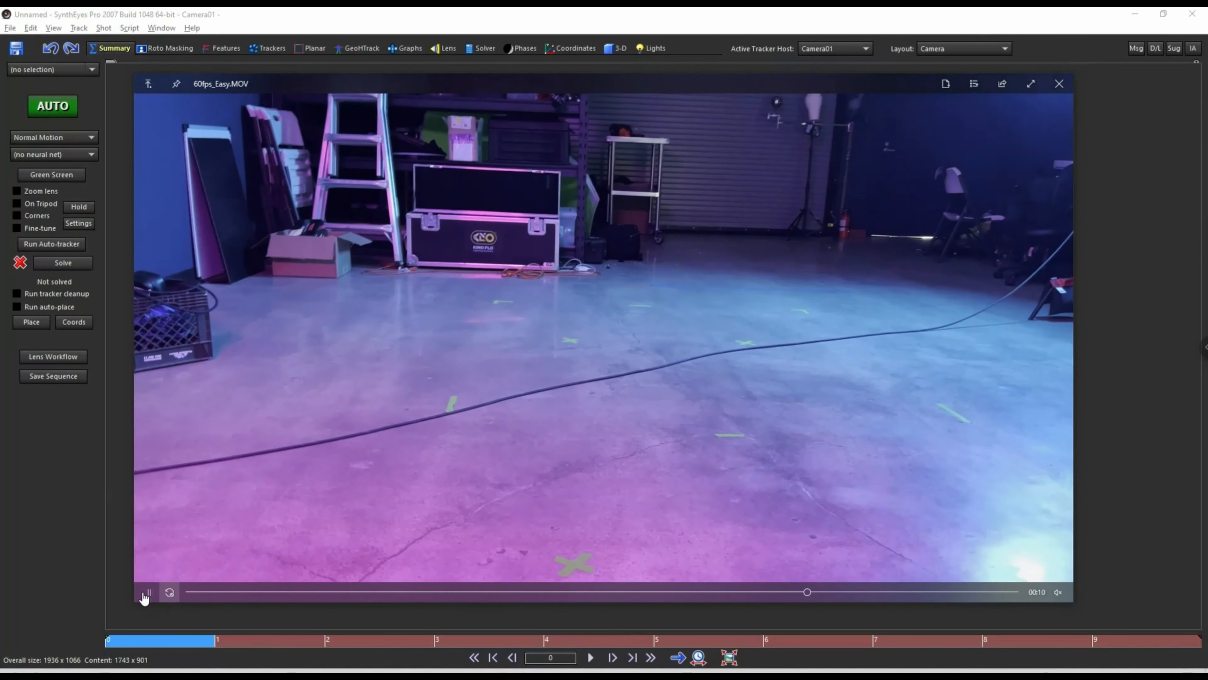
Play and pause the 60fps_Easy.MOV footage to review its camera move and floor markers, and close the video player.
click(149, 592)
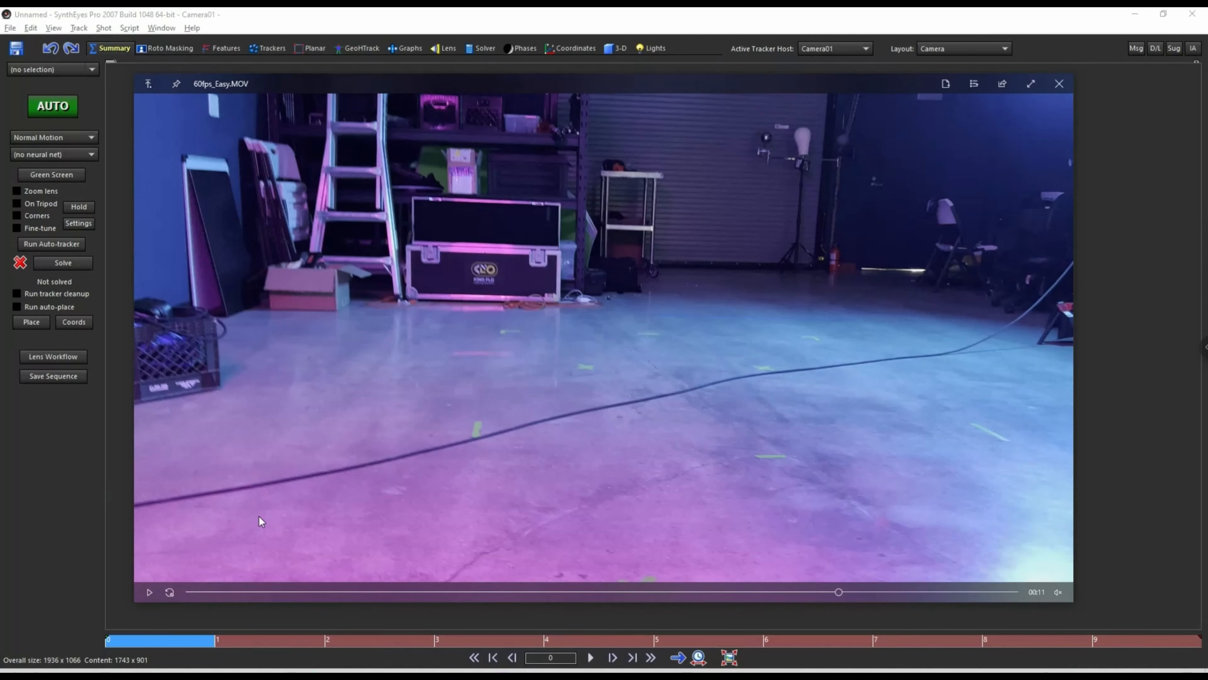
click(151, 592)
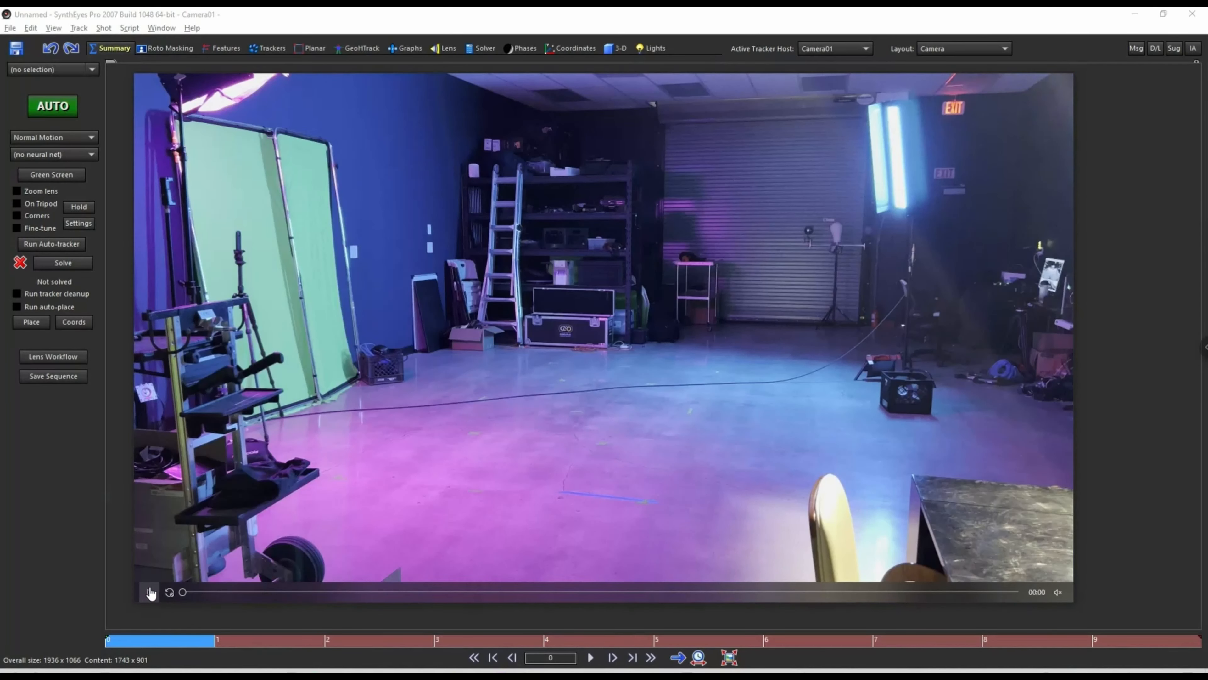
click(150, 593)
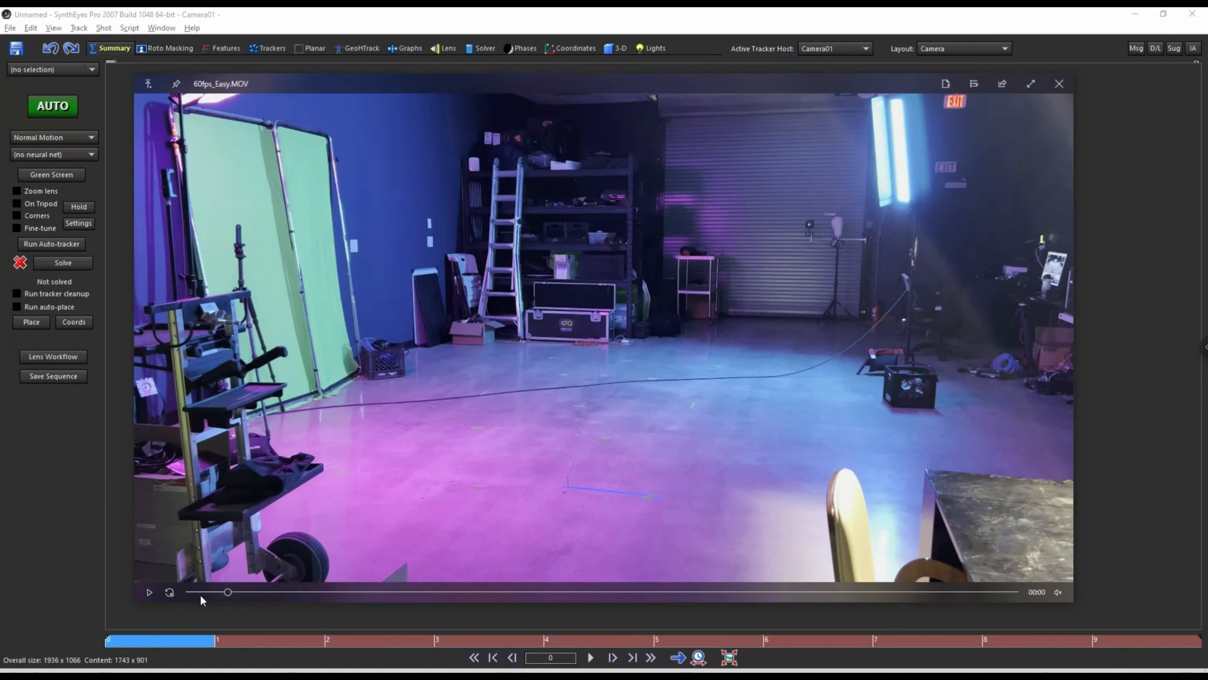
click(145, 595)
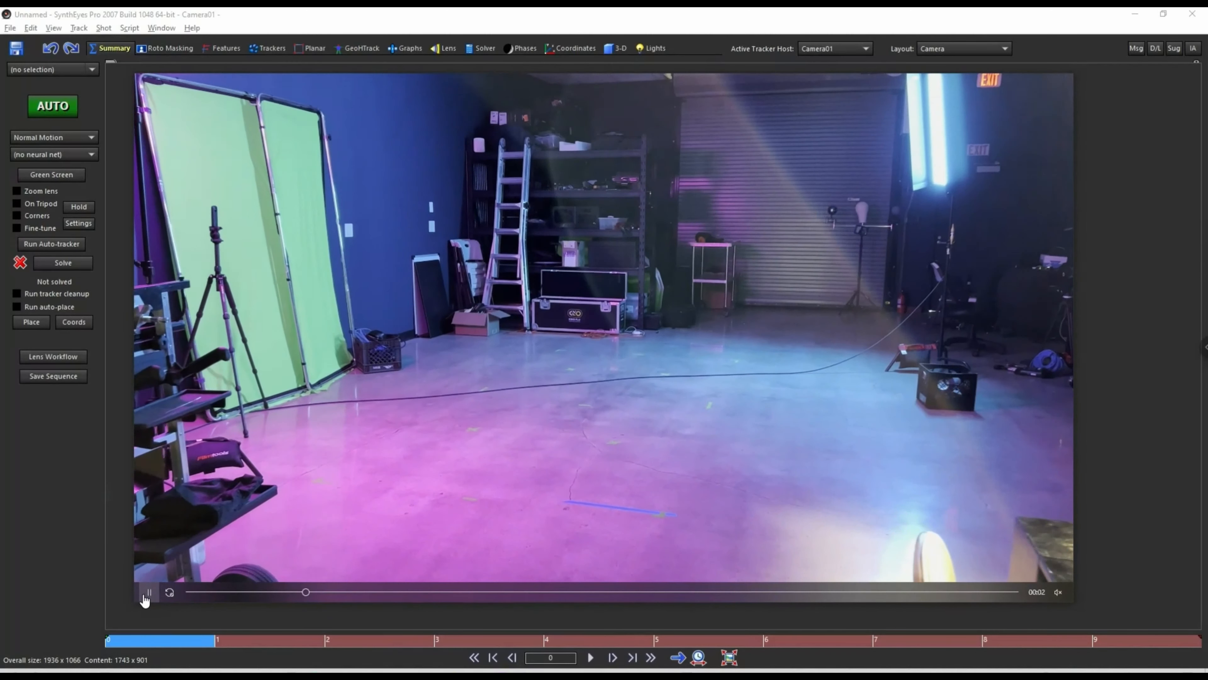
click(149, 593)
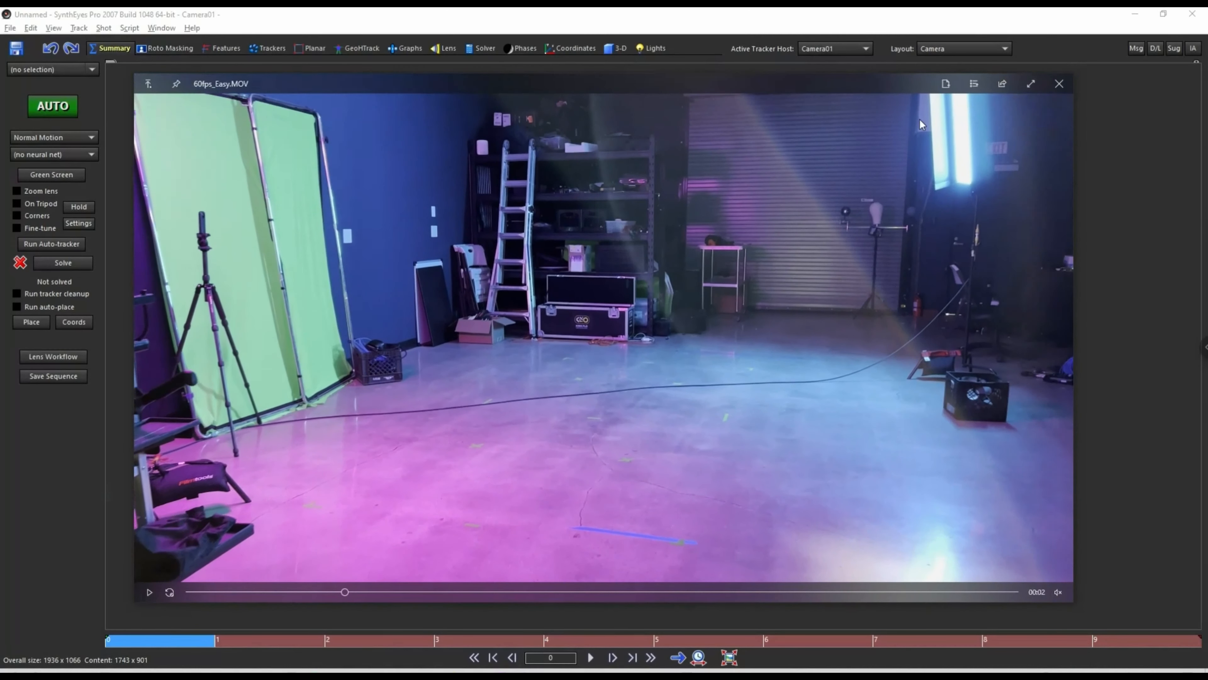
click(1059, 84)
Load 60fps_Easy.MOV from the 60fpsEasy folder as the shot with its detected settings, and run the automatic track and solve.
key(alt+Tab)
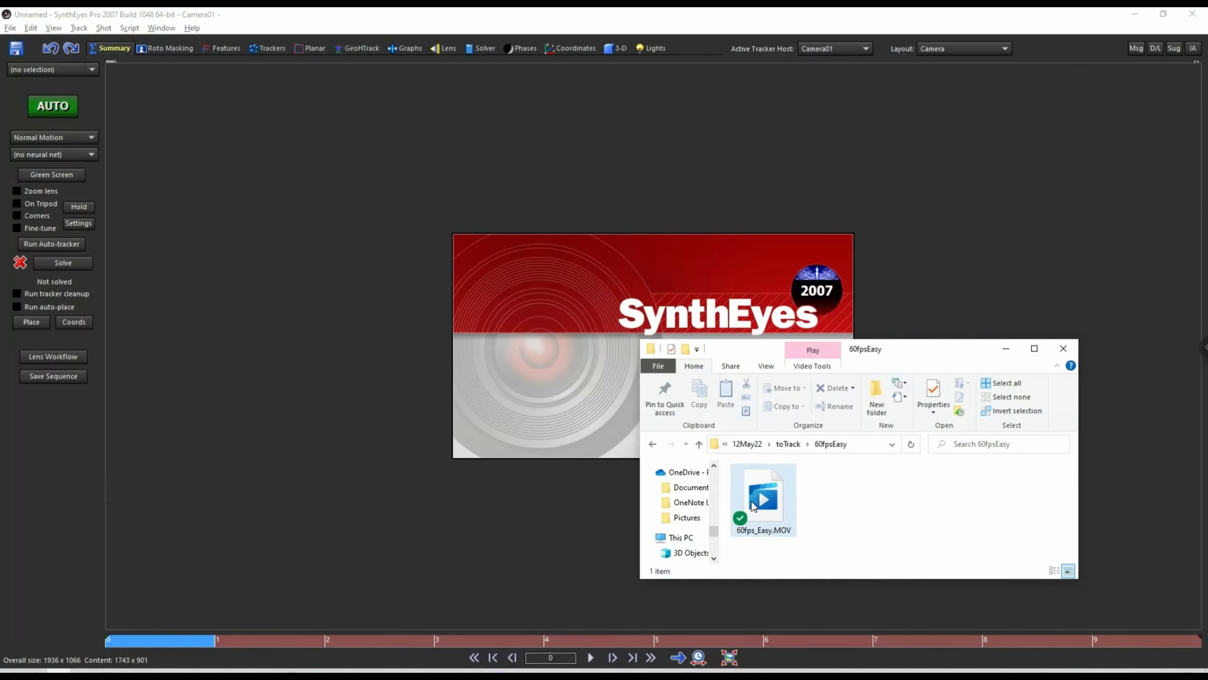
drag(752, 506, 392, 310)
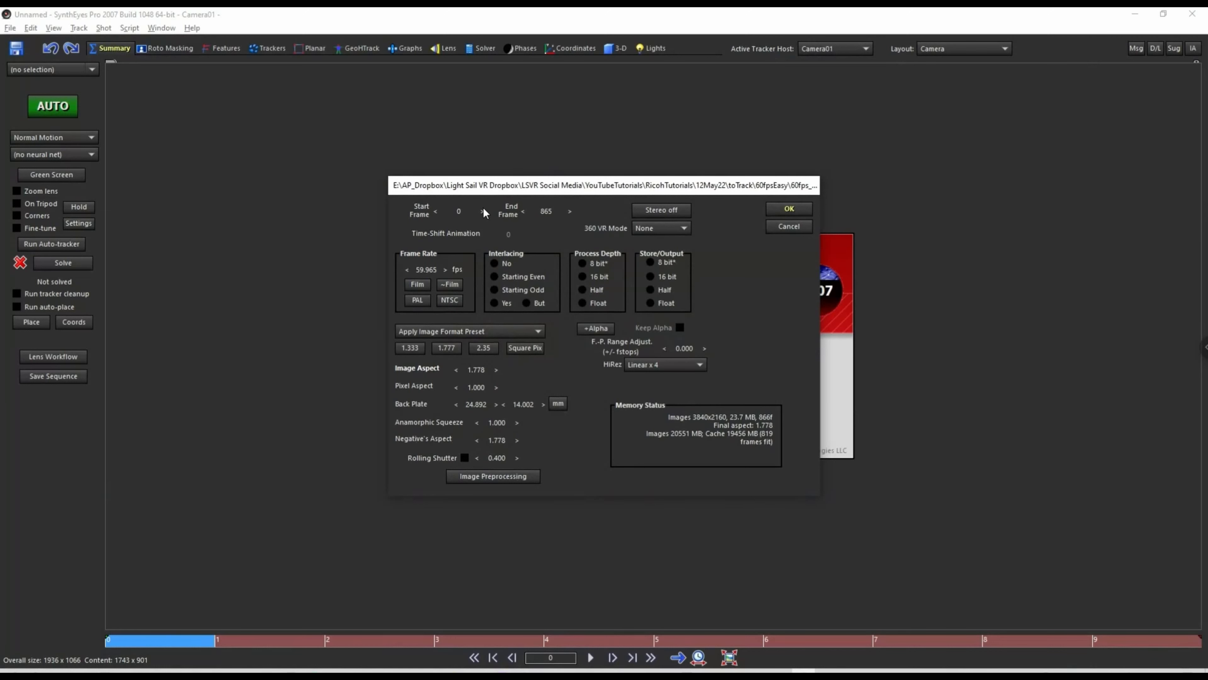
click(790, 208)
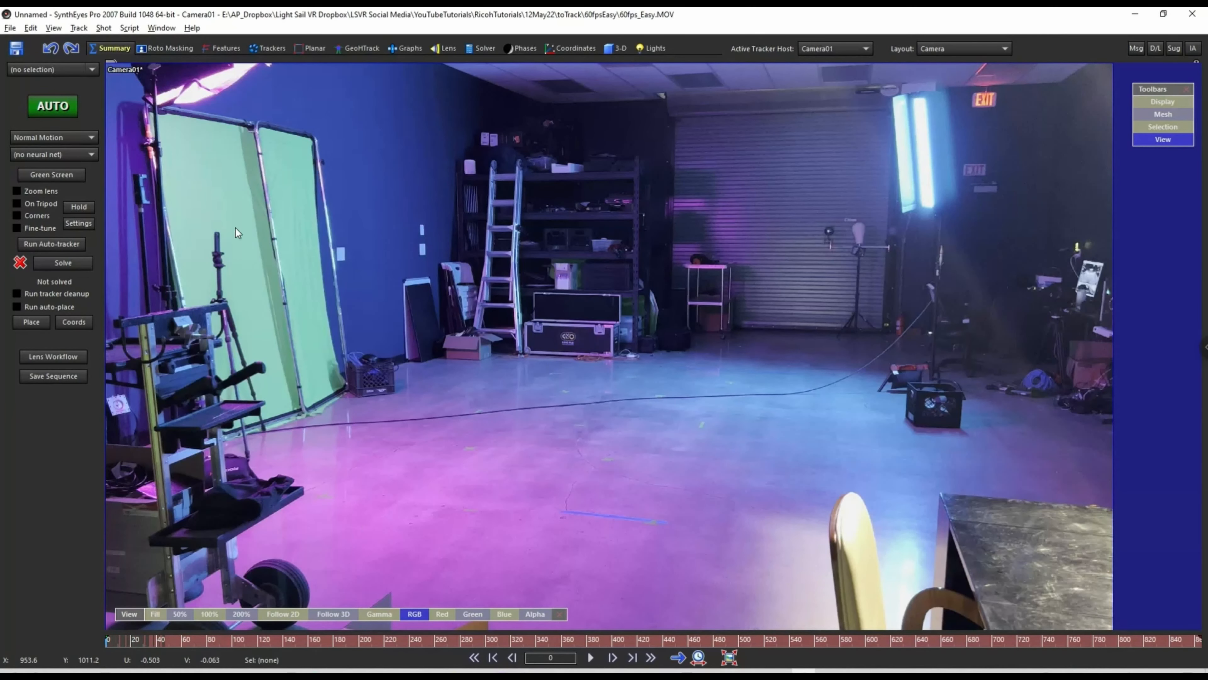
click(54, 105)
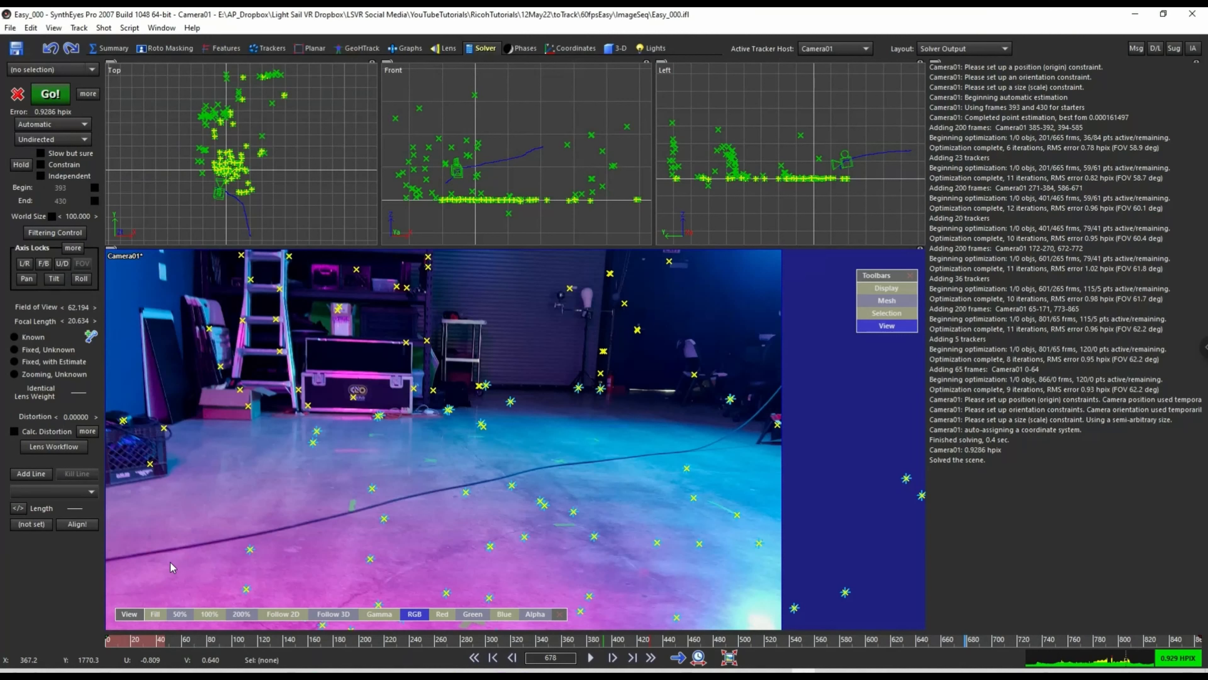
Scrub through the solved shot to check how the trackers stick to the floor and background.
drag(179, 645, 683, 642)
drag(628, 615, 440, 550)
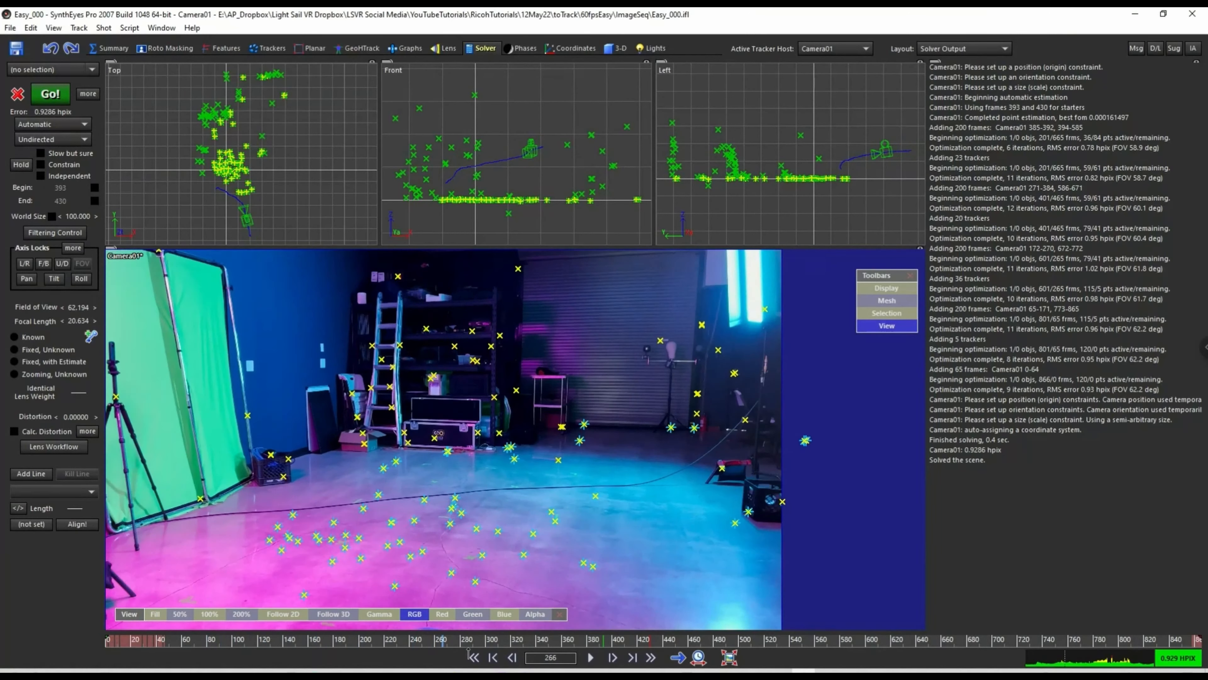
drag(548, 648, 713, 630)
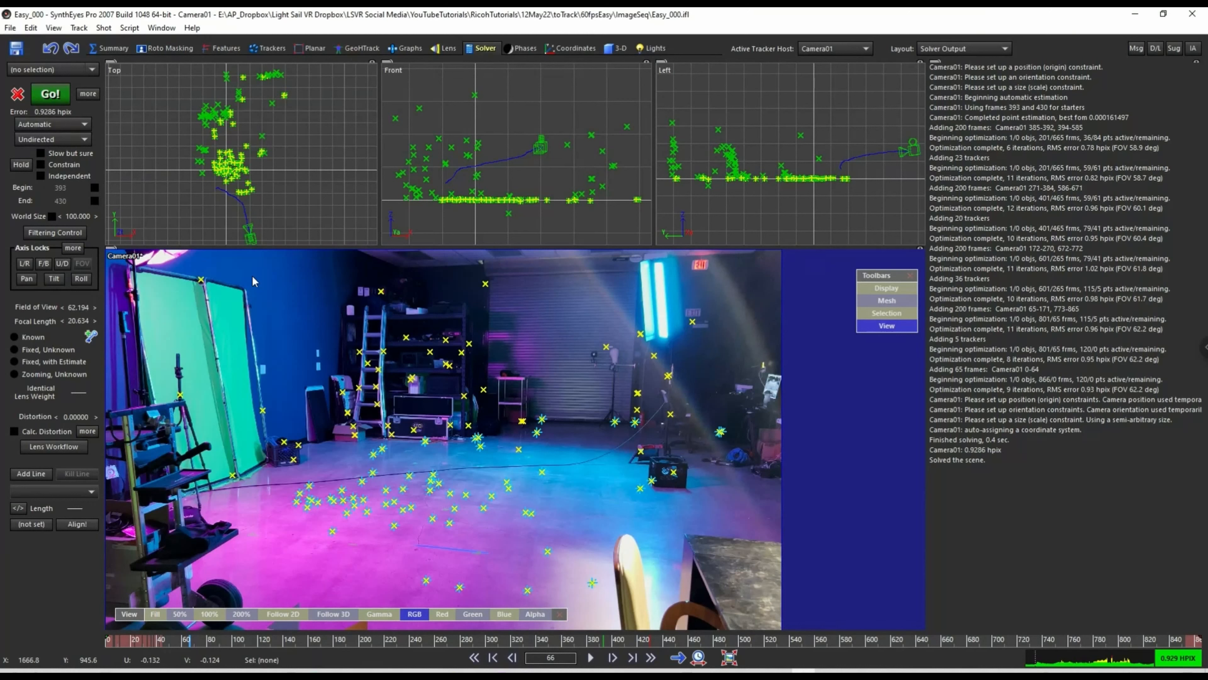
Clean up the trackers by applying the tracker cleanup fix with its current thresholds.
click(79, 28)
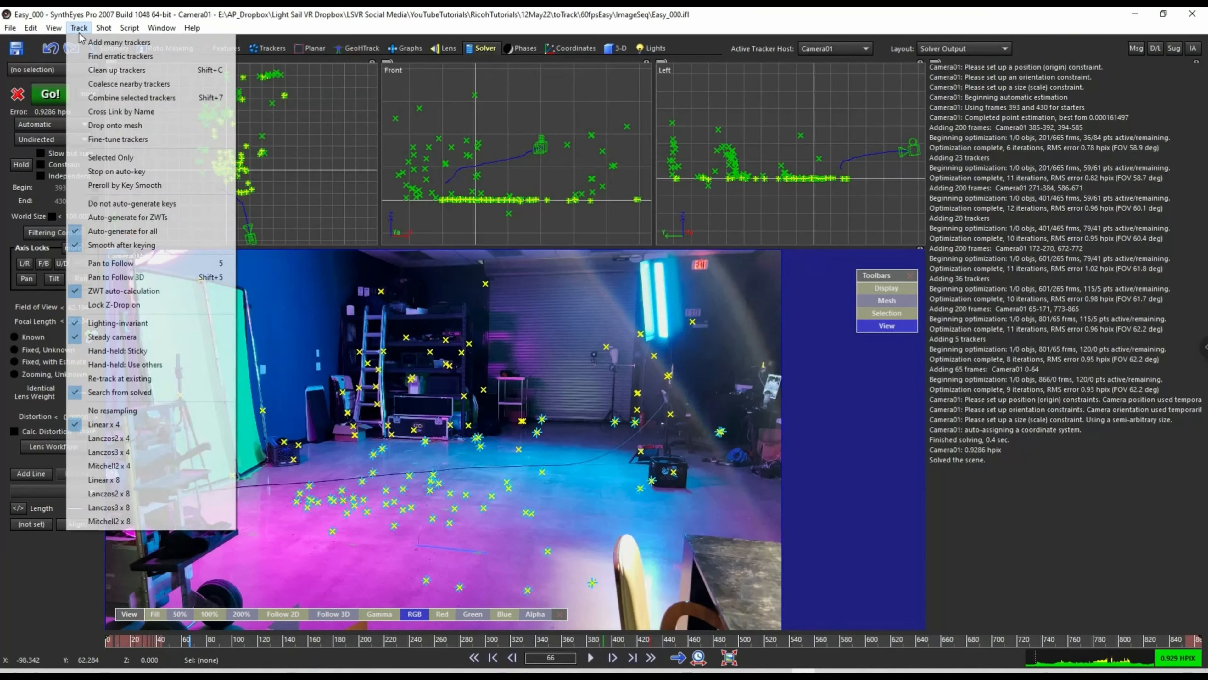
click(115, 70)
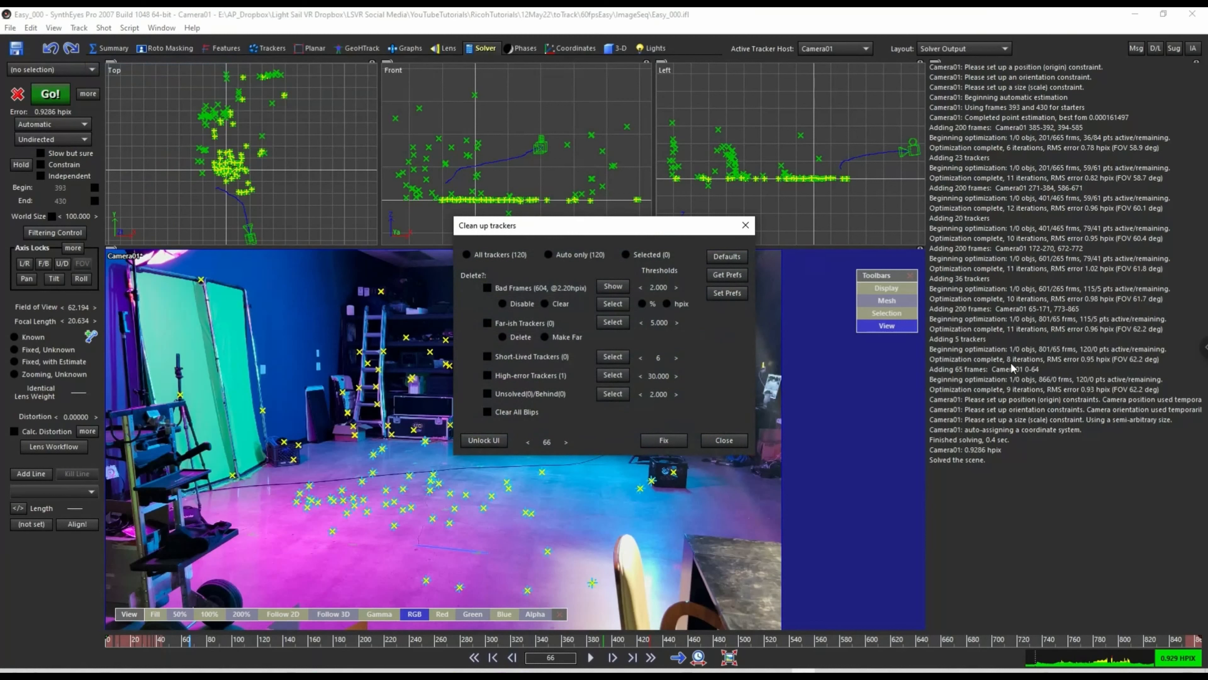
click(679, 441)
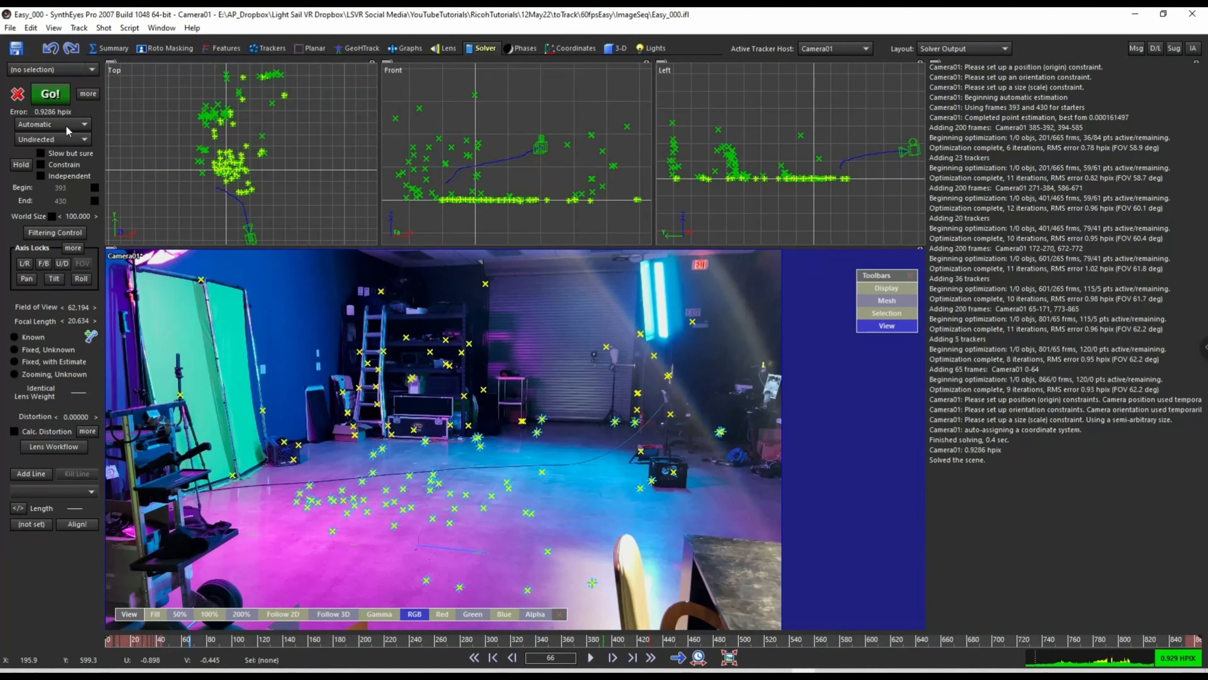
Set the solver mode to Refine, re-solve the scene and accept the solution.
click(47, 125)
click(50, 164)
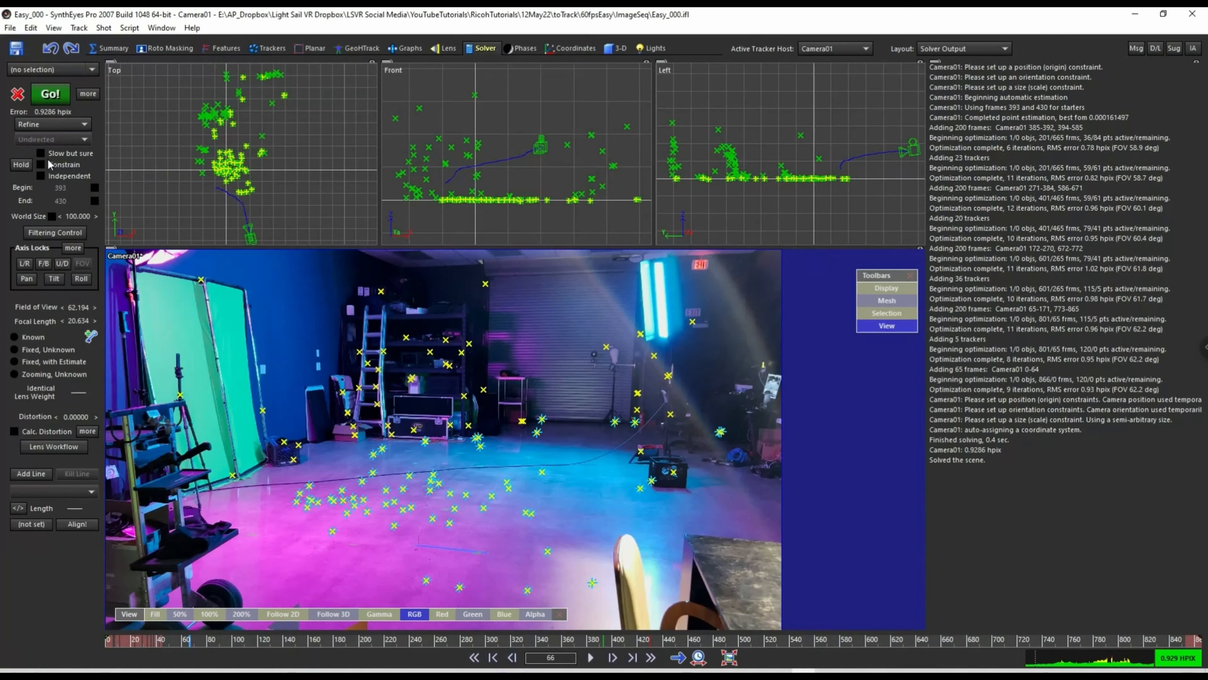
click(52, 95)
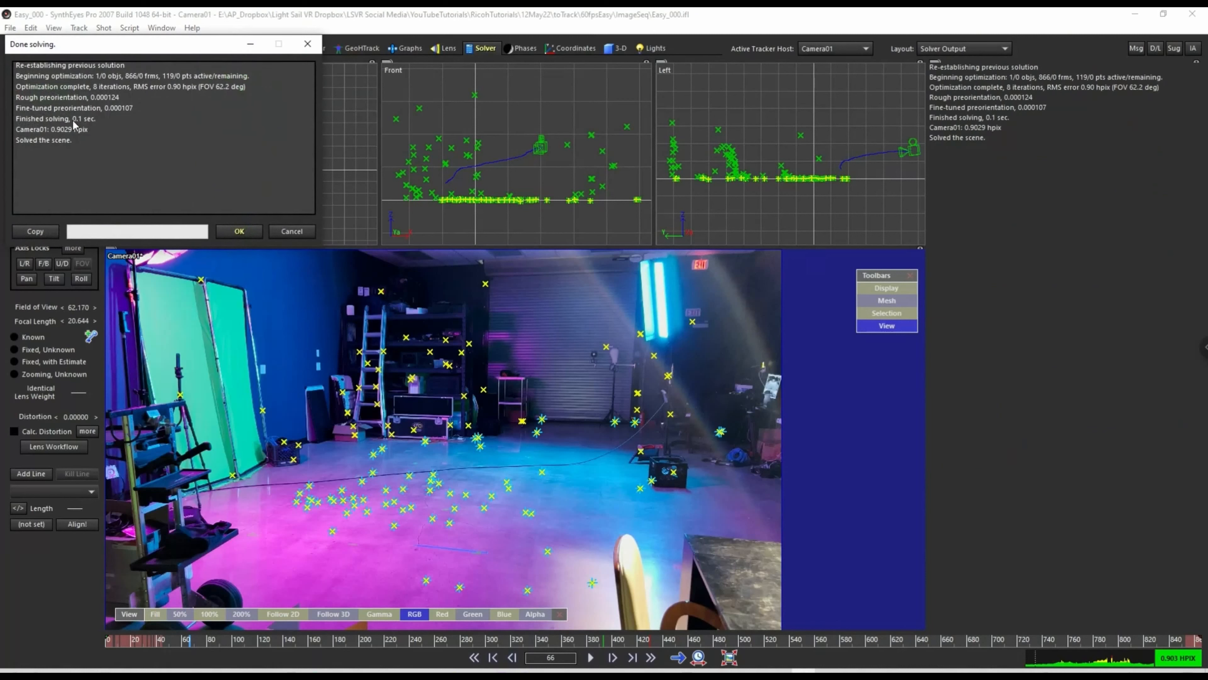
click(239, 232)
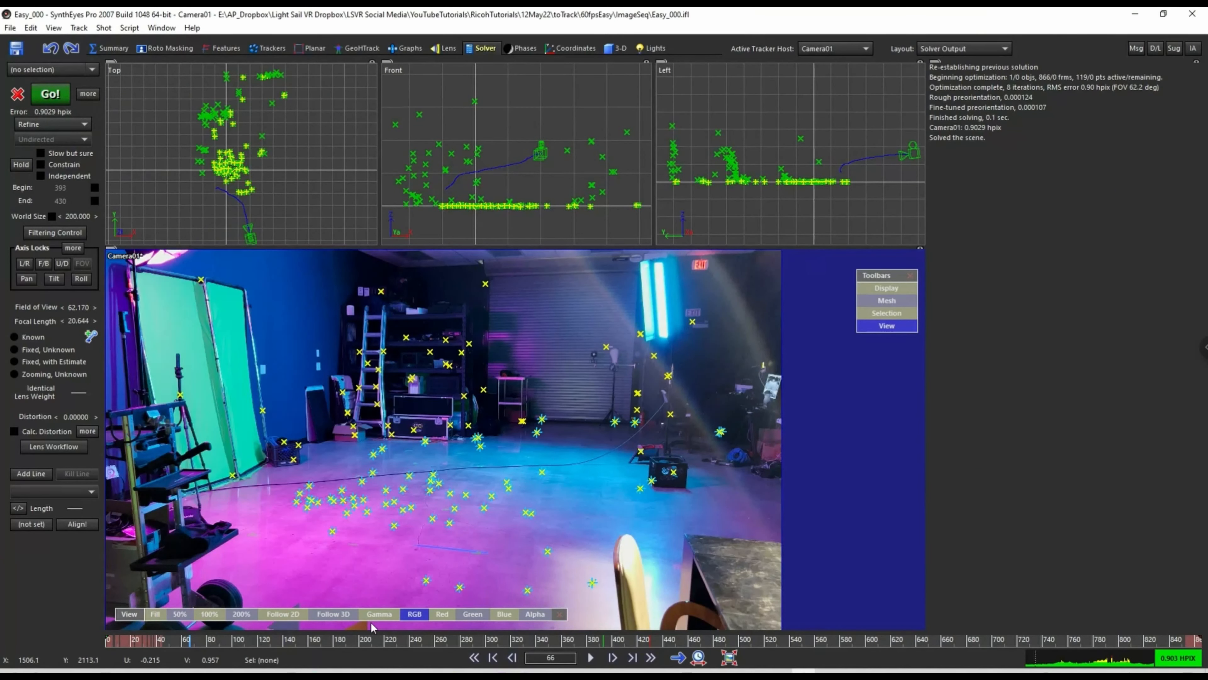
Inspect the refined solve in the camera view, and play the shot in the 3-D workspace to check the camera path.
scroll(565, 188, up, 3)
scroll(567, 442, down, 3)
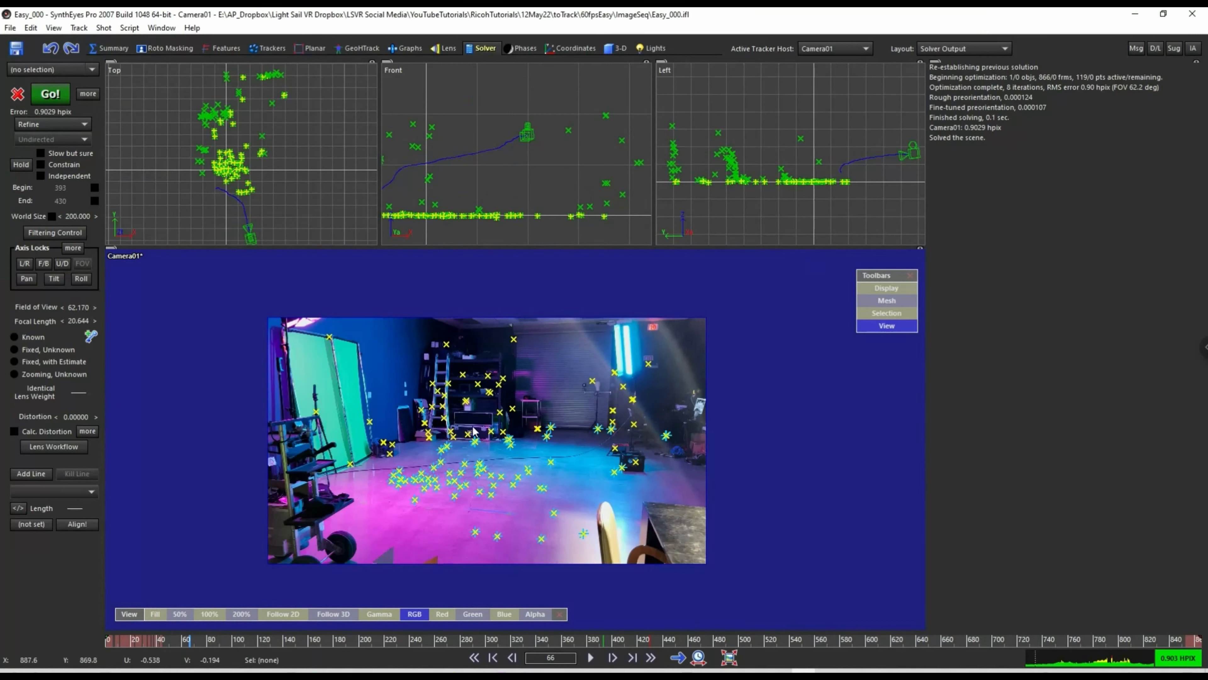
scroll(494, 471, up, 3)
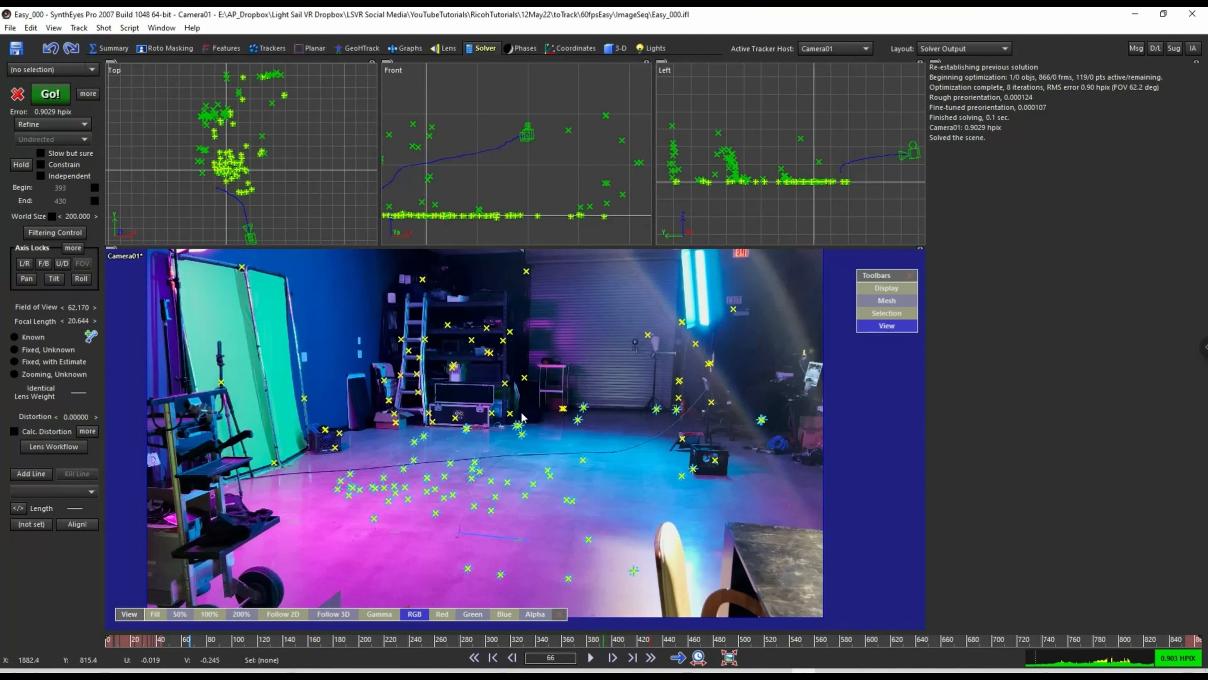
click(620, 51)
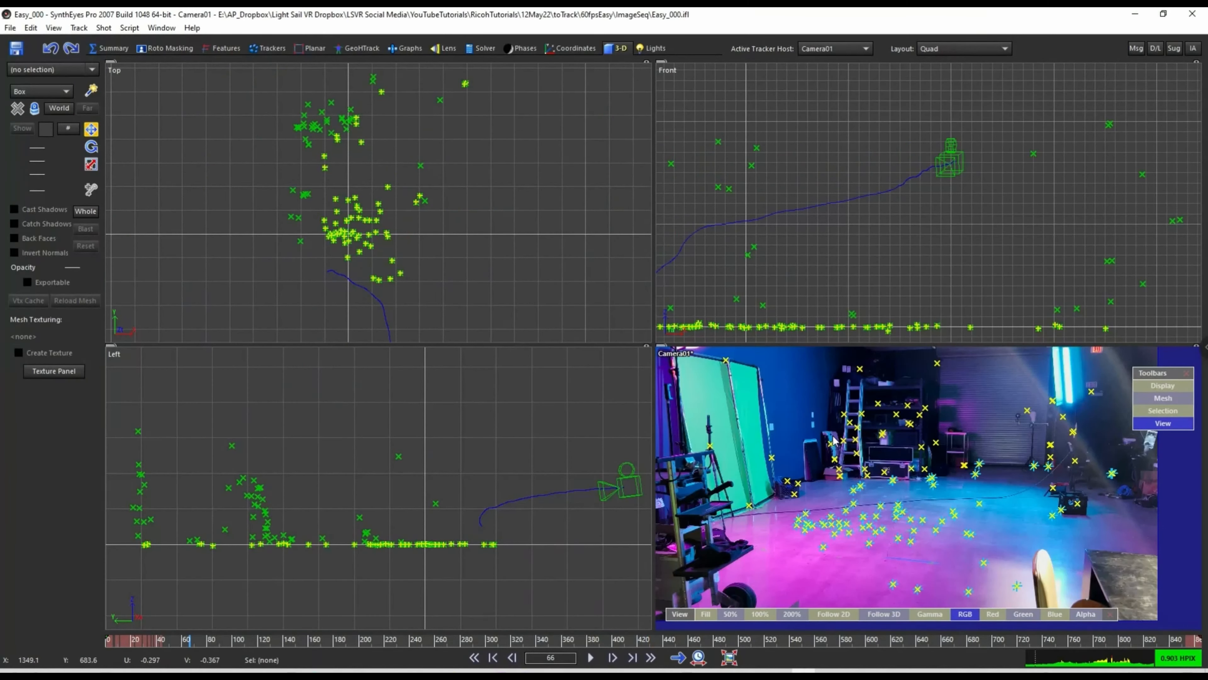
click(590, 658)
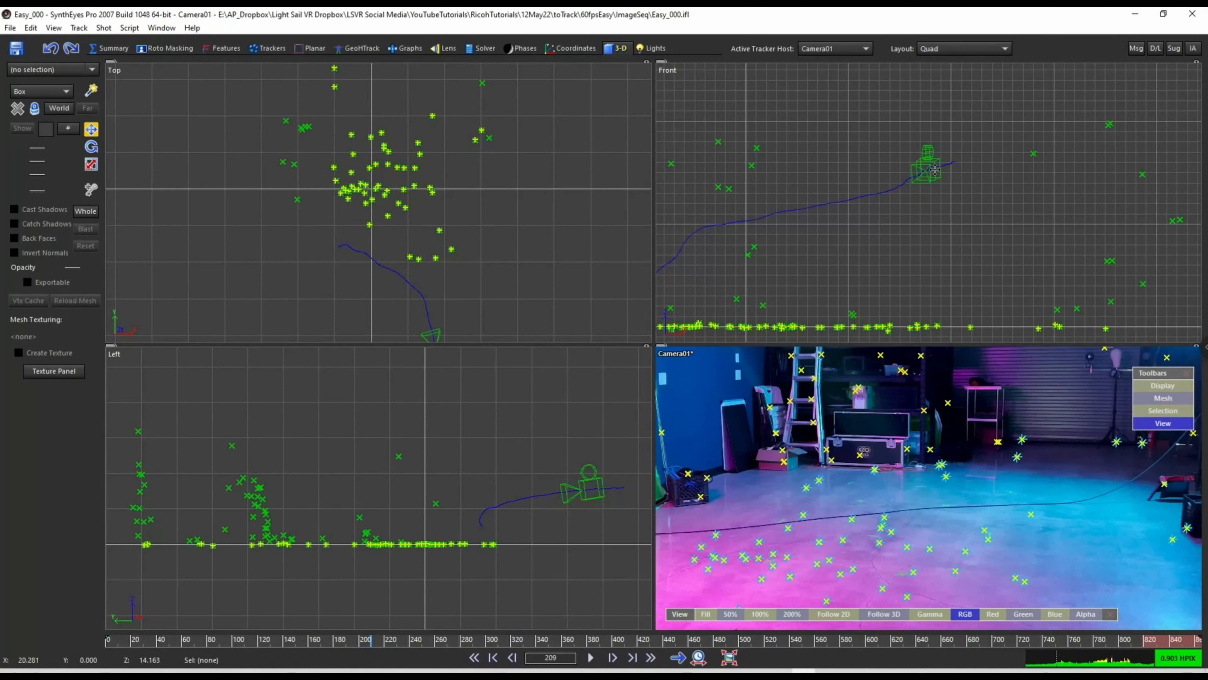
Change the layout to Quad Perspective and lock the perspective view to the tracked camera.
click(944, 50)
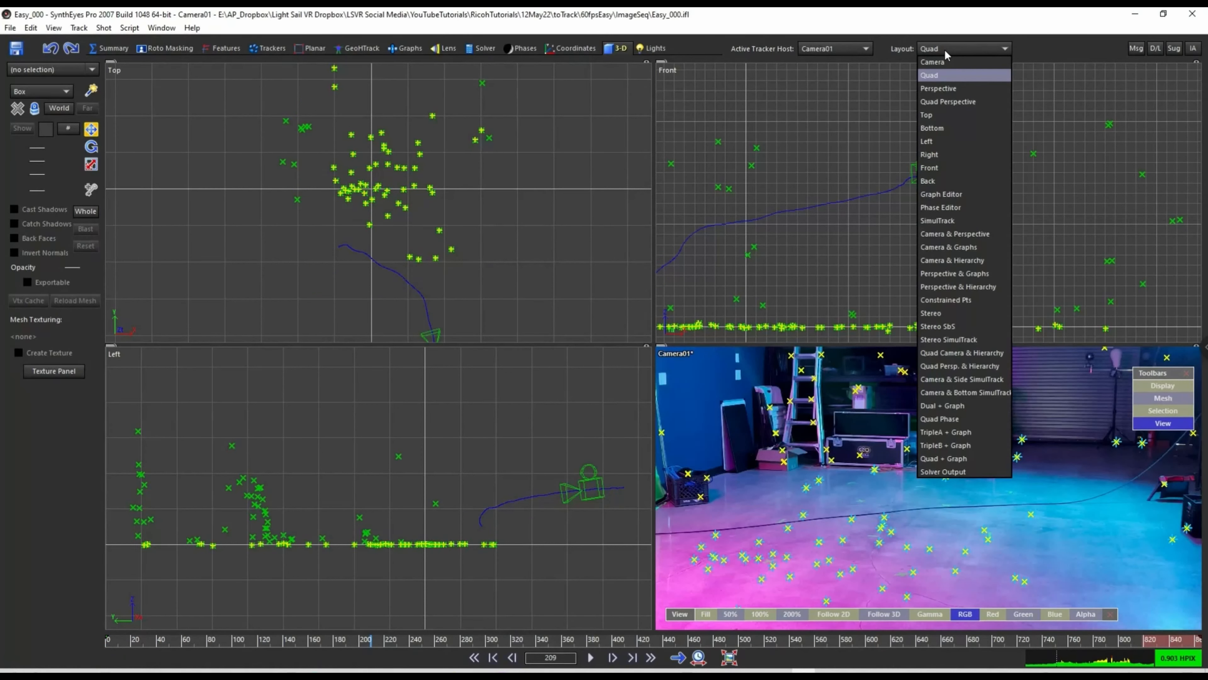
click(959, 102)
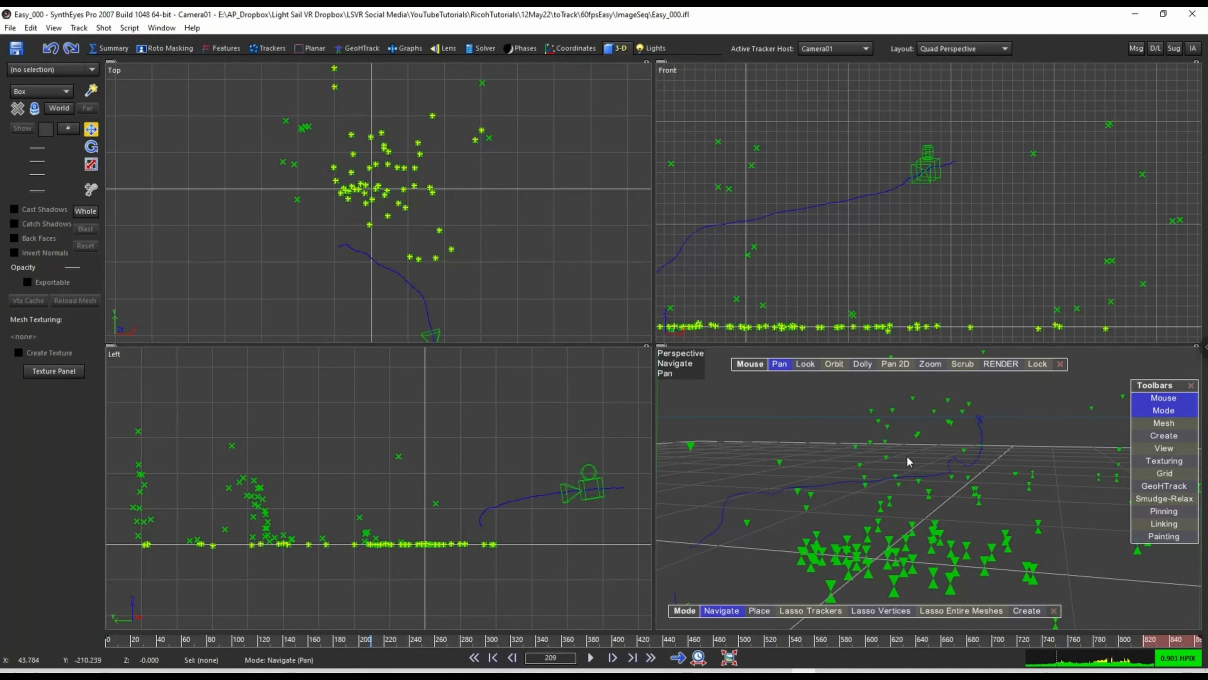
click(1041, 364)
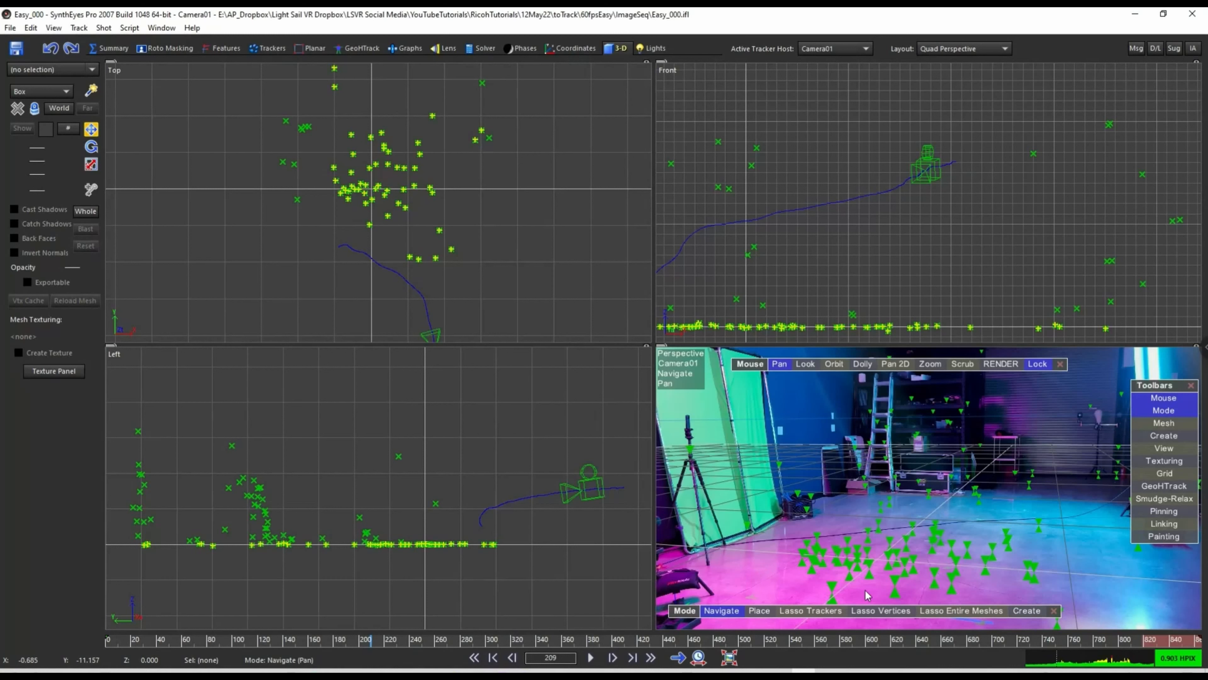
Lasso-select the floor trackers in the perspective view and add the nearby ones below the main cluster in the Top view.
click(797, 614)
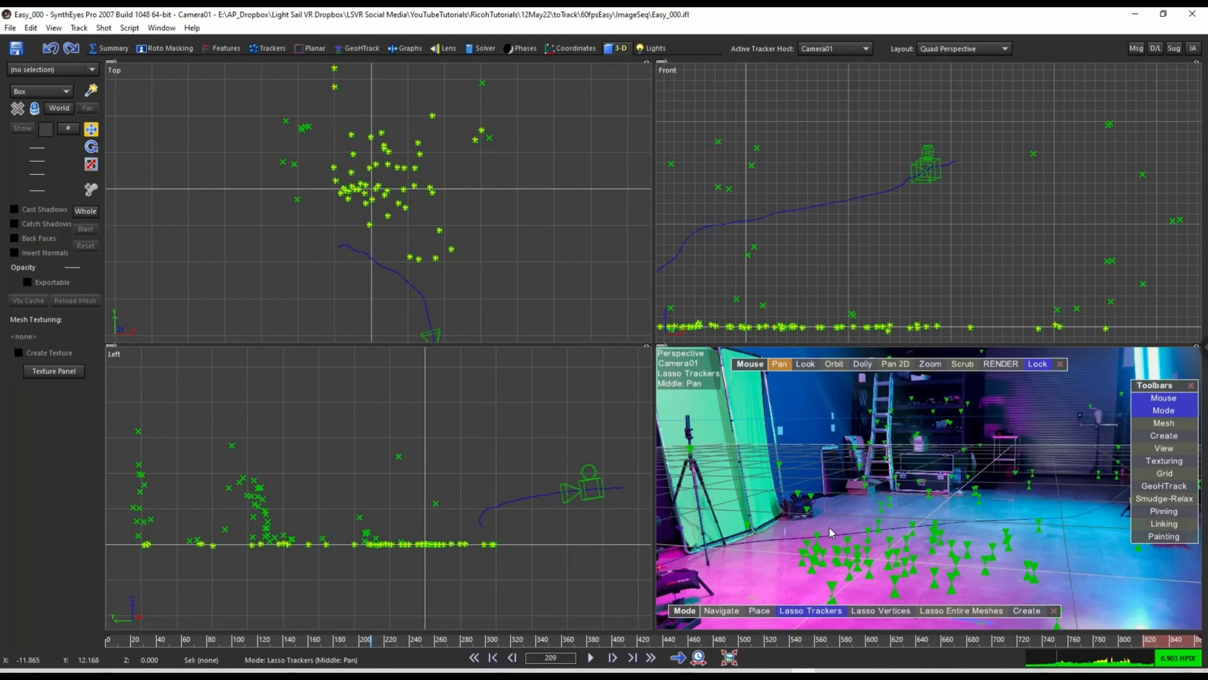
mouse_move(792, 535)
mouse_down()
mouse_move(779, 567)
mouse_move(809, 595)
mouse_move(894, 604)
mouse_move(1008, 571)
mouse_move(1047, 577)
mouse_move(1049, 519)
mouse_up()
mouse_move(979, 552)
mouse_down()
mouse_move(983, 569)
mouse_move(1022, 565)
mouse_move(1004, 567)
mouse_up()
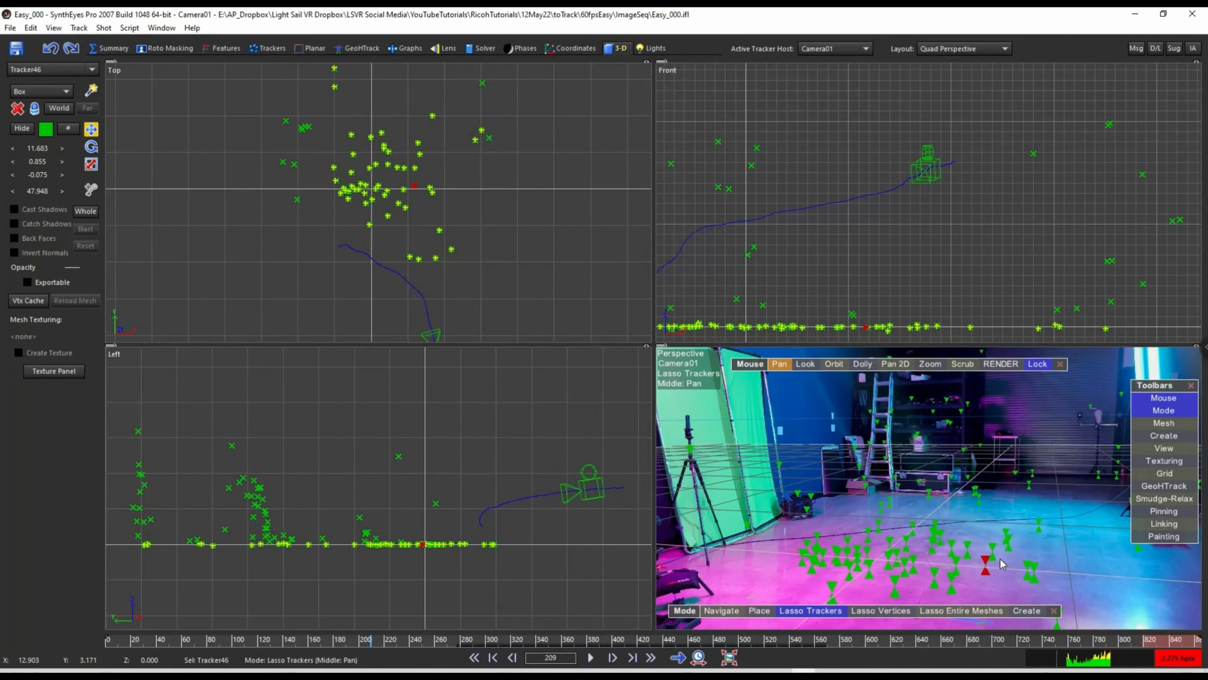
click(1001, 561)
mouse_move(1001, 558)
mouse_down()
mouse_move(975, 535)
mouse_move(997, 575)
mouse_up()
mouse_move(1041, 513)
mouse_down()
mouse_move(870, 521)
mouse_move(782, 555)
mouse_up()
mouse_move(814, 609)
mouse_down()
mouse_move(944, 611)
mouse_move(1057, 600)
mouse_move(1061, 589)
mouse_up()
mouse_move(814, 525)
shift+mouse_down()
mouse_move(801, 525)
mouse_move(830, 579)
mouse_move(823, 526)
shift+mouse_up()
mouse_move(896, 497)
shift+mouse_down()
mouse_move(877, 526)
mouse_move(894, 497)
shift+mouse_up()
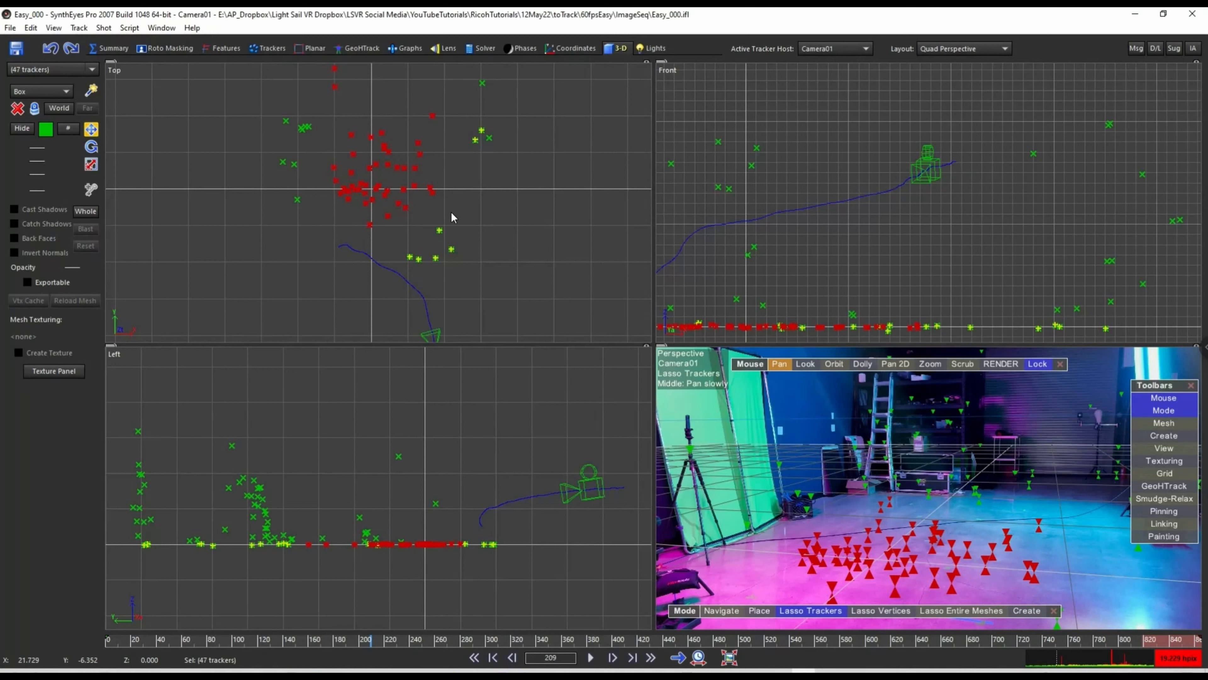
mouse_move(402, 240)
shift+mouse_down()
mouse_move(421, 280)
mouse_move(494, 265)
mouse_move(364, 271)
mouse_move(379, 293)
shift+mouse_up()
mouse_move(480, 279)
mouse_down()
mouse_move(405, 282)
mouse_move(483, 276)
mouse_up()
Unlock the perspective view from the camera to examine the selected floor trackers in 3D, and lock it back to Camera01.
scroll(967, 514, down, 2)
key(l)
middle_drag(967, 515, 909, 502)
scroll(909, 502, down, 1)
scroll(948, 495, down, 4)
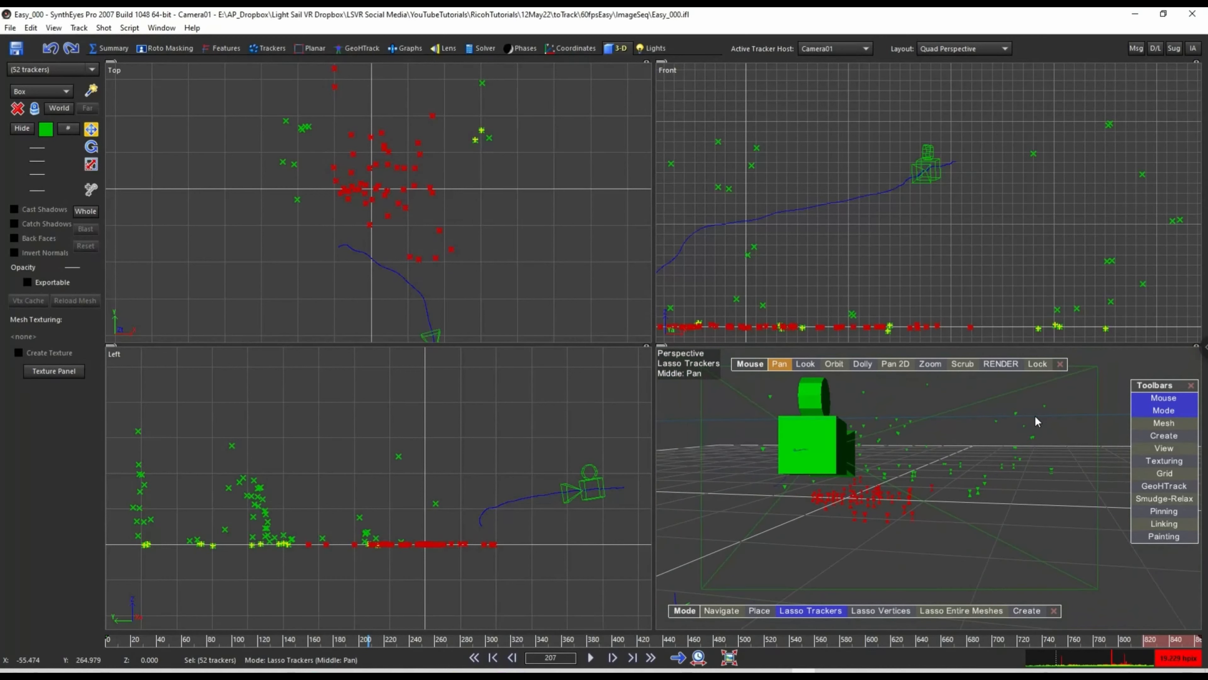
click(1037, 364)
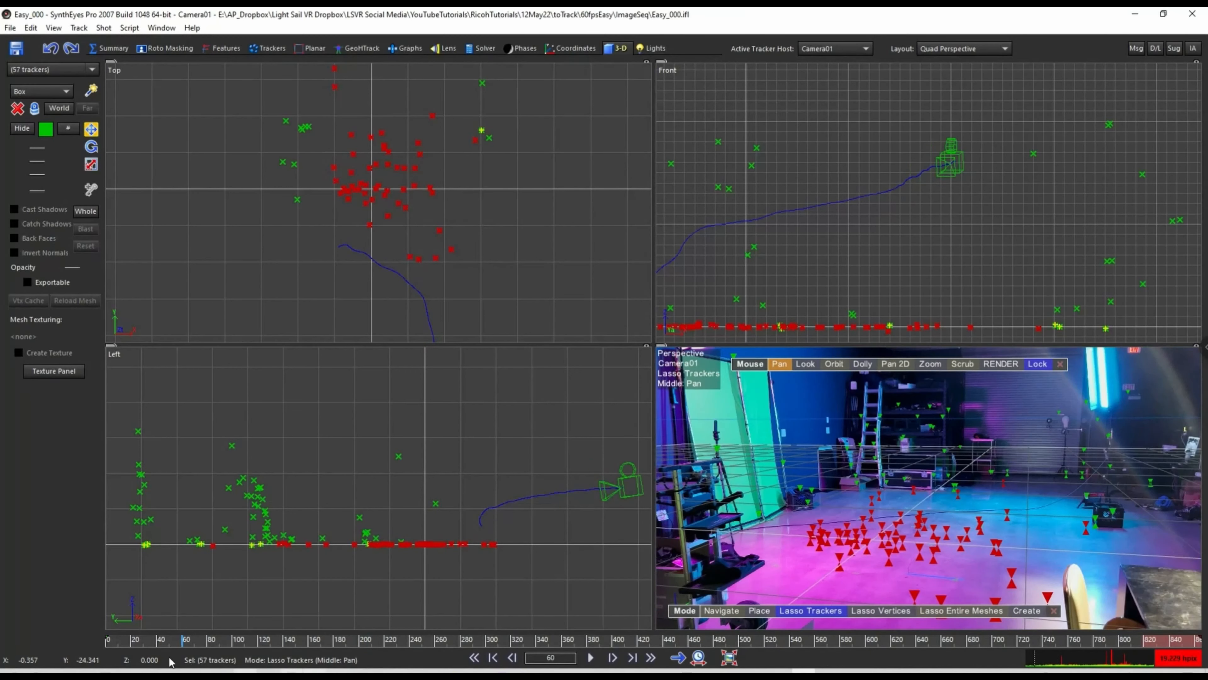
Scrub forward through the shot to check the selected floor trackers, and return to frame 133.
drag(155, 643, 963, 642)
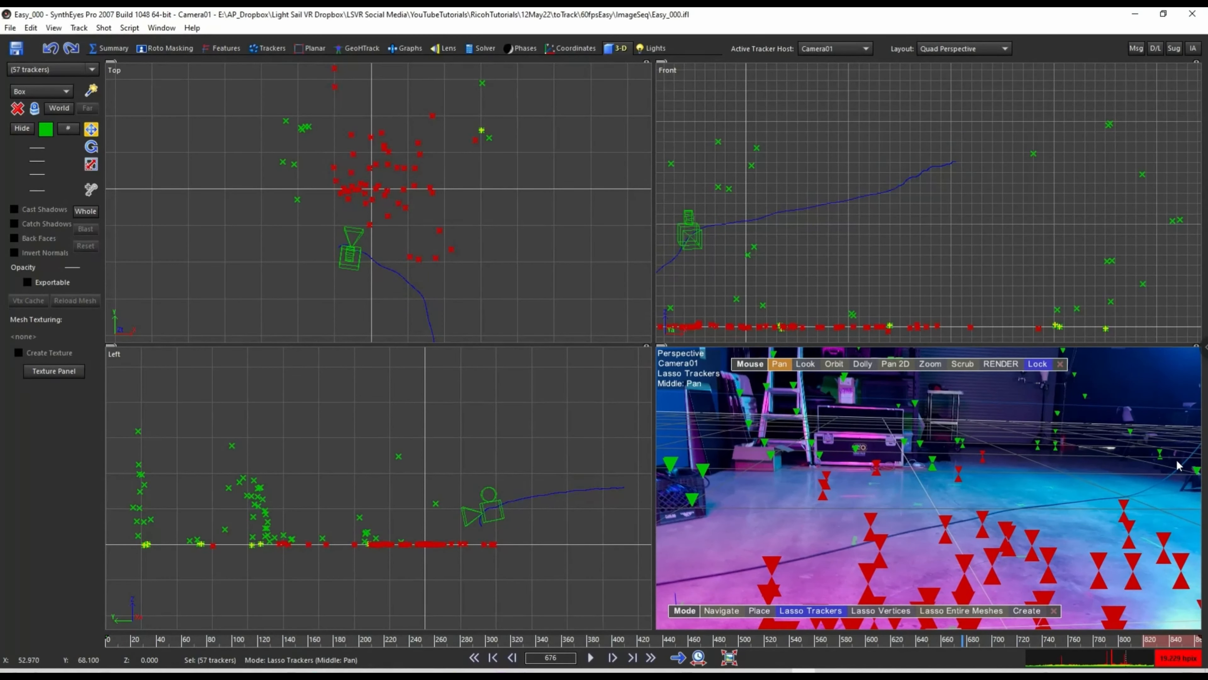
scroll(872, 519, down, 8)
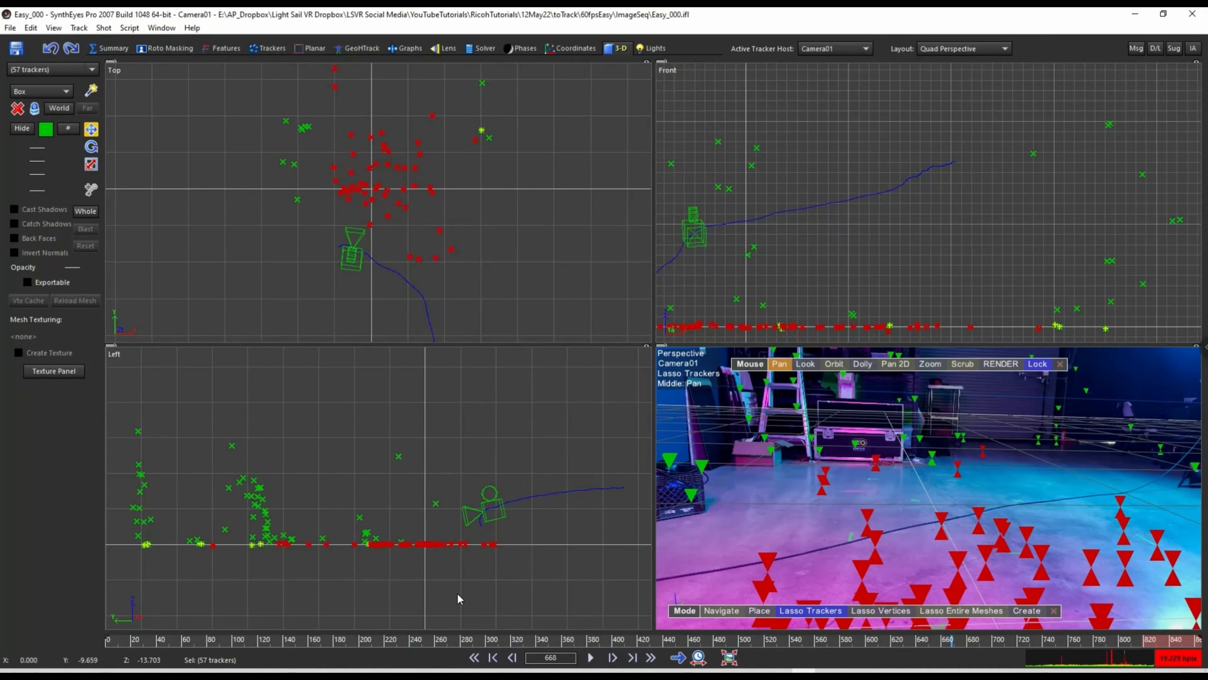
drag(467, 638, 278, 639)
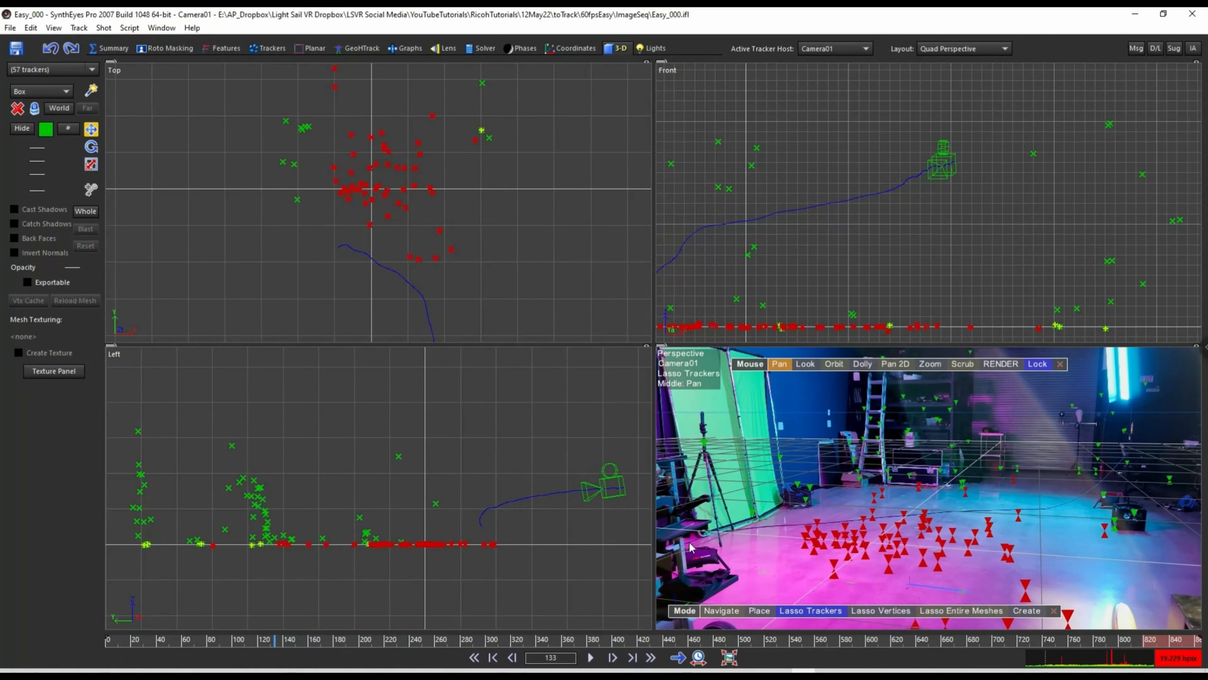
Align the perspective grid to the selected floor trackers with the To Facet/Verts/Trkrs grid option.
right_click(899, 530)
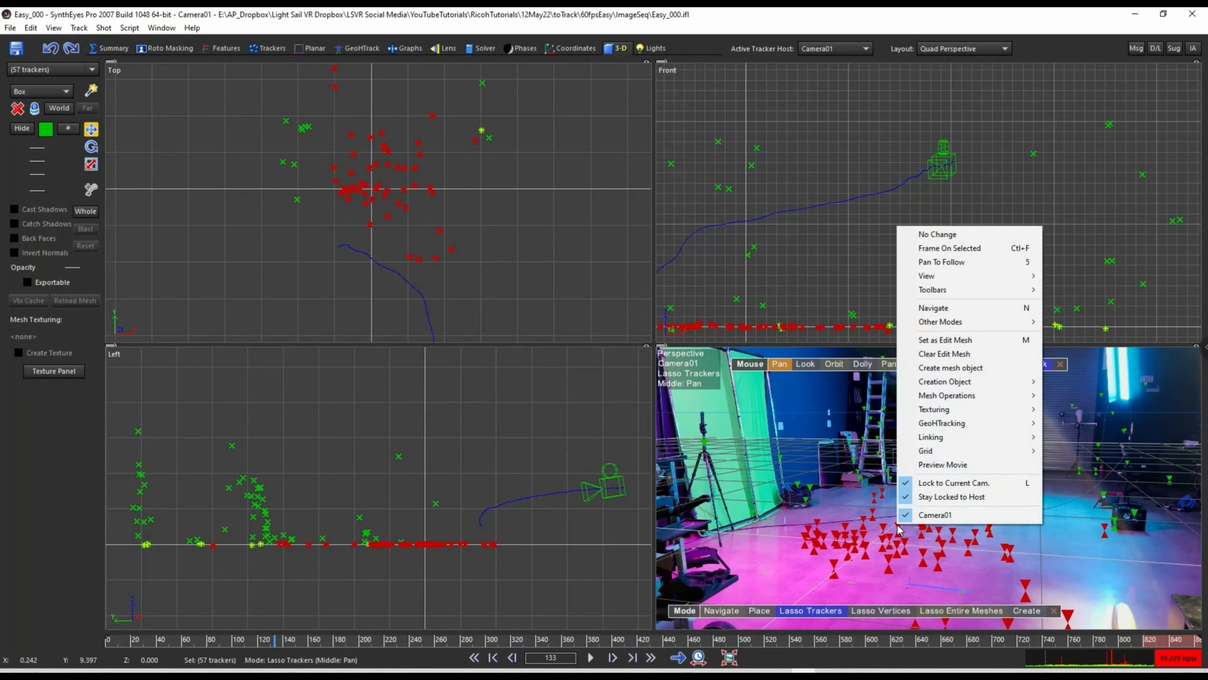
mouse_move(939, 458)
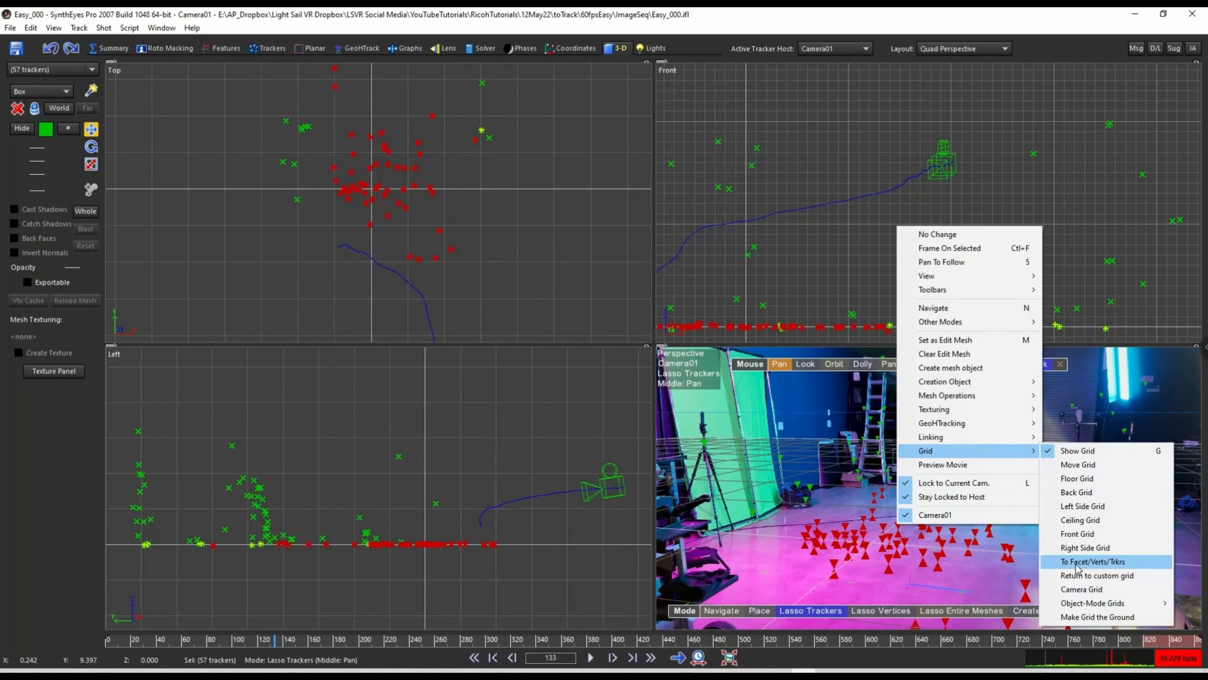
click(1116, 562)
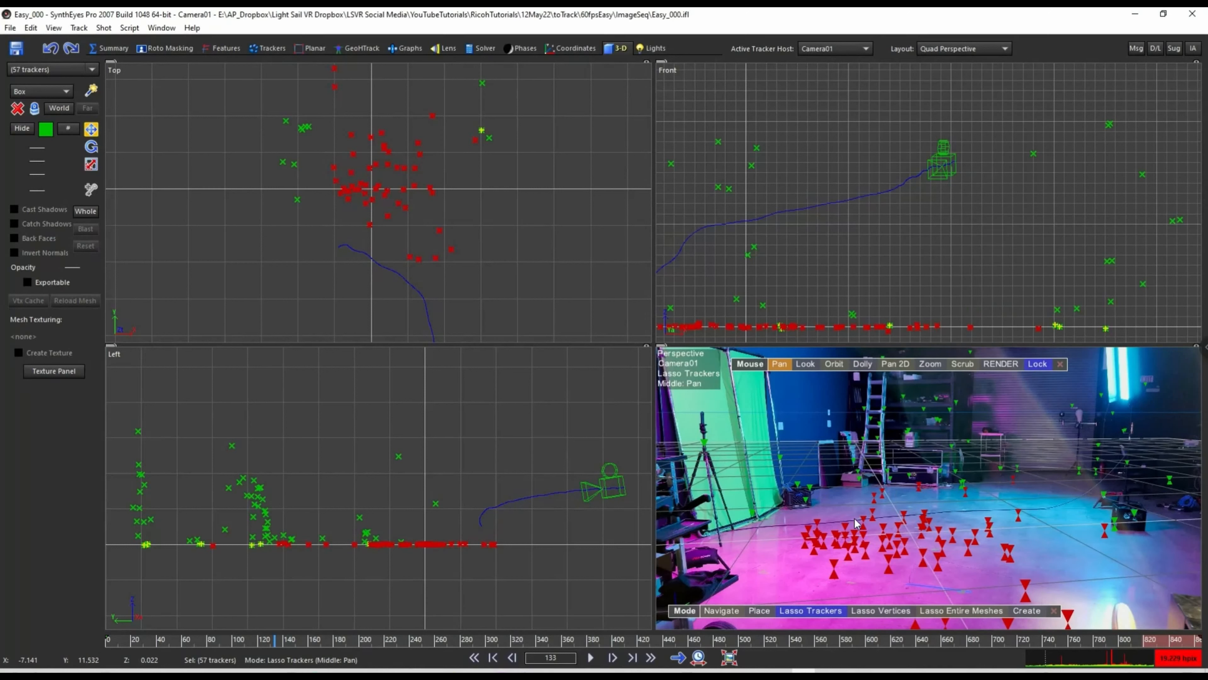
Turn the grid aligned to the floor trackers into the scene's ground with the Make Grid the Ground option.
right_click(886, 531)
mouse_move(931, 455)
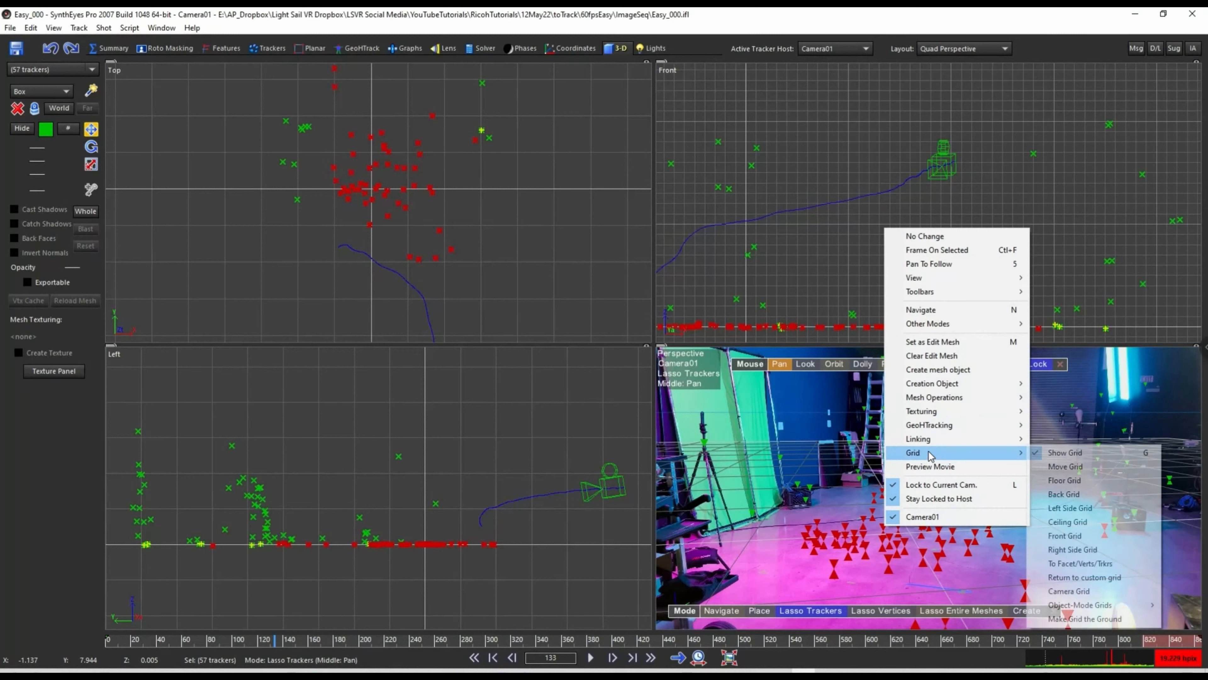
click(1074, 620)
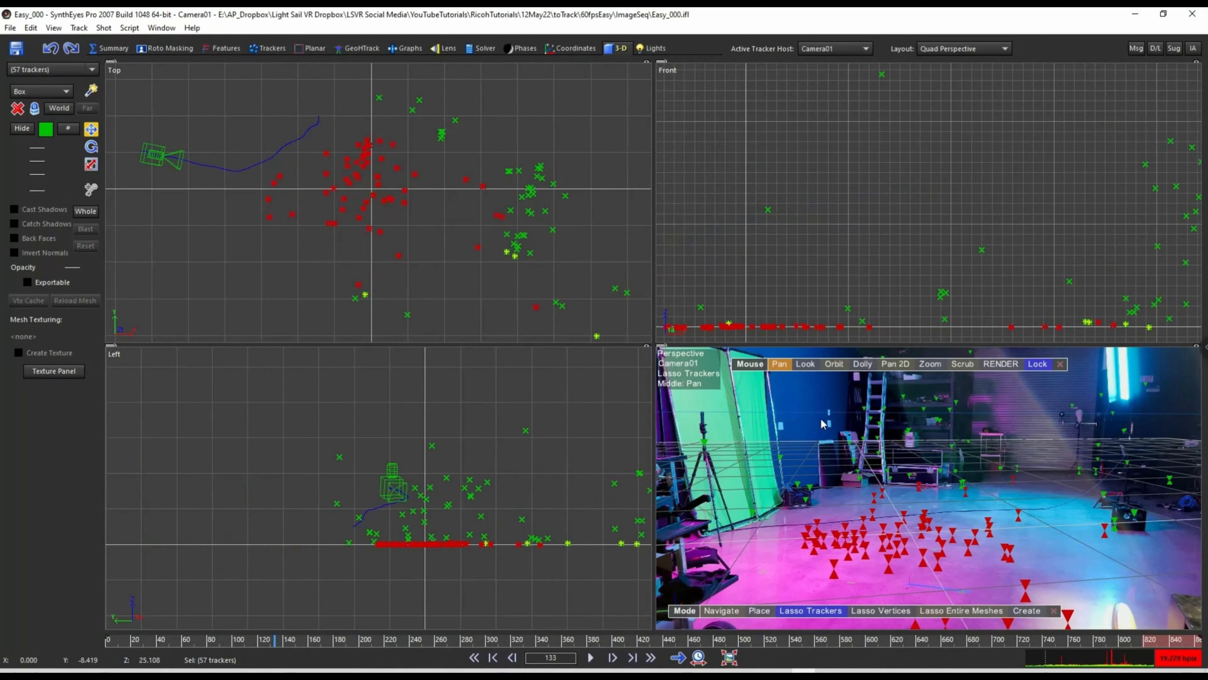
scroll(522, 514, up, 3)
scroll(248, 500, down, 3)
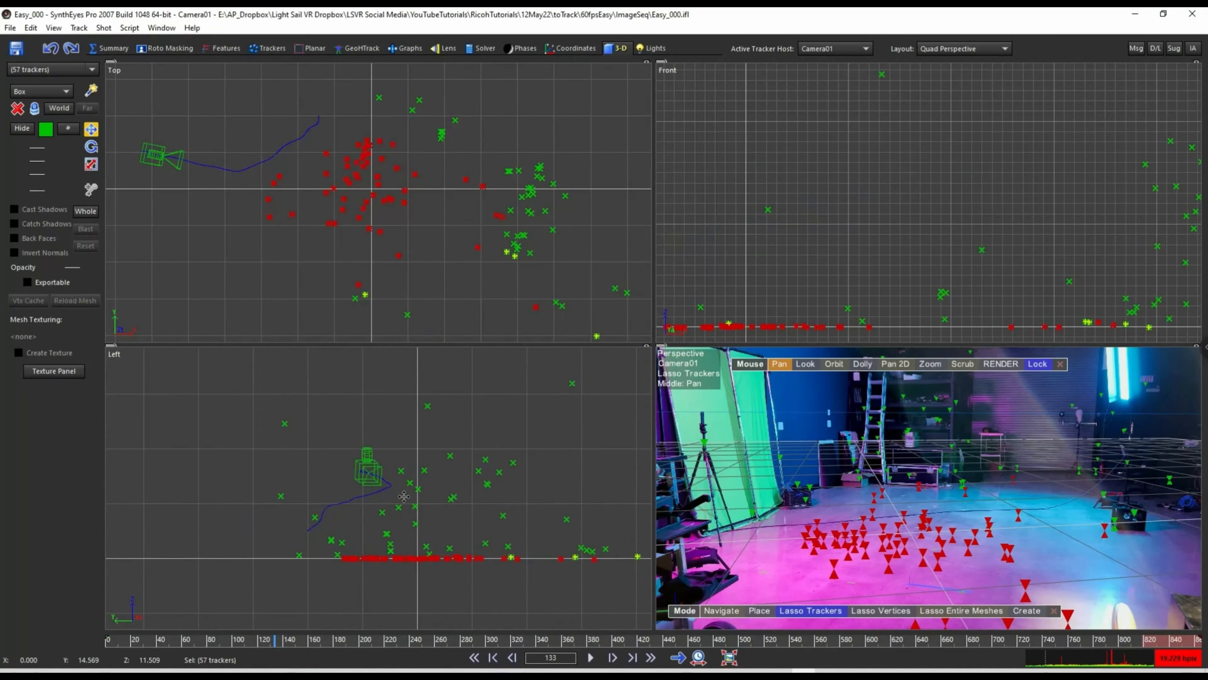
scroll(276, 252, down, 3)
scroll(291, 222, up, 4)
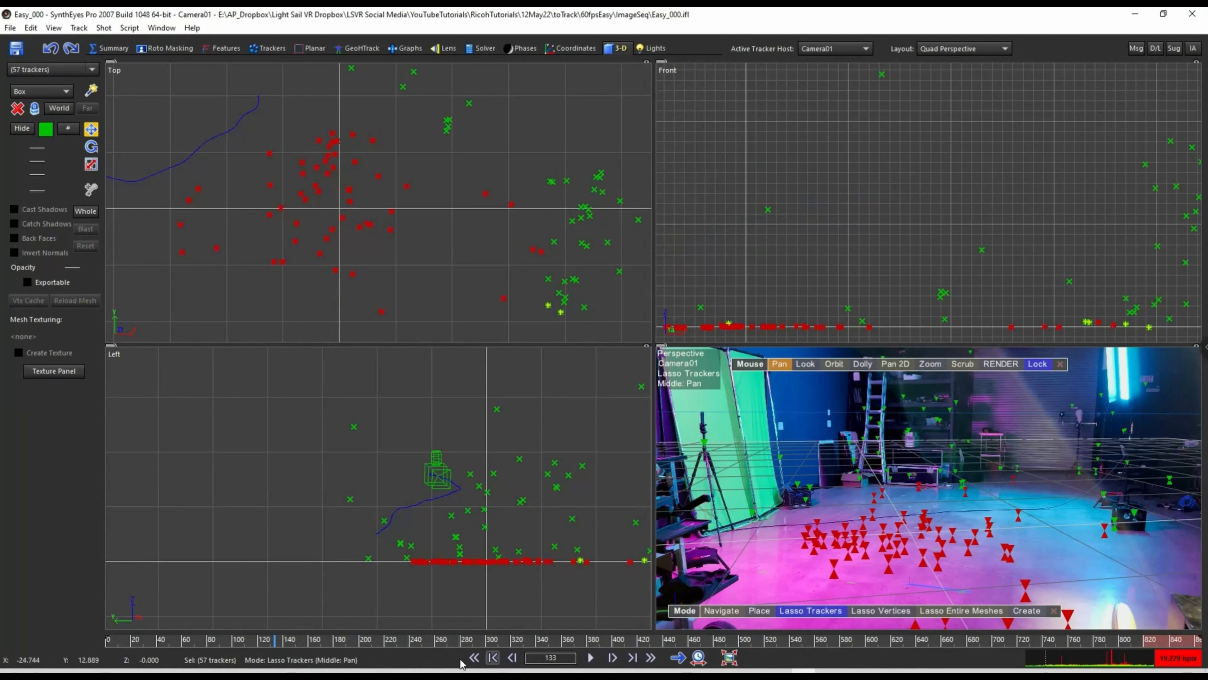
At frame 395, lasso the two floor trackers in front of the ladder and align the grid to them with To Facet/Verts/Trkrs.
drag(456, 640, 647, 630)
drag(540, 640, 852, 510)
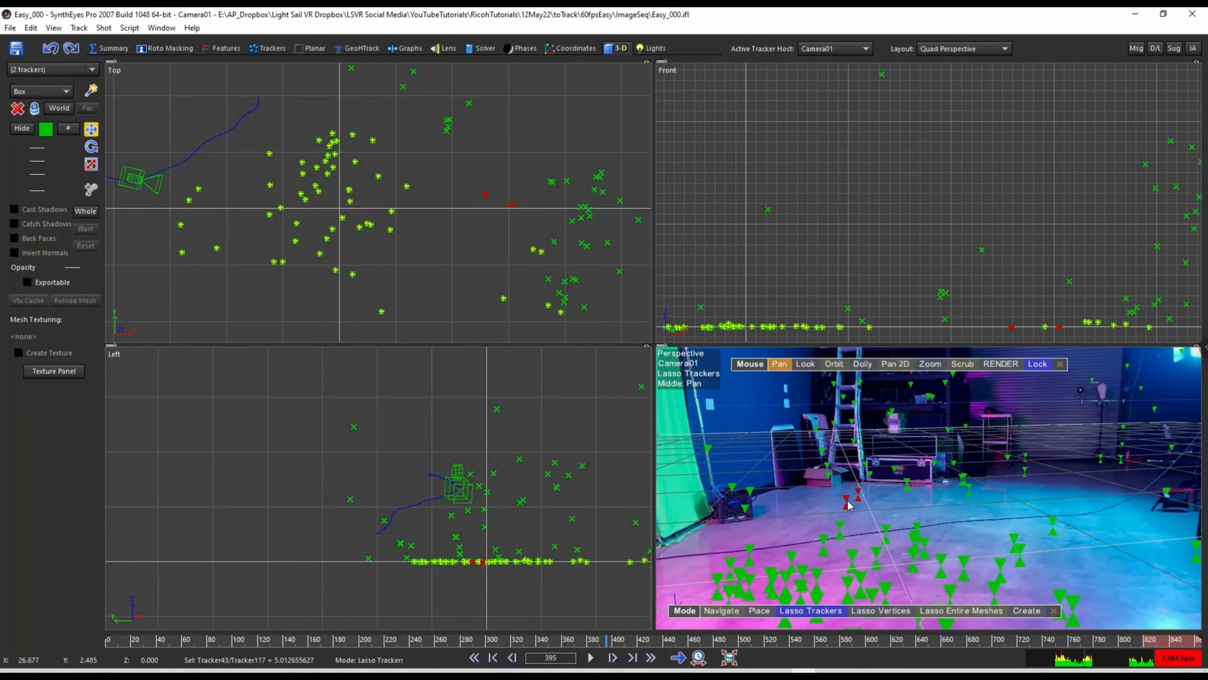
right_click(850, 506)
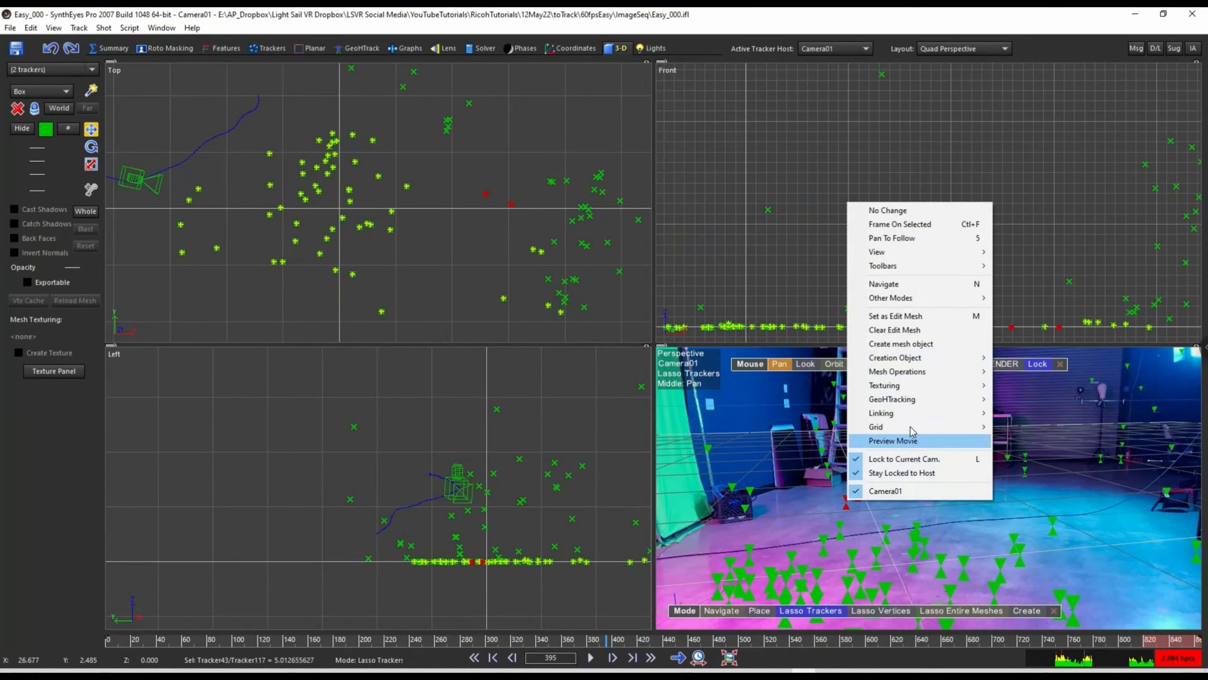
mouse_move(920, 426)
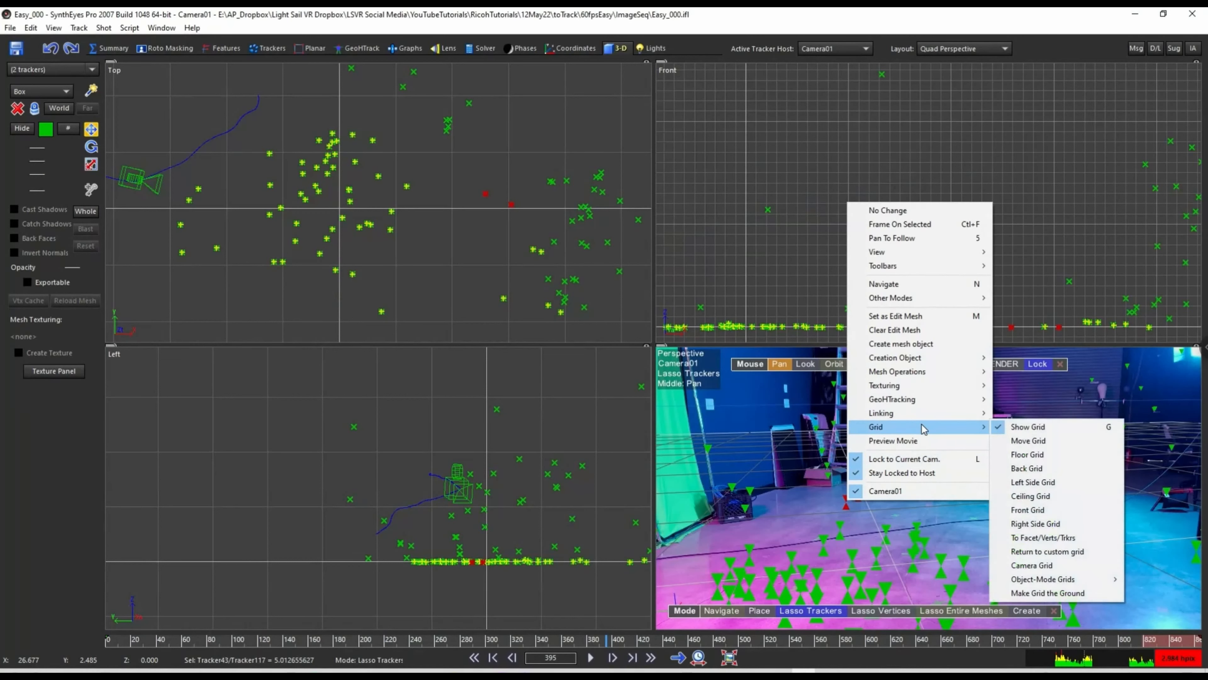
click(1057, 537)
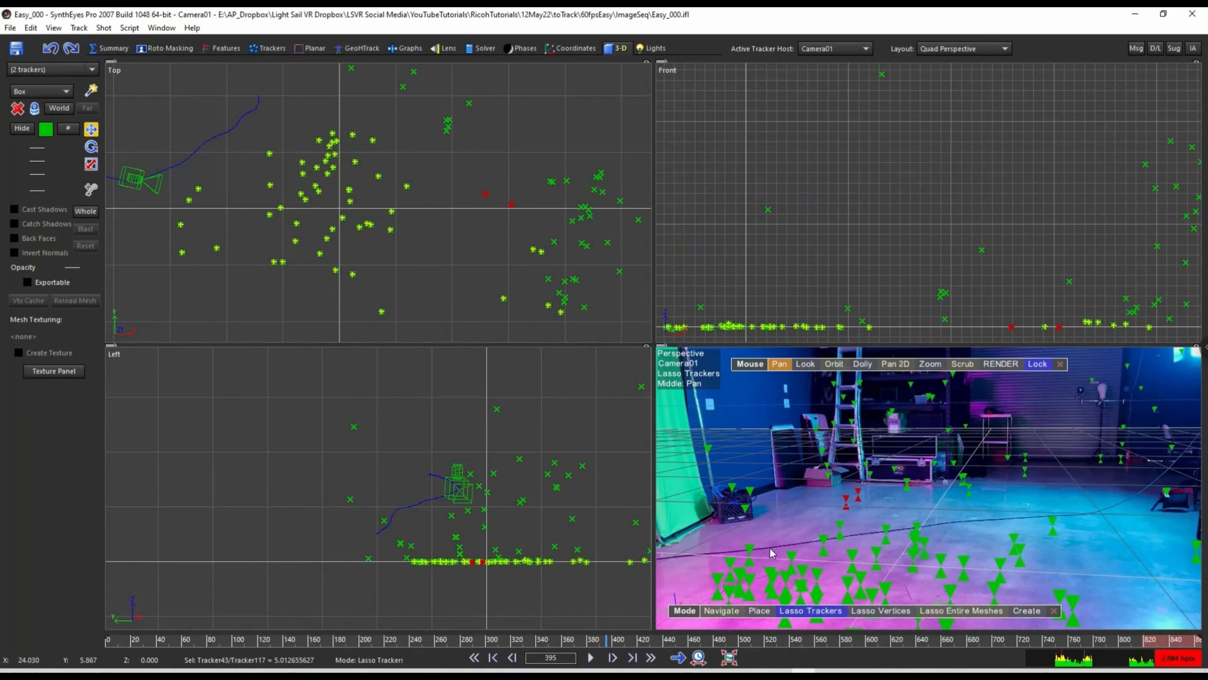
At frame 208, select Tracker12 in the floor foreground and move the grid to it with To Facet/Verts/Trkrs.
scroll(1034, 492, up, 2)
drag(857, 641, 648, 659)
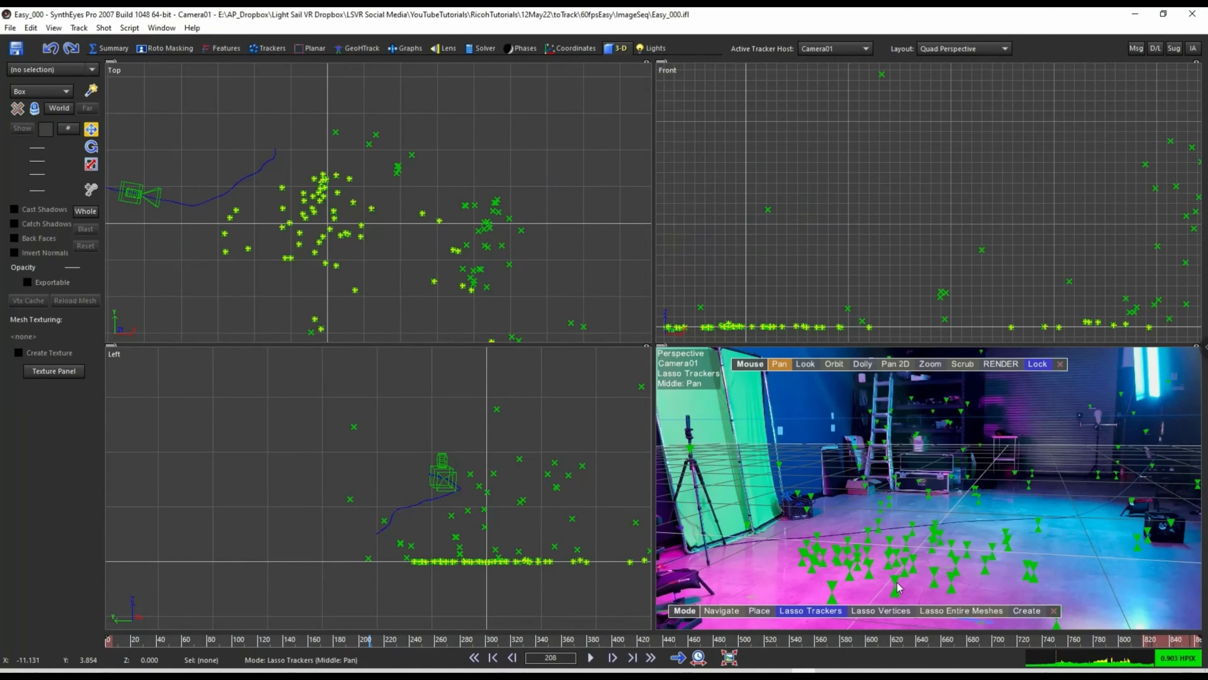
click(895, 584)
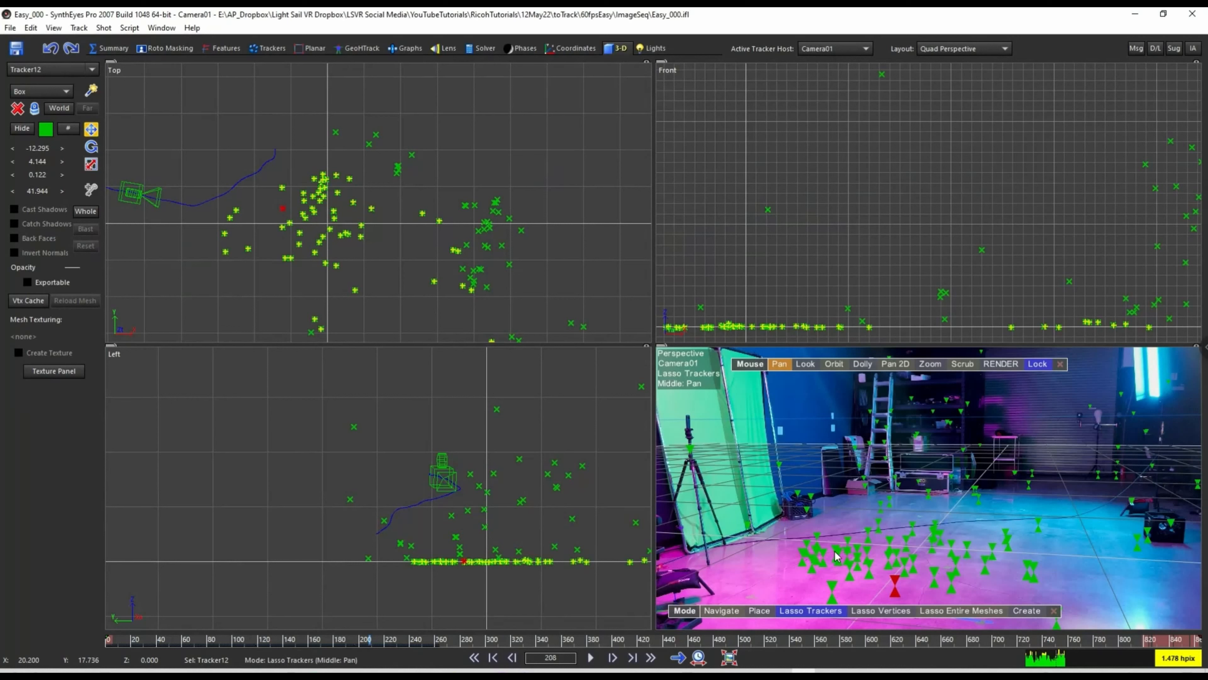
right_click(897, 587)
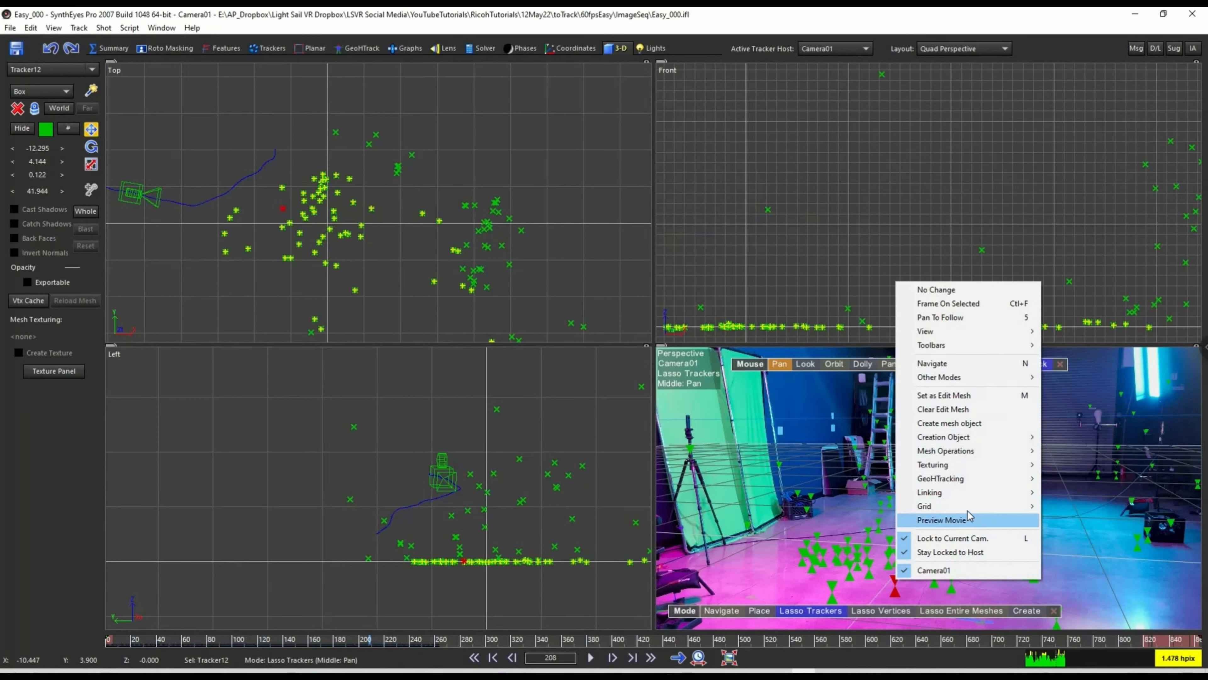
mouse_move(969, 508)
click(1089, 616)
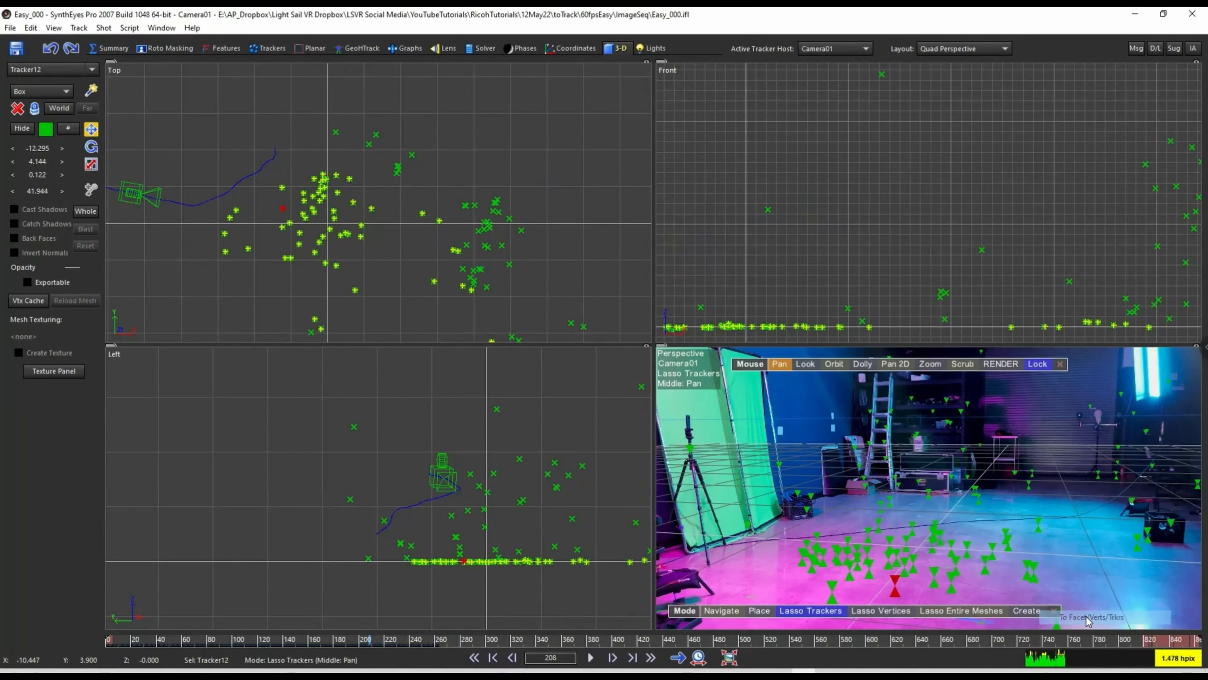
Make the repositioned grid the ground, scrub through the whole shot to check the alignment, and return to frame 0 with nothing selected.
right_click(896, 586)
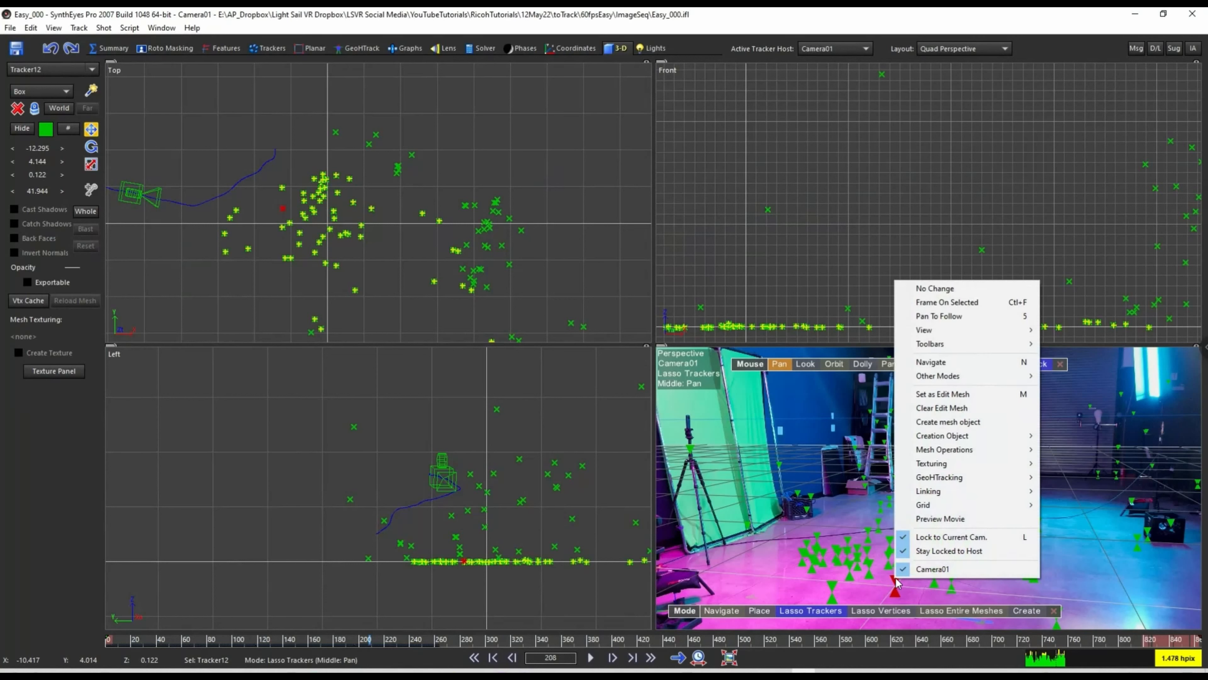
mouse_move(941, 508)
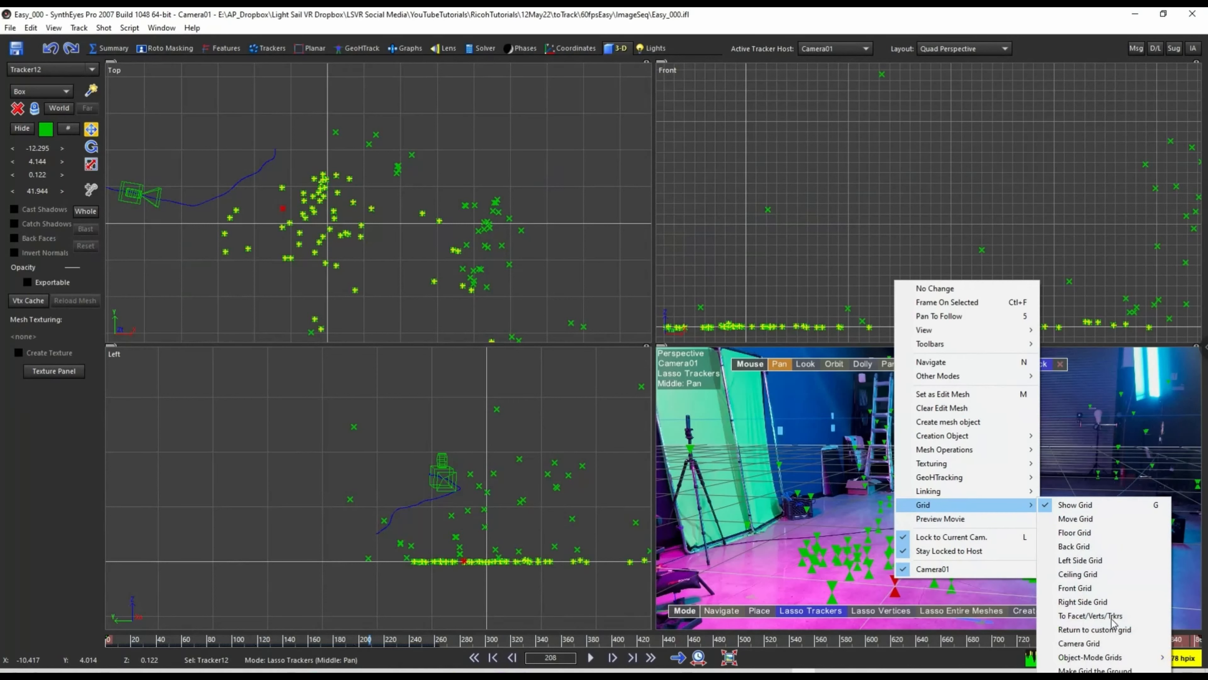
click(1094, 670)
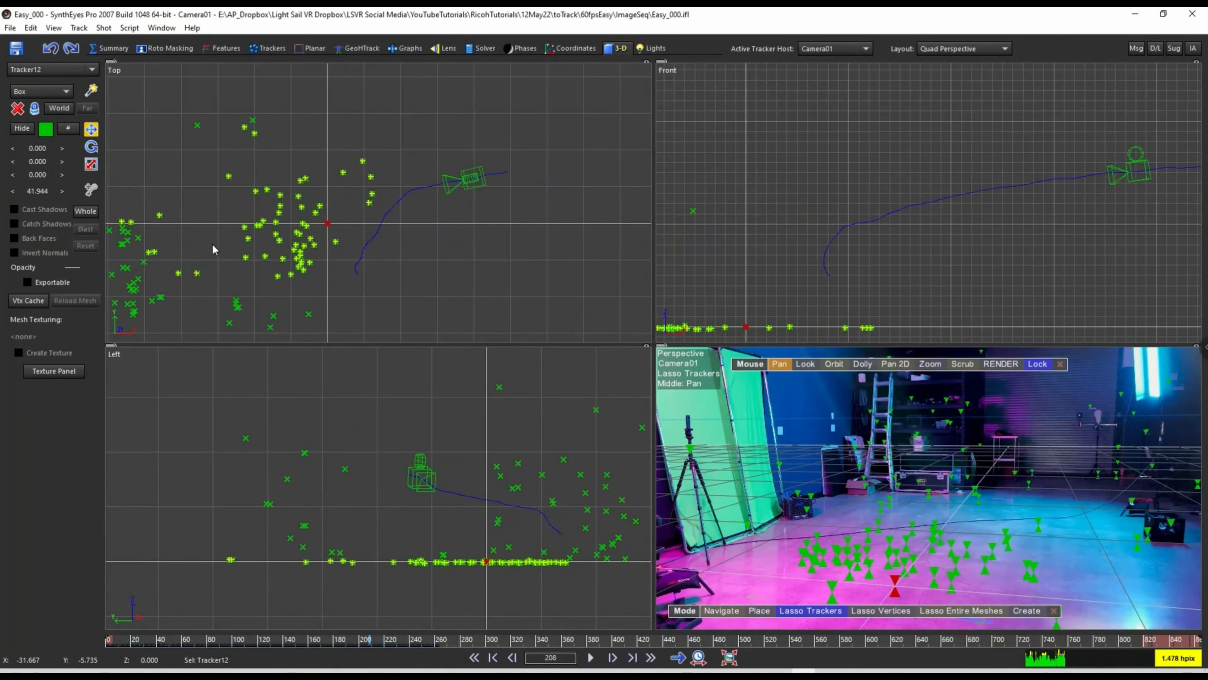
scroll(398, 219, up, 3)
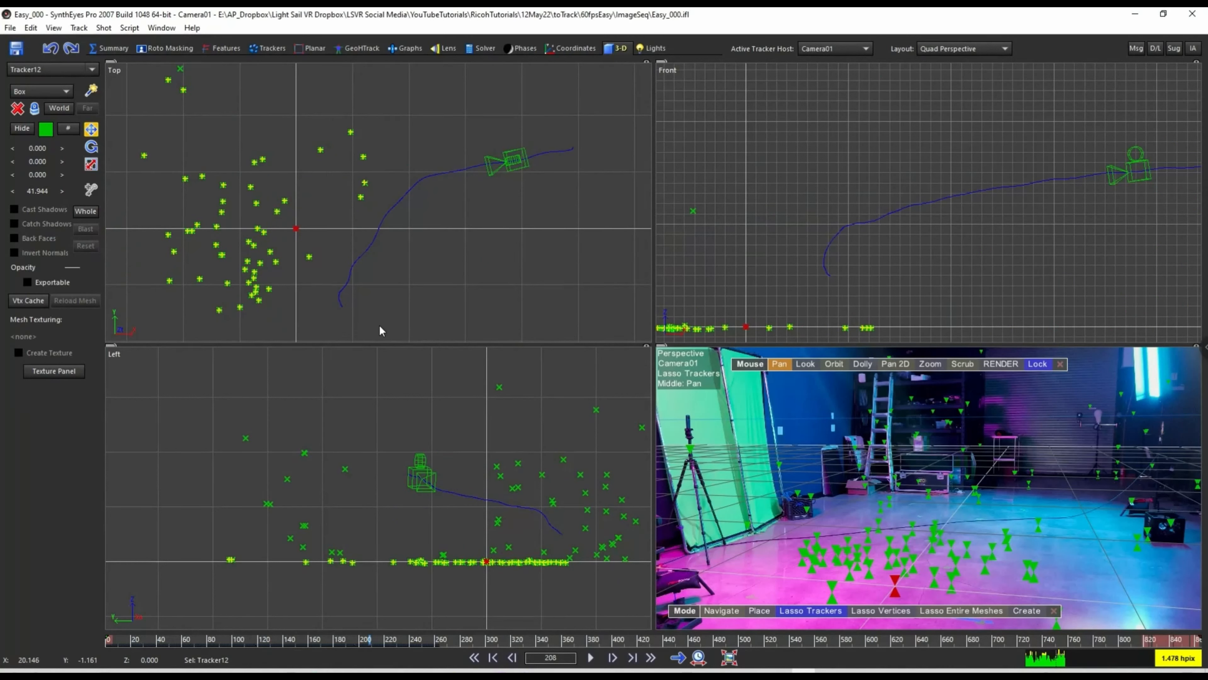
drag(130, 641, 1203, 650)
drag(1114, 657, 108, 656)
click(316, 131)
Export the tracked scene as a Blender (Python) script named Easy_000.py after setting the Blender version in the export settings.
click(10, 27)
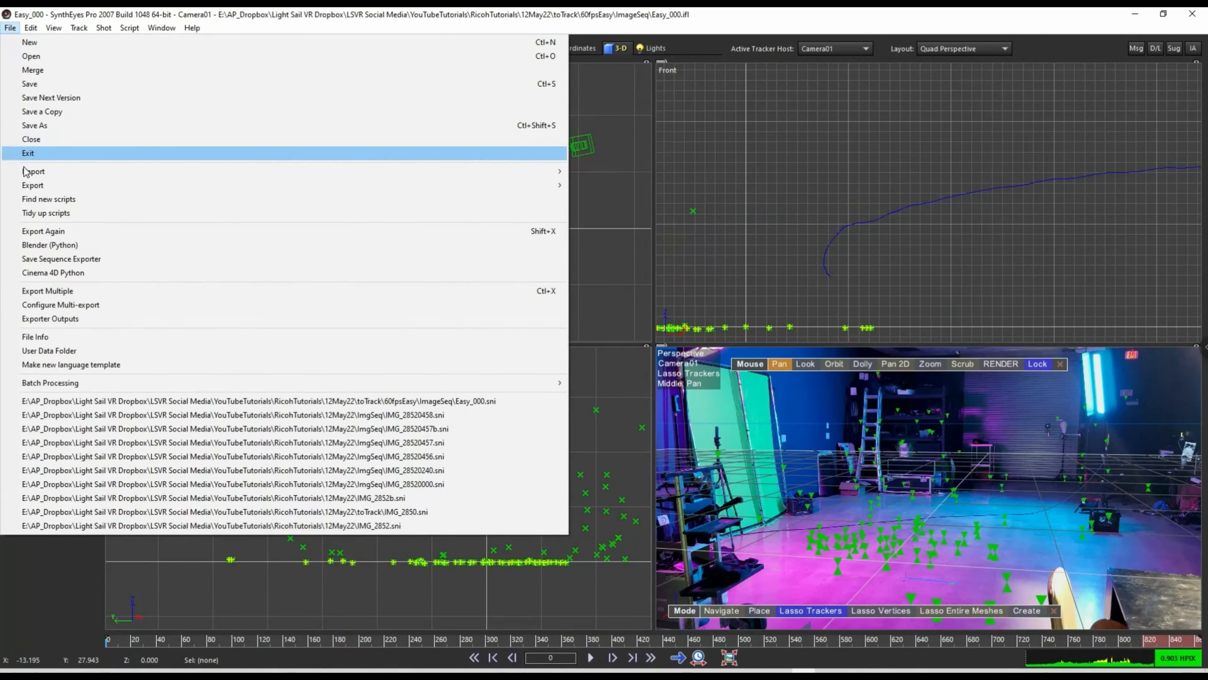
mouse_move(41, 188)
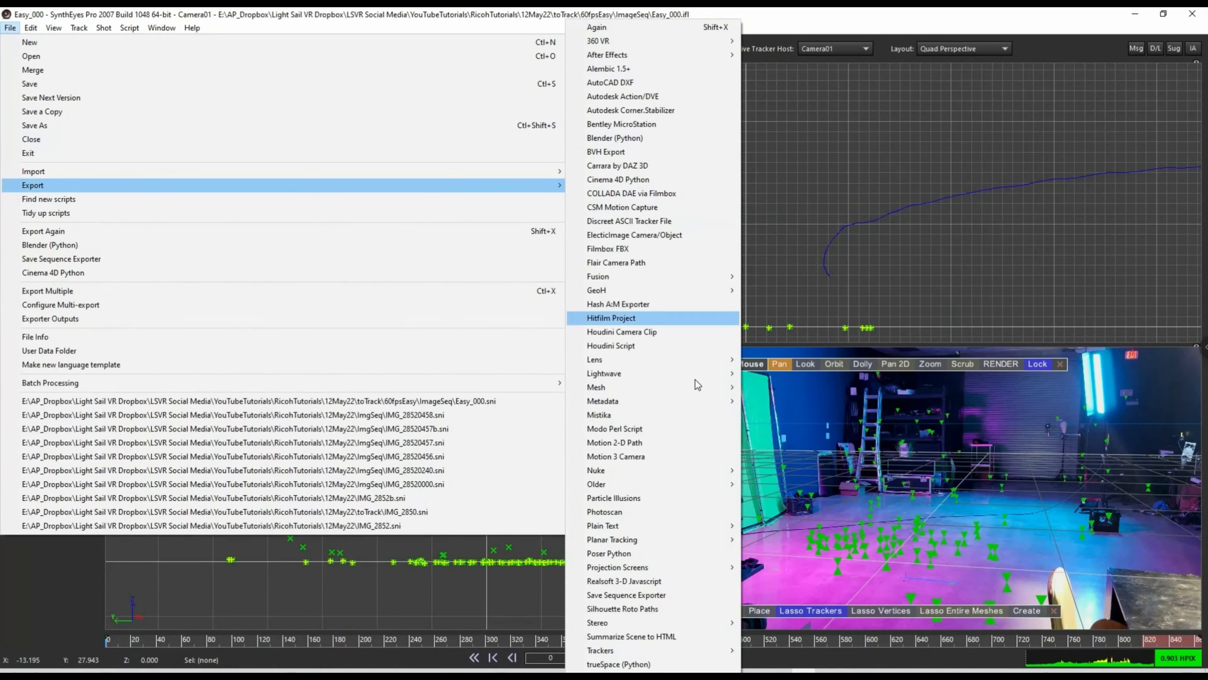
click(620, 139)
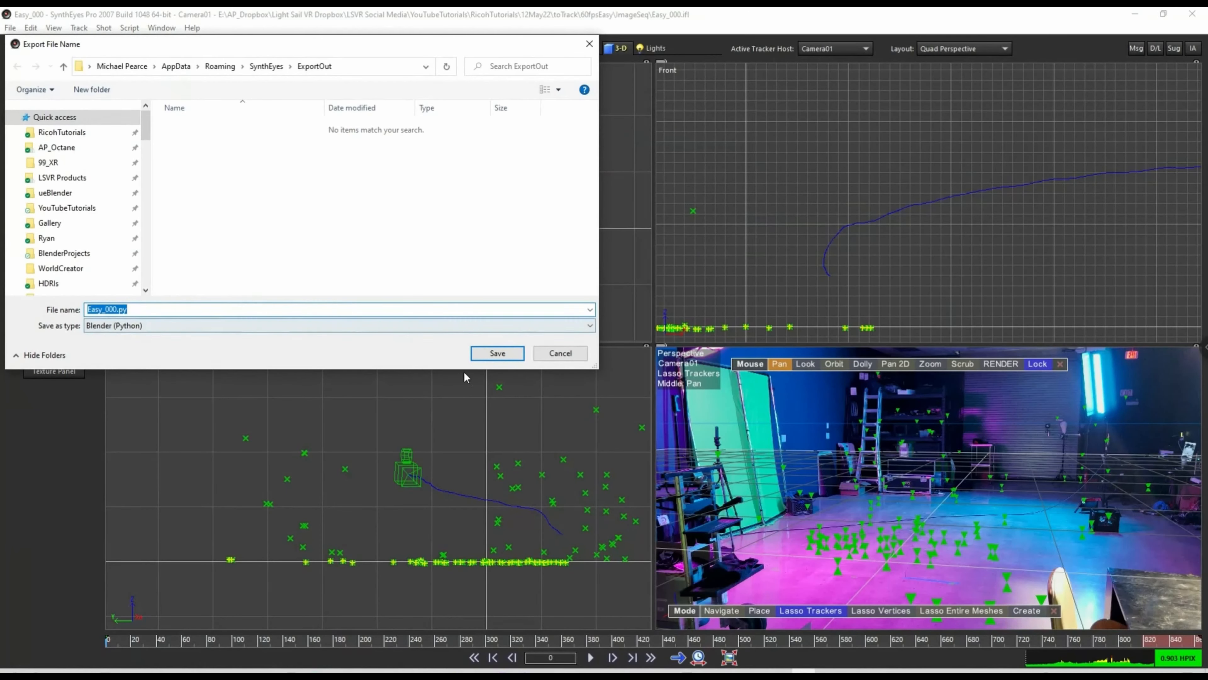
click(492, 353)
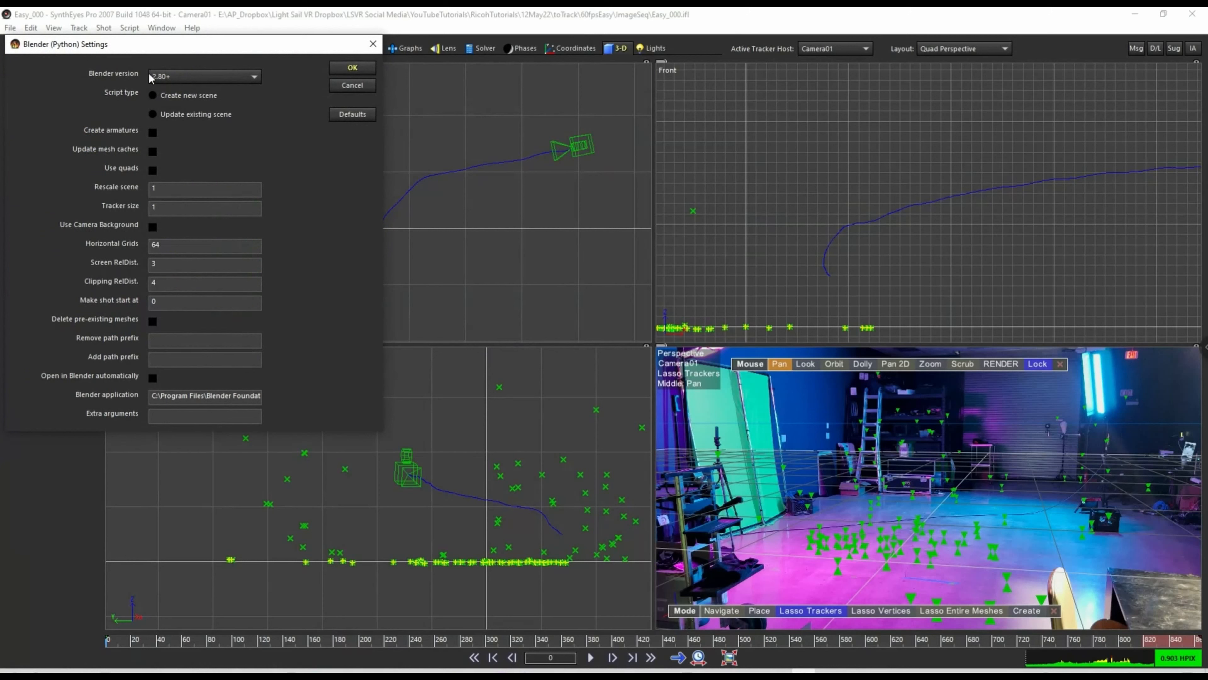
click(178, 79)
click(188, 133)
click(352, 67)
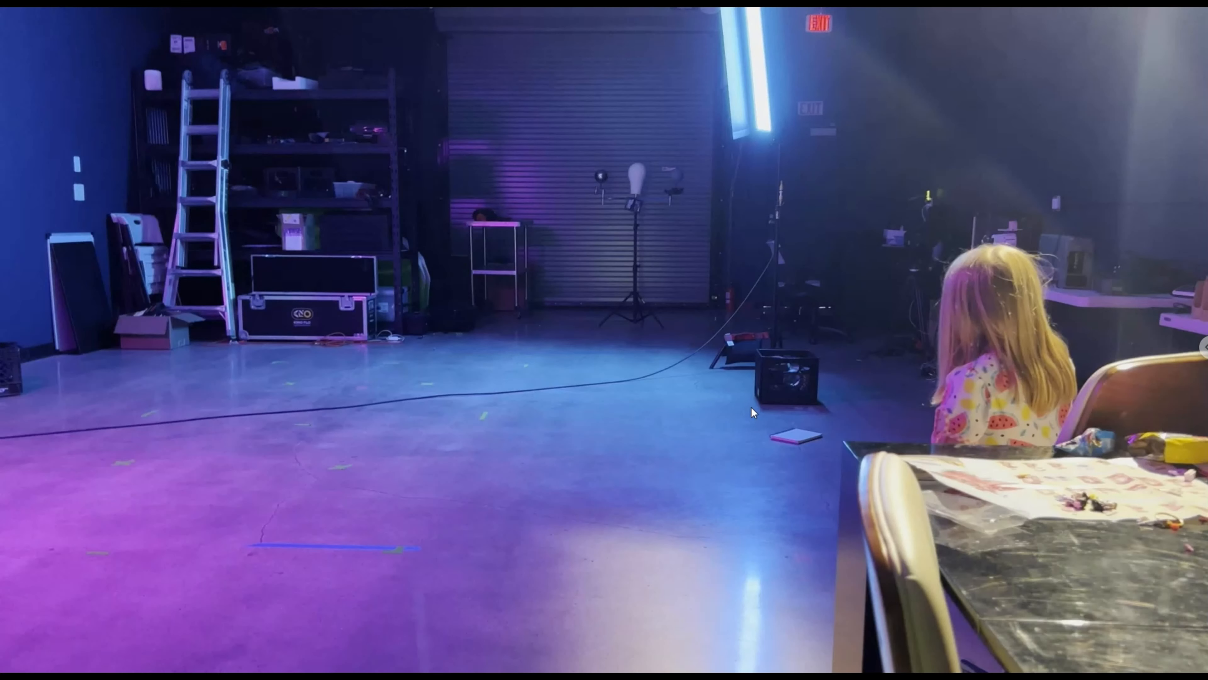
Play the IMG_2850 clip in the video player and pause around 22 seconds to examine the floor markers.
mouse_move(541, 579)
click(604, 652)
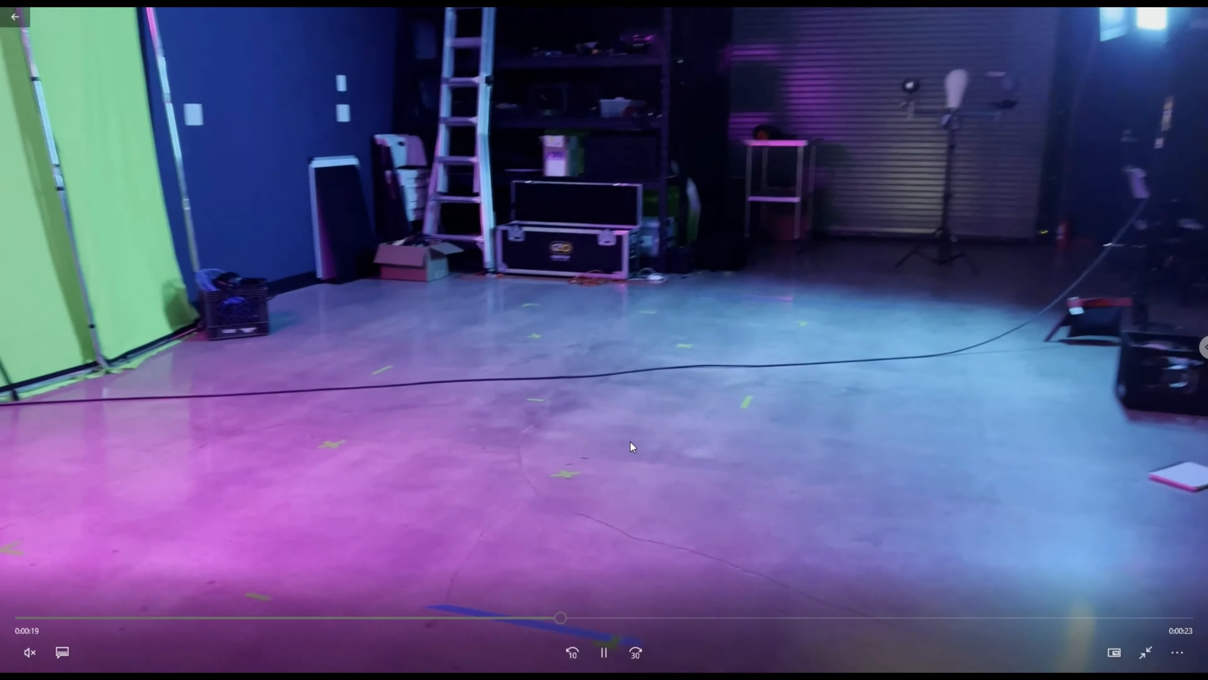
key(space)
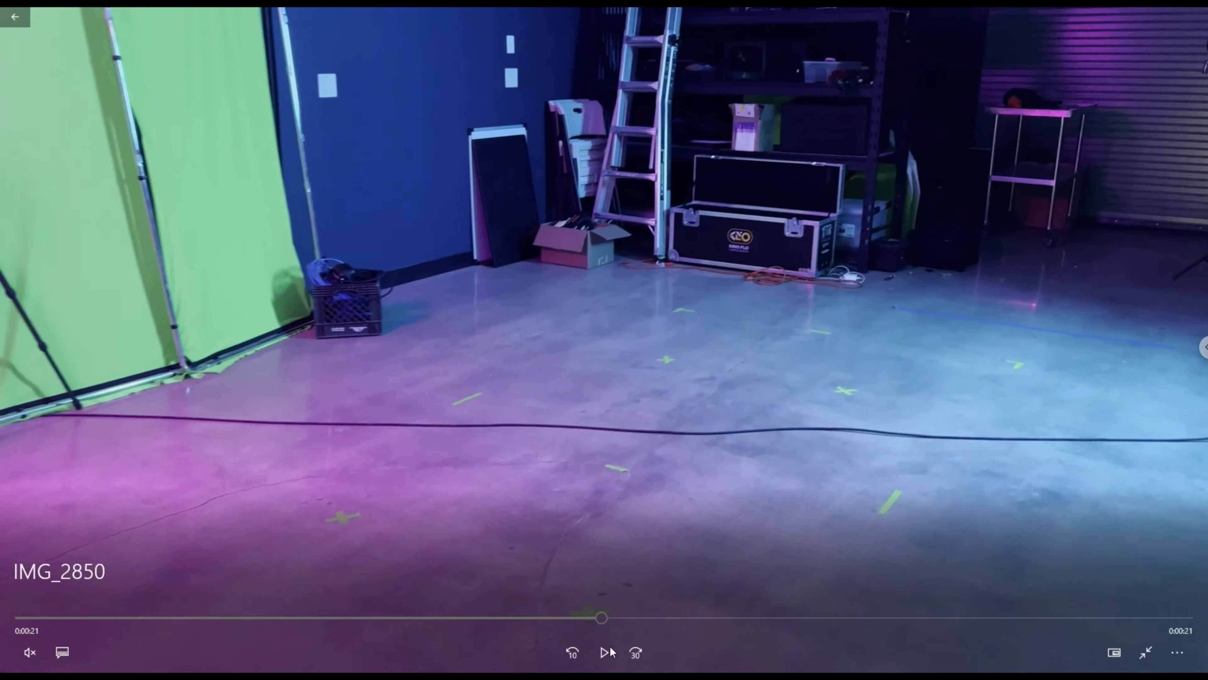
key(space)
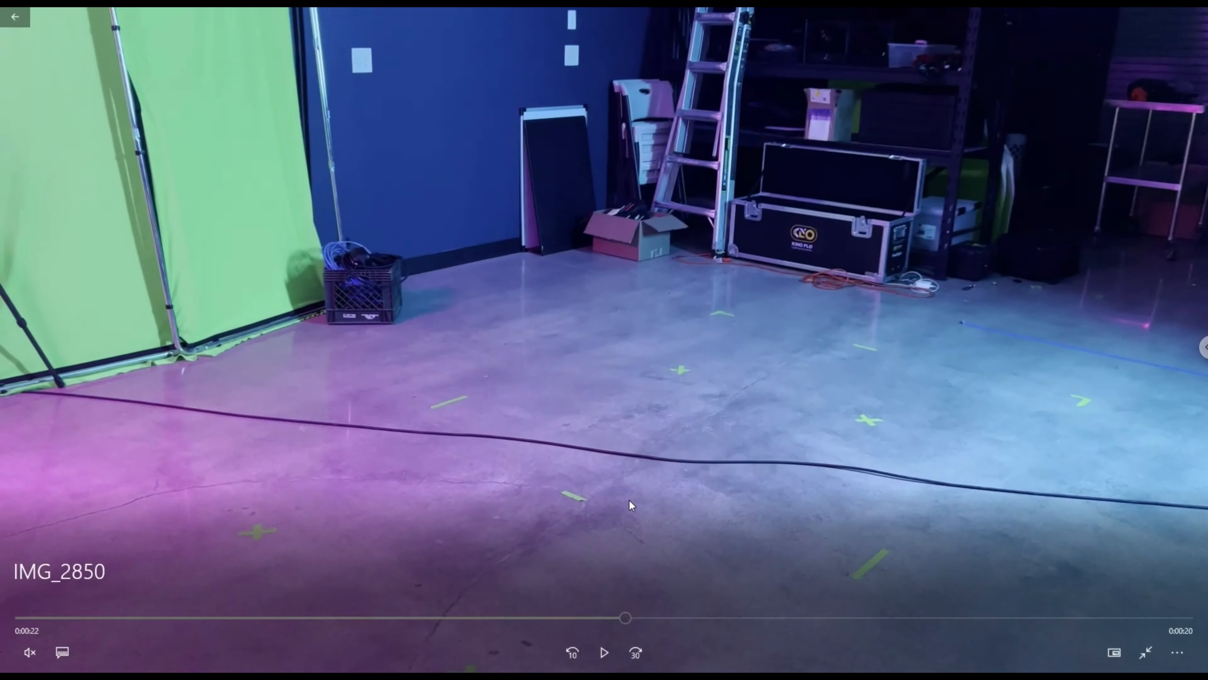
key(space)
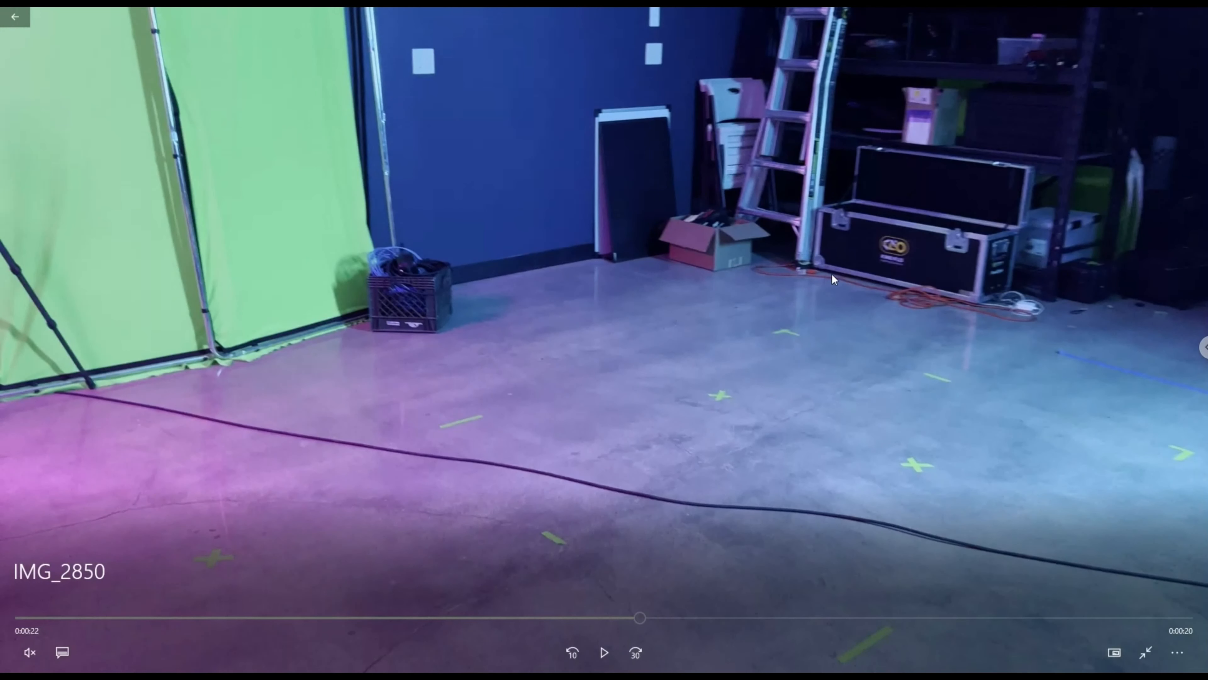
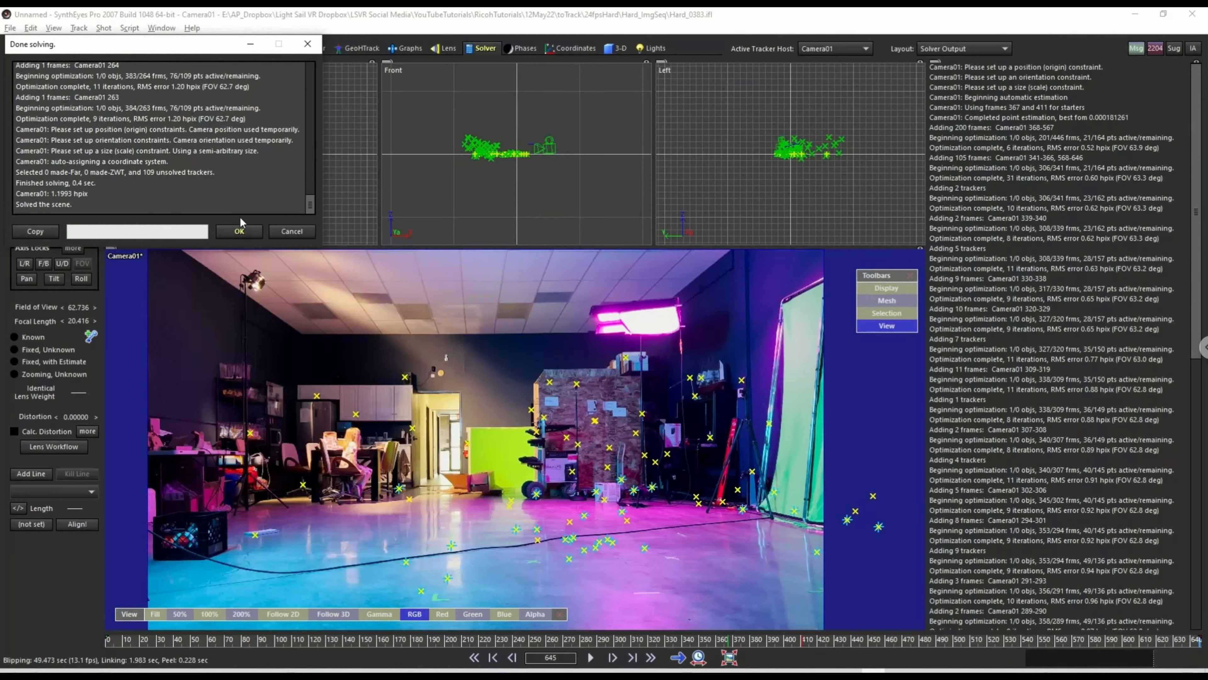
In SynthEyes, accept the solve of the Hard_0383 shot and scrub through it to check how the trackers follow the footage.
click(238, 231)
drag(140, 642, 272, 640)
drag(174, 640, 111, 639)
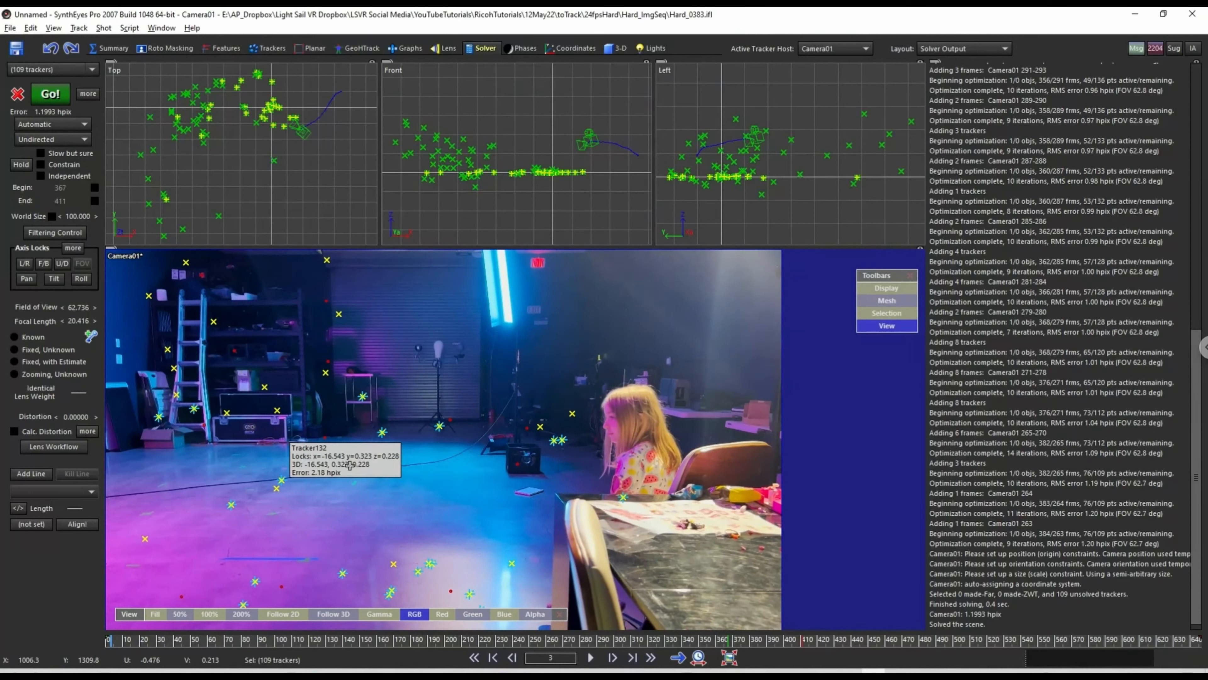
drag(129, 643, 1072, 628)
drag(879, 627, 469, 637)
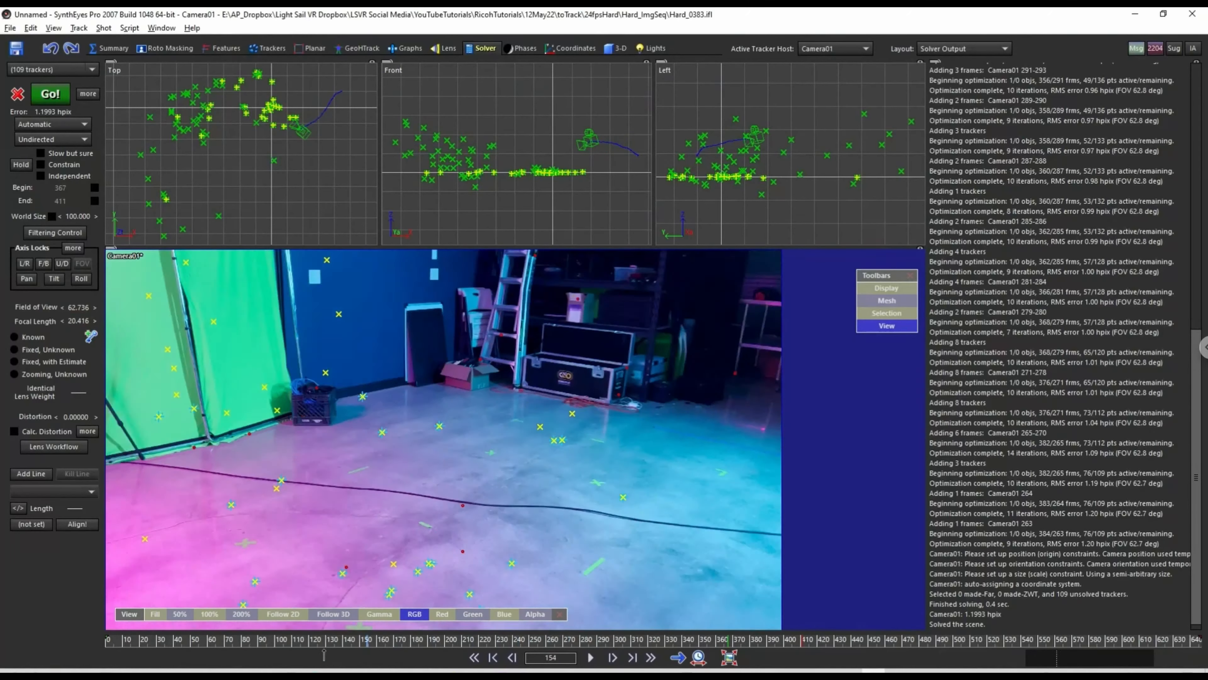
drag(691, 650, 596, 649)
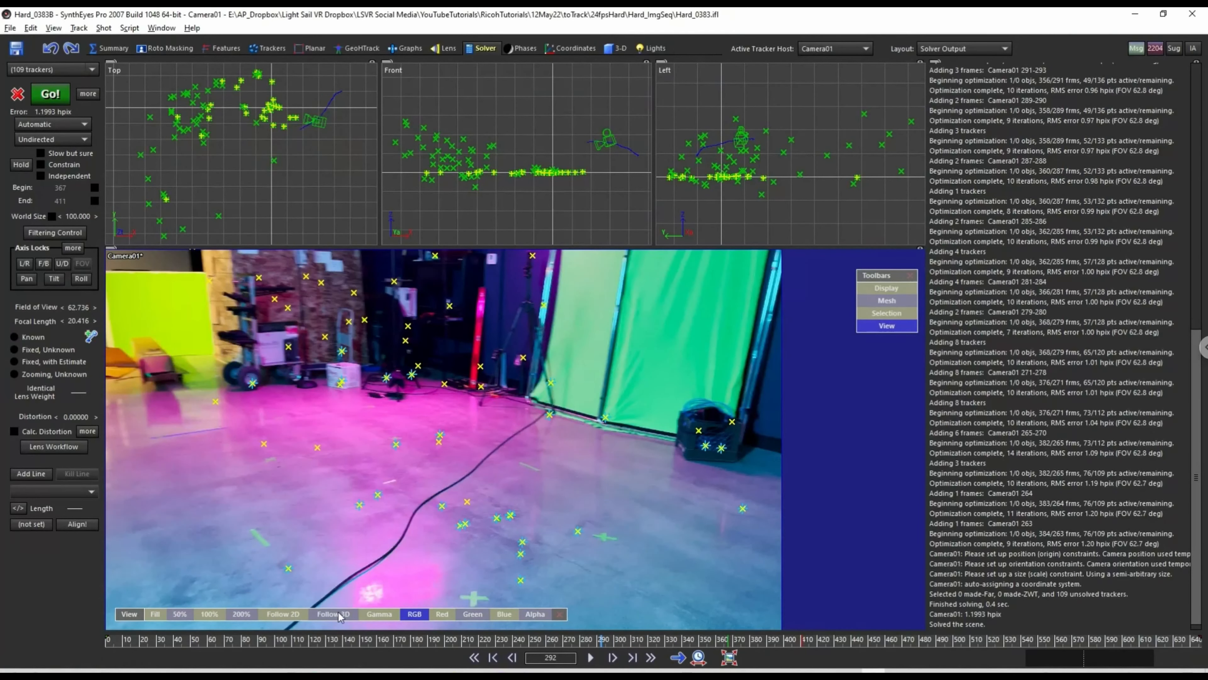
drag(662, 643, 103, 614)
Switch to manual tracking, try a tracker on the green floor mark above the blue tape at frame 0, and delete it.
click(594, 493)
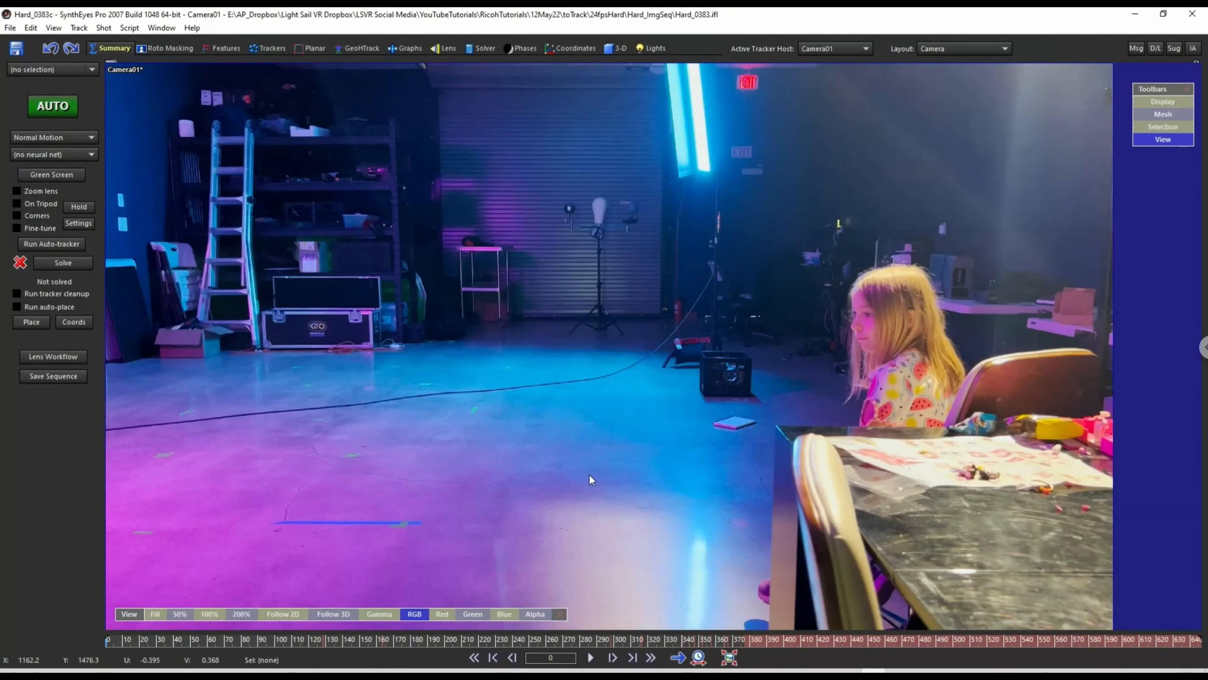
click(269, 48)
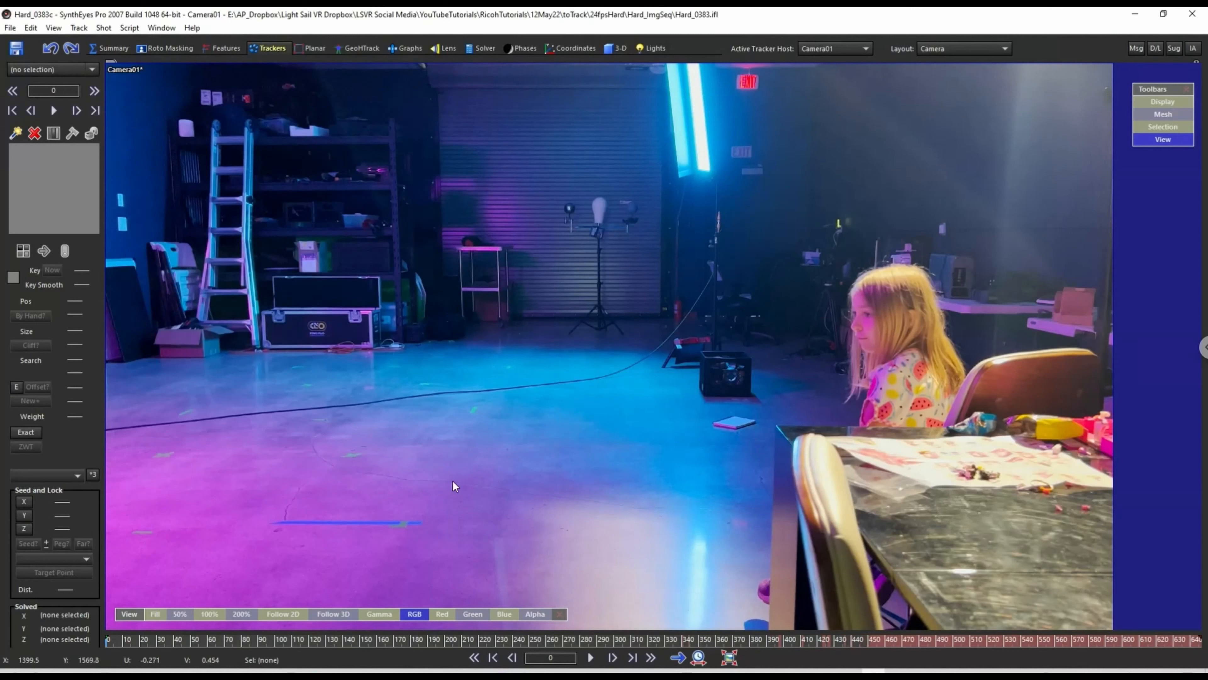
click(355, 454)
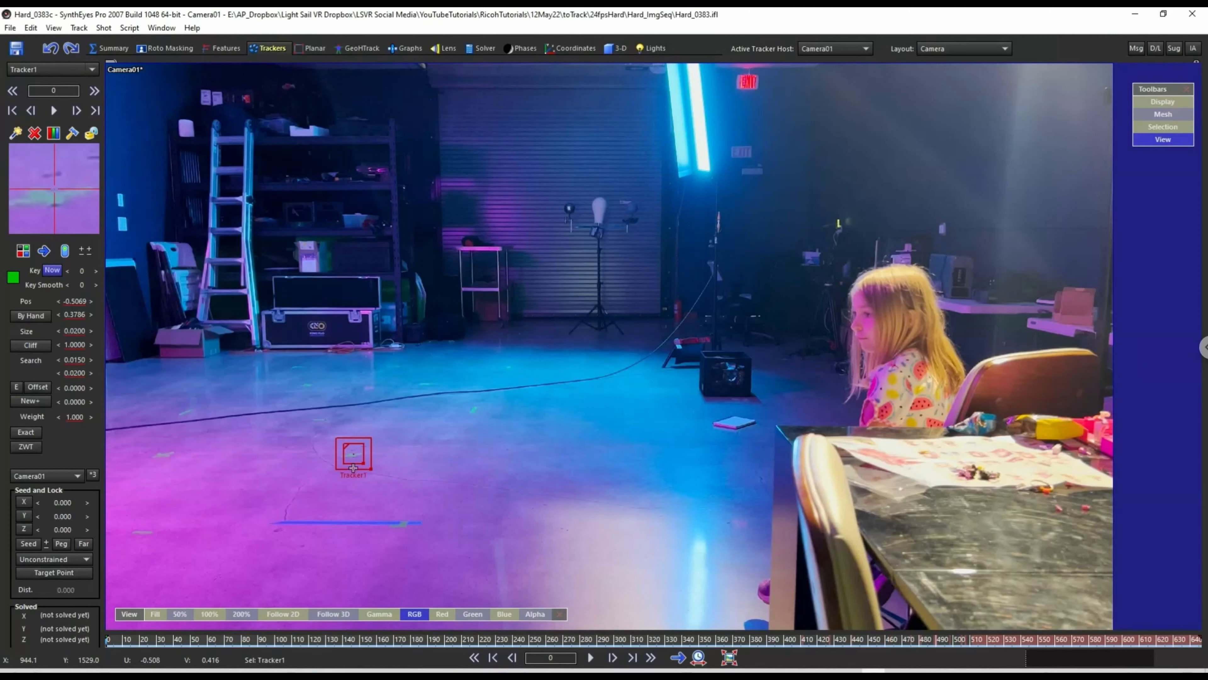
key(Delete)
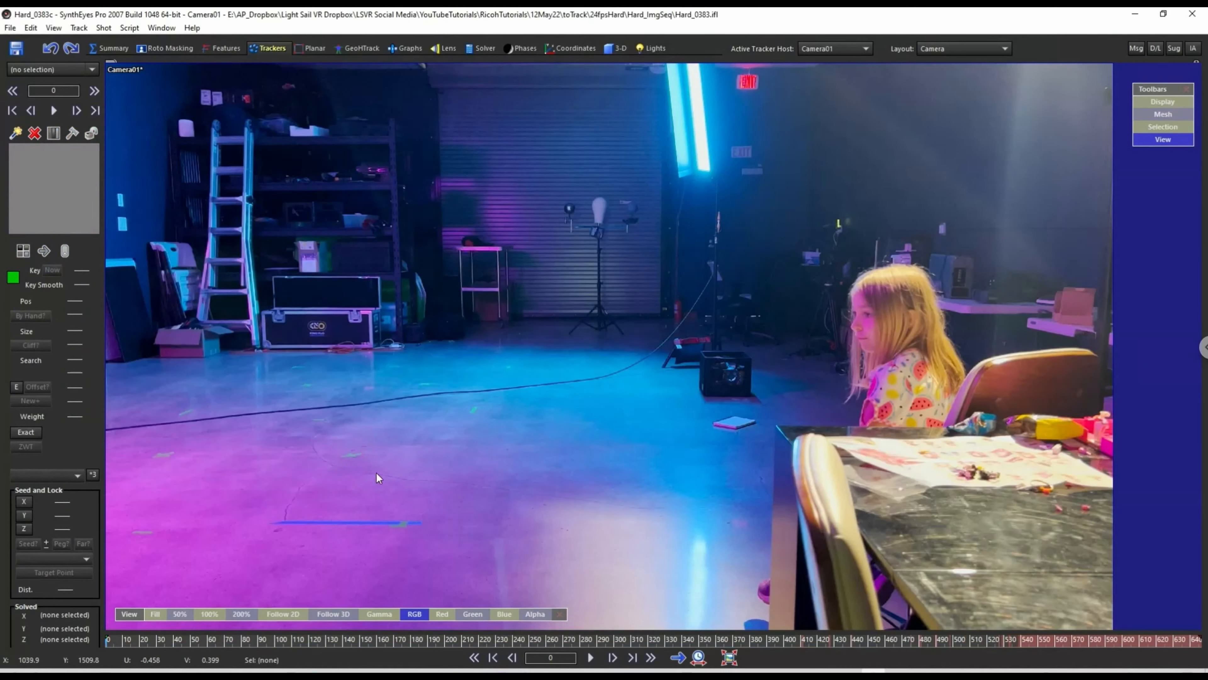
Try placing a manual tracker on the bare pink floor at frame 98 and delete it.
click(289, 639)
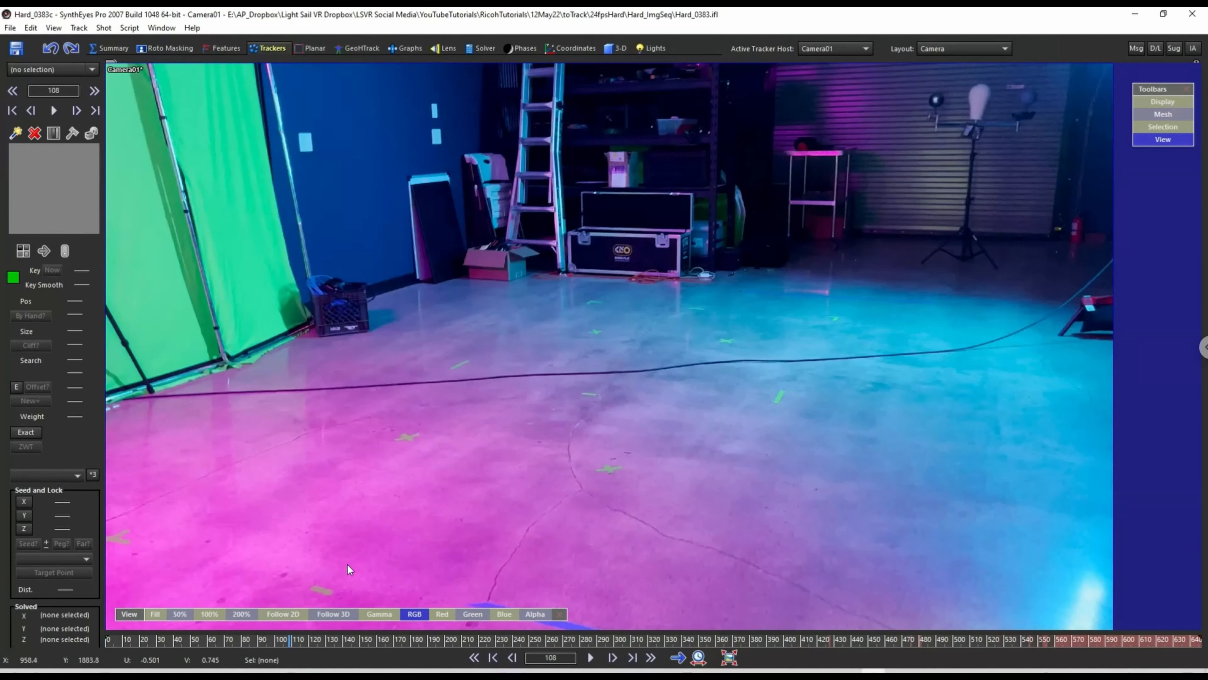
click(274, 639)
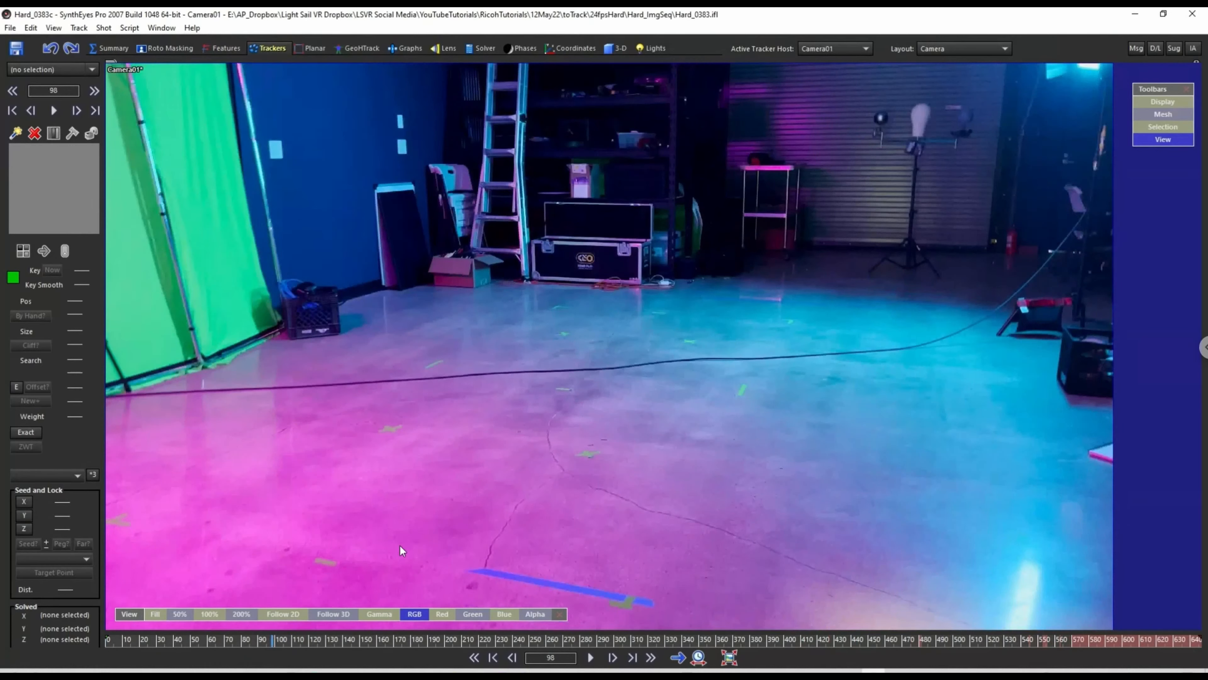
click(437, 421)
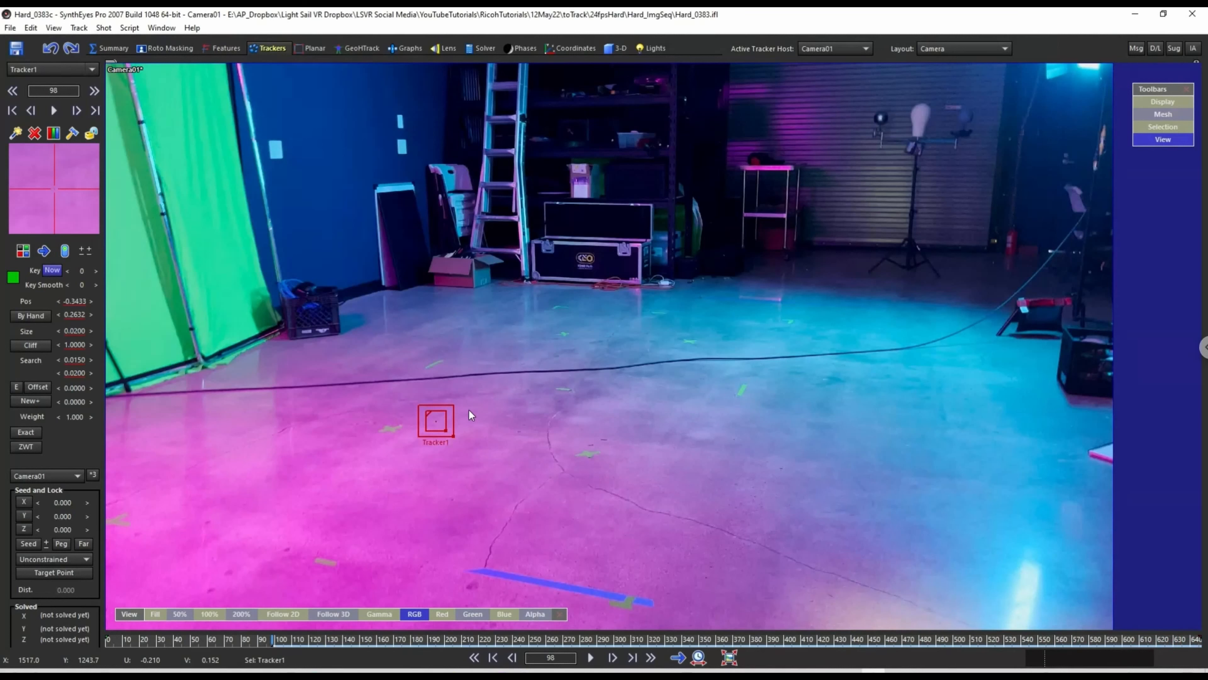
key(Delete)
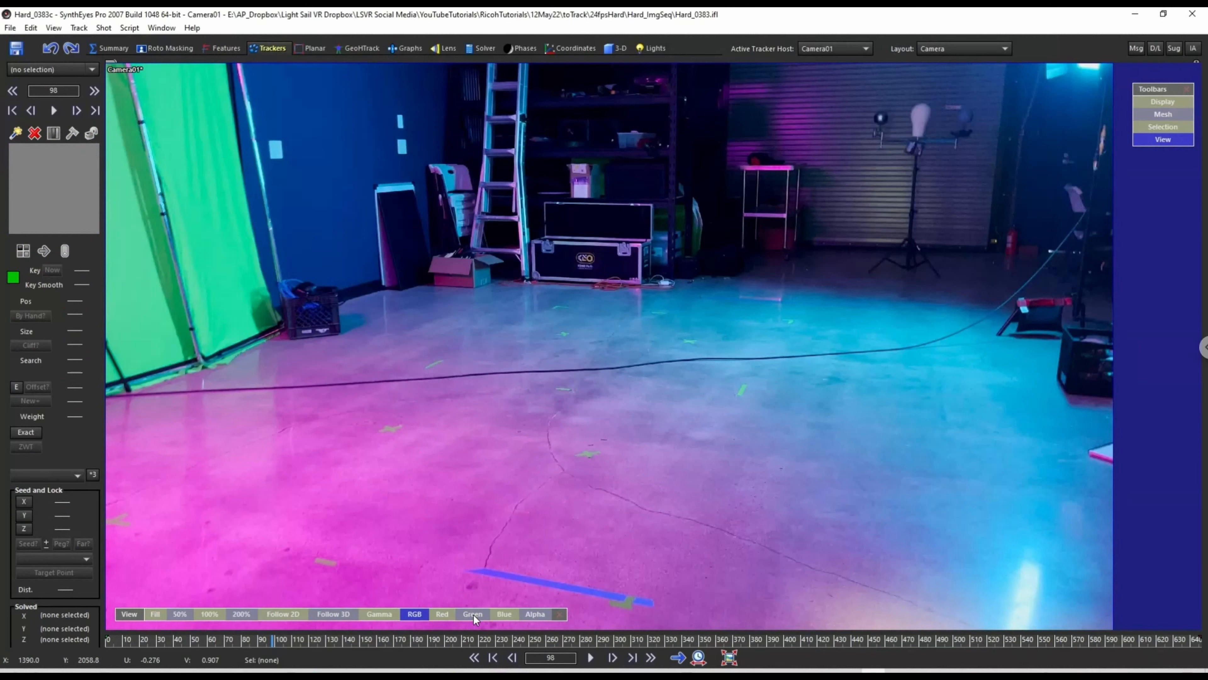
Scrub forward through the shot to frame 605, set the playback direction to backward, and play the footage in reverse.
click(482, 640)
click(681, 639)
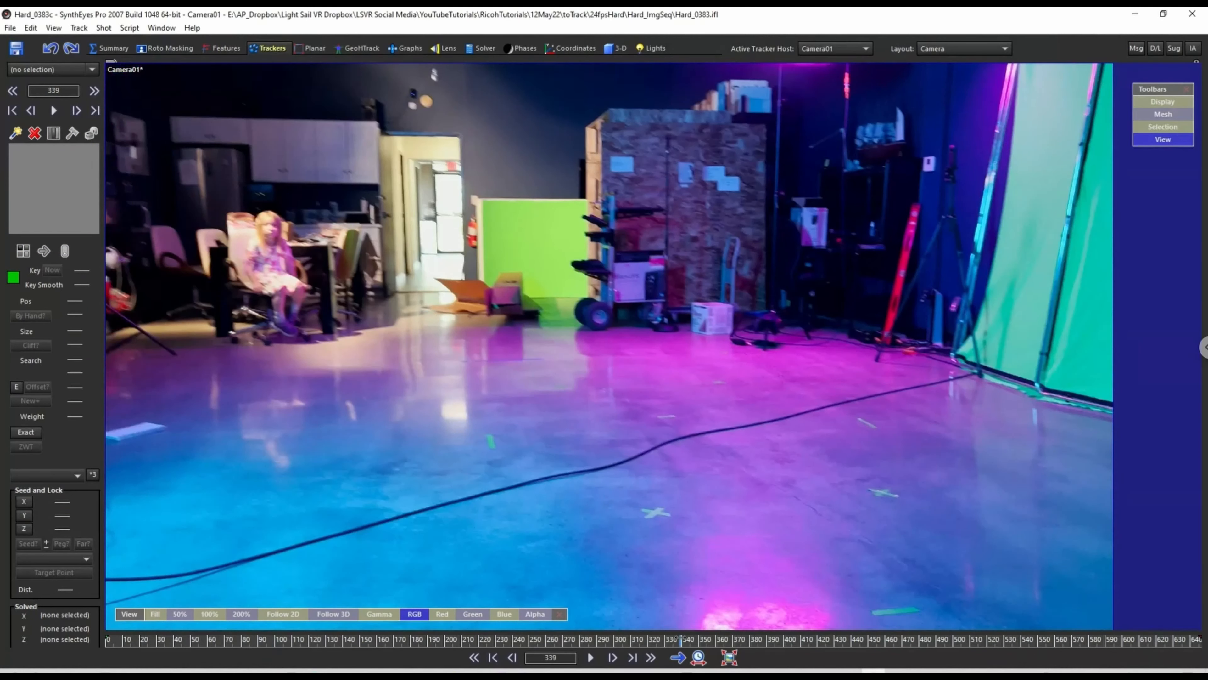
click(936, 641)
click(1131, 641)
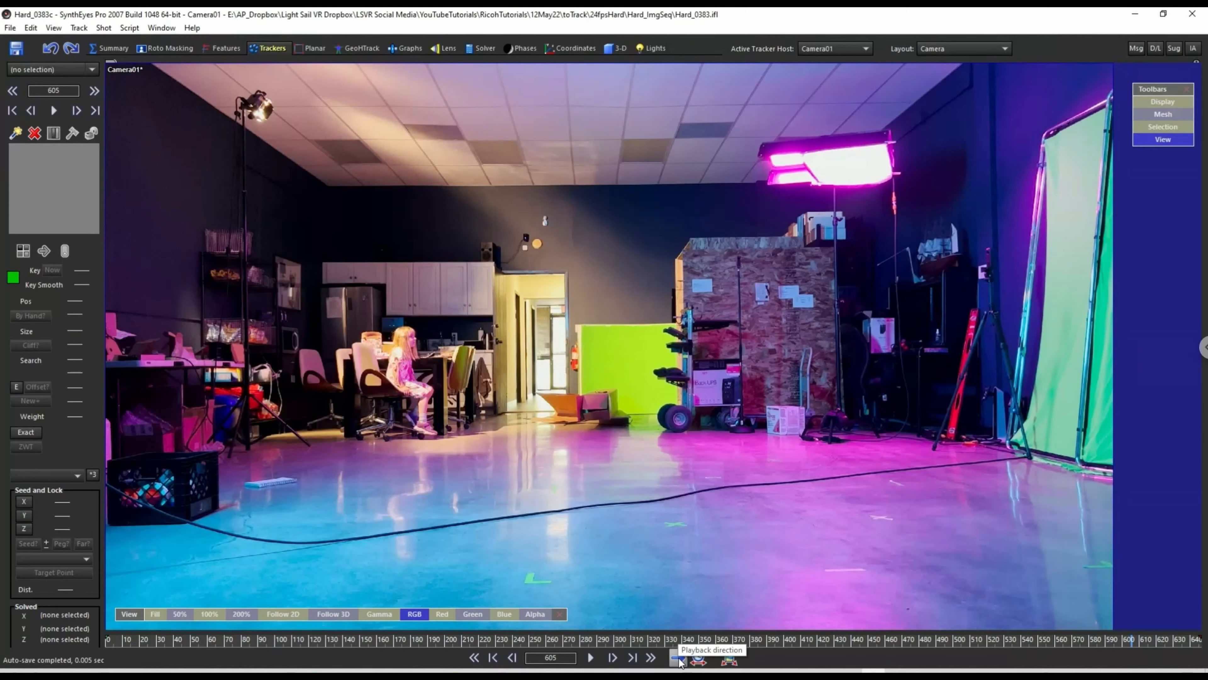
click(678, 660)
click(706, 643)
click(698, 656)
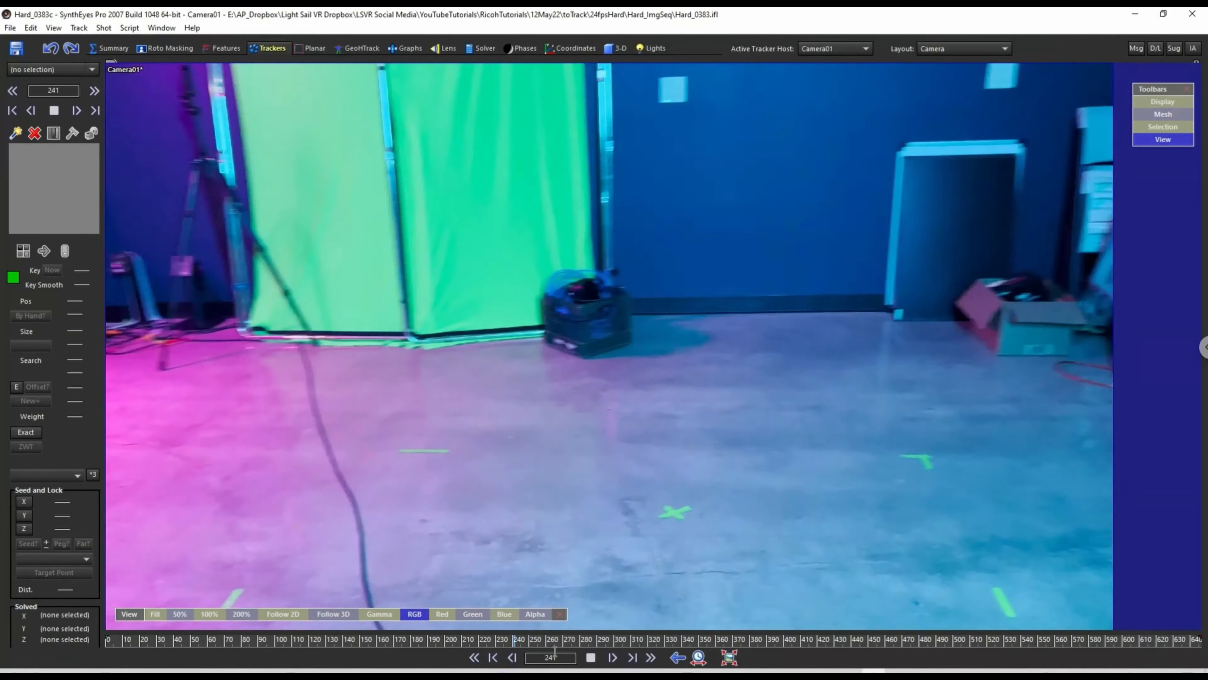
click(591, 658)
Try a manual tracker on the green cross below the cable at frame 345 and track it backward to frame 284.
click(693, 644)
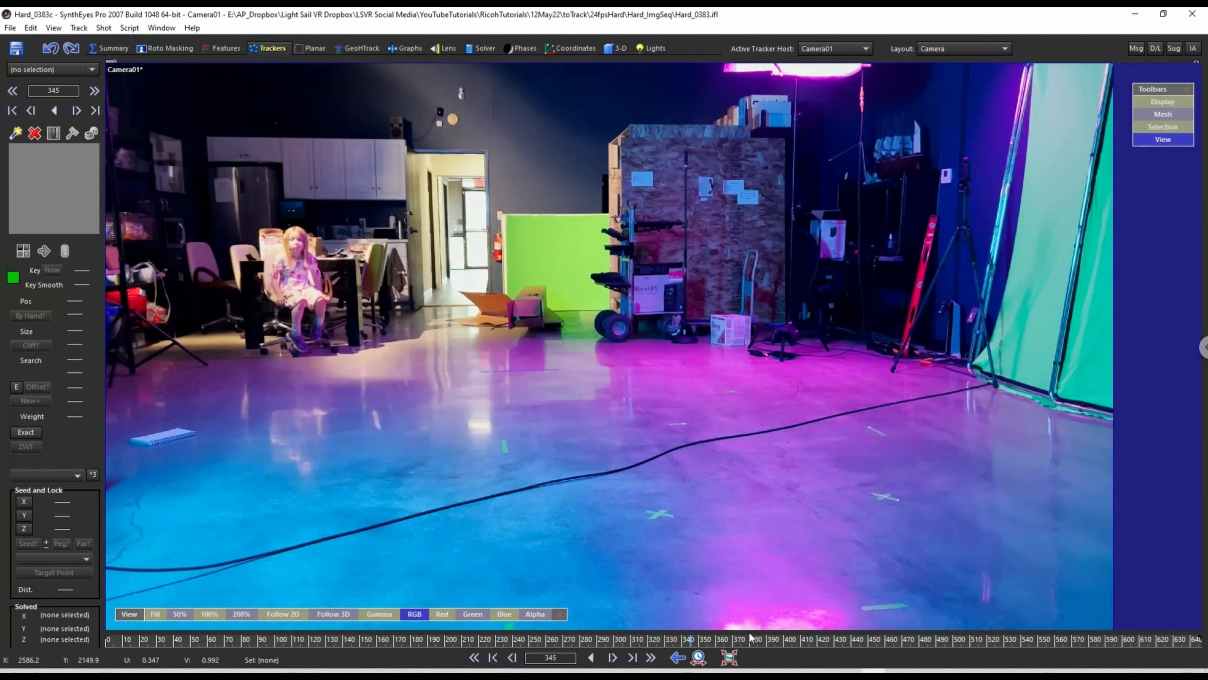
click(661, 515)
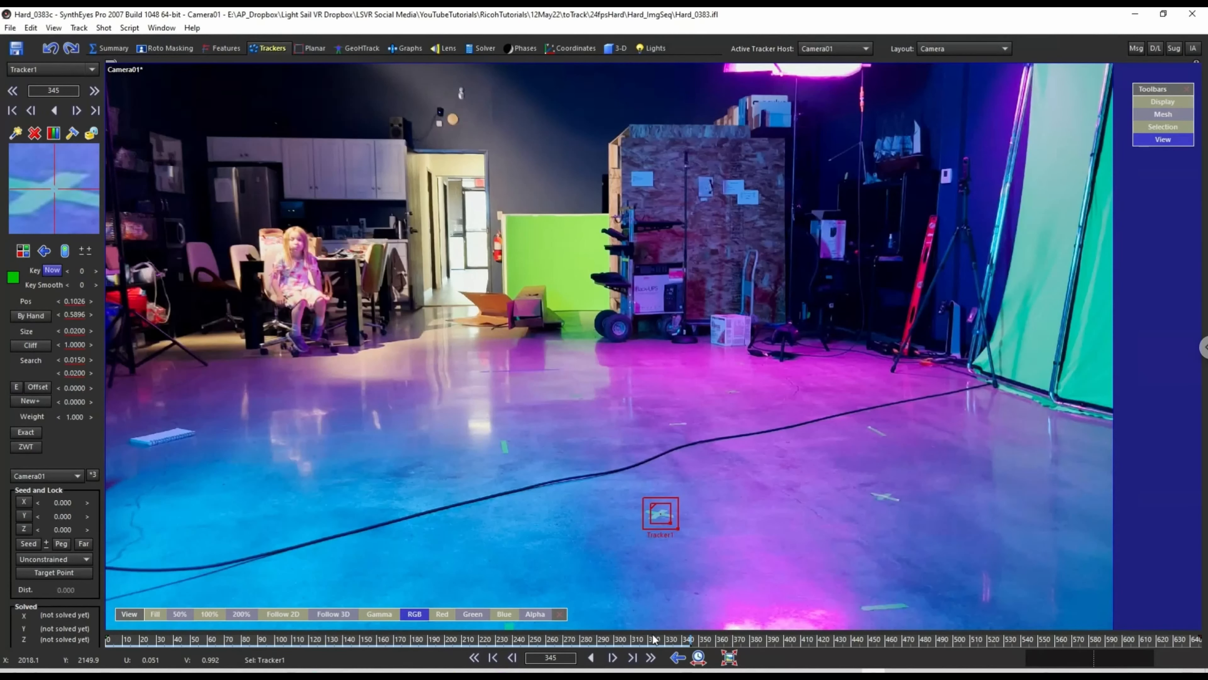
key(space)
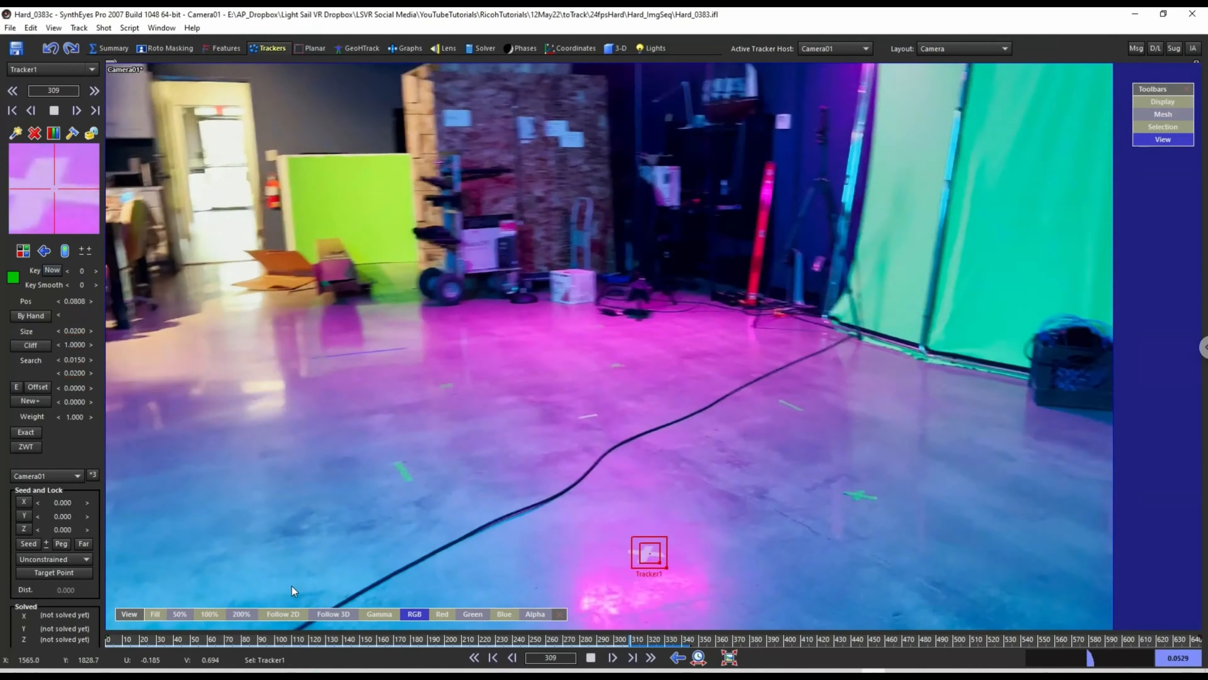
scroll(802, 538, down, 5)
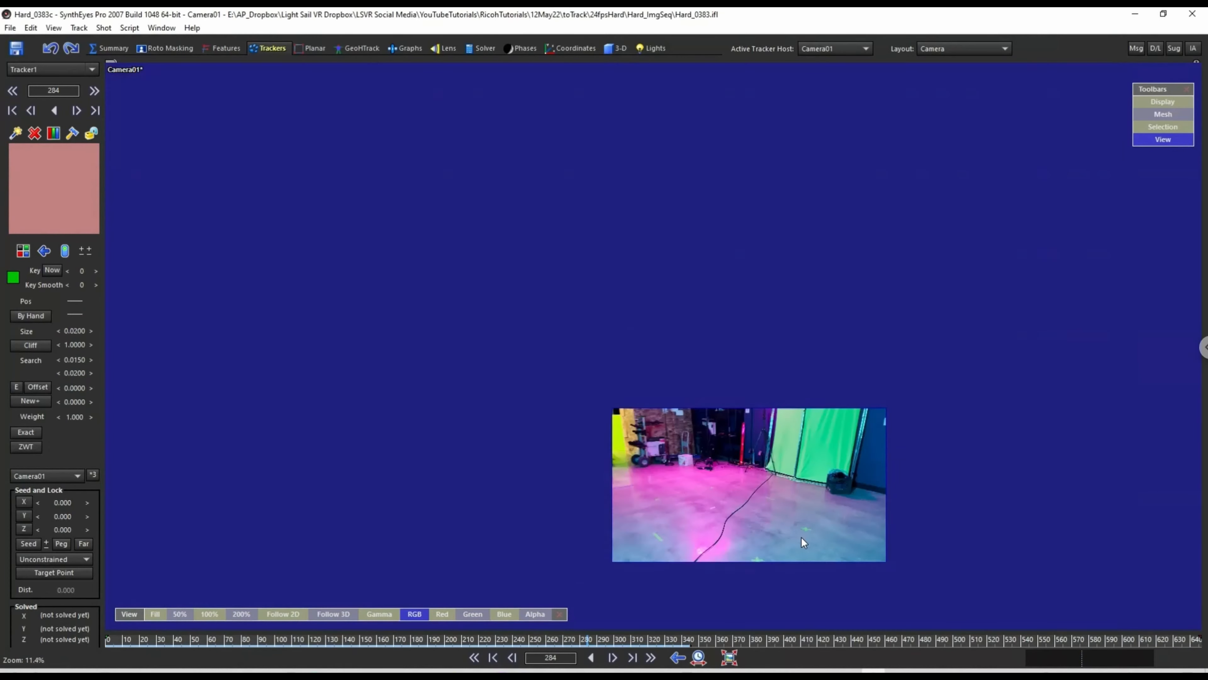
scroll(776, 552, up, 7)
scroll(774, 543, down, 2)
middle_drag(762, 534, 731, 550)
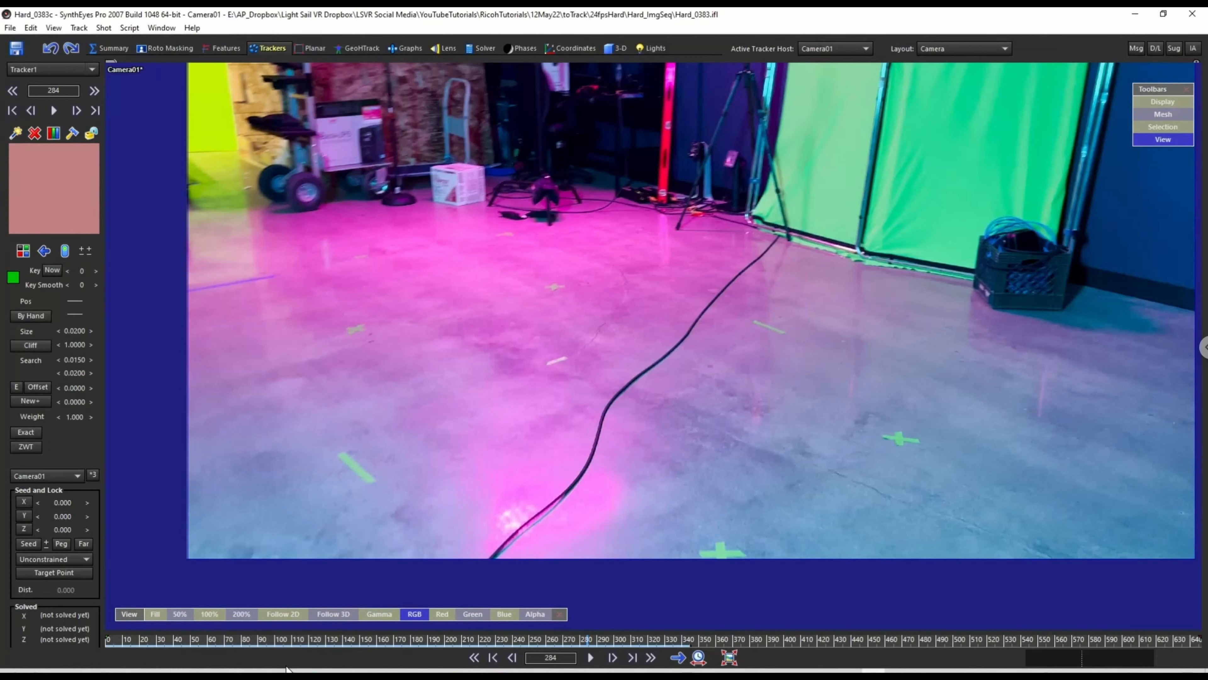
Try forward trackers on the green L-shaped mark at frame 402 and on the floor beside the cable at frame 345.
click(788, 638)
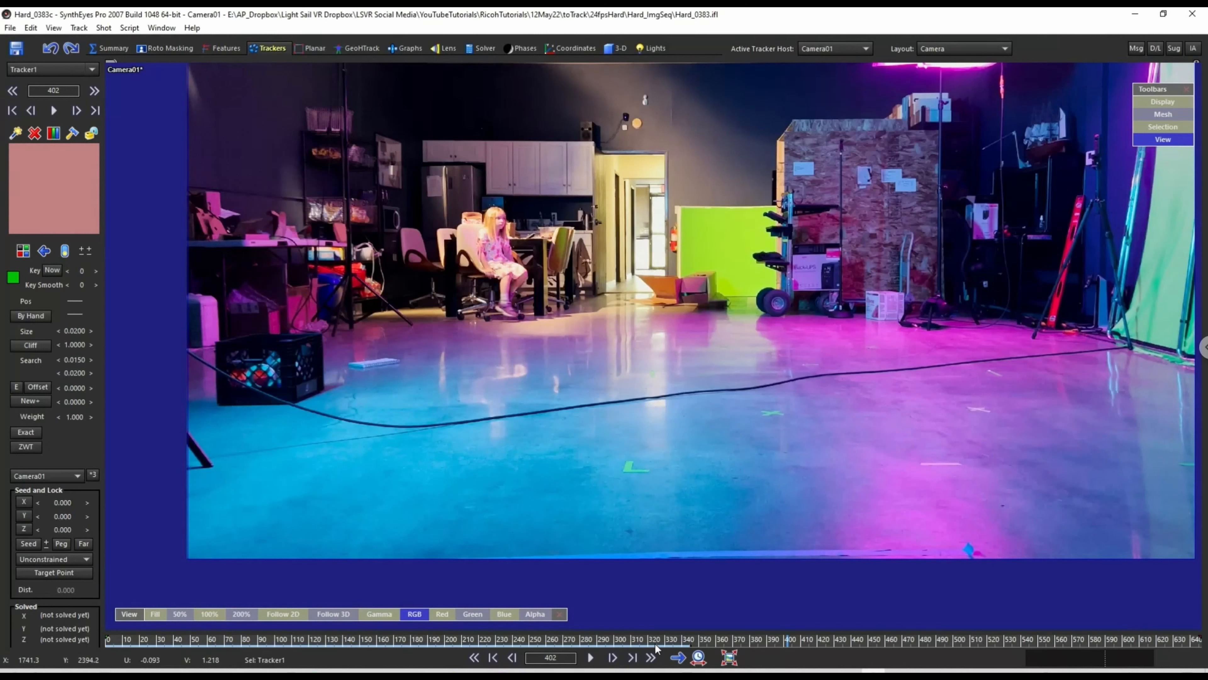
click(625, 471)
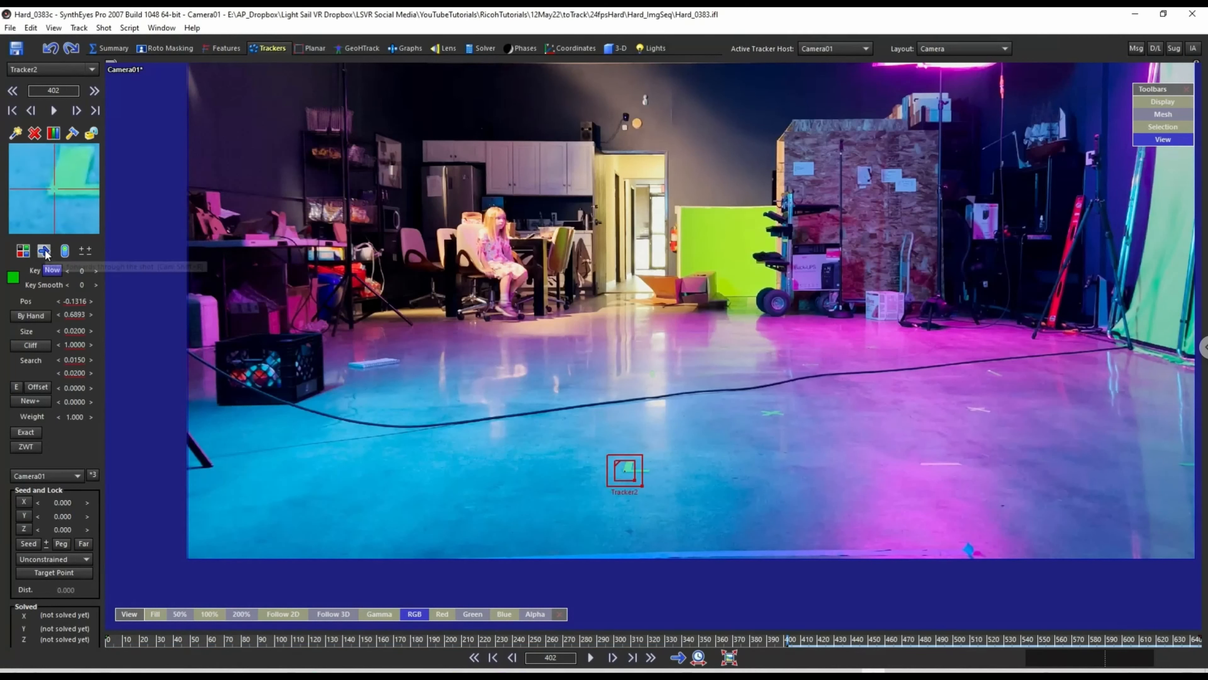
click(691, 642)
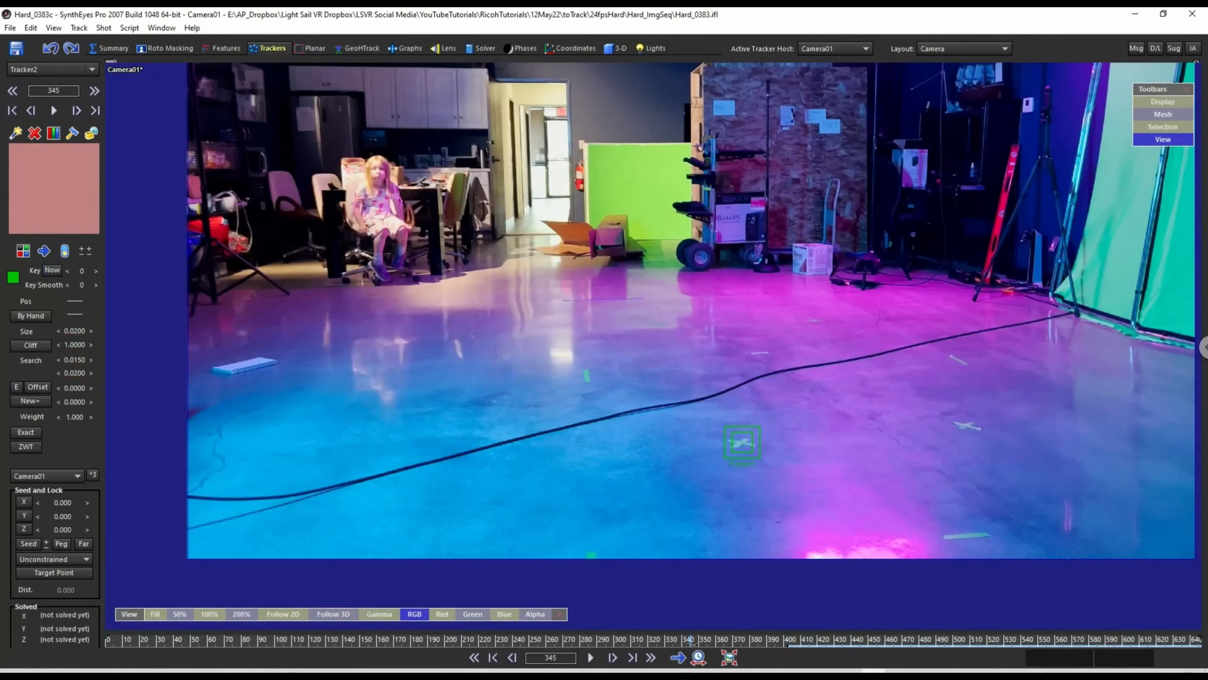
click(695, 413)
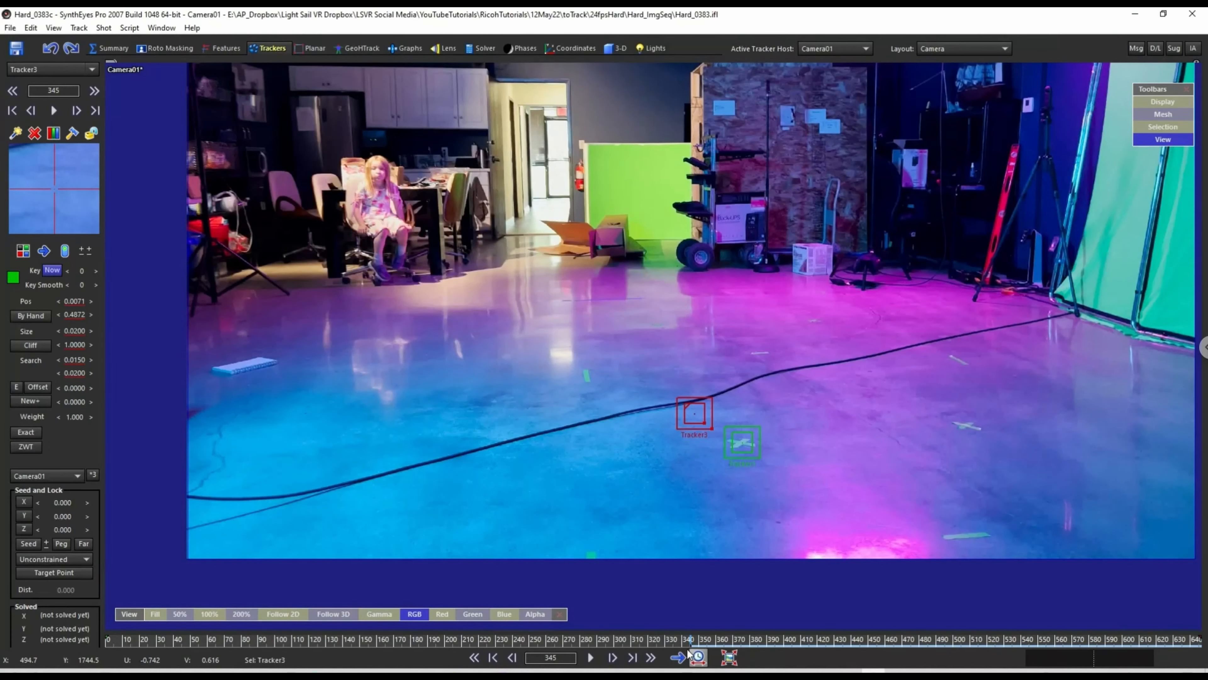
Try a backward tracker on the floor mark in the pink glare at frame 304, track it to frame 242, and deselect it.
click(679, 658)
click(623, 639)
click(731, 490)
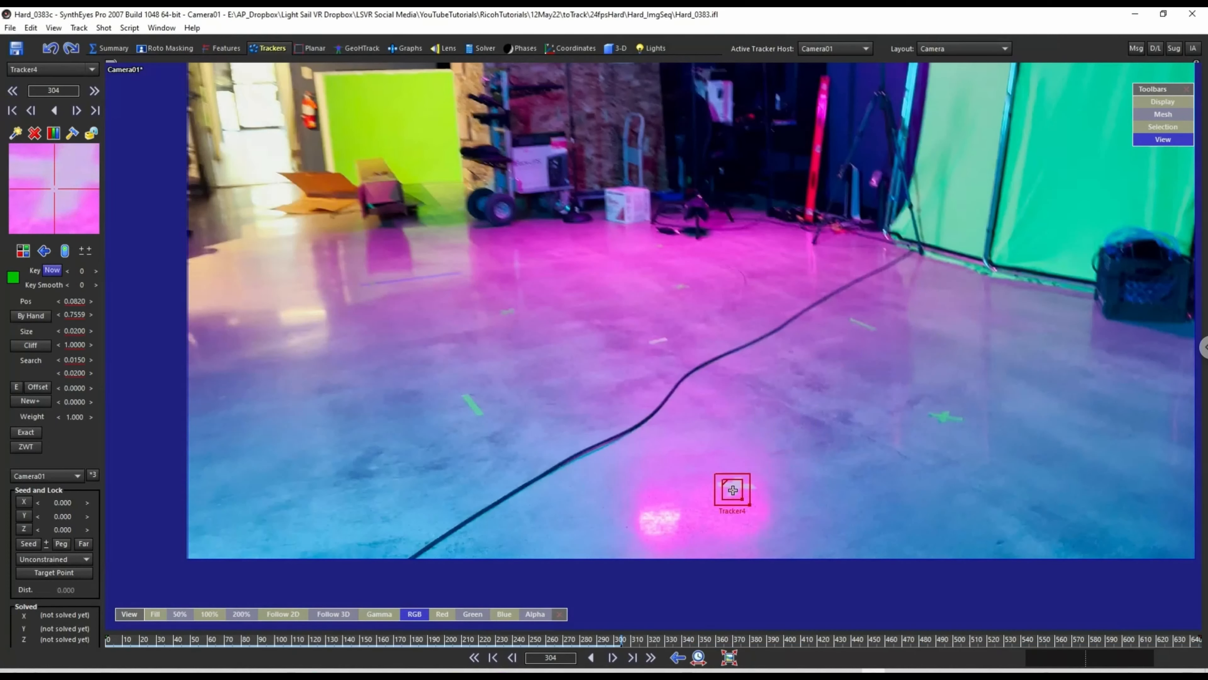
click(44, 251)
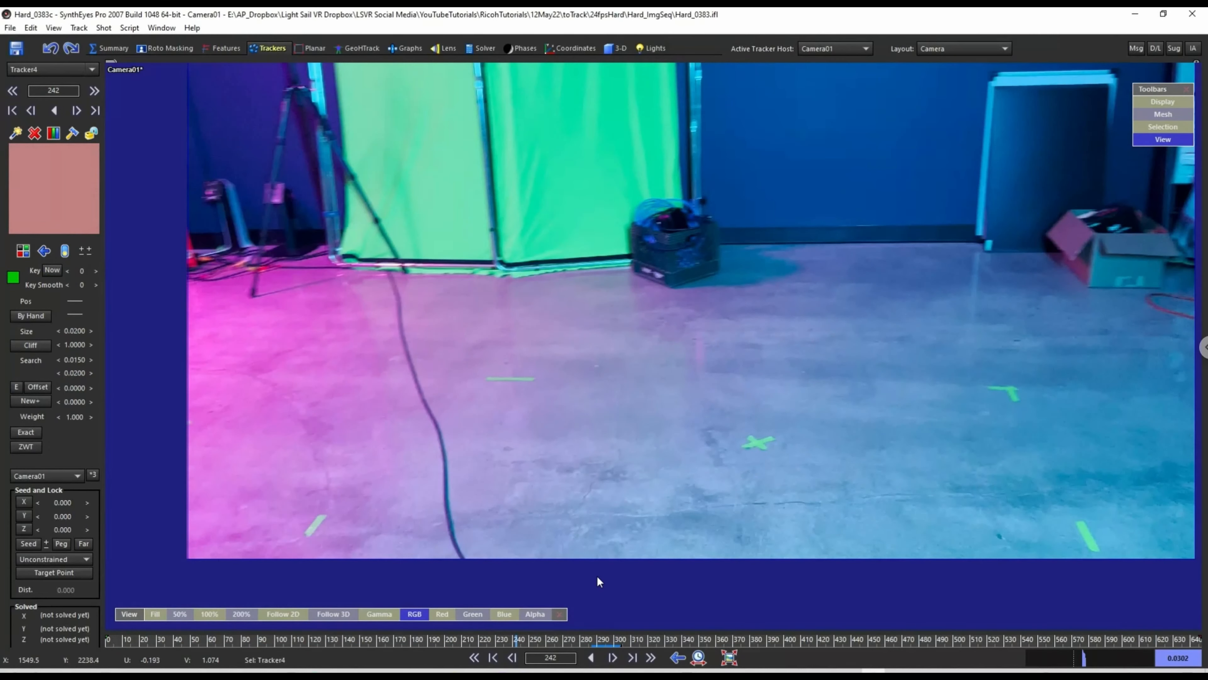
scroll(661, 487, down, 6)
scroll(661, 486, up, 5)
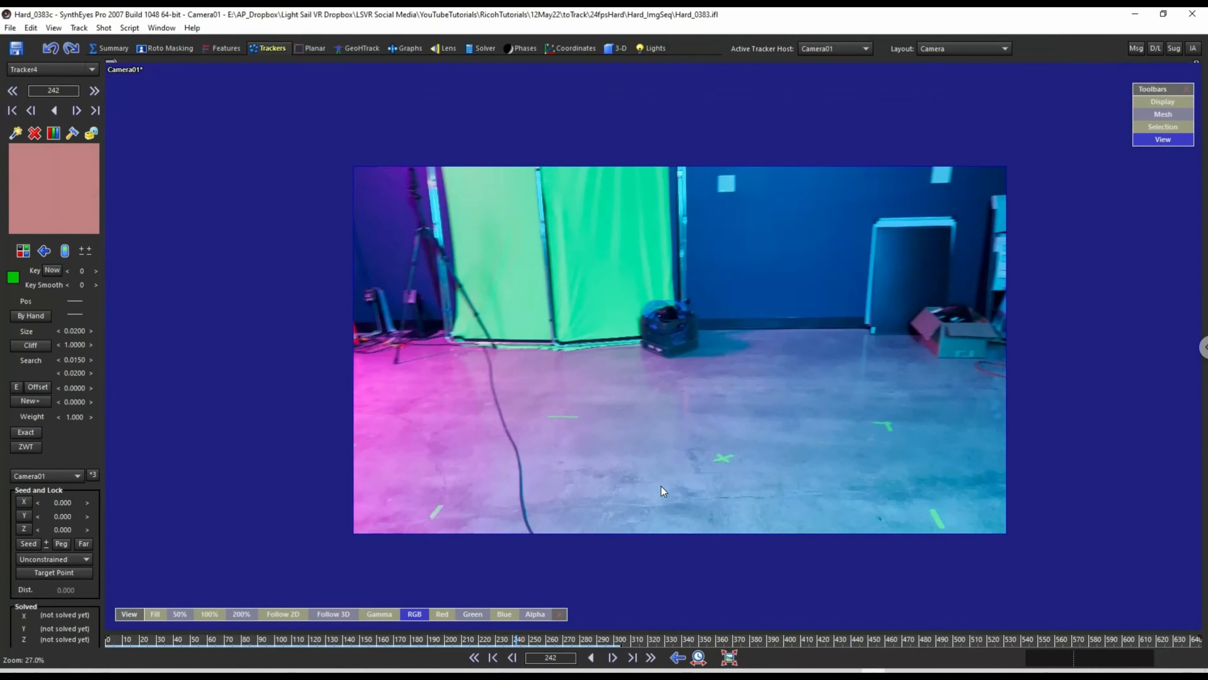
click(702, 620)
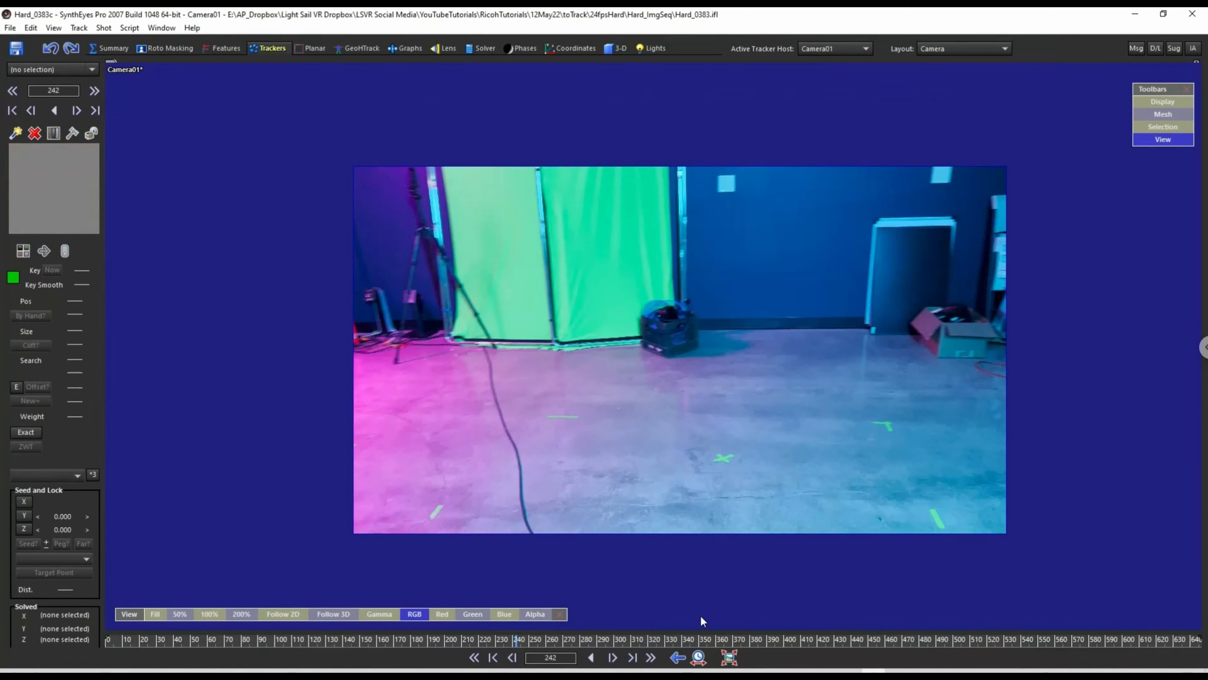
Scrub the whole shot between frames 0 and 646 to examine which floor marks stay in view and suit tracking.
drag(607, 647, 89, 666)
scroll(679, 461, down, 3)
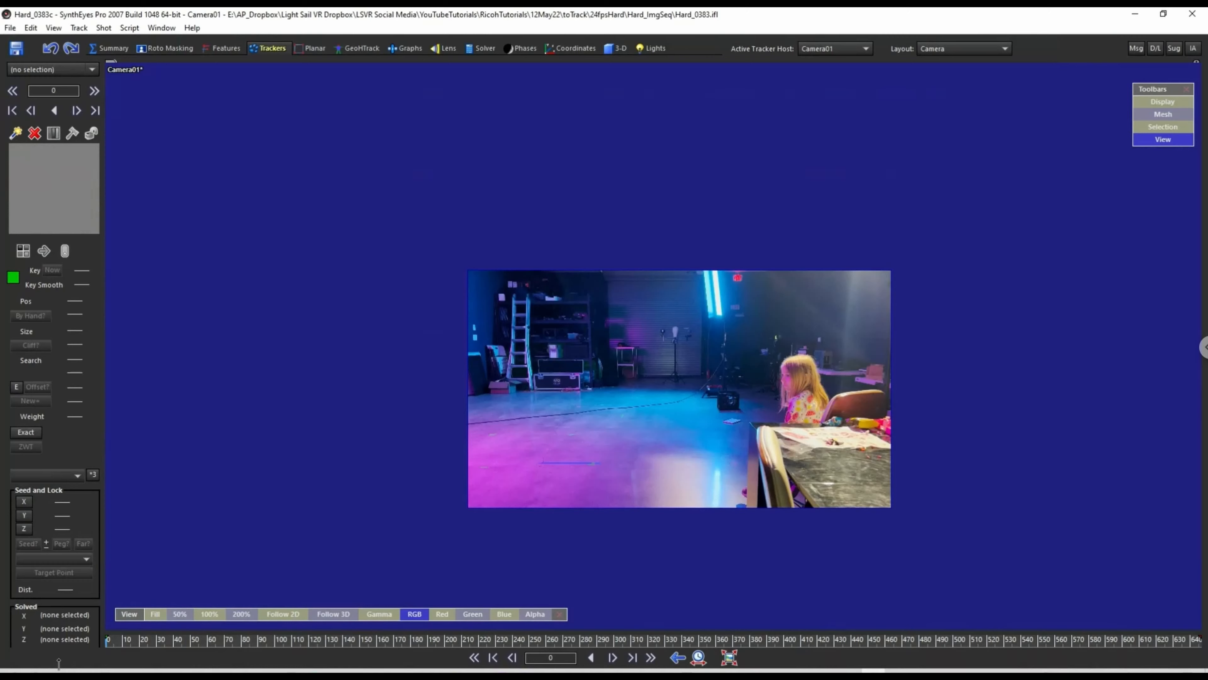
drag(83, 657, 1206, 637)
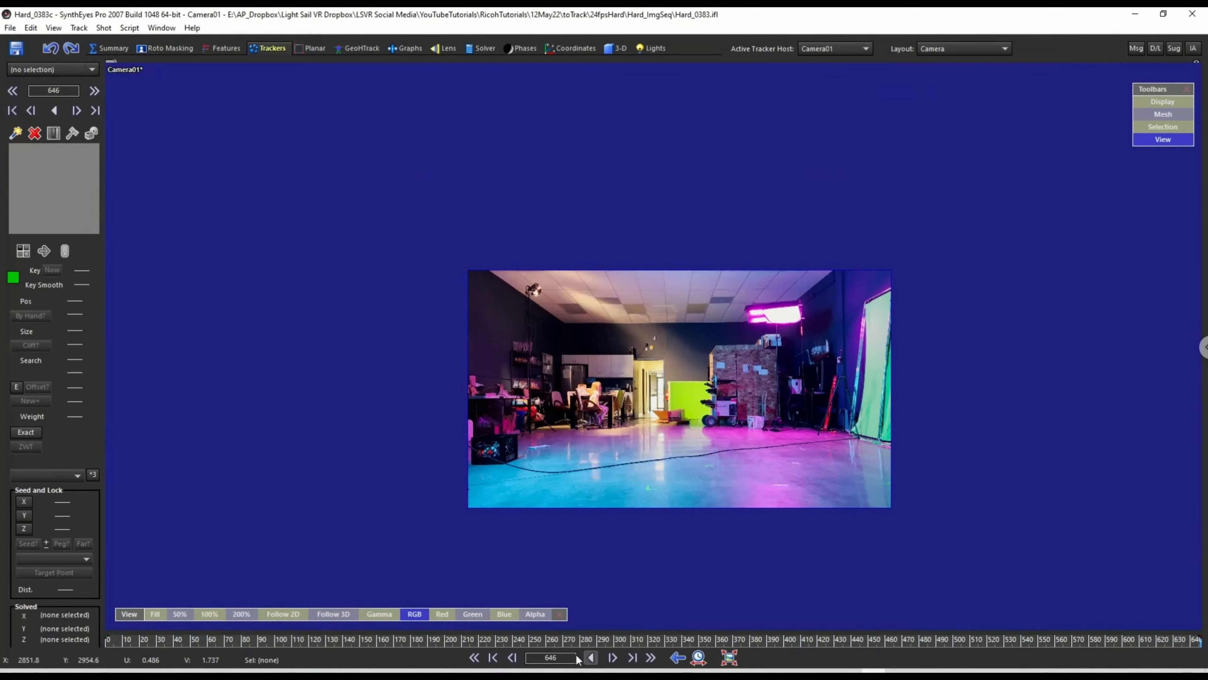
scroll(726, 464, up, 5)
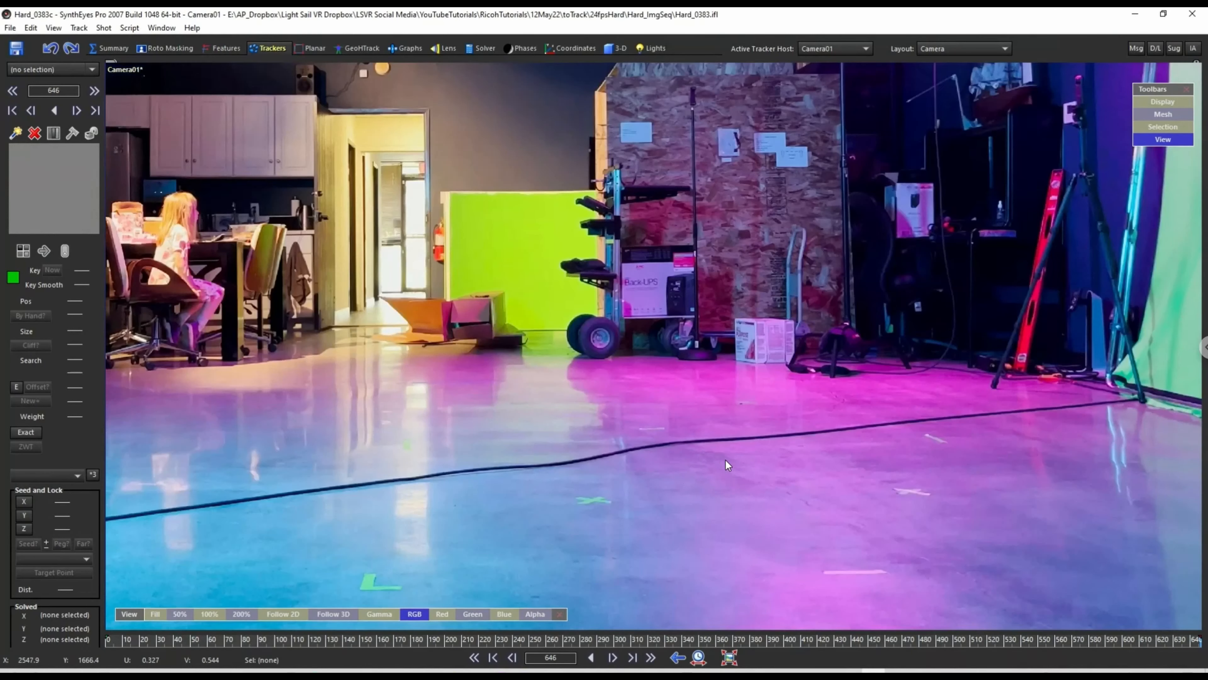
scroll(647, 474, down, 5)
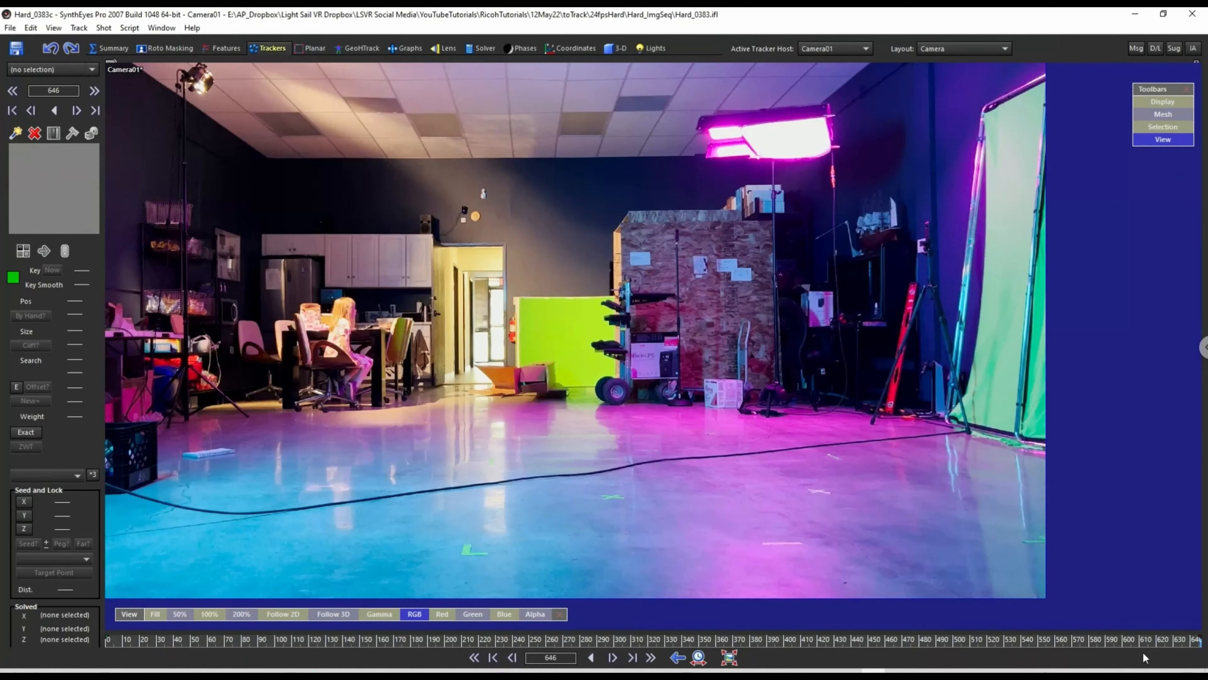
drag(1192, 644, 350, 640)
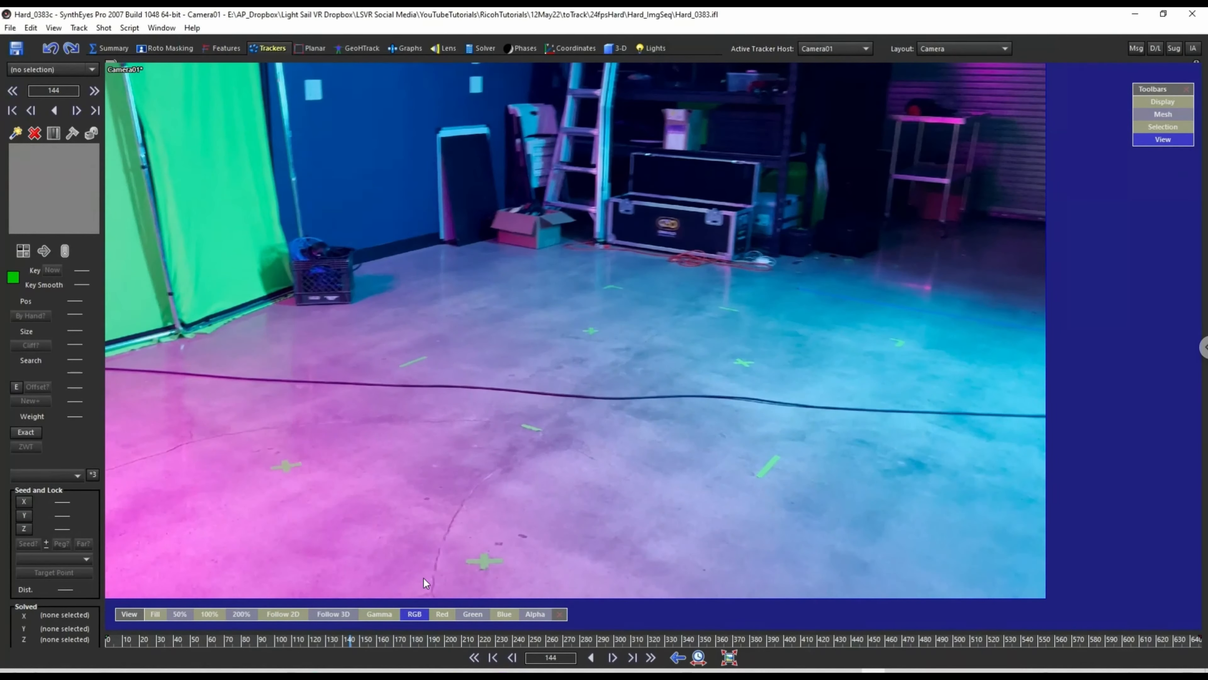
drag(351, 640, 1200, 658)
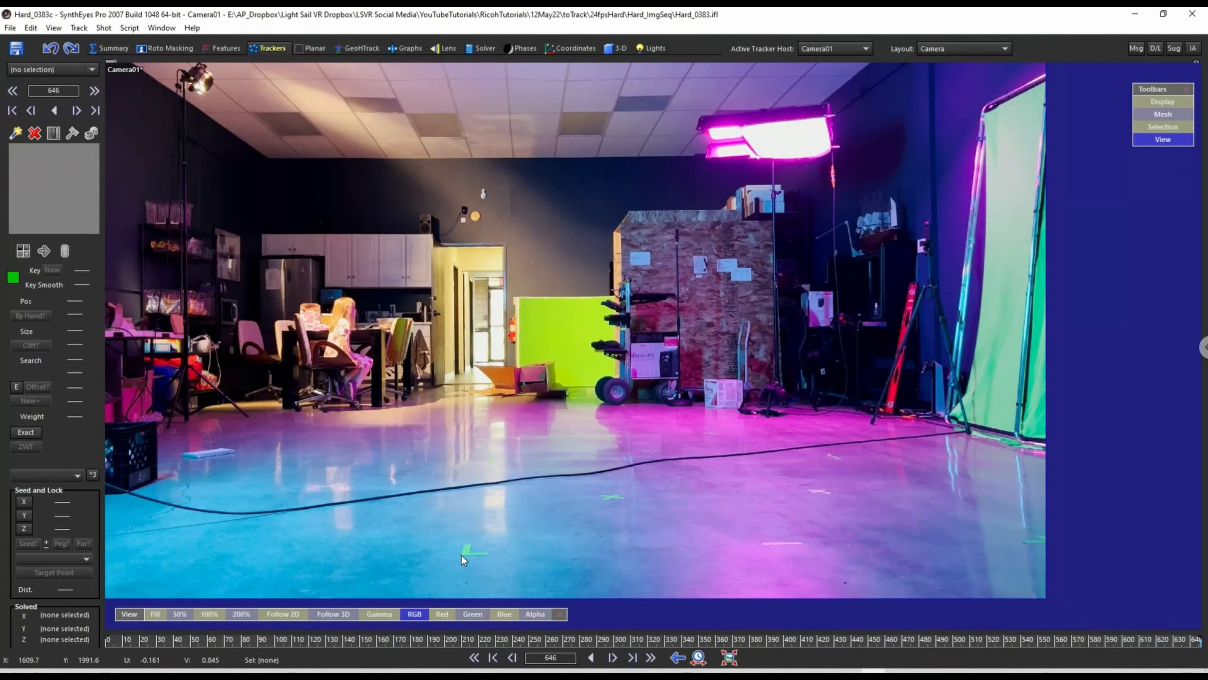
With backward direction set, place a tracker on the green L mark's corner at frame 646, enlarging its pattern size to about 0.044 and search area to about 0.043 by 0.075.
click(677, 658)
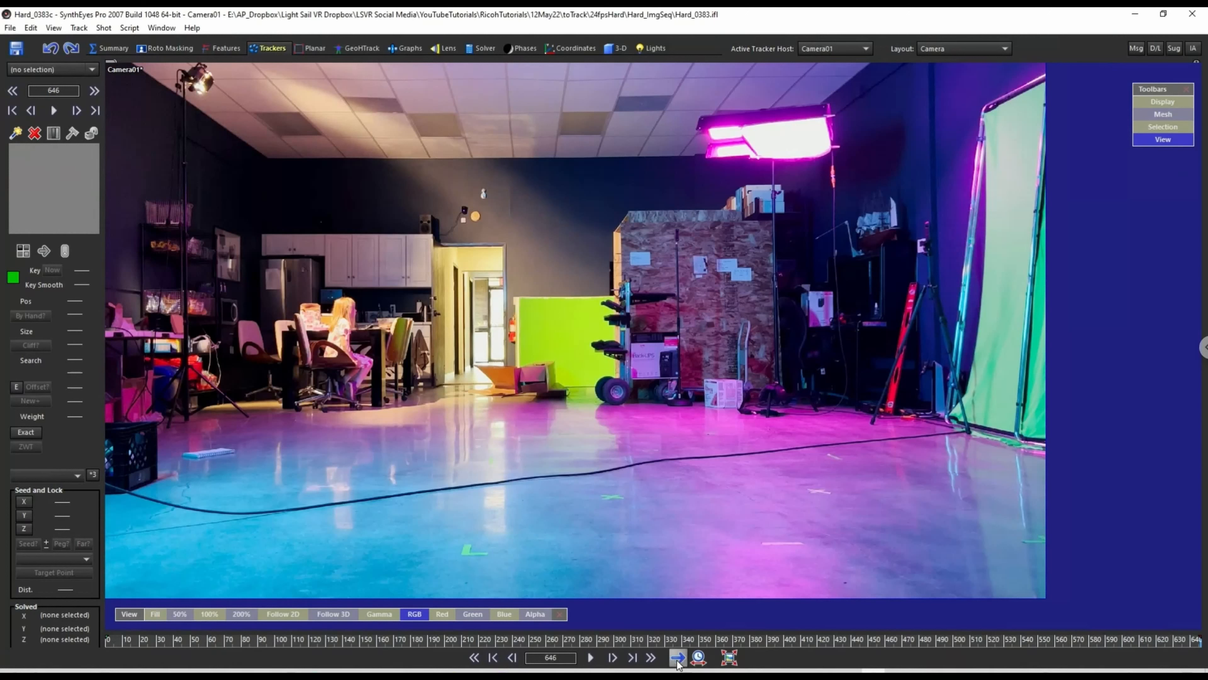
click(679, 657)
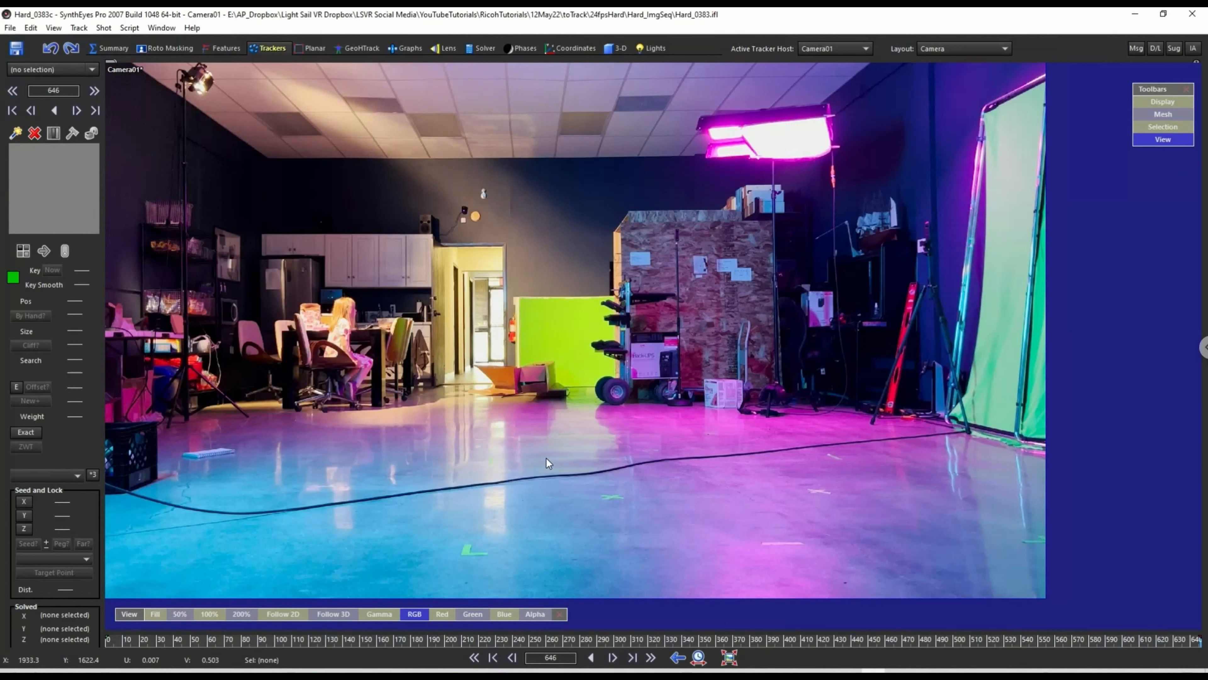
click(462, 554)
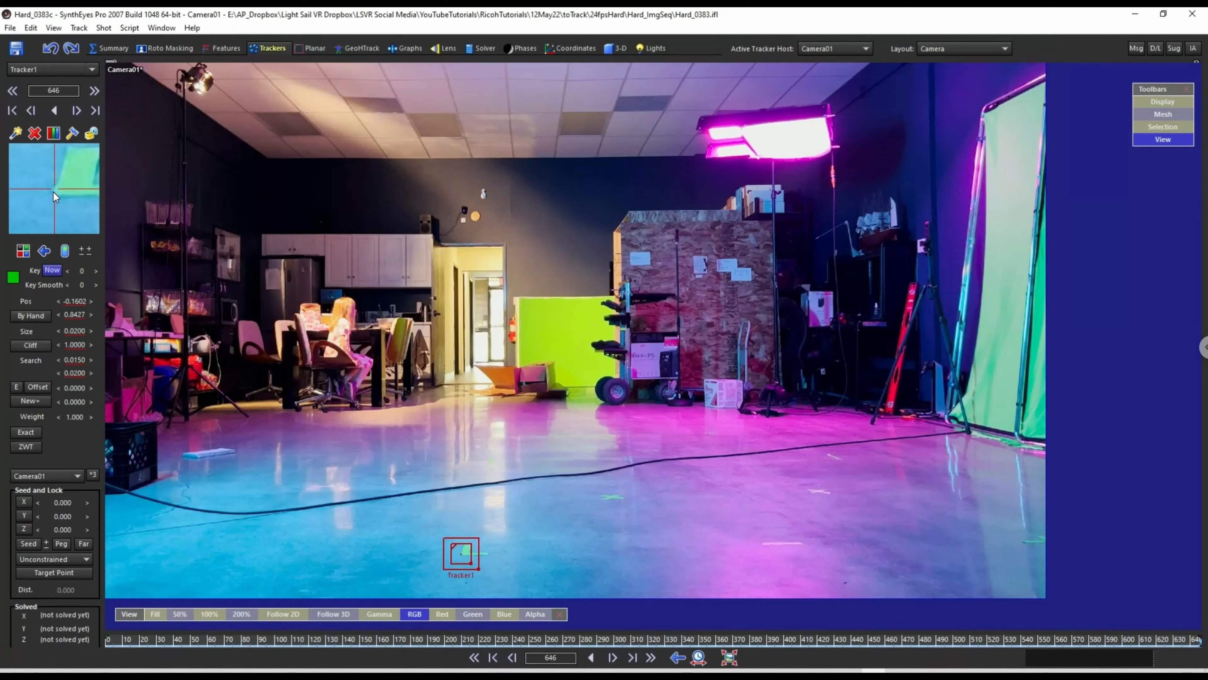
drag(479, 568, 527, 627)
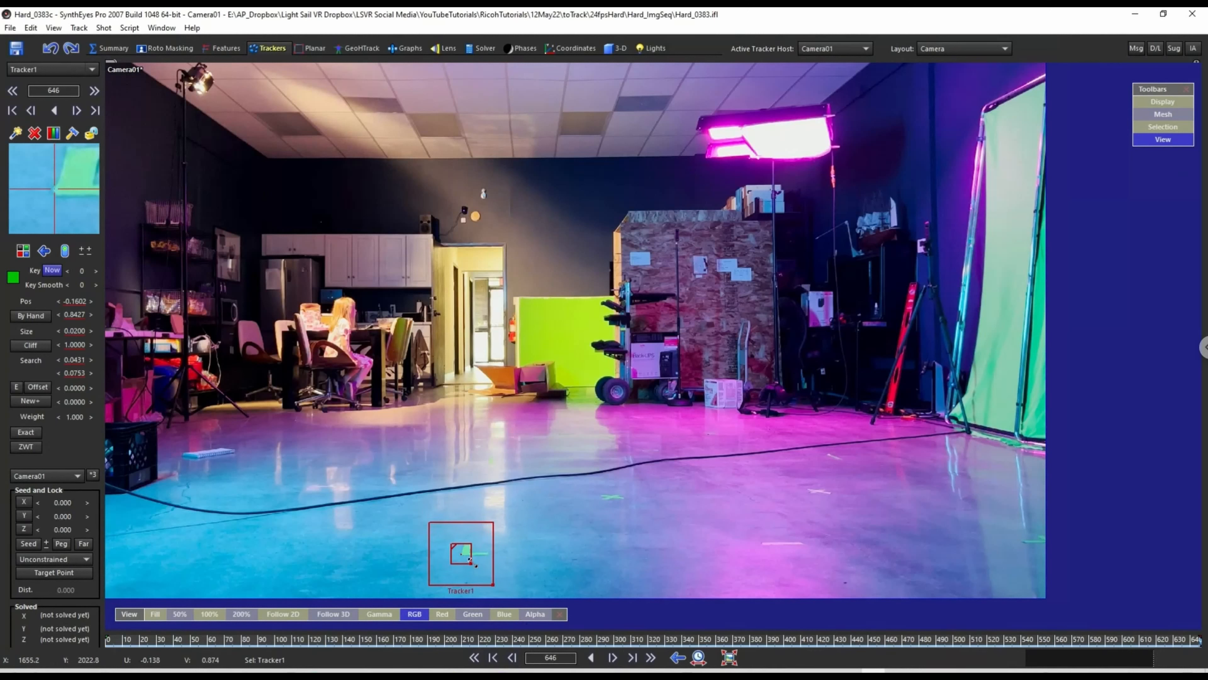
drag(473, 566, 520, 586)
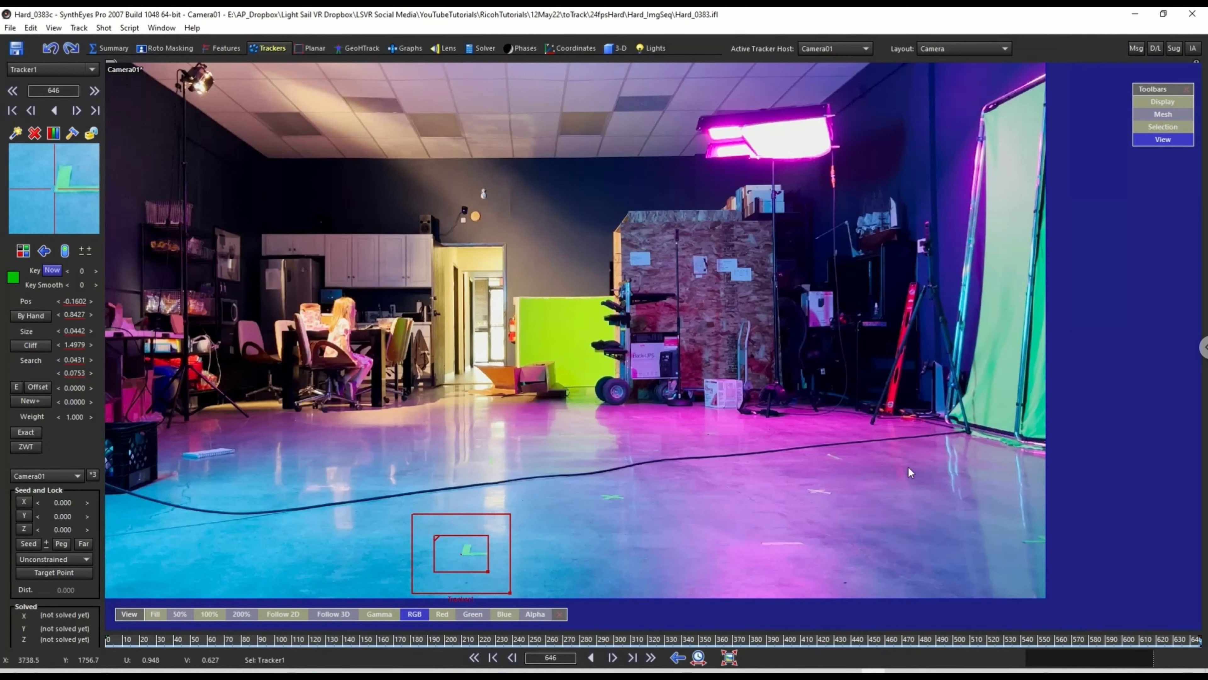
Track the green L mark backward to frame 367, add a tracker key at frame 378, and scrub to frame 591 to review the track.
key(space)
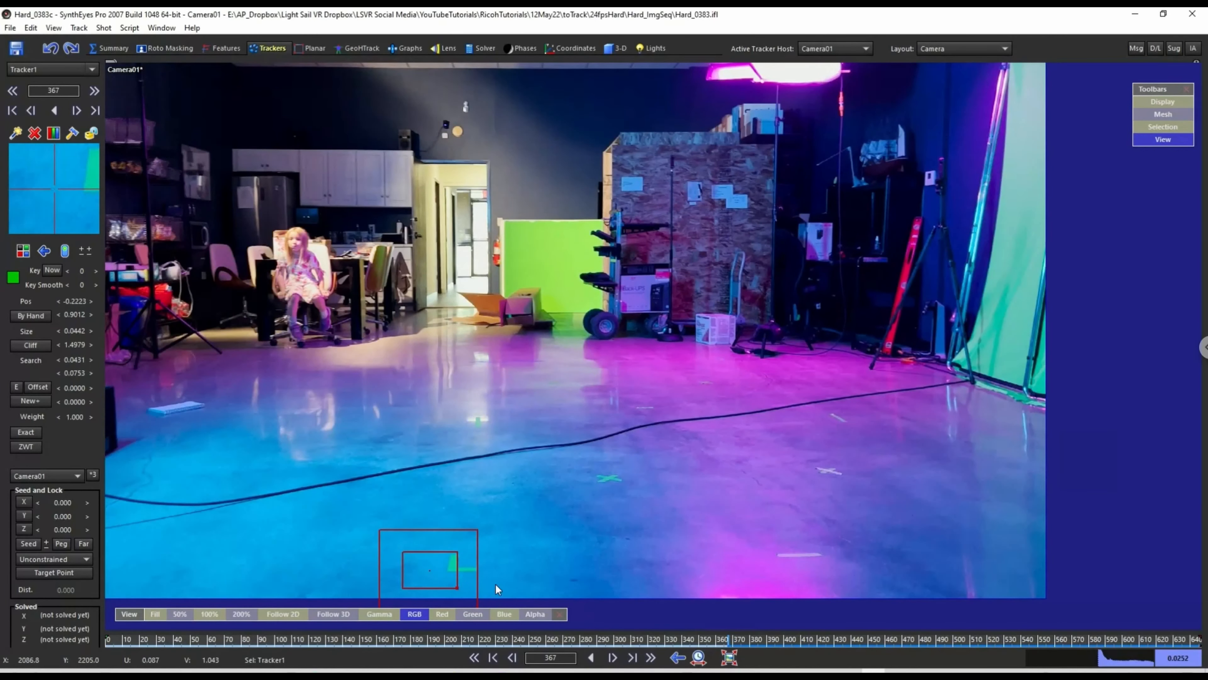
mouse_move(735, 641)
mouse_down()
mouse_move(767, 640)
mouse_move(747, 638)
mouse_up()
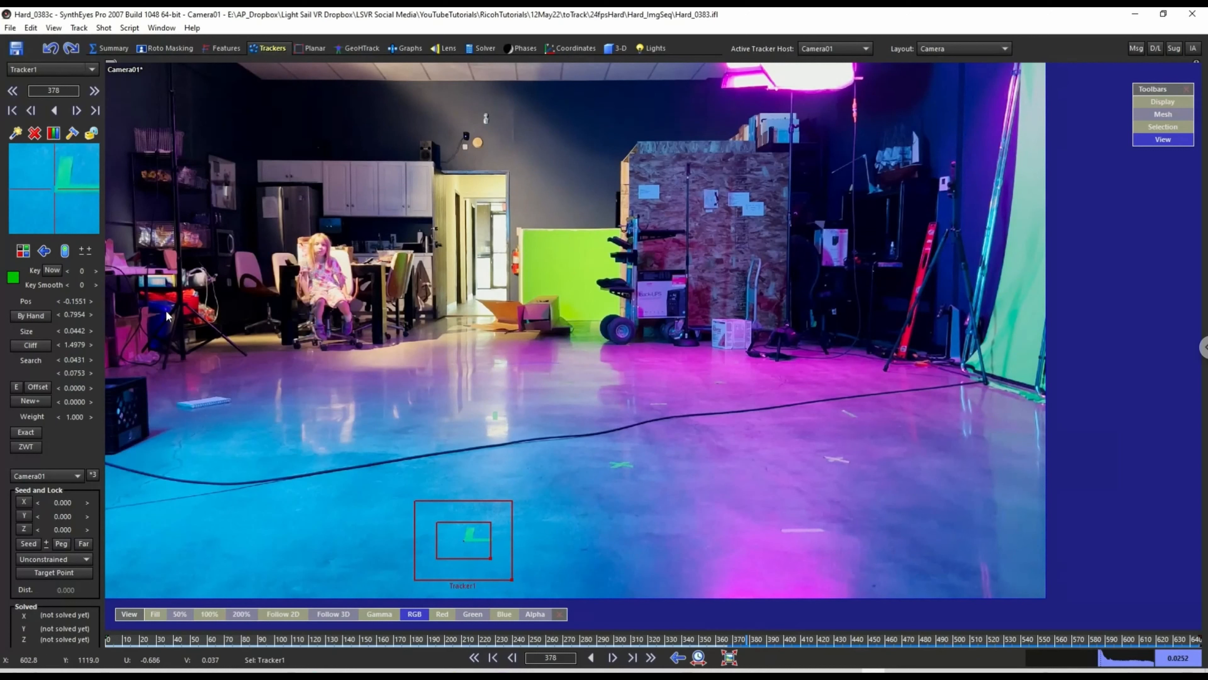
click(53, 271)
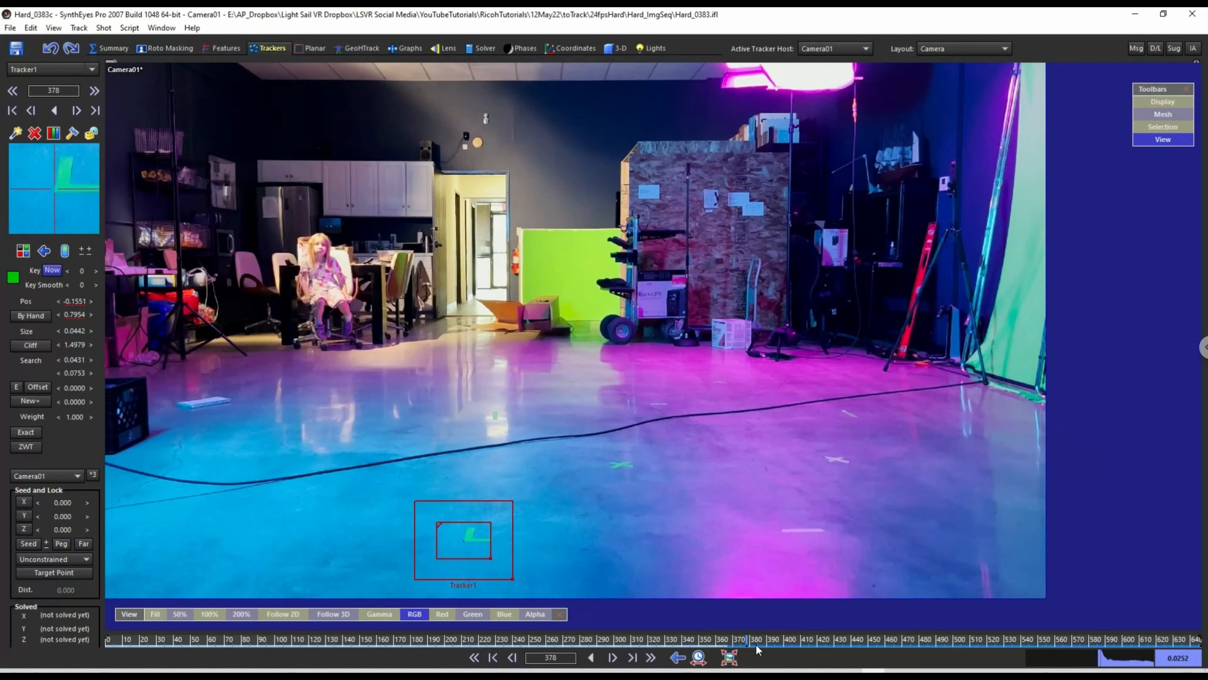
drag(752, 649, 1112, 640)
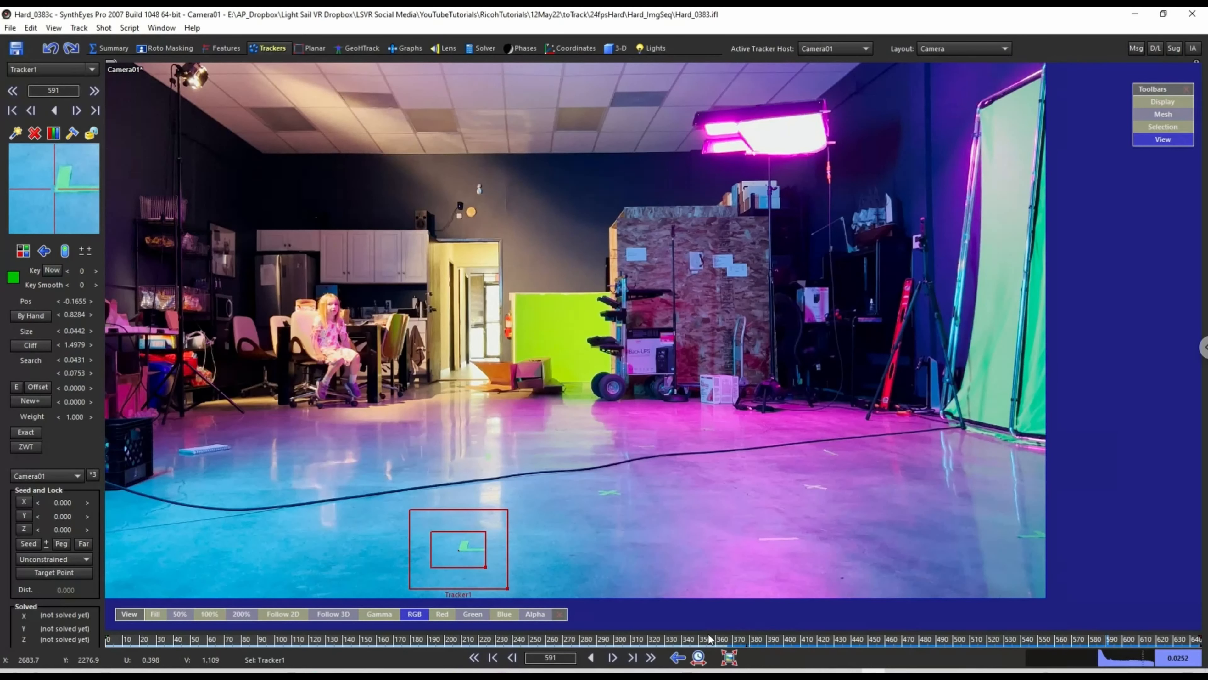
Step back and forth around frame 588 and compare frames 646 and 378 to examine the tracker on the green L mark.
key(d)
key(s)
key(d)
key(s)
key(s)
key(s)
key(s)
key(s)
key(d)
key(s)
key(s)
key(d)
key(d)
key(d)
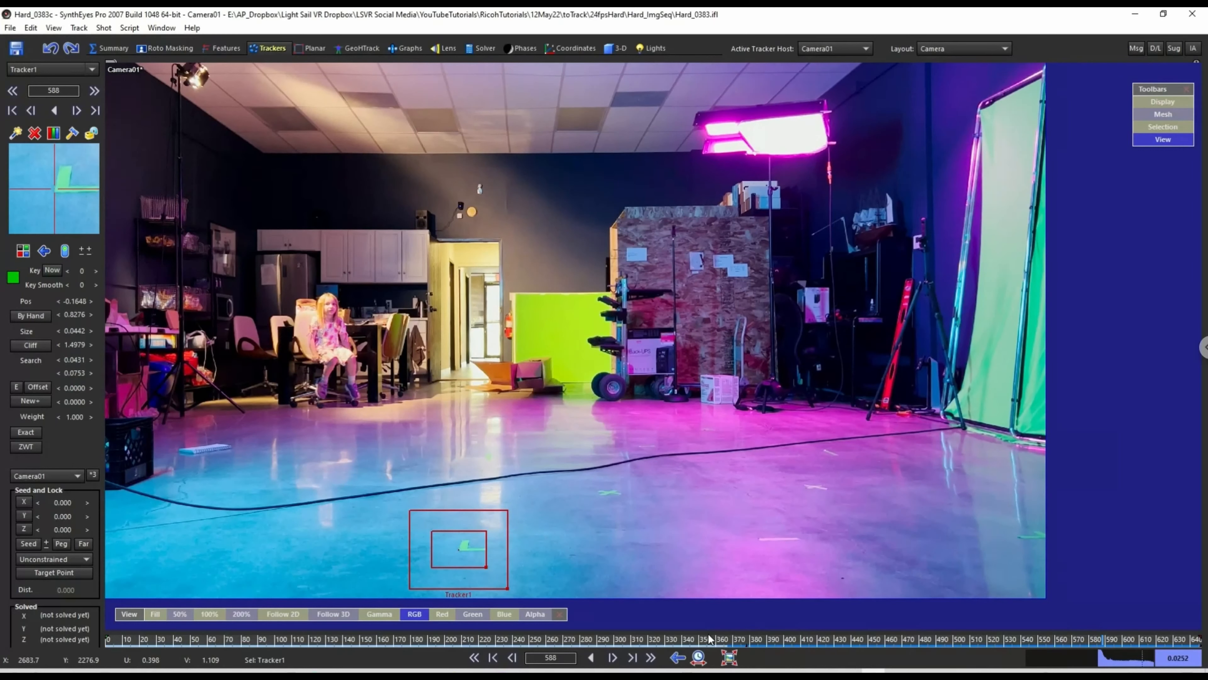
key(shift+f)
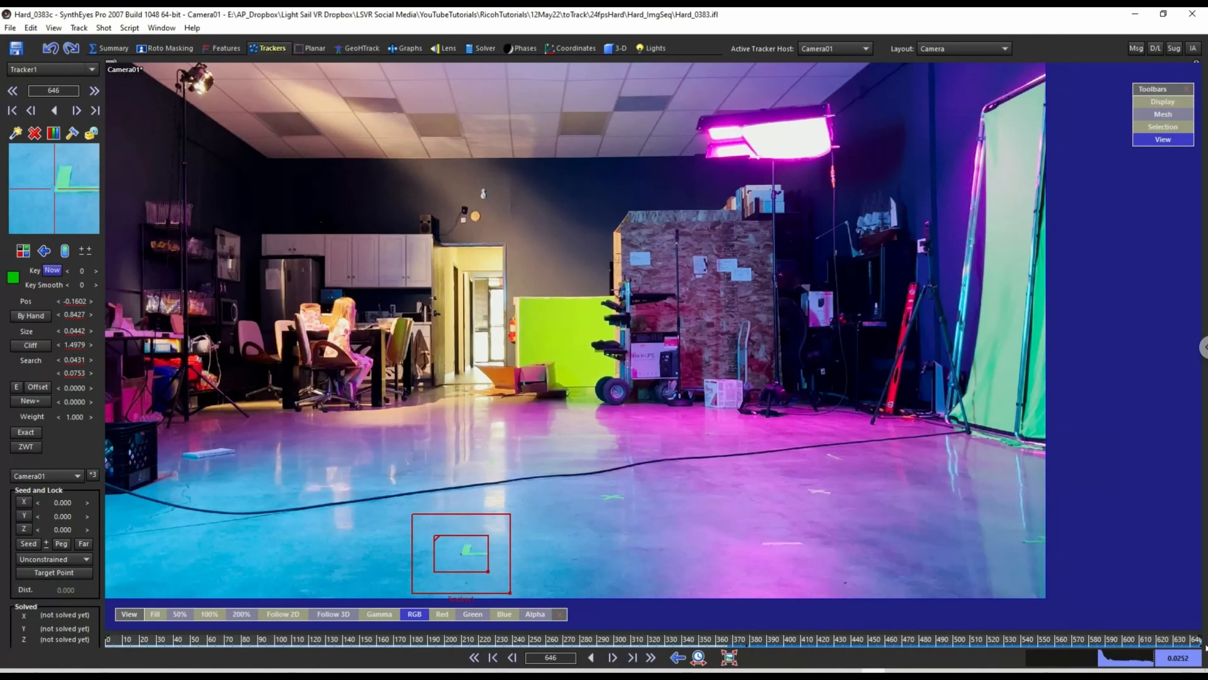
key(a)
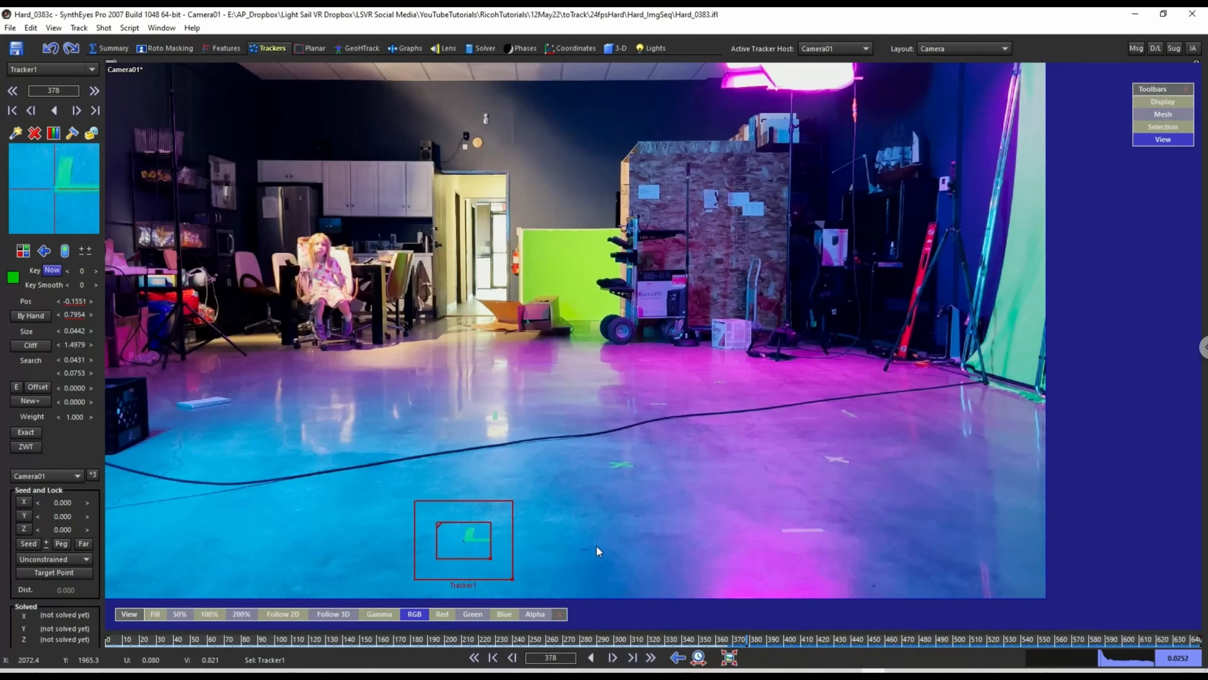
Track backward from frame 378 and, at frame 357, key the tracker on the outer corner of the green L mark.
key(space)
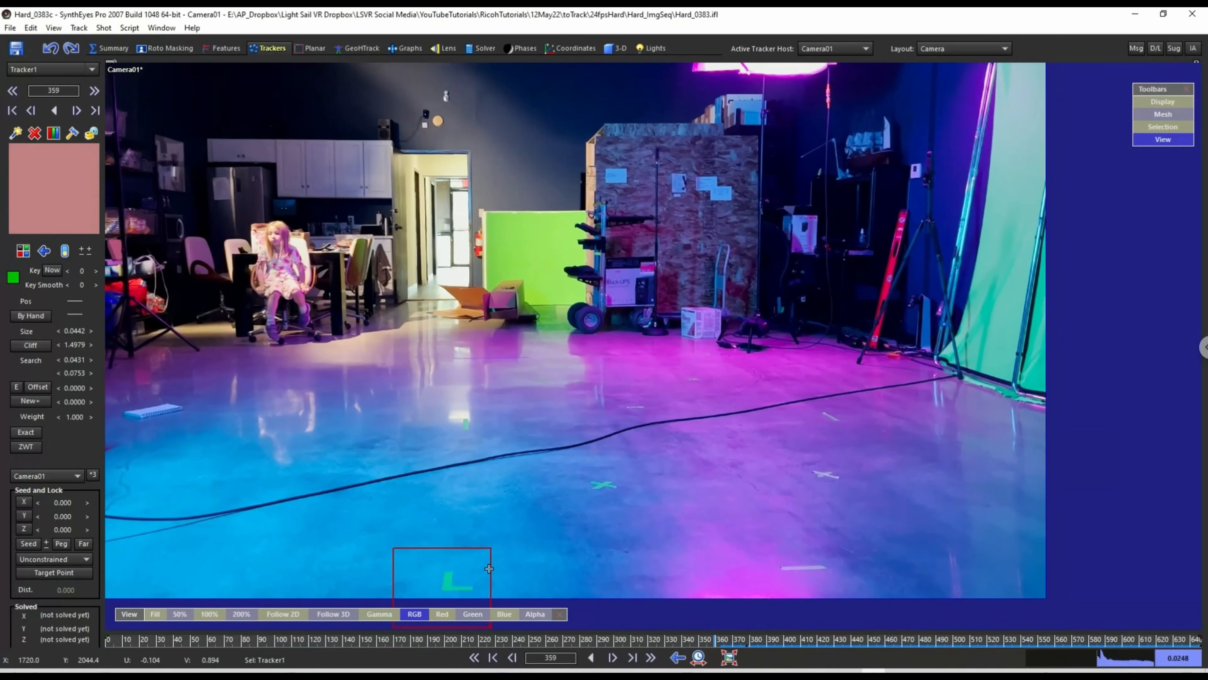
scroll(440, 594, up, 5)
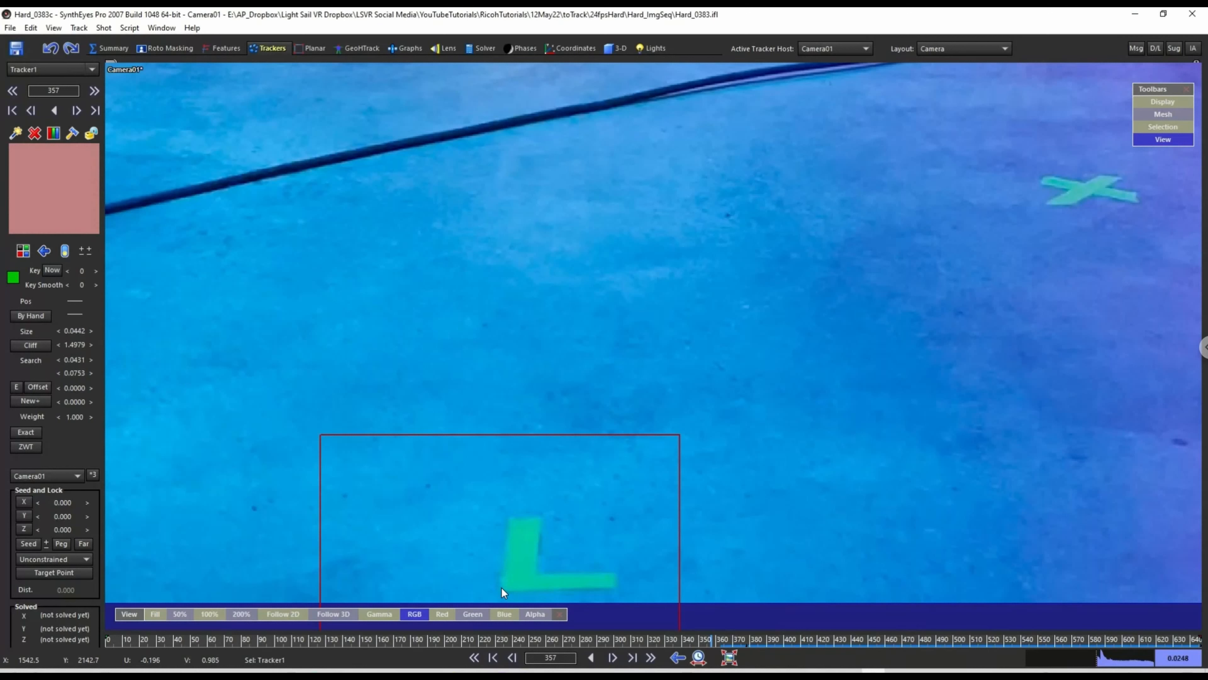
click(501, 590)
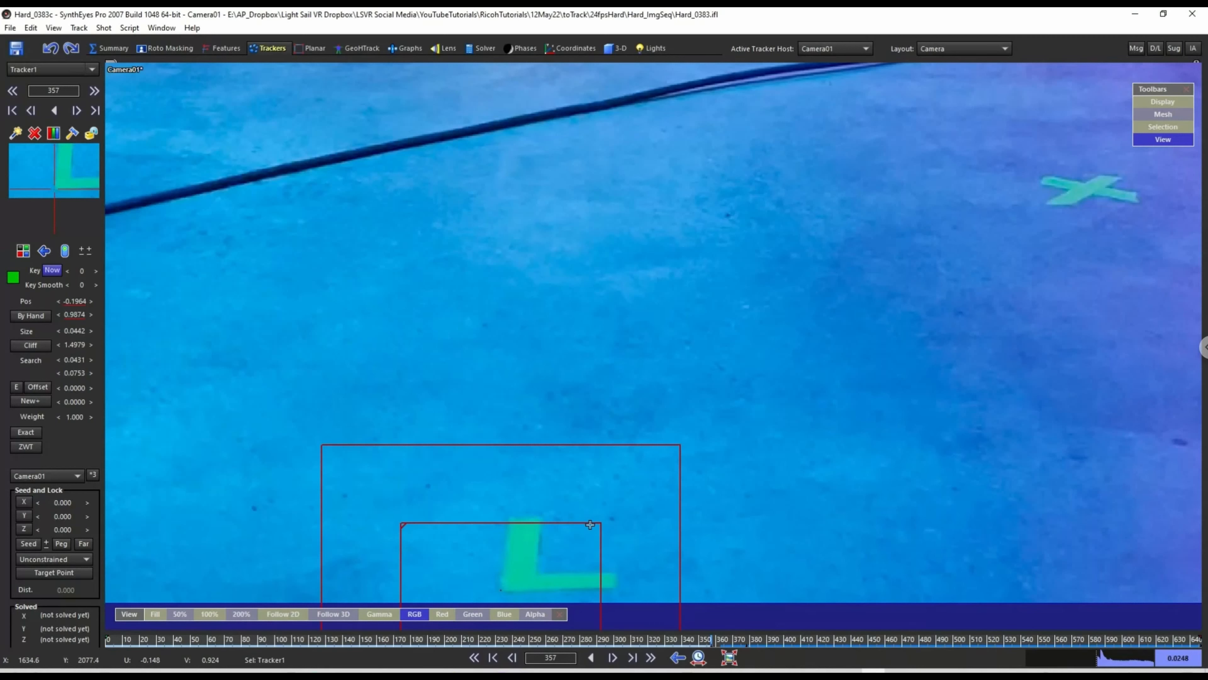
drag(591, 522, 282, 416)
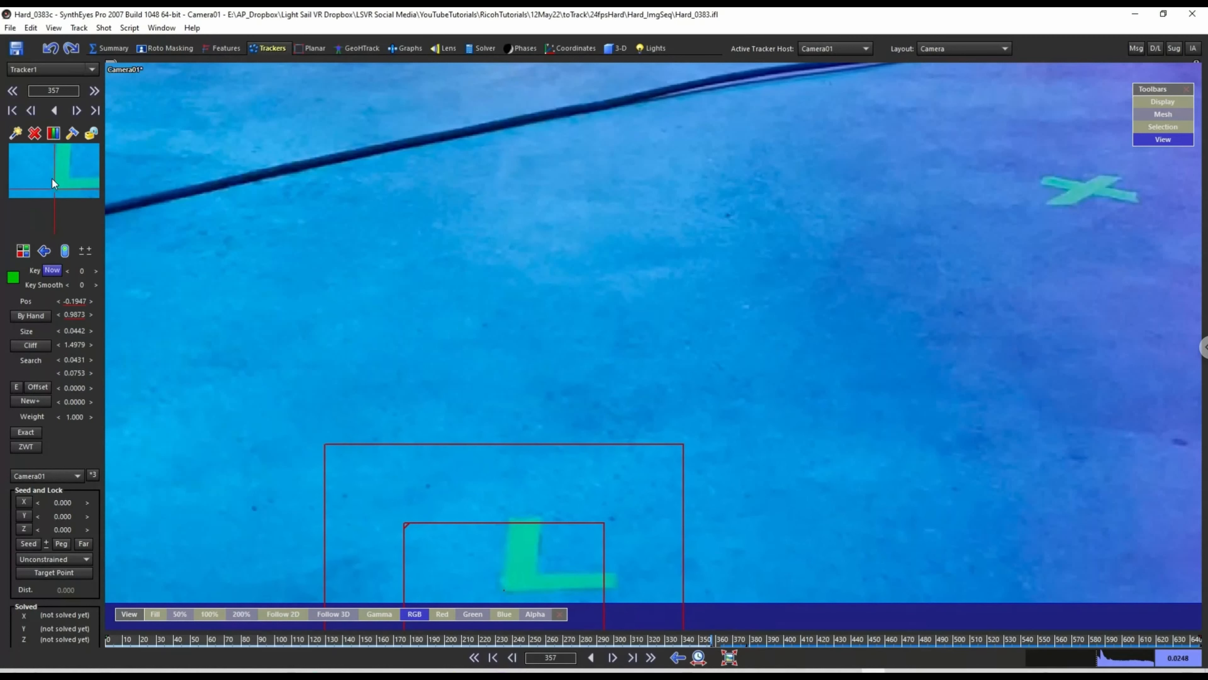
Undo the stray tracker move at frame 357, try the L mark's upper end, and key the tracker on its outer corner.
drag(72, 175, 20, 188)
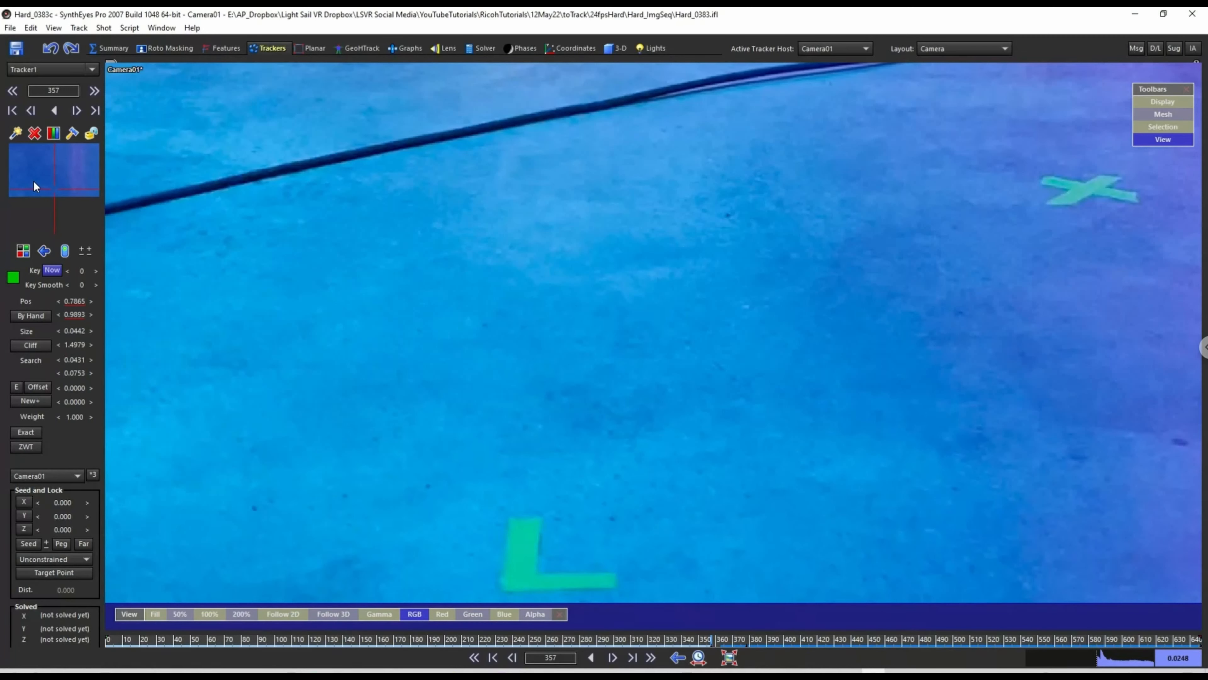
key(ctrl+z)
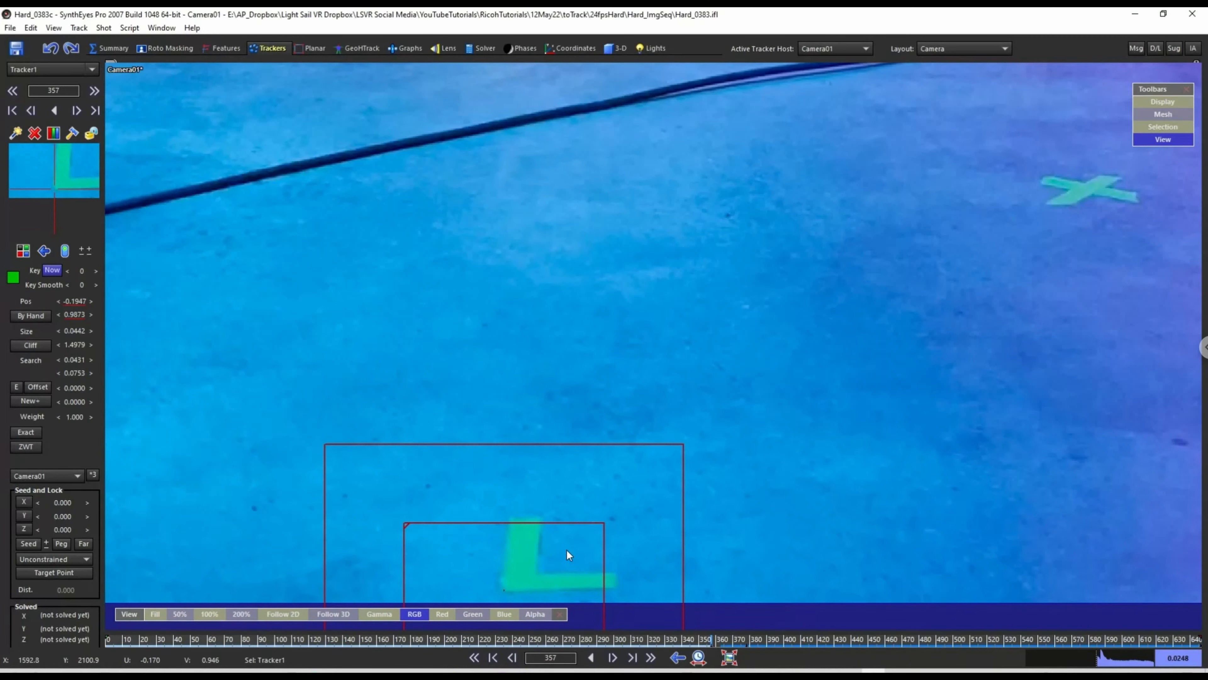
click(511, 518)
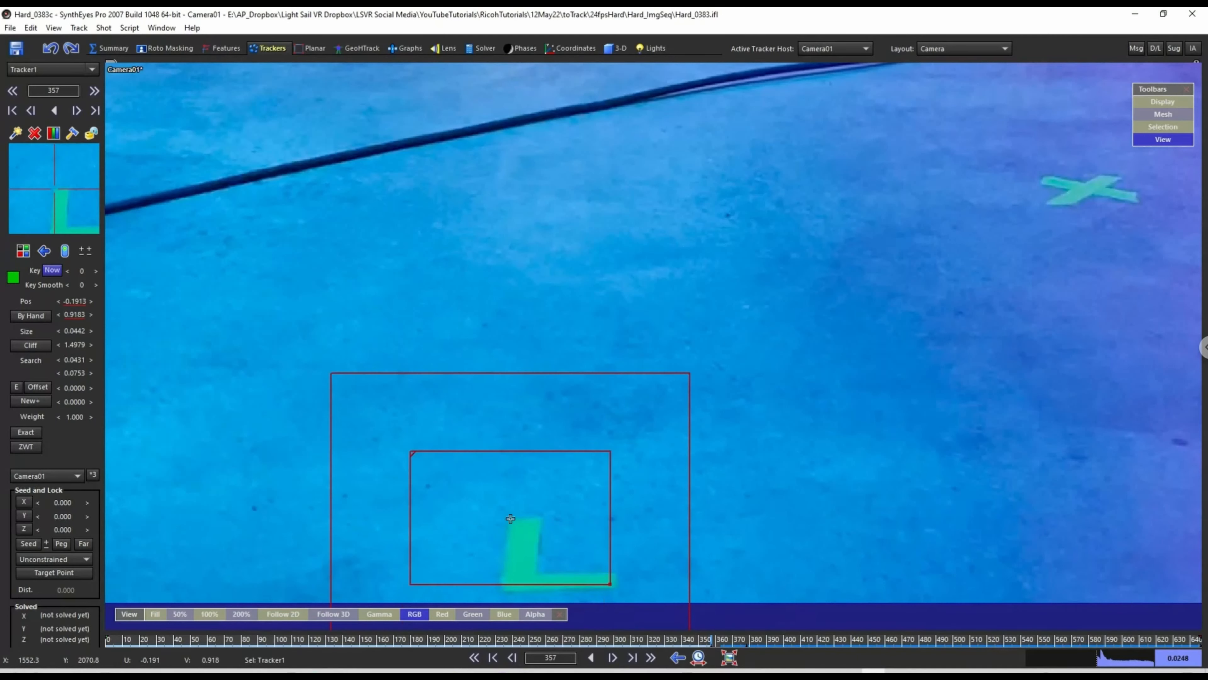
click(501, 589)
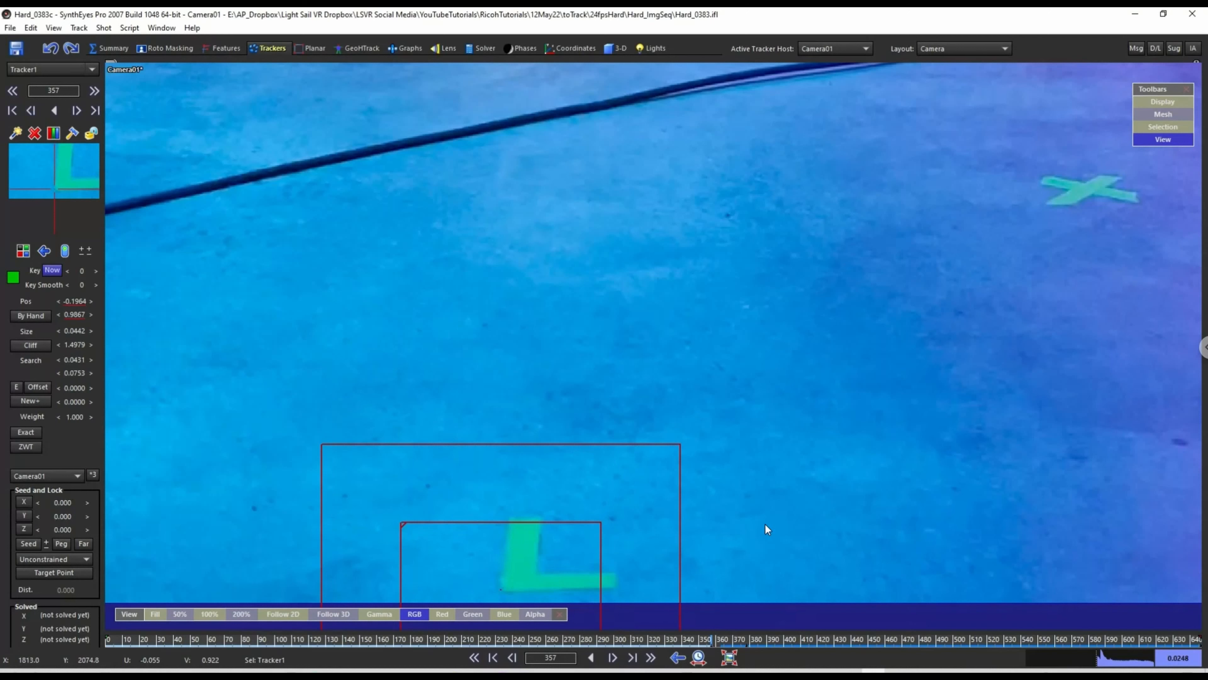
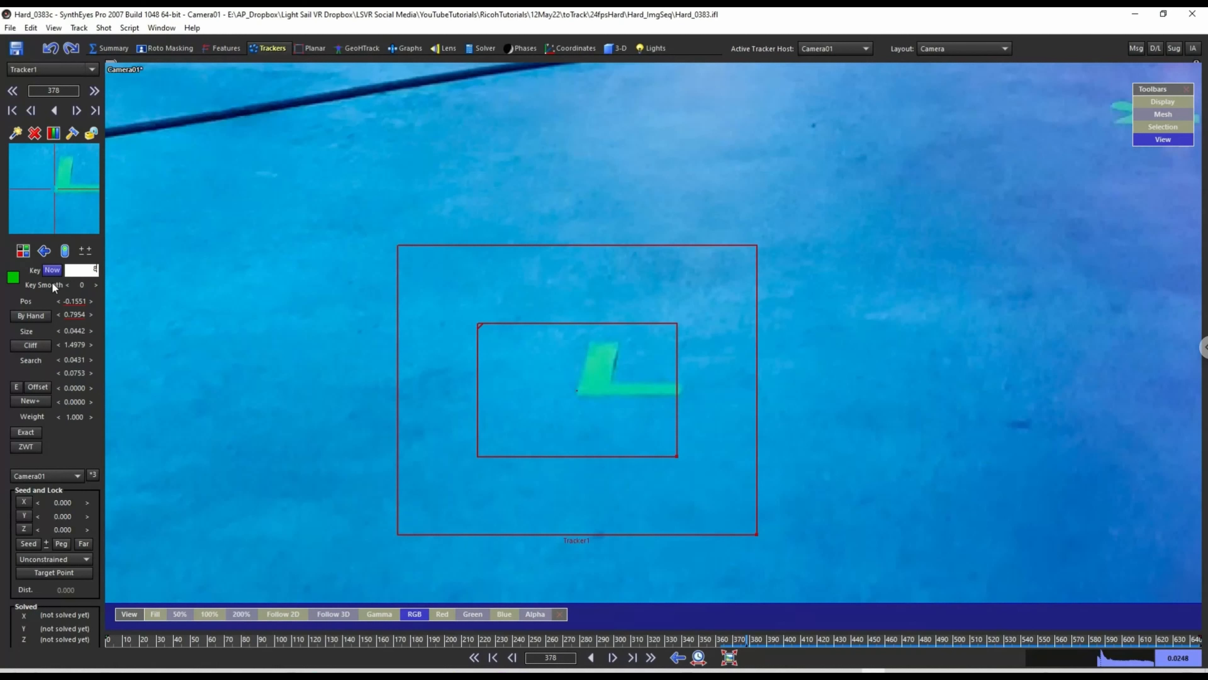
Set the tracker's Key and Key Smooth values to 8 and track the L mark backward from frame 378 to 370.
click(82, 284)
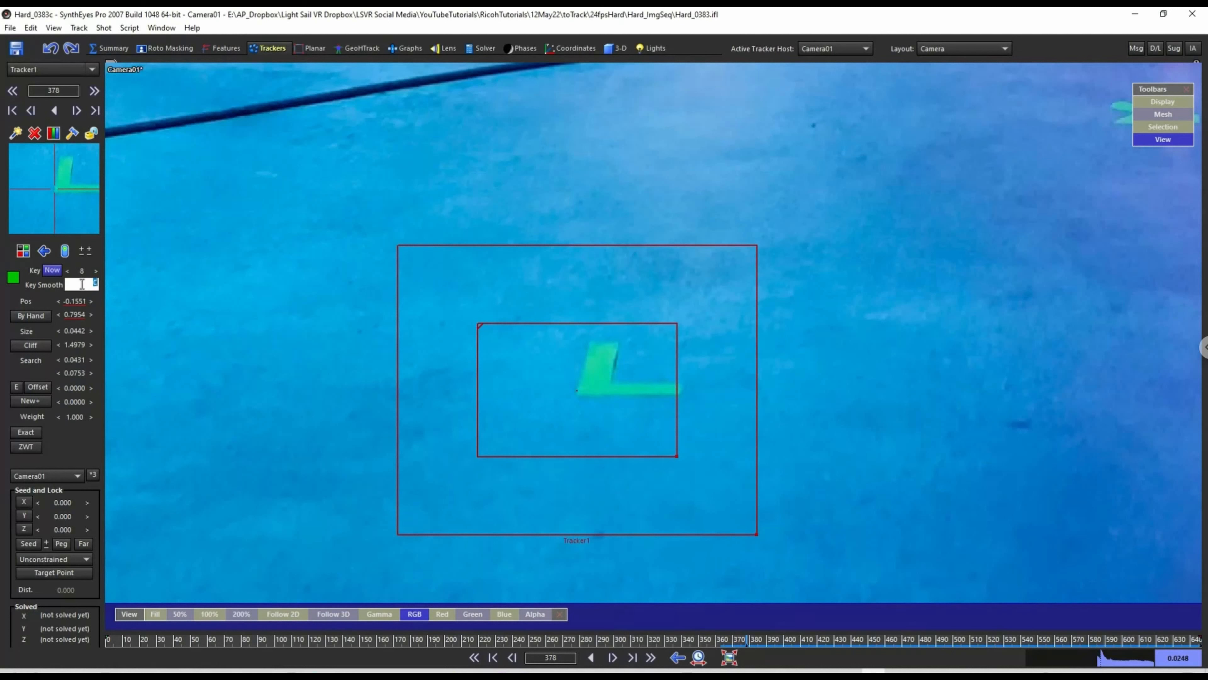
text(8)
key(Return)
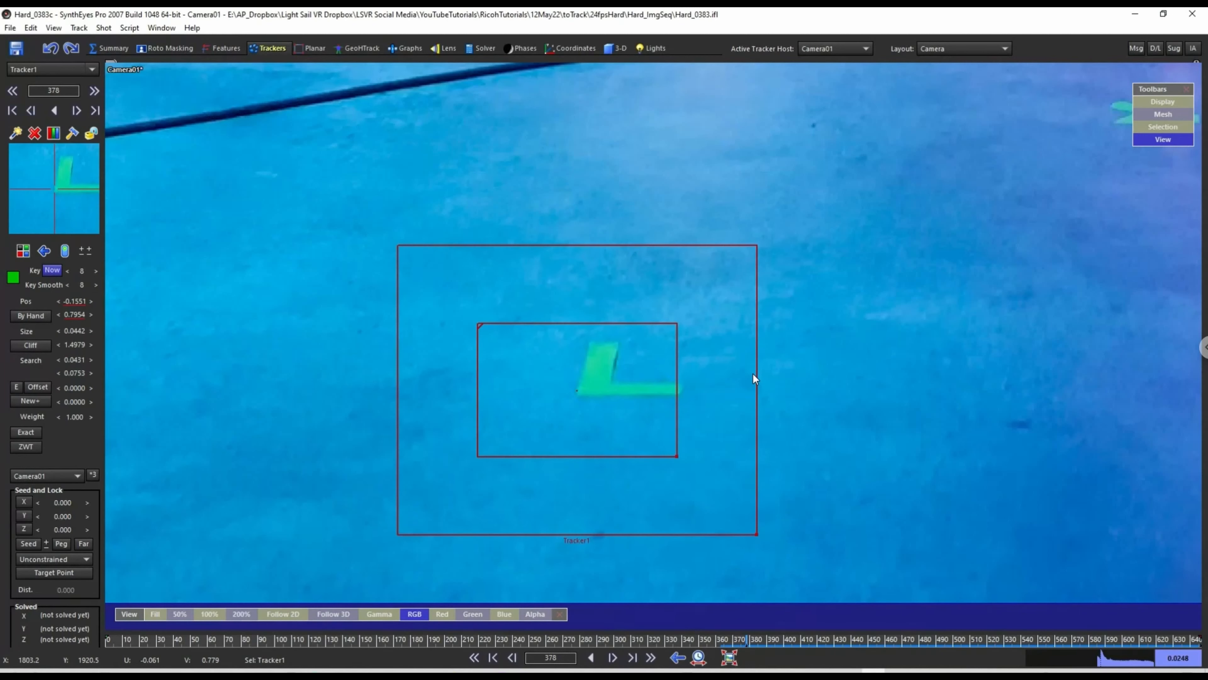
key(shift+comma)
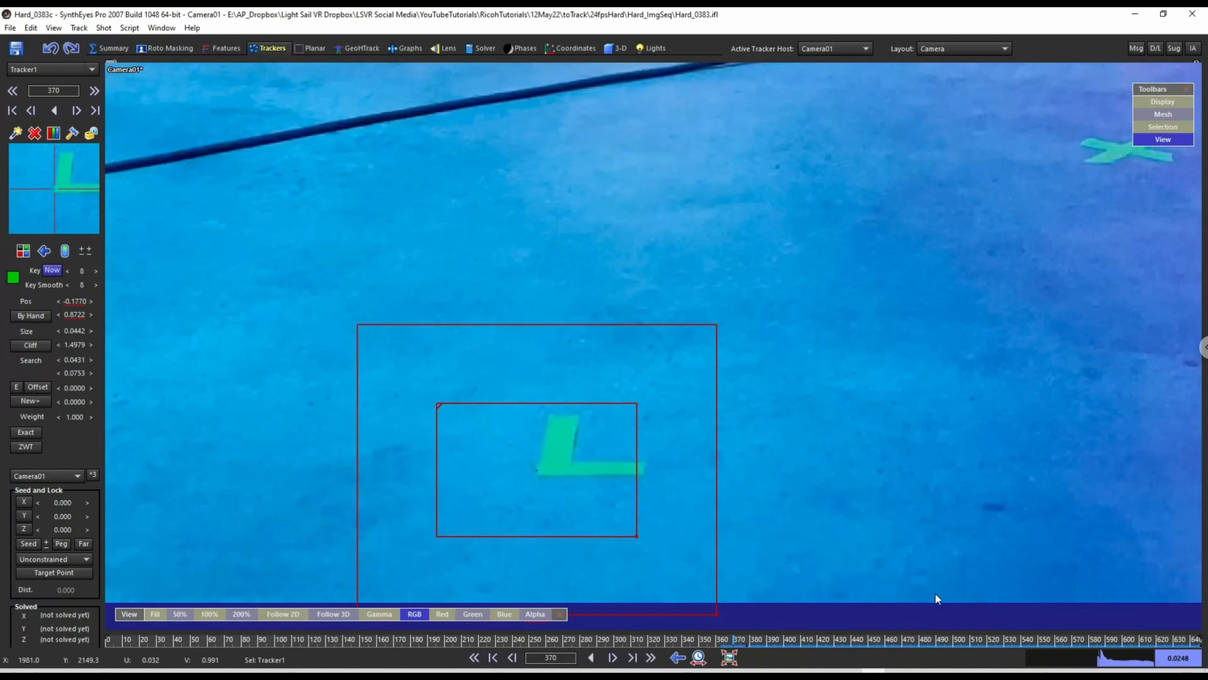
Go to the shot's end and track the L mark backward from frame 644 to frame 614.
drag(1090, 638, 1200, 639)
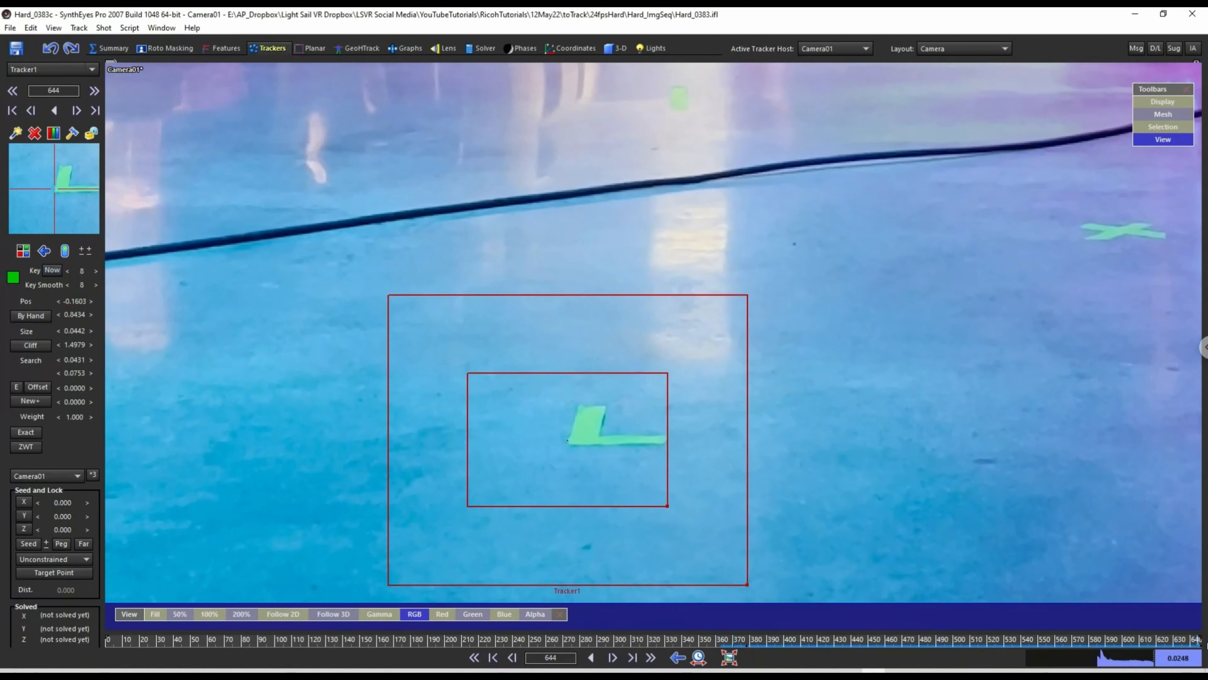
key(space)
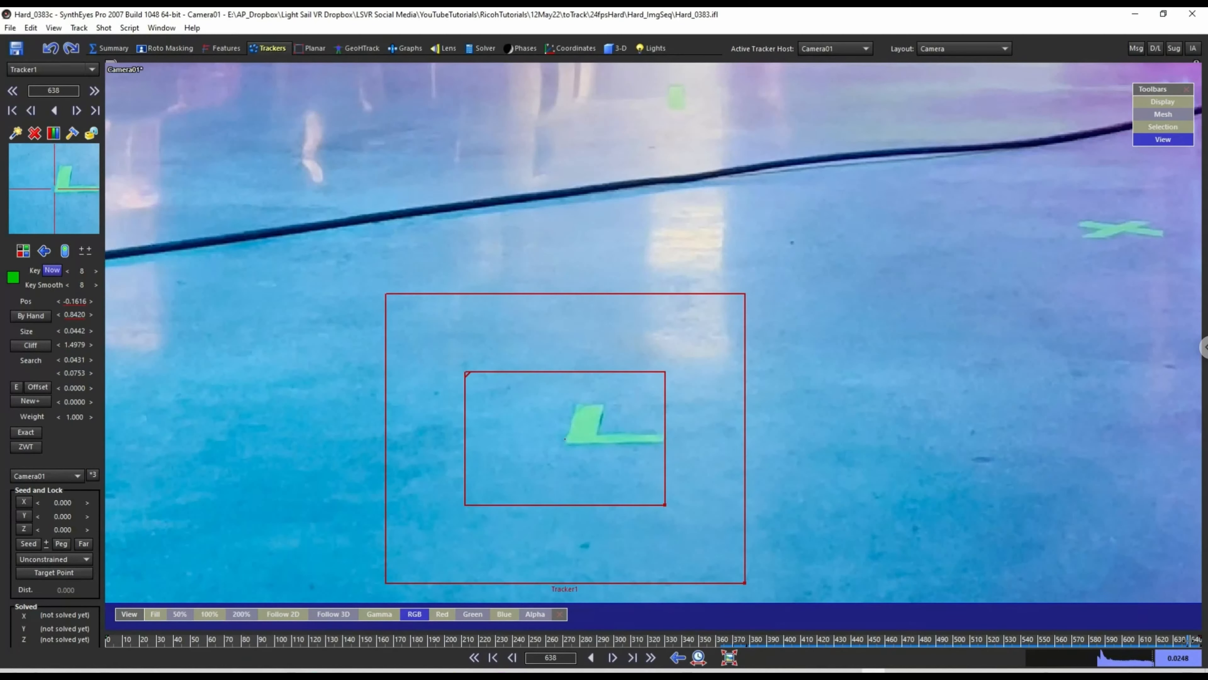
key(space)
key(space)
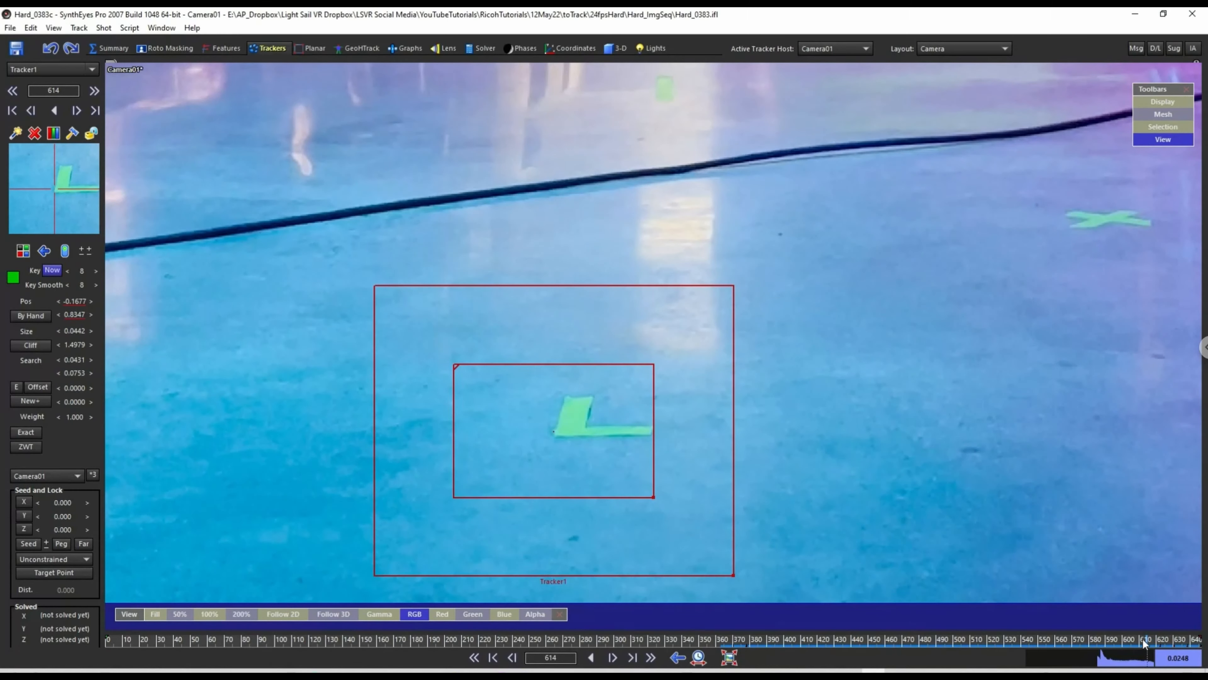
Continue tracking the L mark backward from frame 614 to frame 510, checking the tracker's fit on the corner.
scroll(567, 463, up, 5)
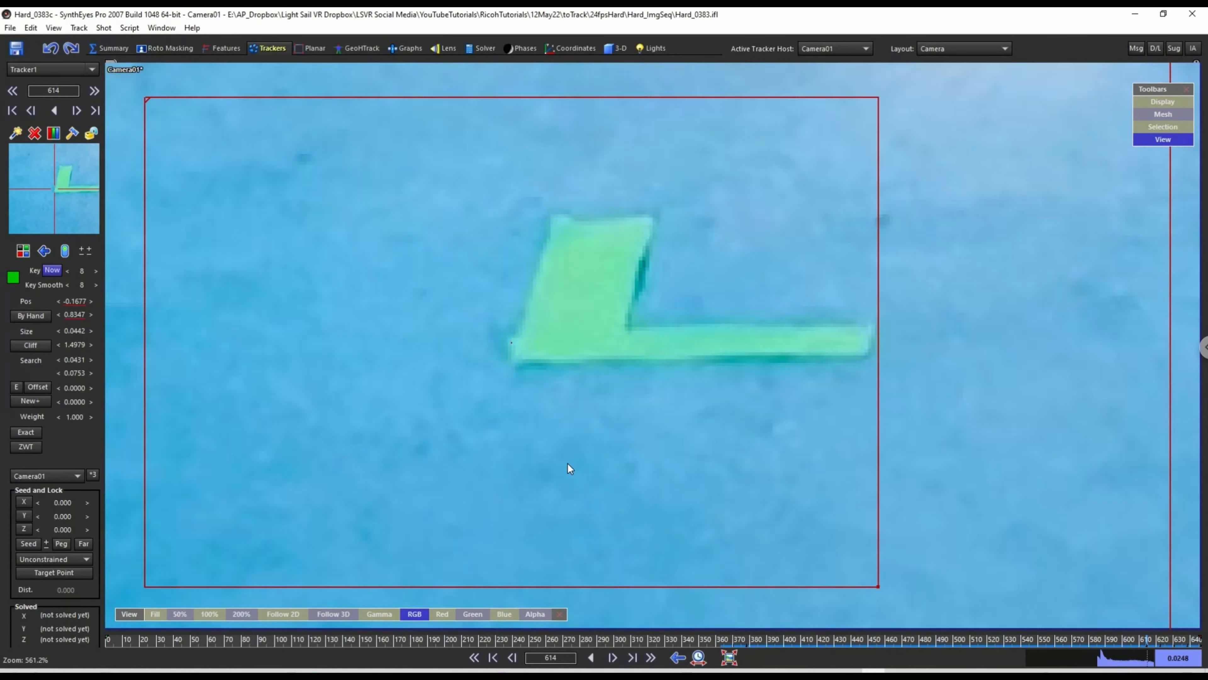
scroll(570, 469, up, 2)
scroll(570, 469, down, 2)
key(space)
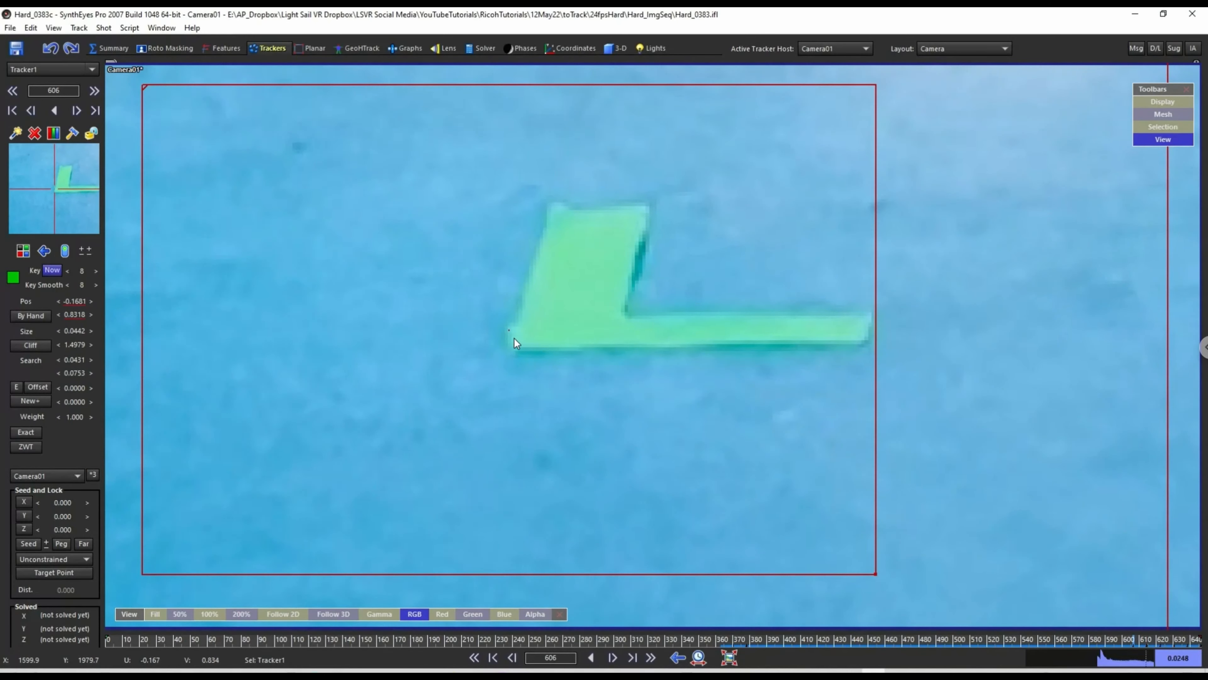
key(space)
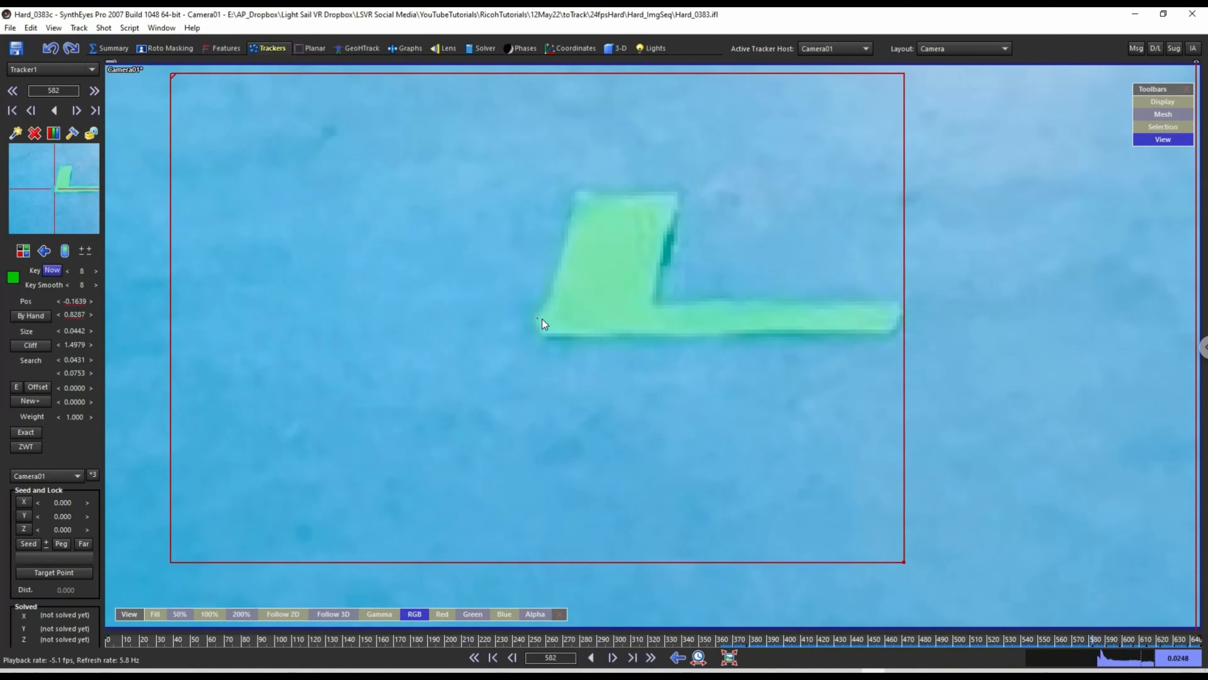
key(space)
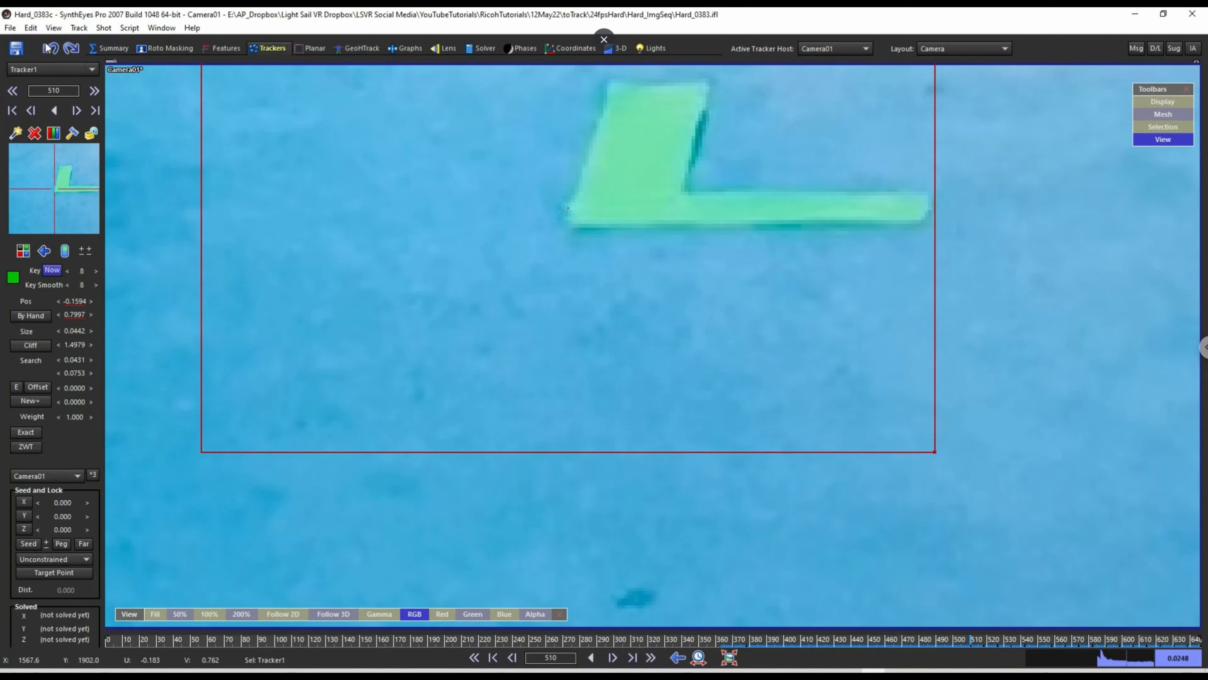
Disable stopping on auto-key and track the L mark backward past frame 460, halting at frame 292.
click(71, 31)
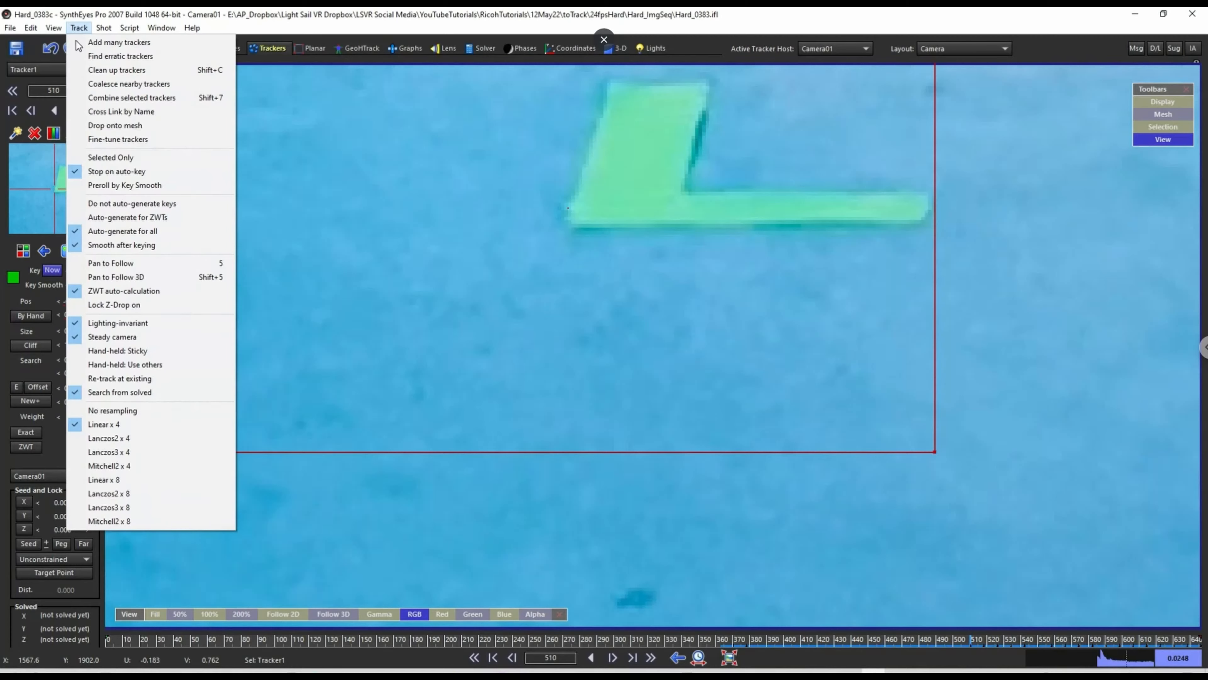
click(128, 173)
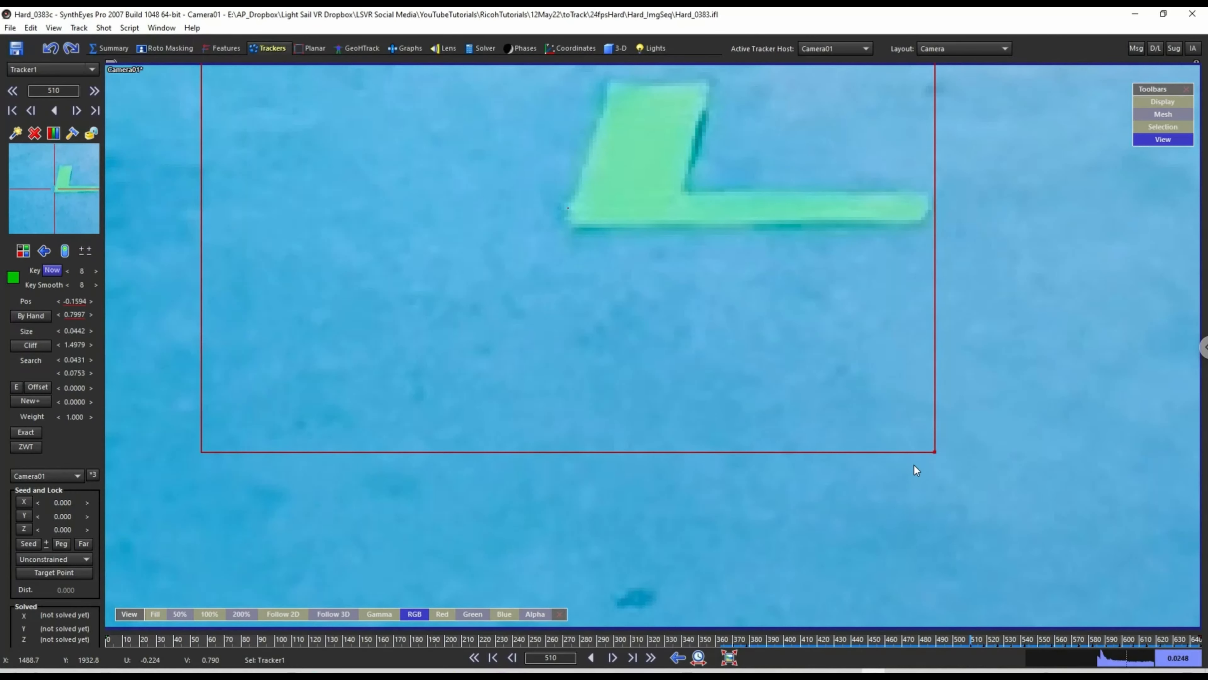
key(space)
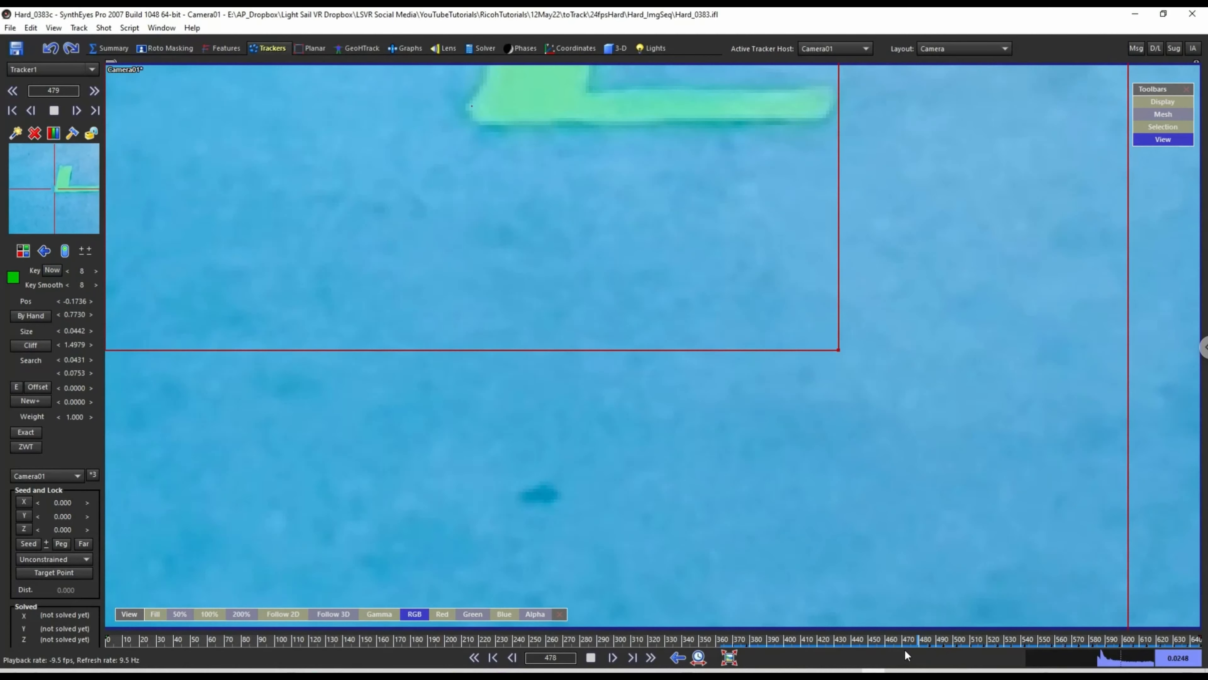
scroll(602, 368, down, 5)
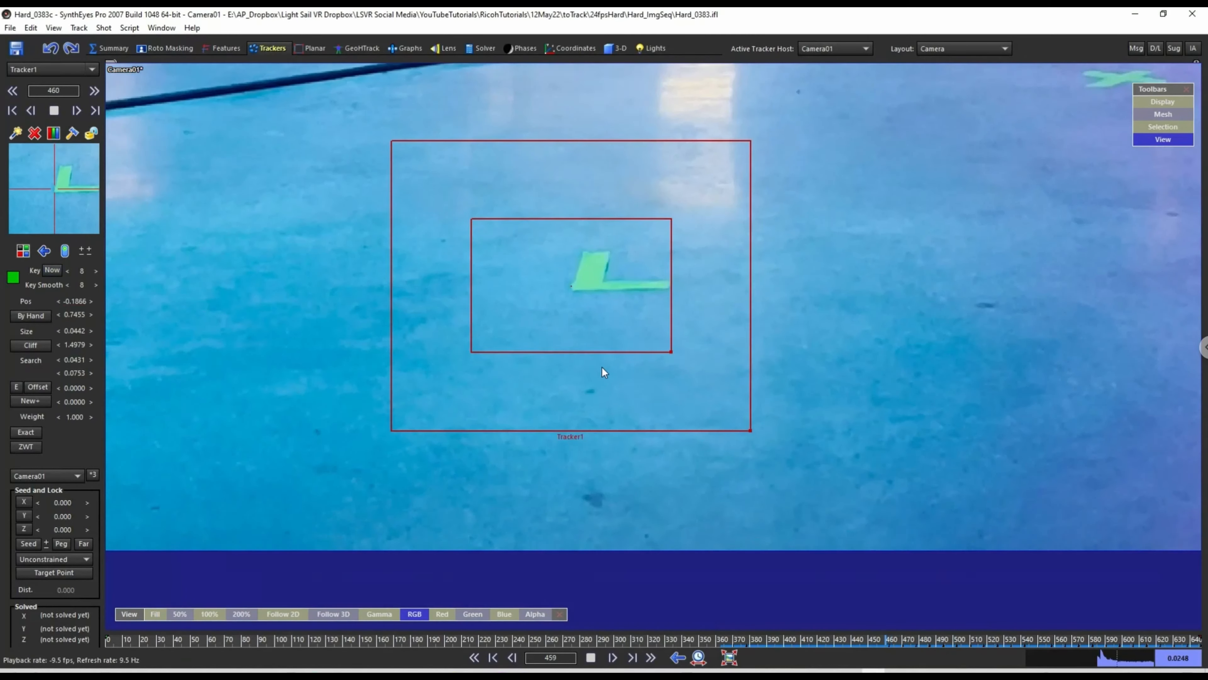
scroll(602, 367, down, 3)
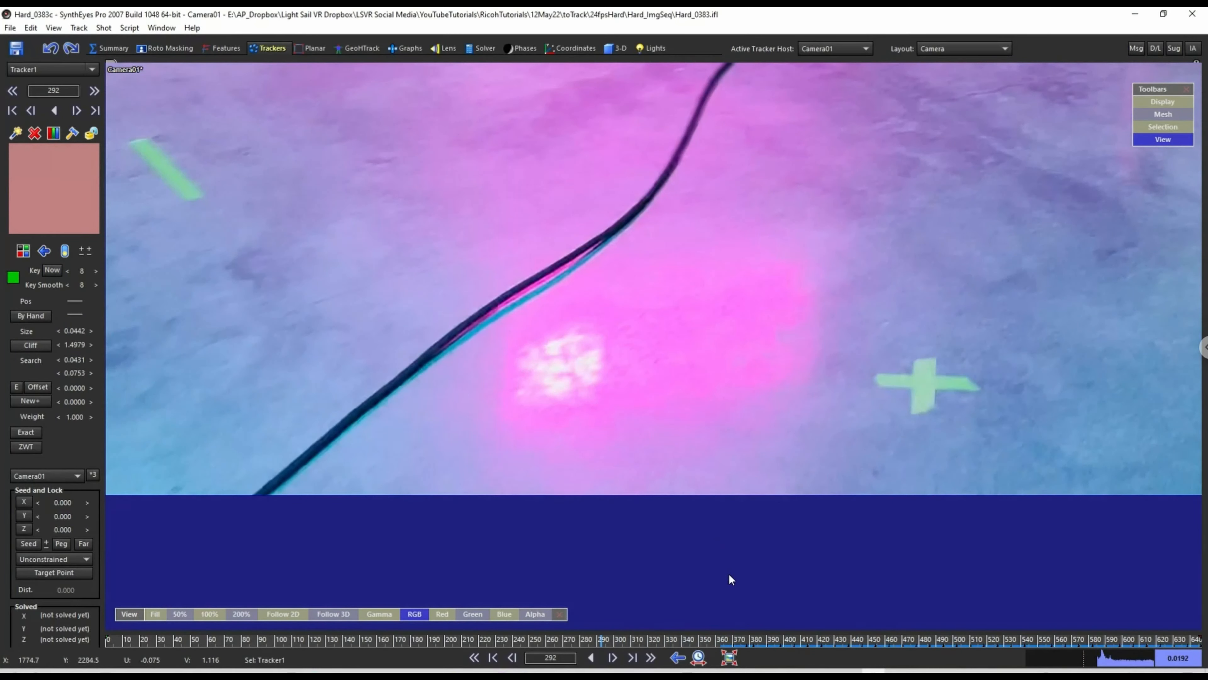
scroll(709, 400, down, 5)
scroll(708, 402, up, 4)
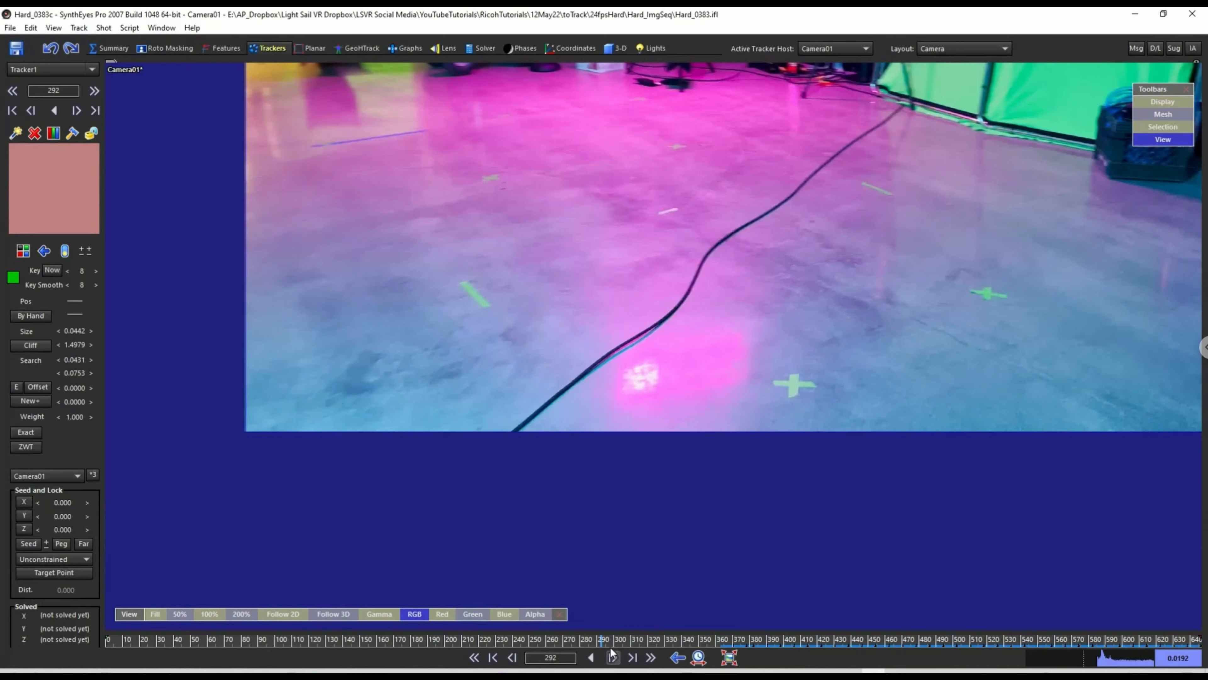
Review the L mark's track around frame 370 and scrub back to frame 159 to examine the mark's earlier appearance.
click(613, 656)
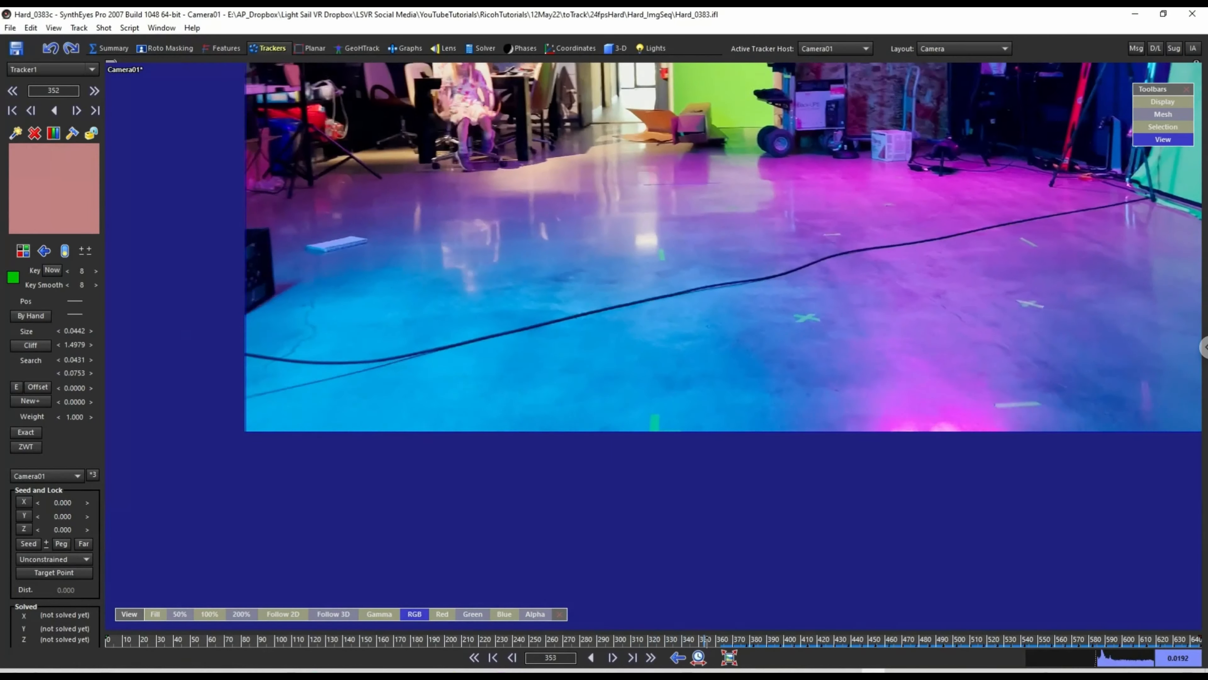
drag(706, 640, 733, 657)
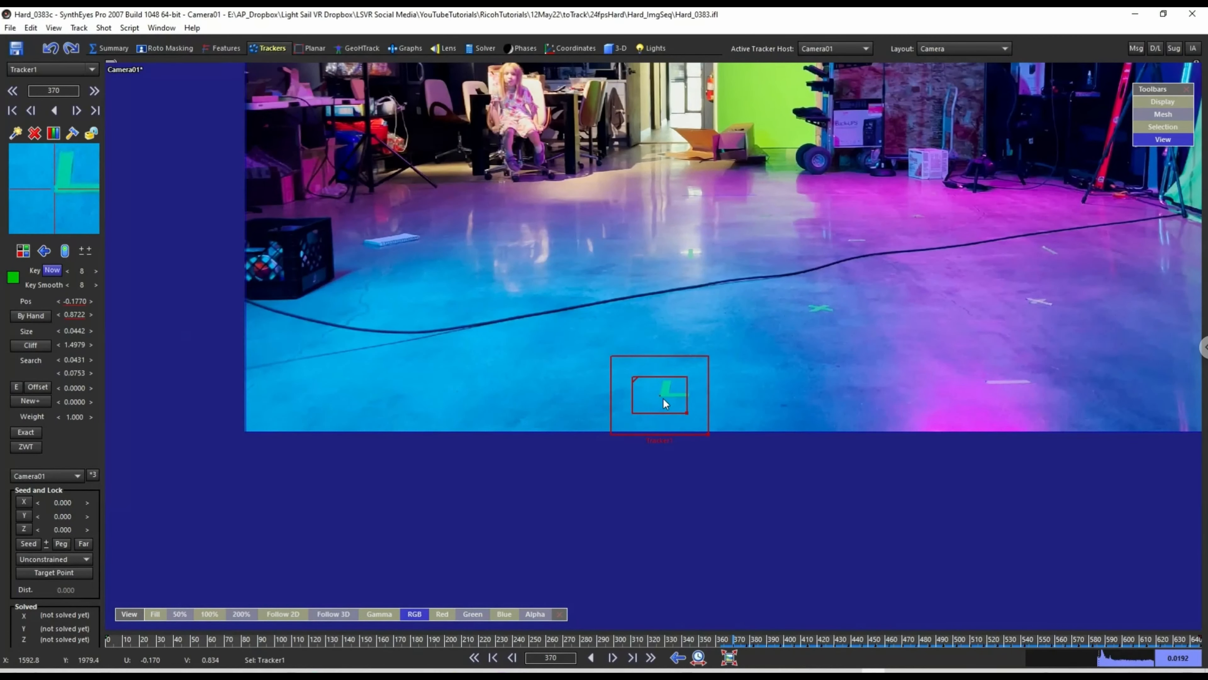
drag(716, 637, 376, 649)
scroll(1191, 207, up, 2)
middle_drag(1191, 208, 824, 318)
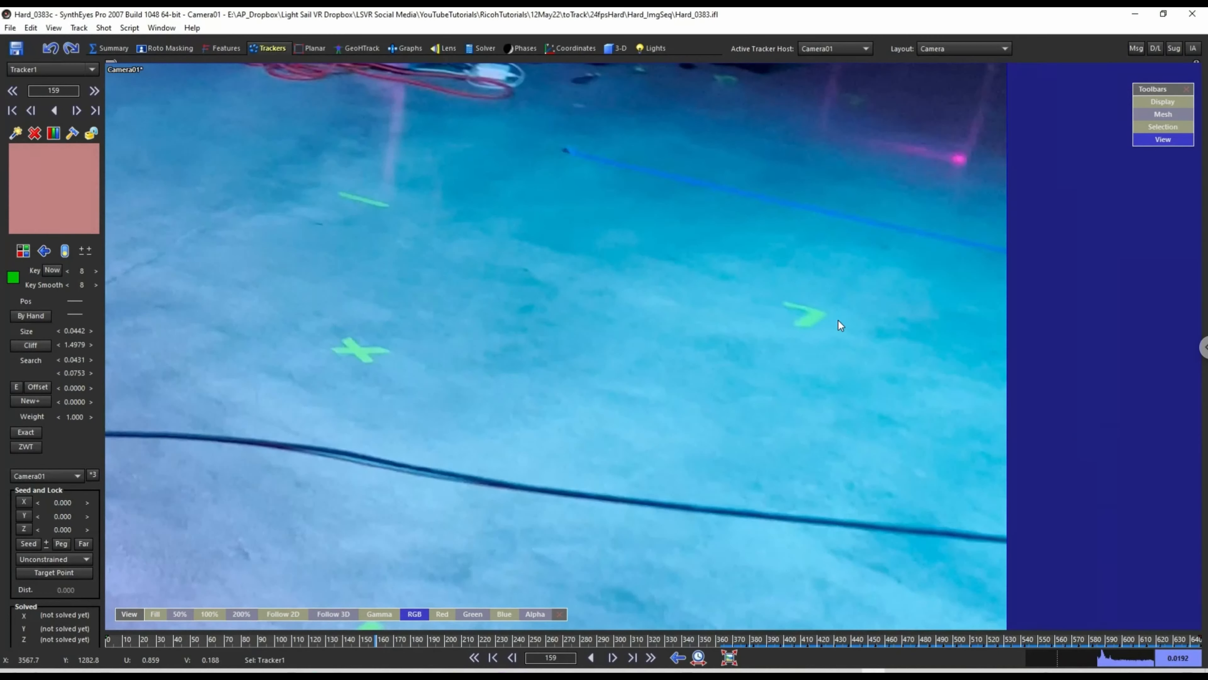
At frame 171, key Tracker1 on the green L mark's corner near the image's right edge, and check the adjacent frames.
key(Right)
key(Right)
key(Right)
key(Right)
key(Right)
key(Right)
key(Right)
key(Right)
key(Right)
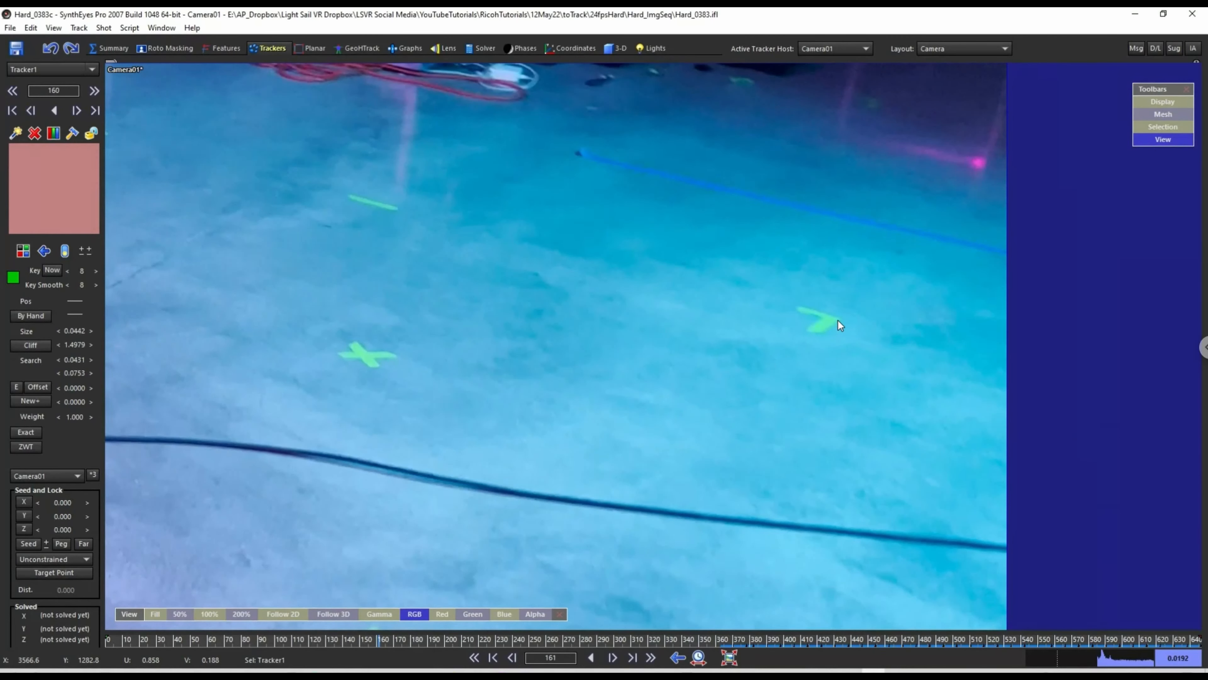
key(Right)
key(Right)
key(Right)
key(Right)
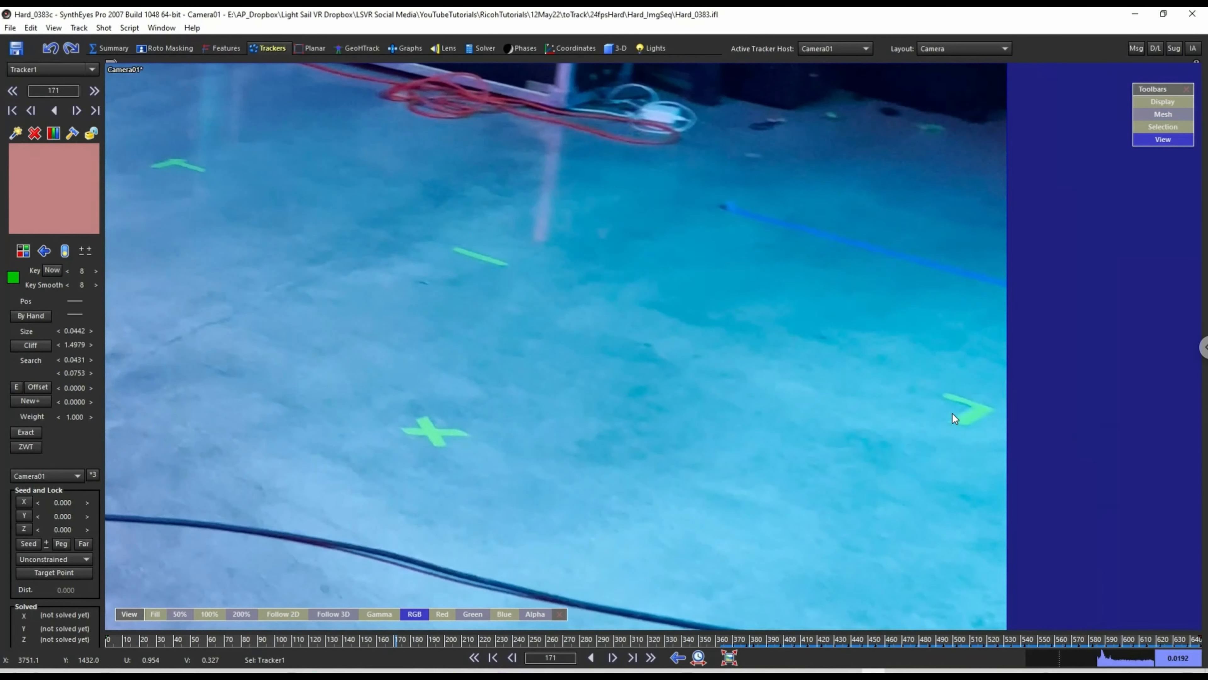
key(Left)
click(995, 409)
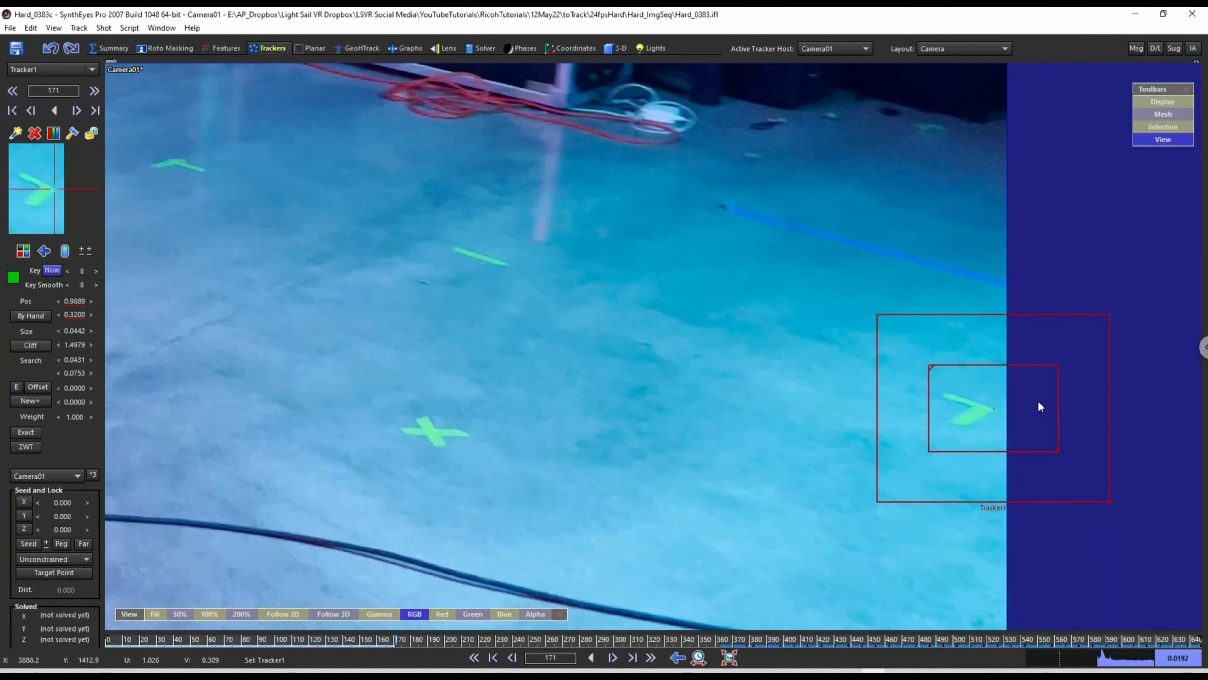
key(Right)
key(Left)
key(Left)
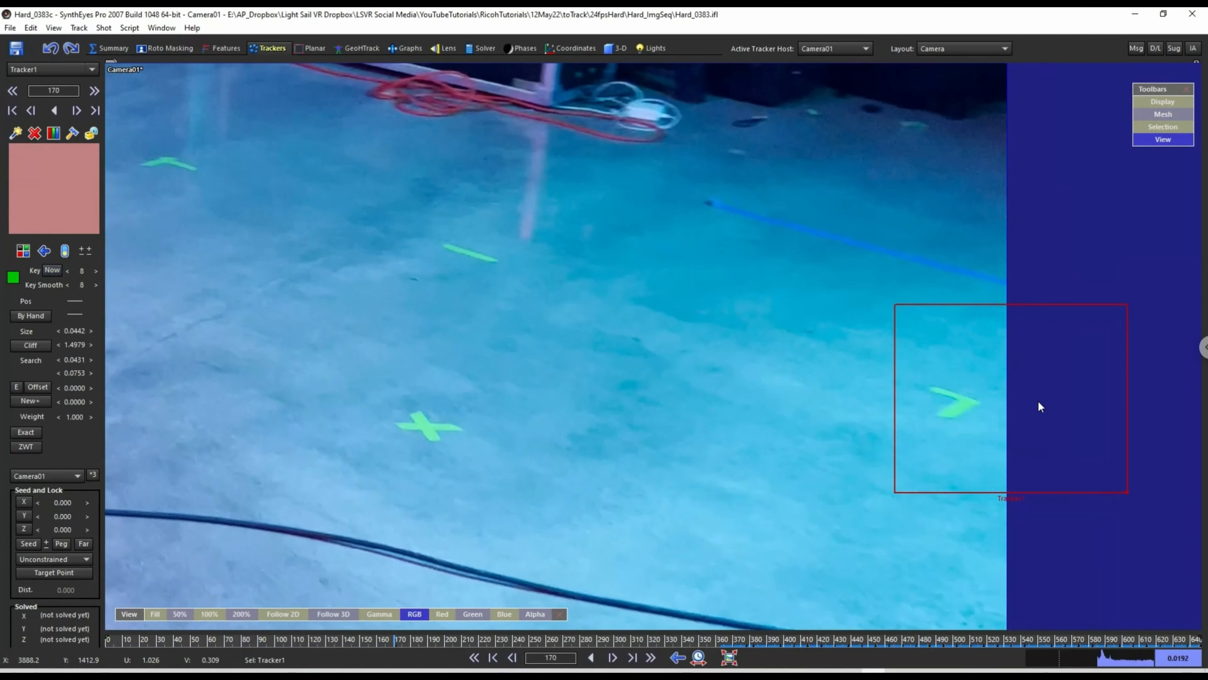
Refine Tracker1's key on the green L mark's corner at frame 171, and key the same corner at frame 170.
key(Right)
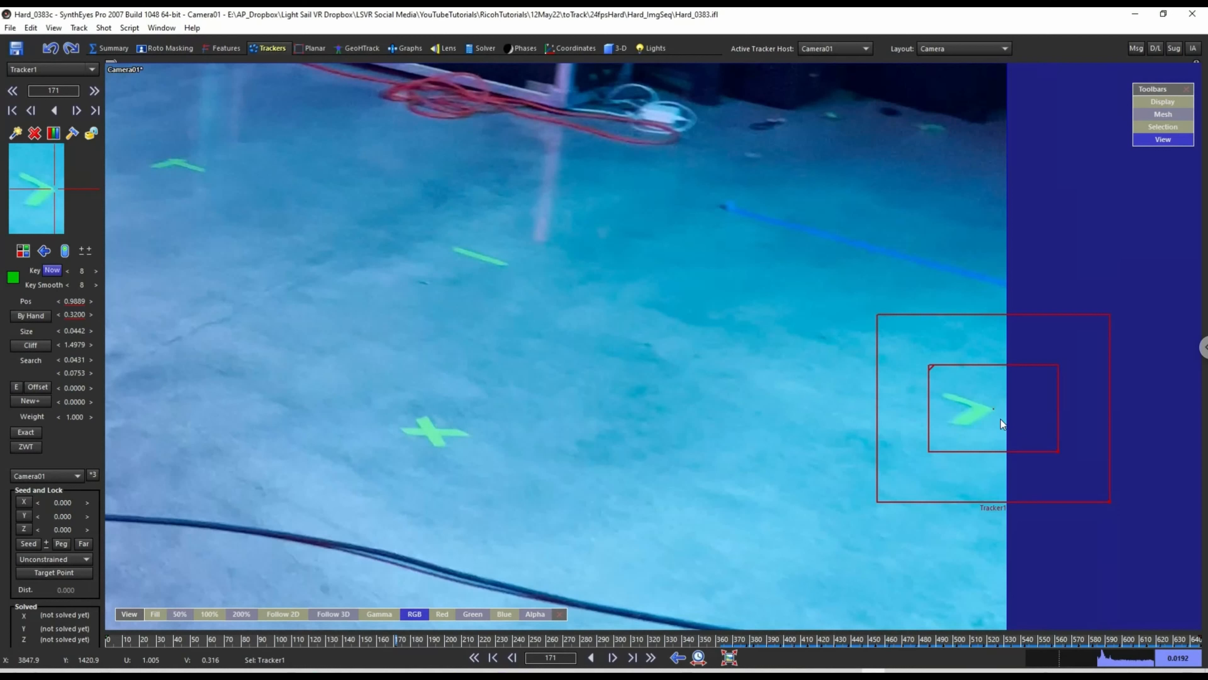
drag(1058, 452, 1092, 499)
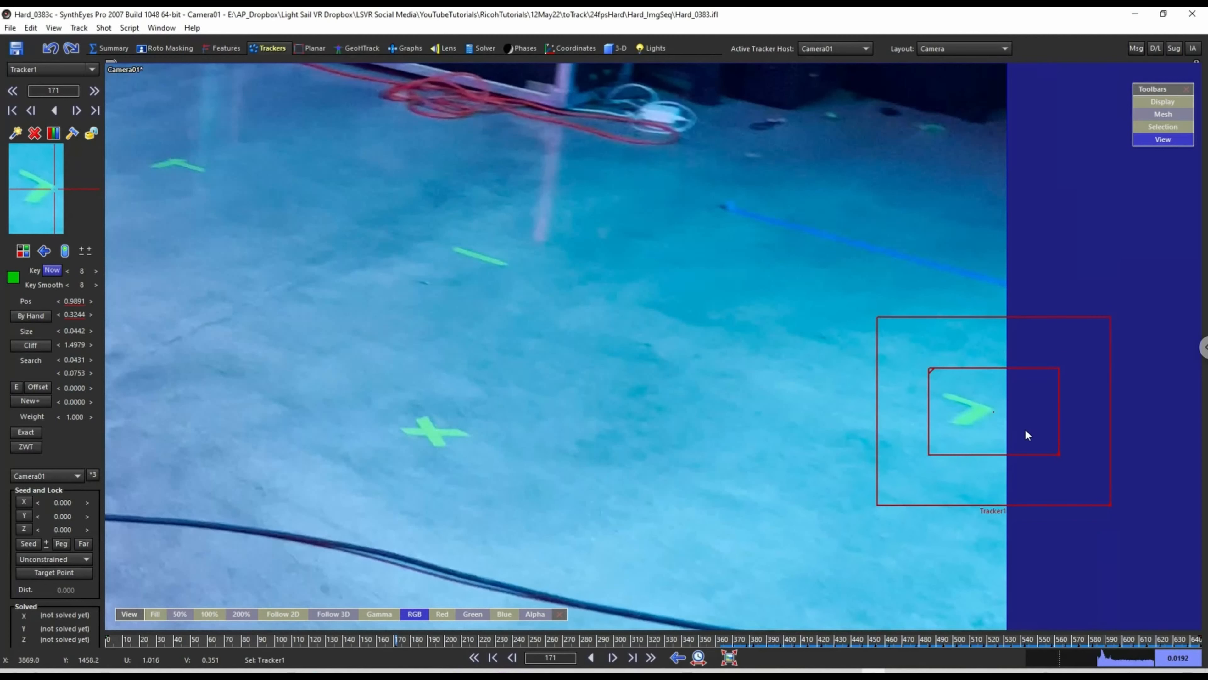
key(s)
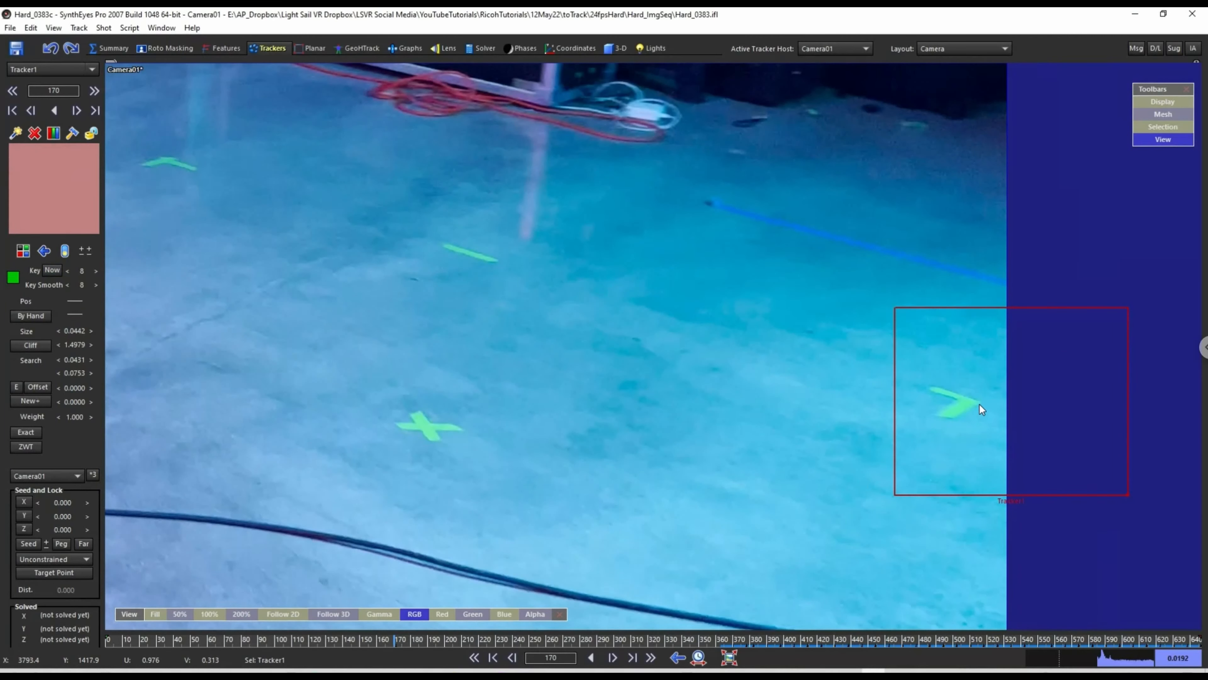
click(980, 404)
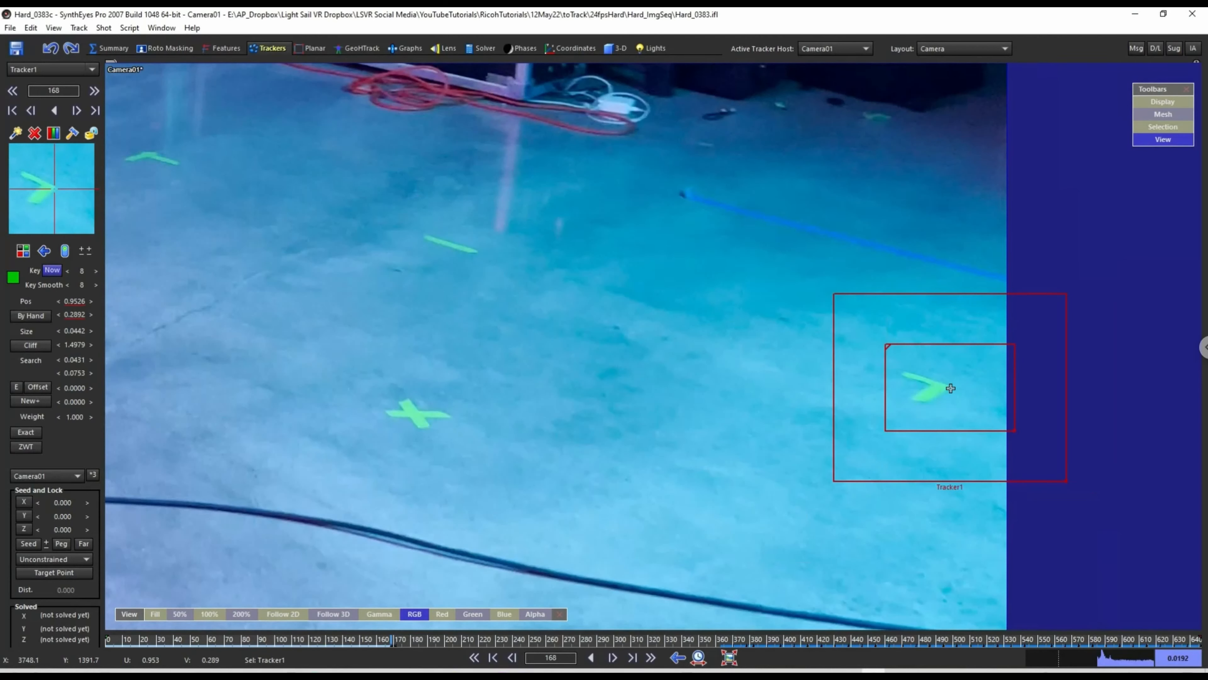
Re-key Tracker1 on the L mark's corner at frame 167 and track it backward to frame 165.
key(s)
click(936, 377)
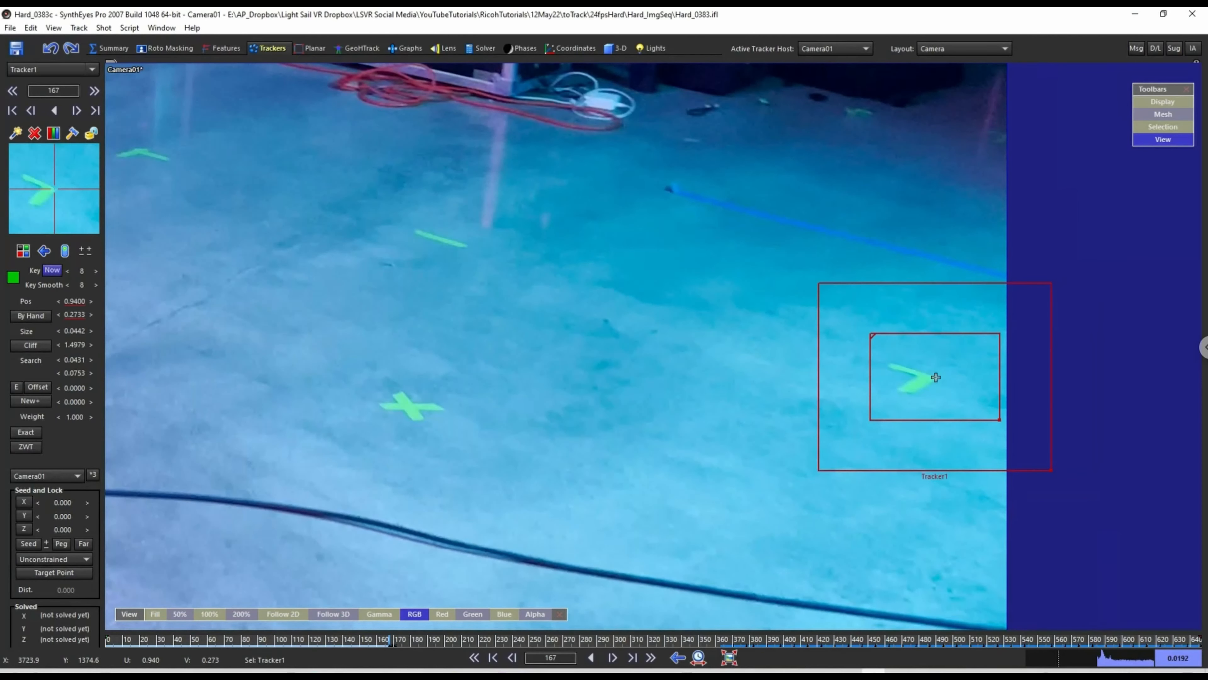
key(s)
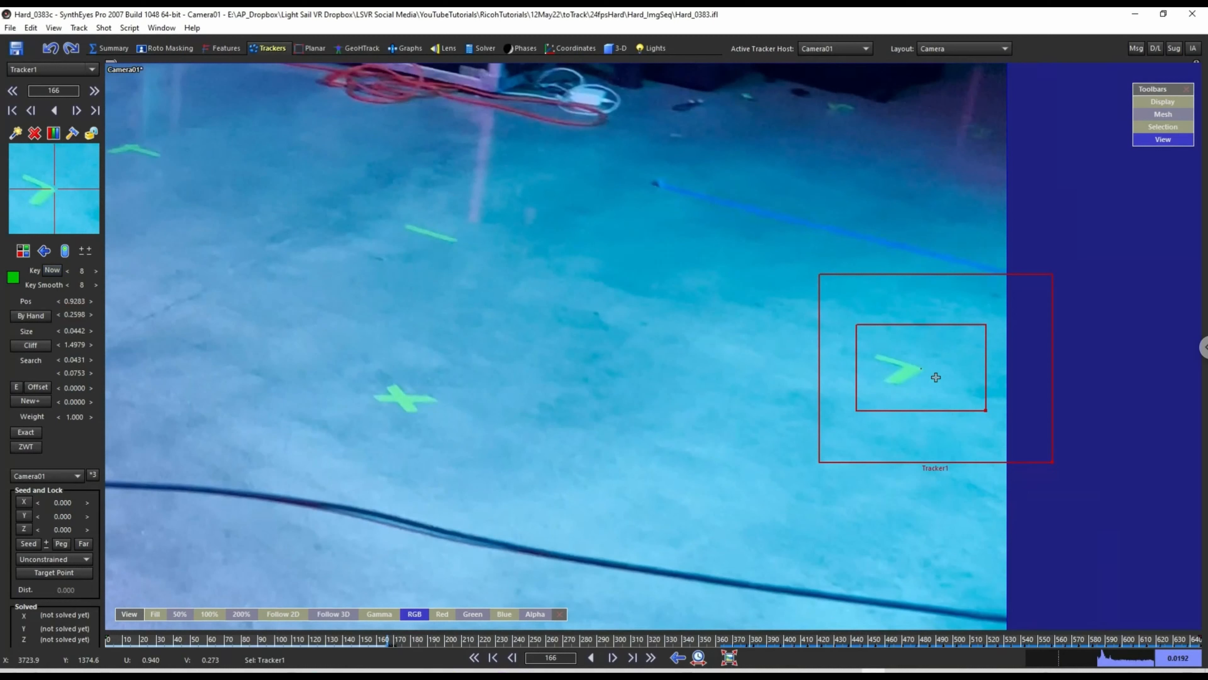
key(s)
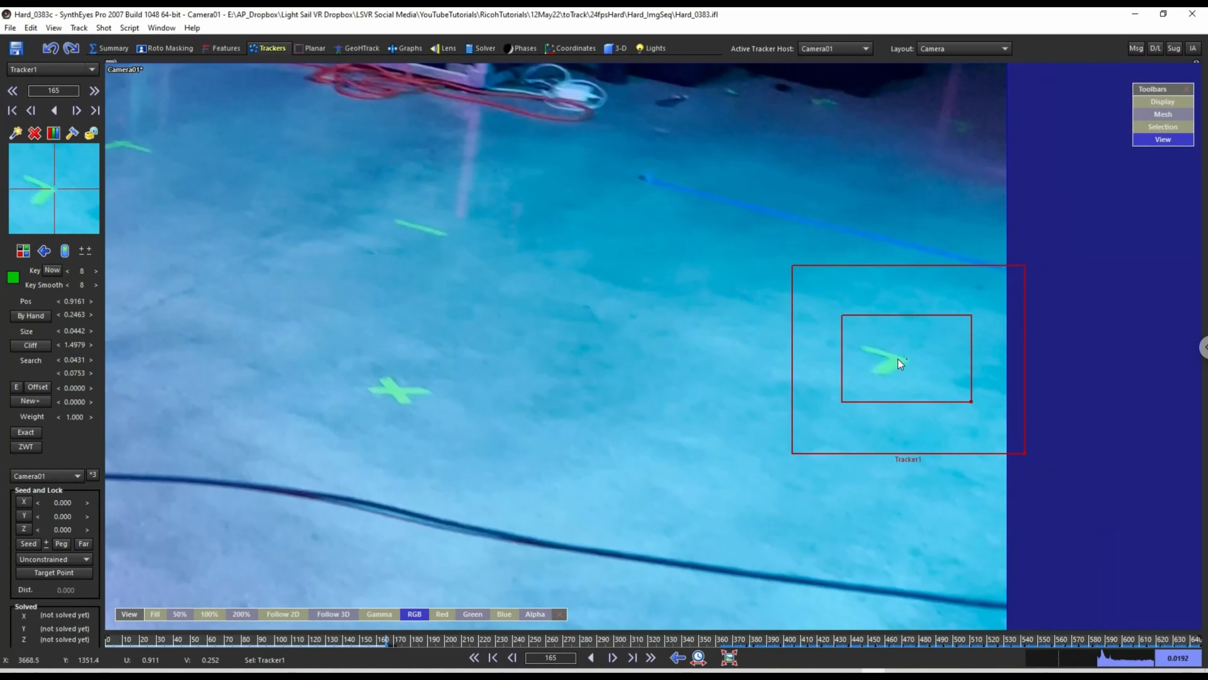
Track the L mark backward frame by frame from frame 165 to frame 150.
key(s)
key(s)
key(s)
key(s)
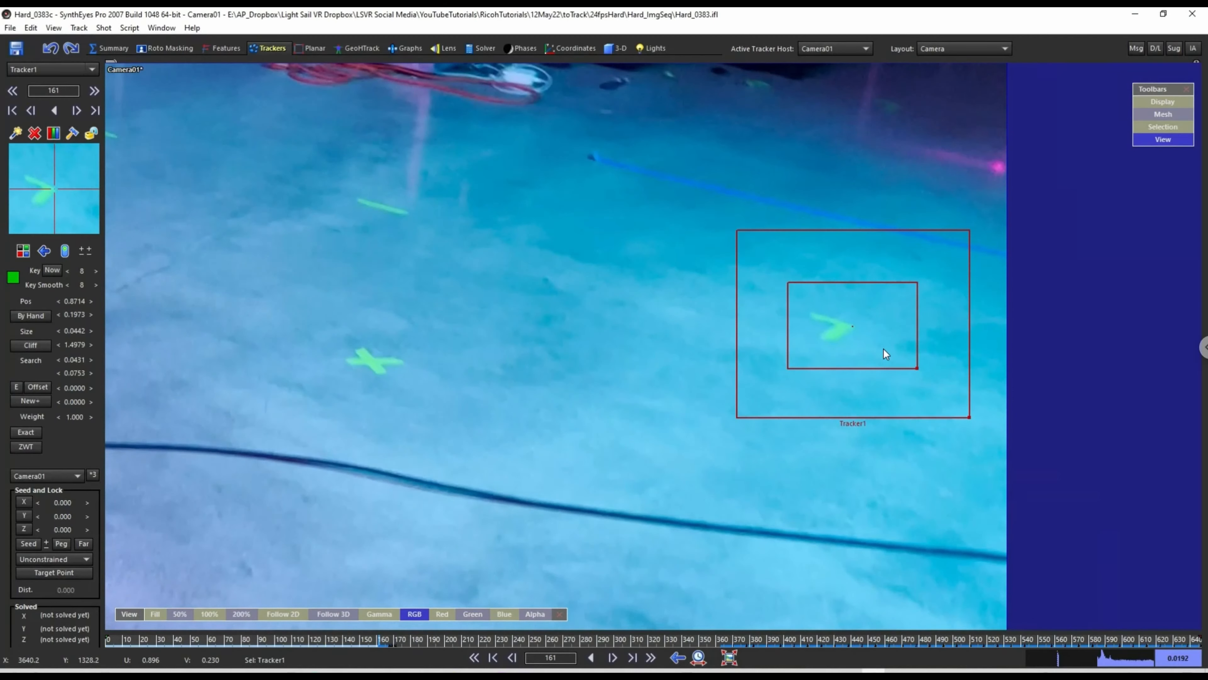
key(s)
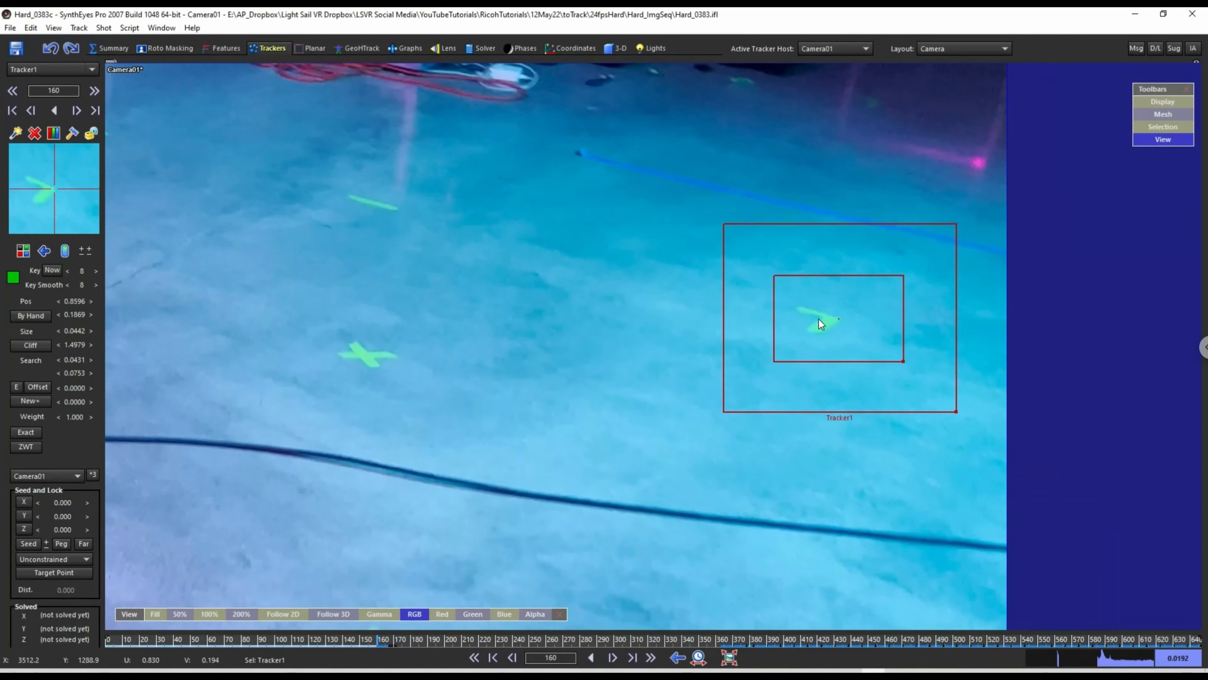
key(s)
key(s)
key(s)
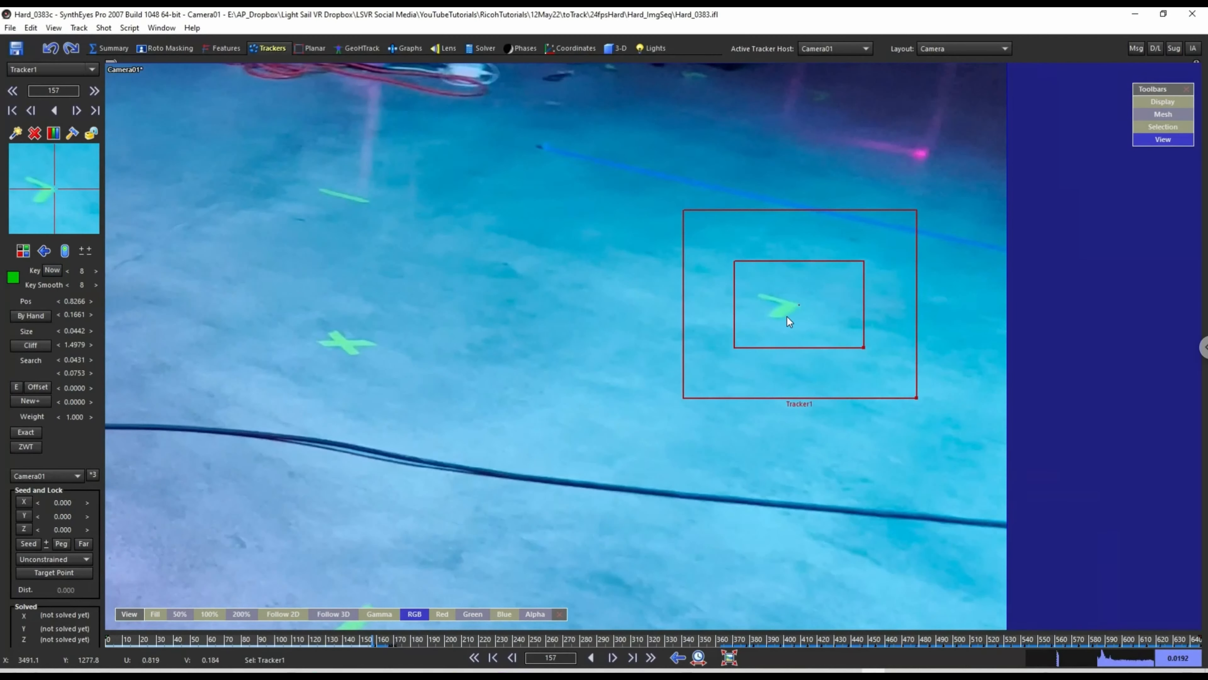
key(s)
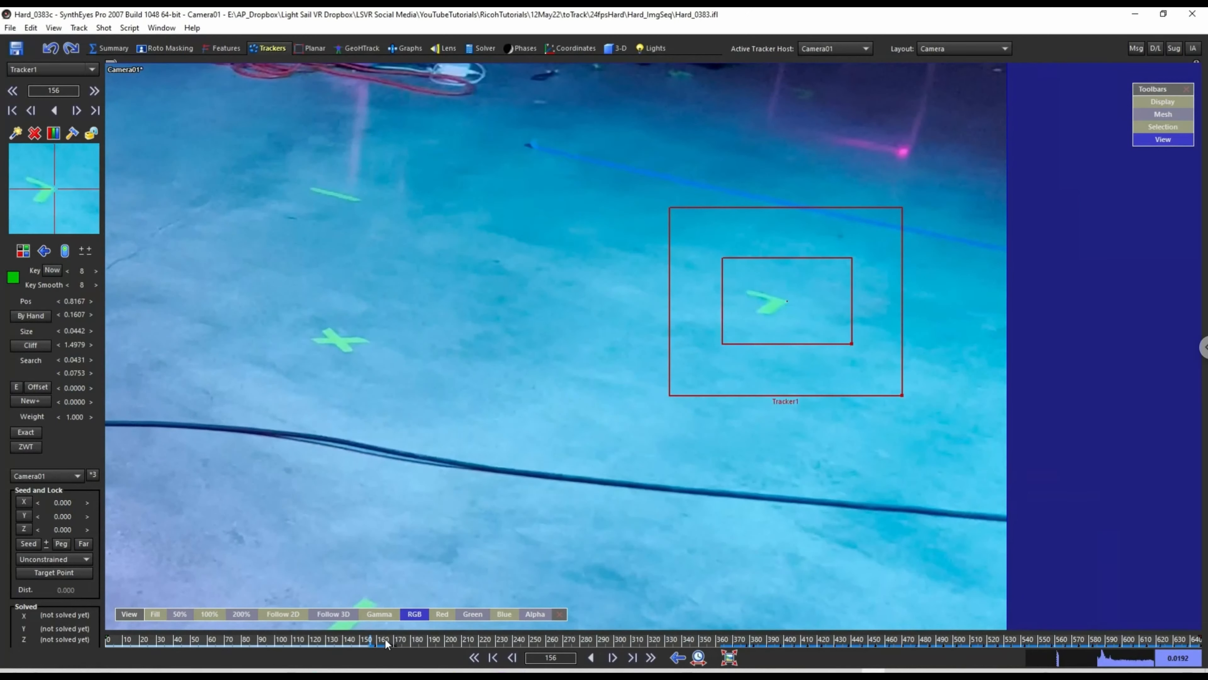
key(s)
key(s)
key(s)
key(s)
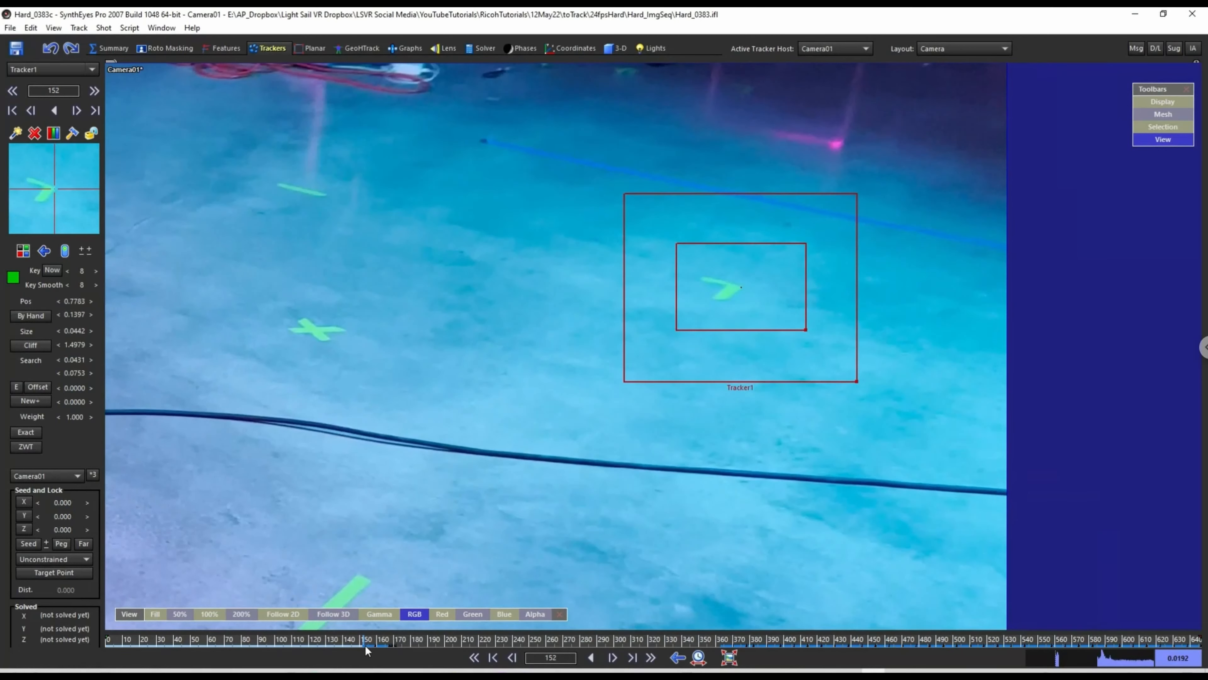
key(s)
key(s)
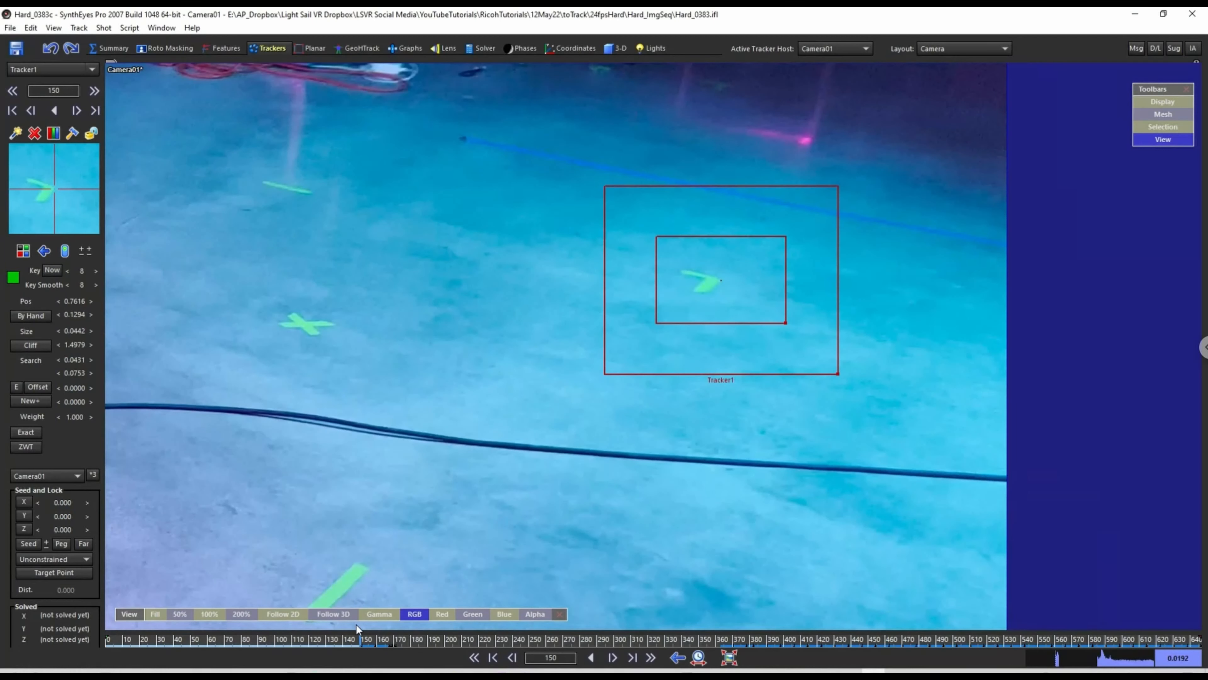
Continue tracking the L mark backward frame by frame from frame 150 to frame 131.
key(s)
key(s)
key(s)
key(s)
key(s)
key(s)
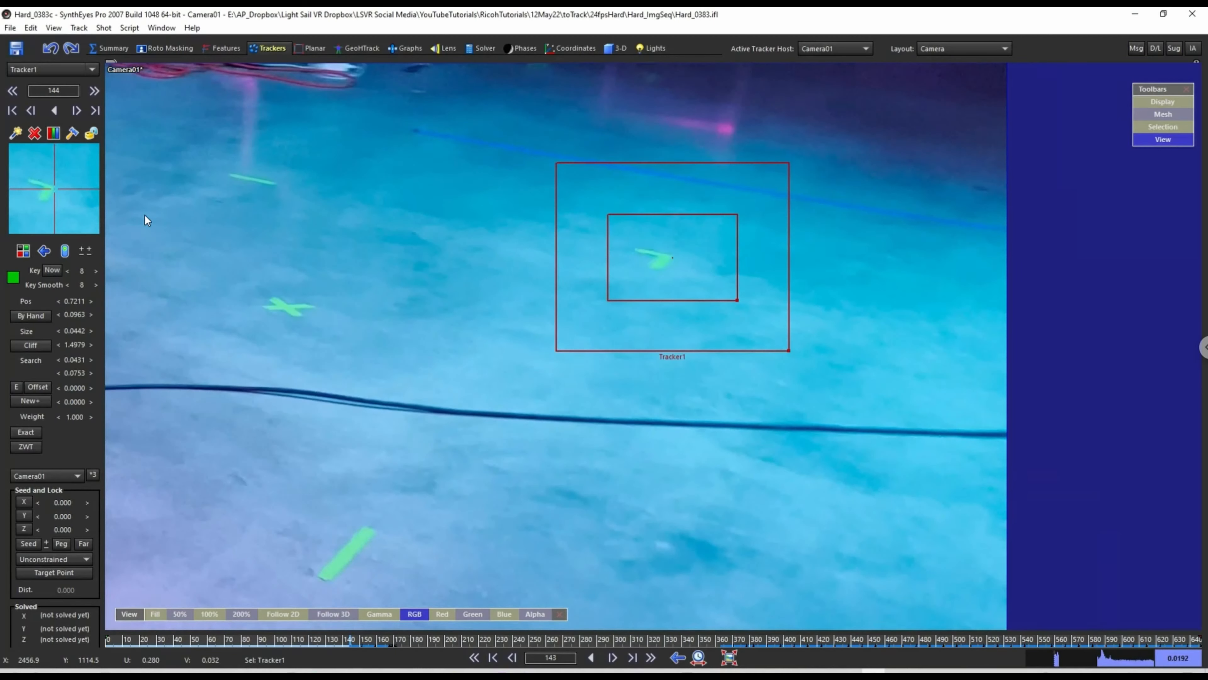
key(s)
key(s)
key(s)
key(s)
key(s)
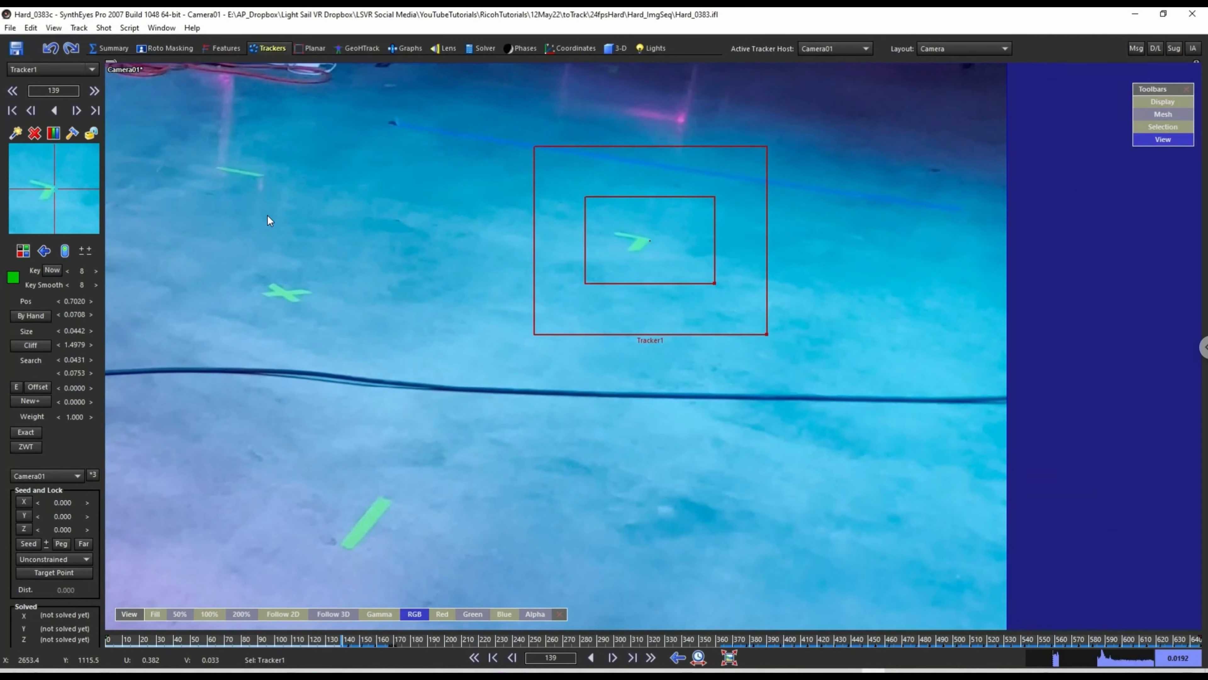
key(s)
key(s)
key(s)
key(s)
key(s)
key(s)
key(s)
key(s)
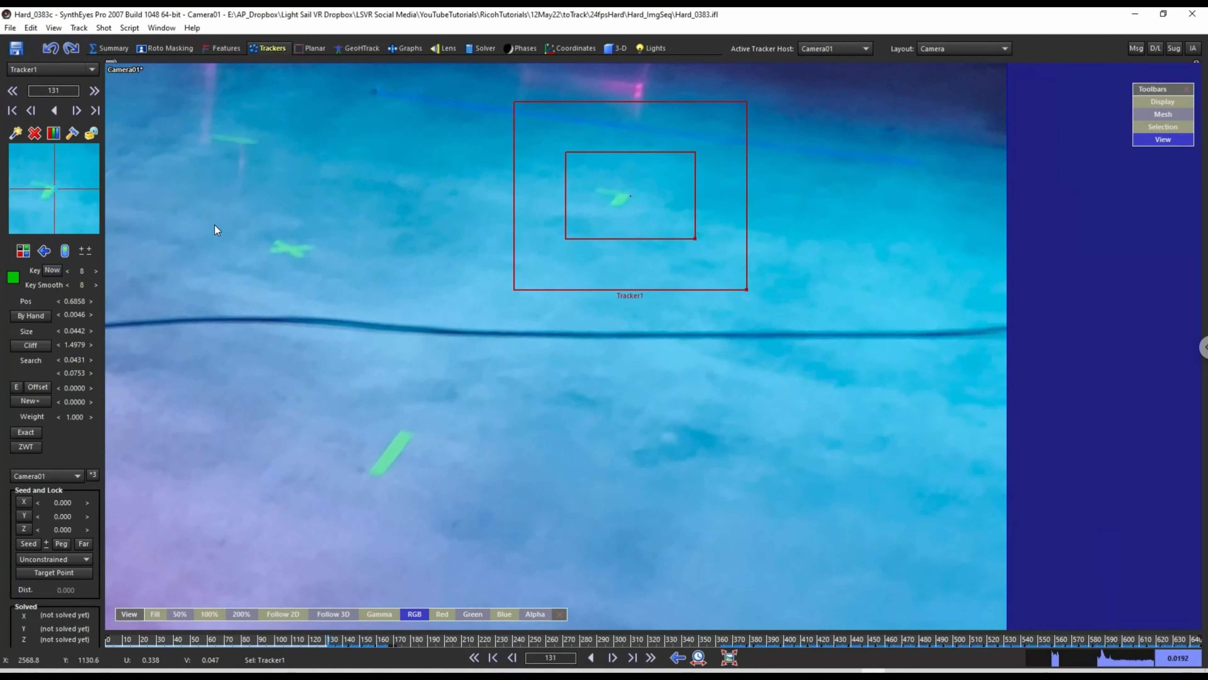
Continue tracking the L mark backward frame by frame from frame 131 to frame 109.
key(s)
key(s)
key(s)
key(s)
key(s)
key(s)
key(s)
key(s)
key(s)
key(s)
key(s)
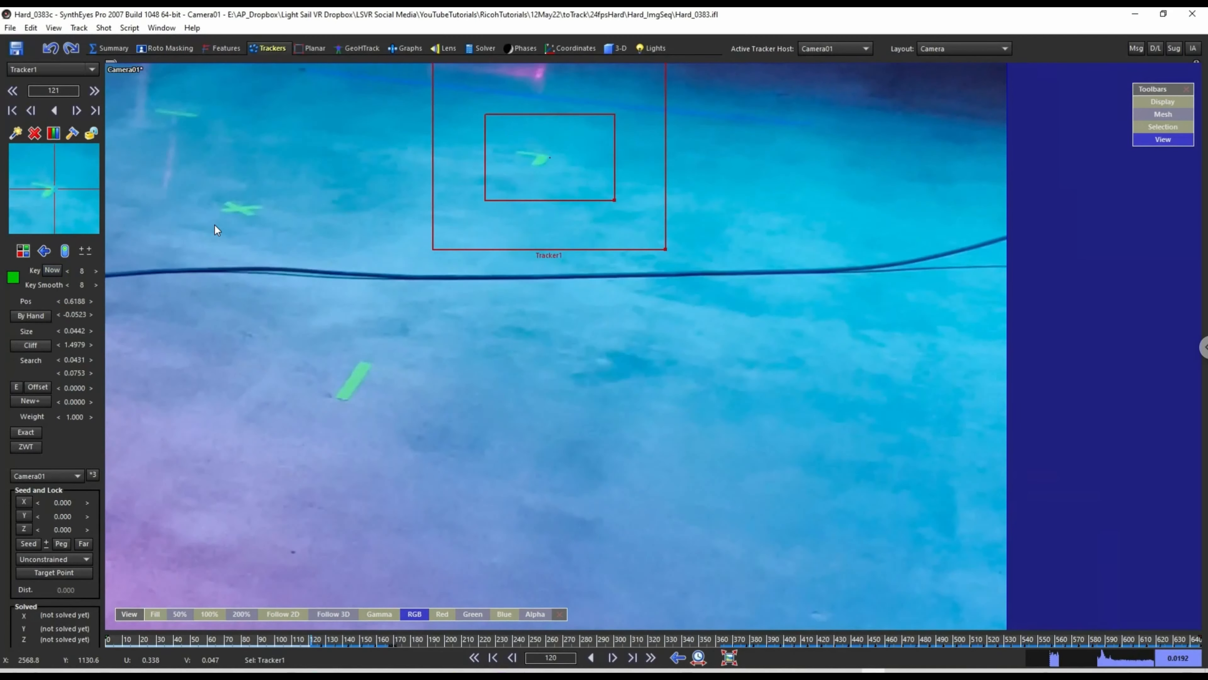
key(s)
key(s)
key(s)
key(s)
key(s)
key(s)
key(s)
key(s)
key(s)
key(s)
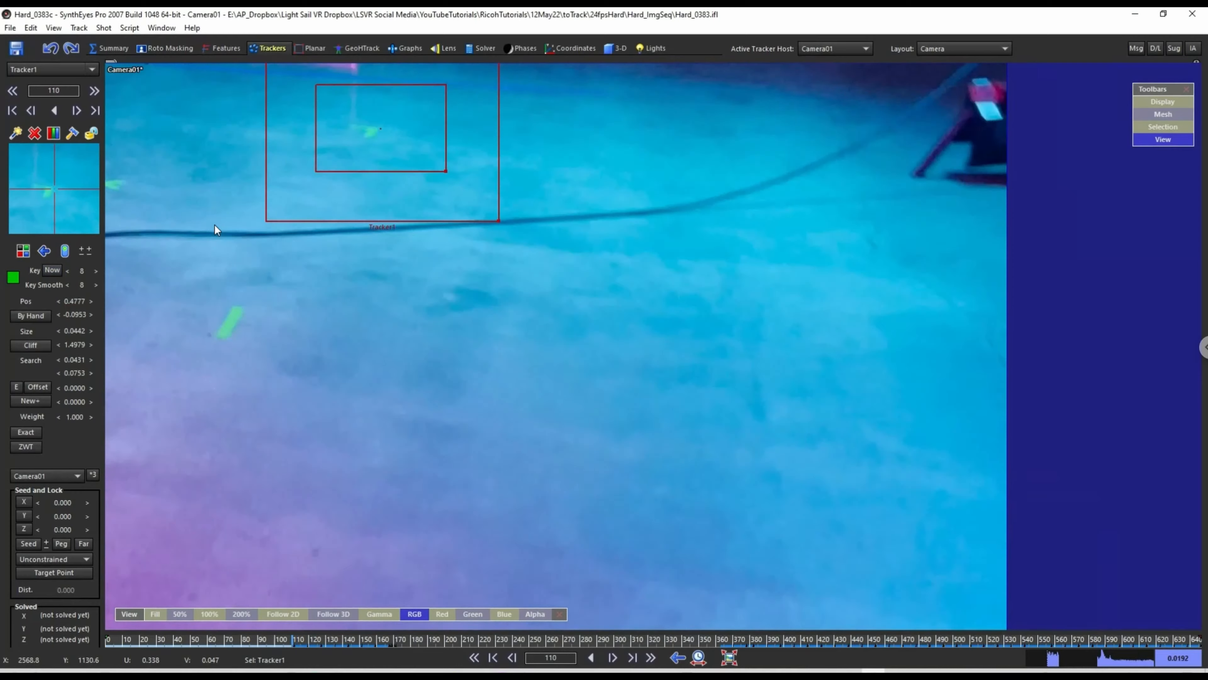
key(s)
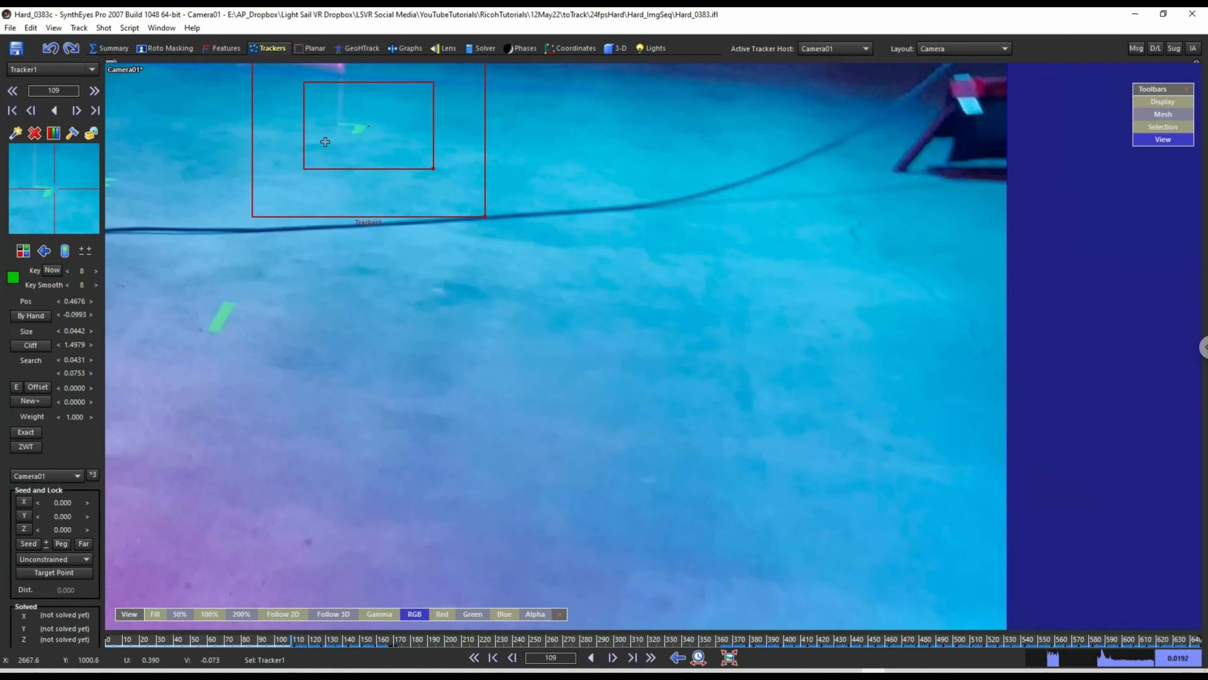
Track the L mark backward from frame 109 to frame 105, checking the tracker's fit on the corner up close.
key(s)
key(s)
scroll(315, 146, up, 5)
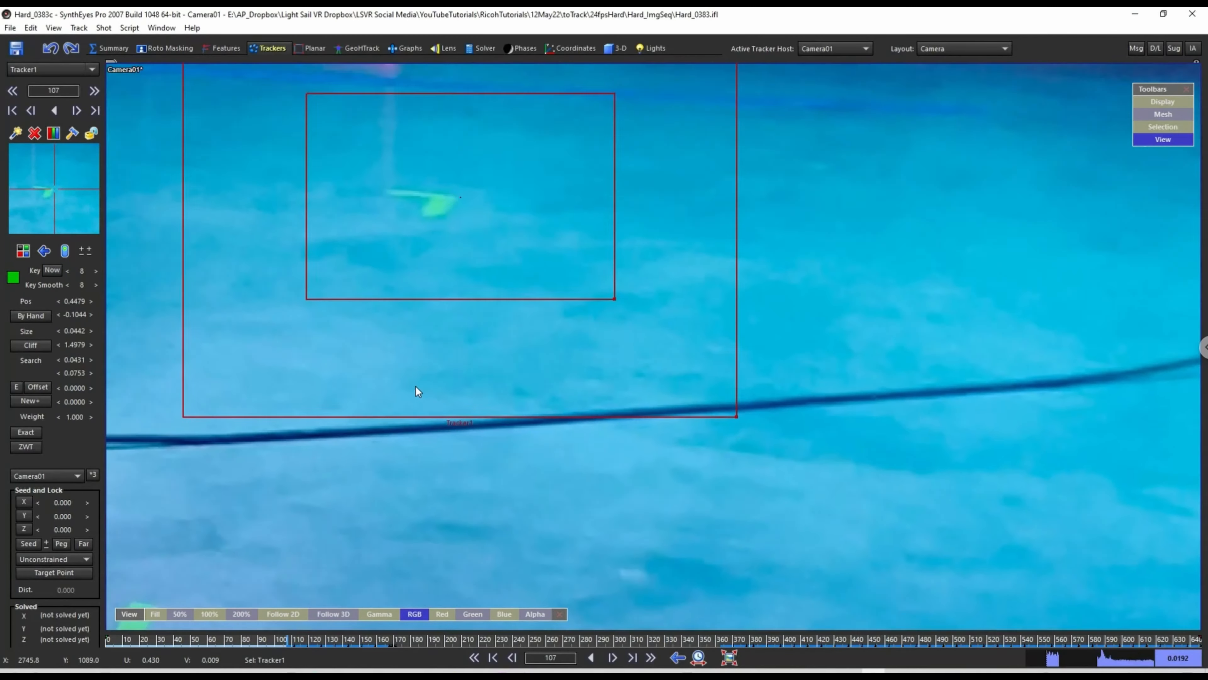
scroll(431, 342, up, 5)
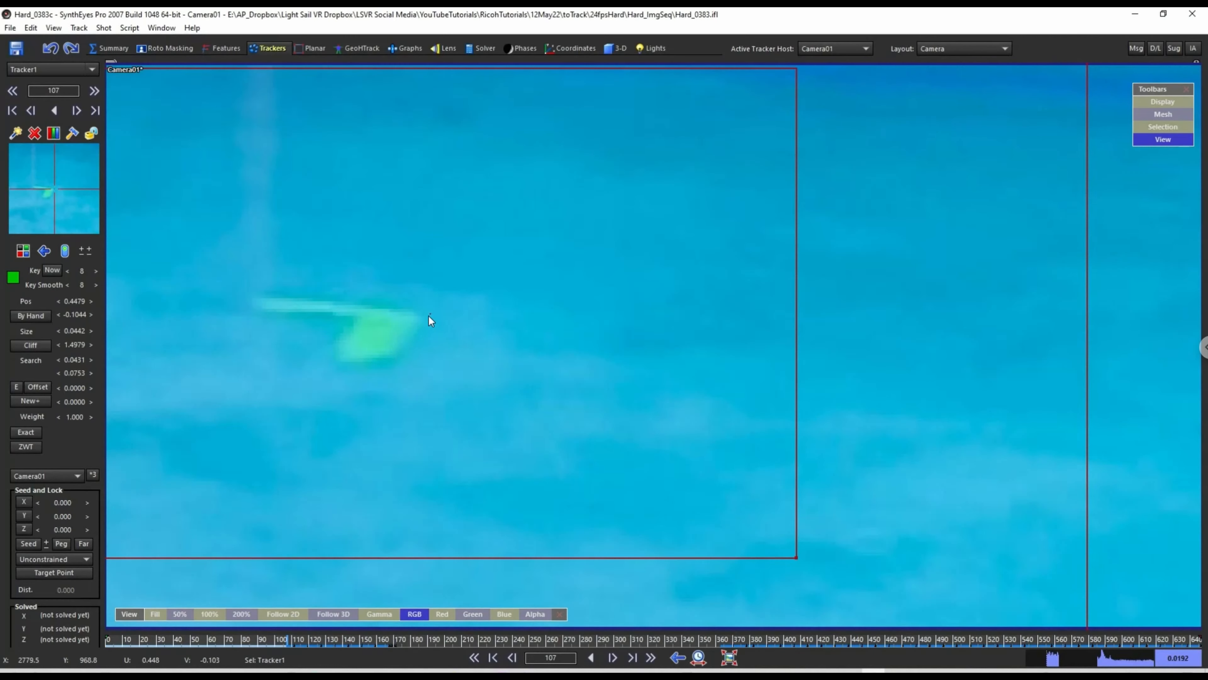
key(s)
key(s)
scroll(445, 344, down, 5)
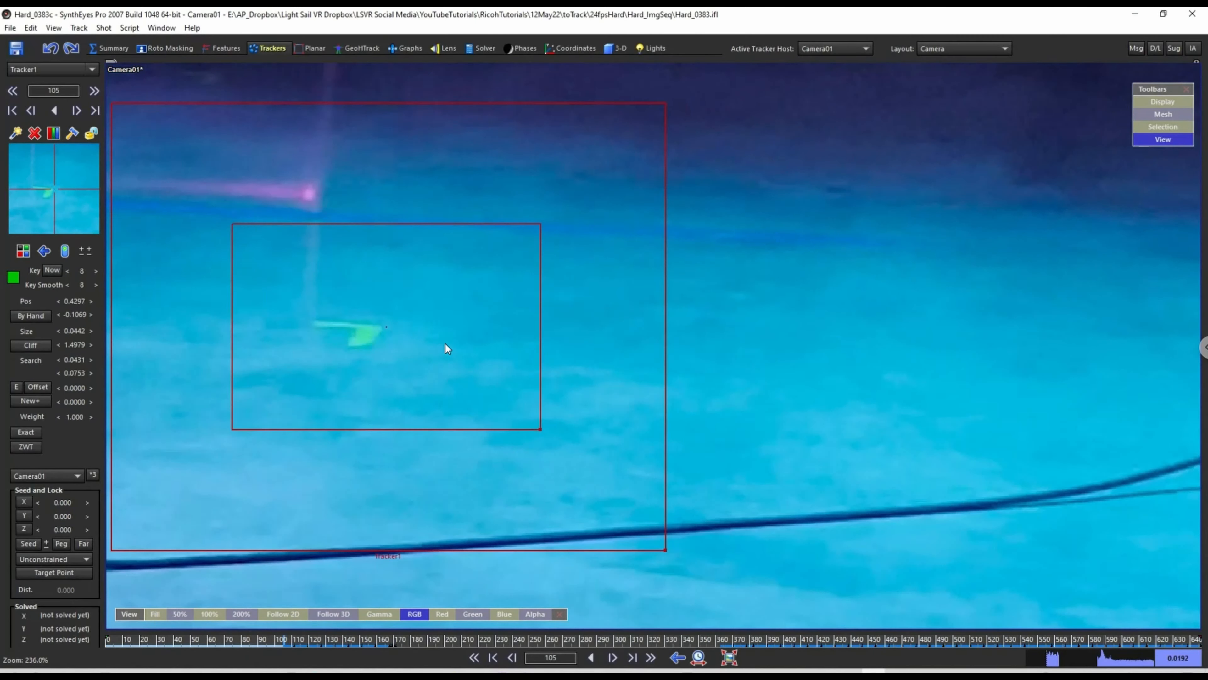
scroll(446, 343, down, 3)
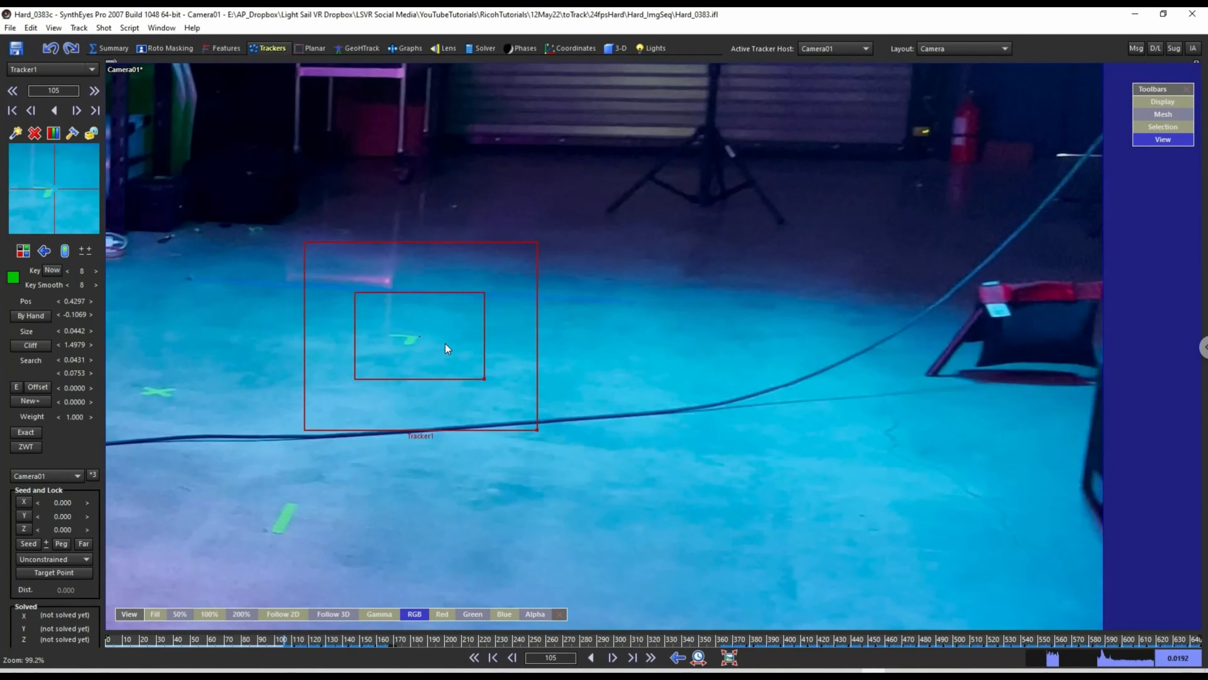
Track the L mark backward from frame 105 past frame 98, then run continuous backward tracking and halt it at frame 82.
key(s)
key(s)
key(s)
key(s)
key(s)
key(s)
scroll(446, 344, down, 5)
key(s)
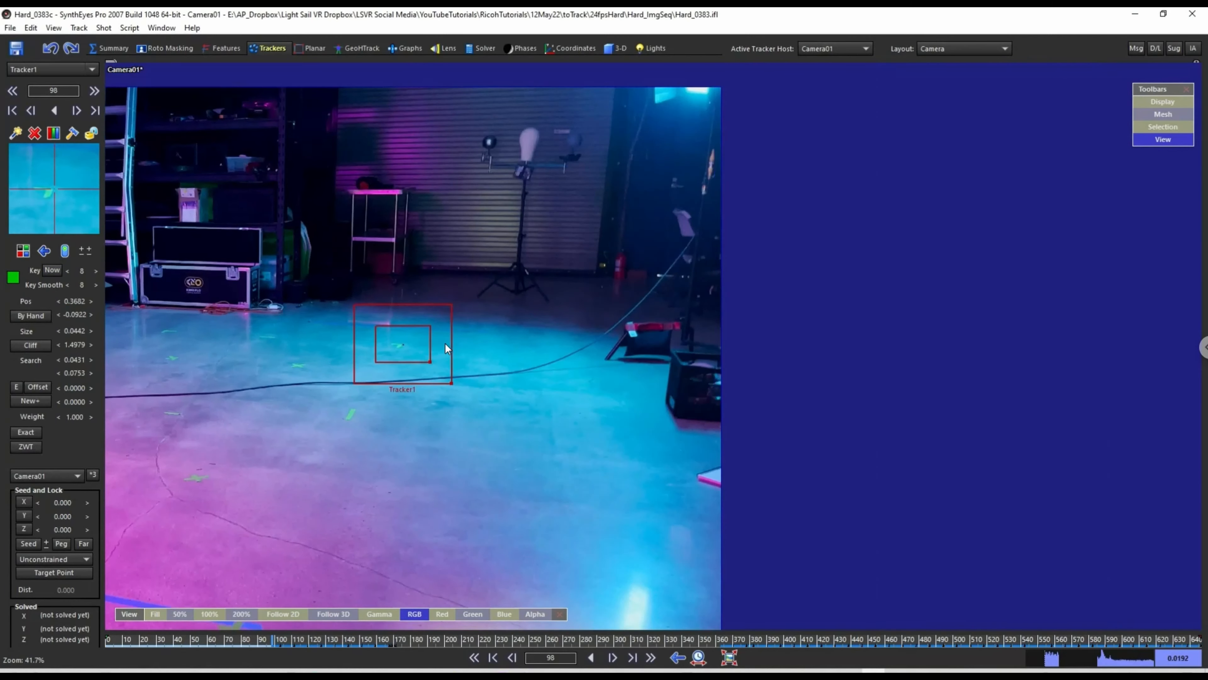
key(s)
key(s)
middle_drag(409, 405, 484, 397)
key(space)
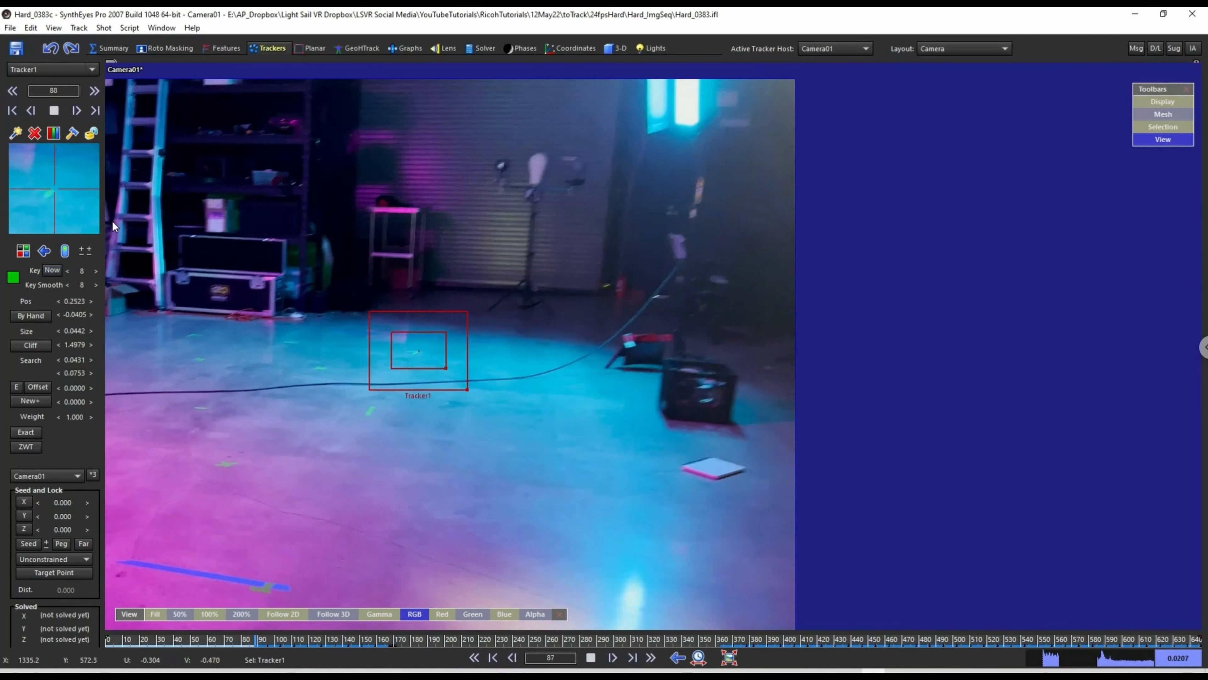
key(space)
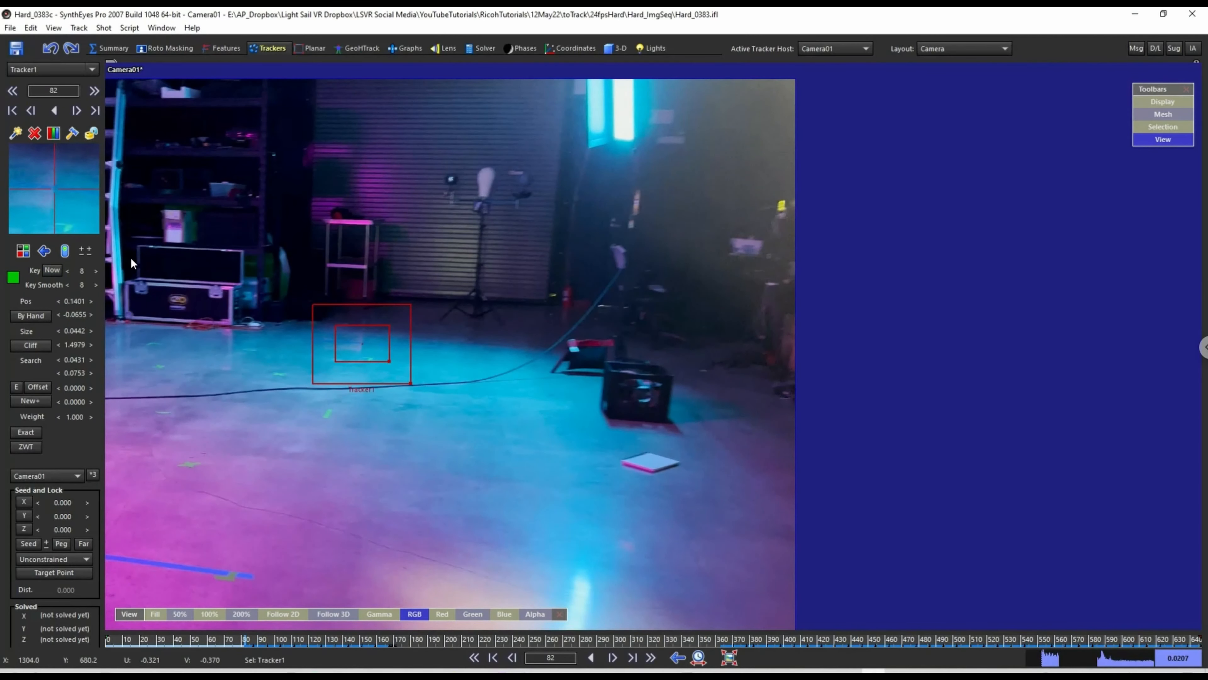
Go back to the keyed frame 95, re-key Tracker1 on the blurred L mark's corner at frames 93 and 92, and track to frame 91.
key(f)
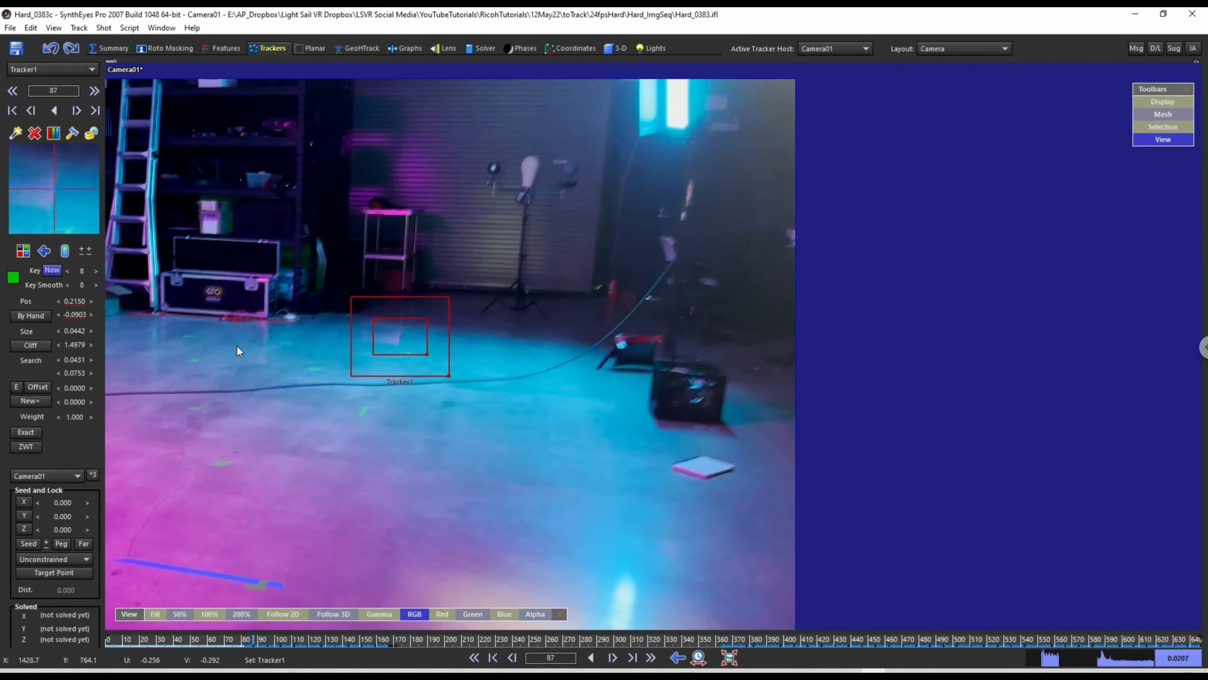
key(f)
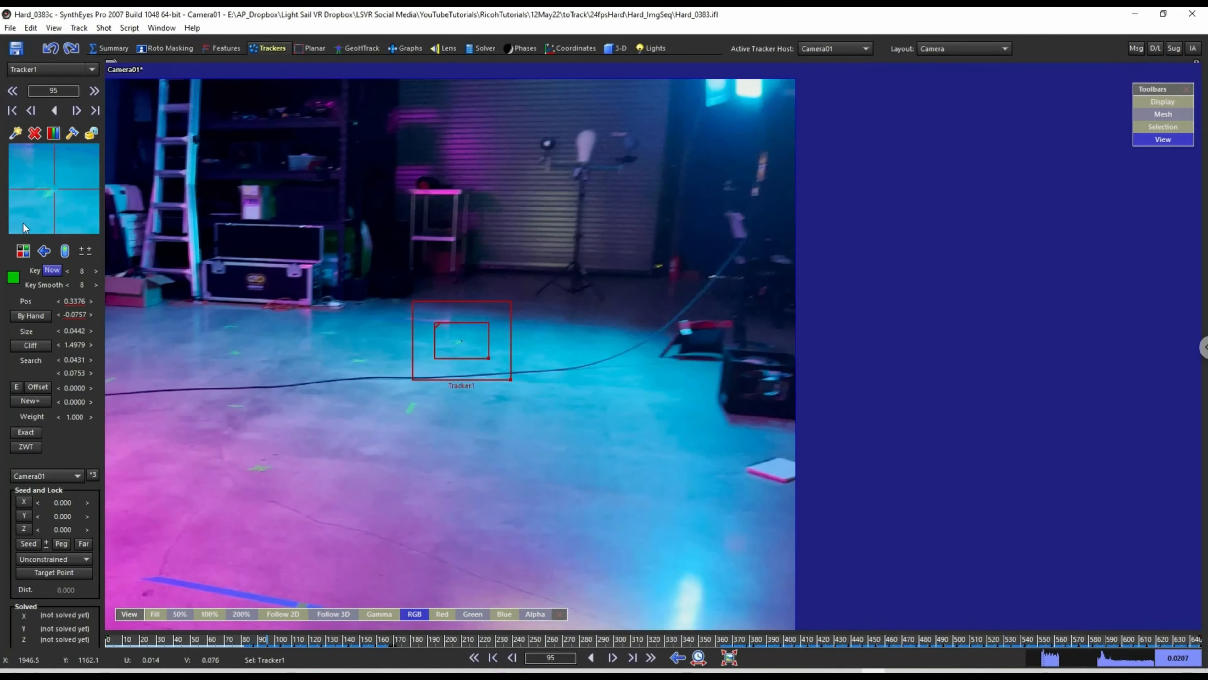
scroll(499, 325, up, 8)
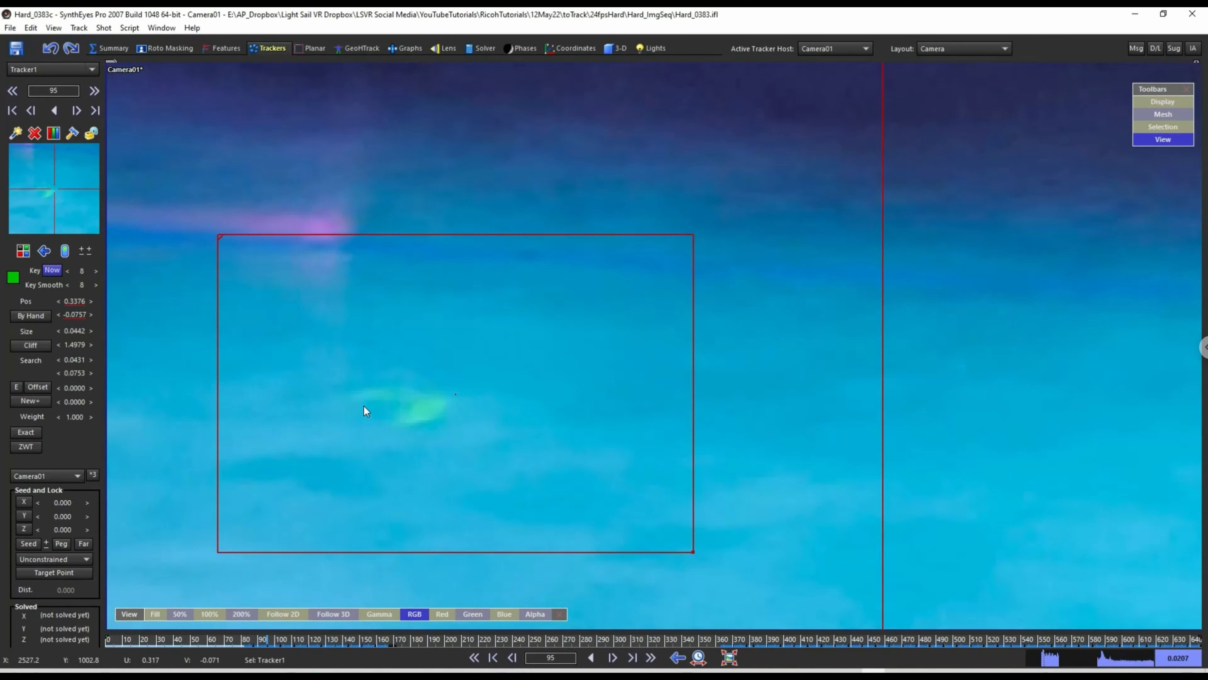
key(s)
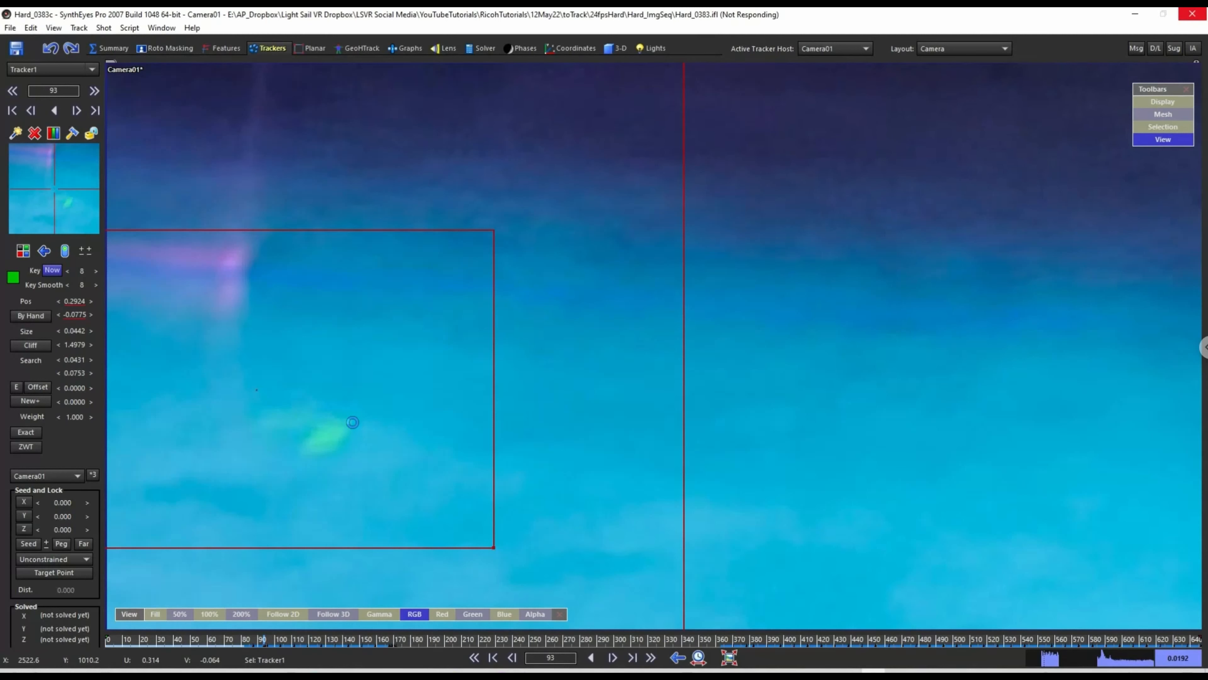
click(353, 423)
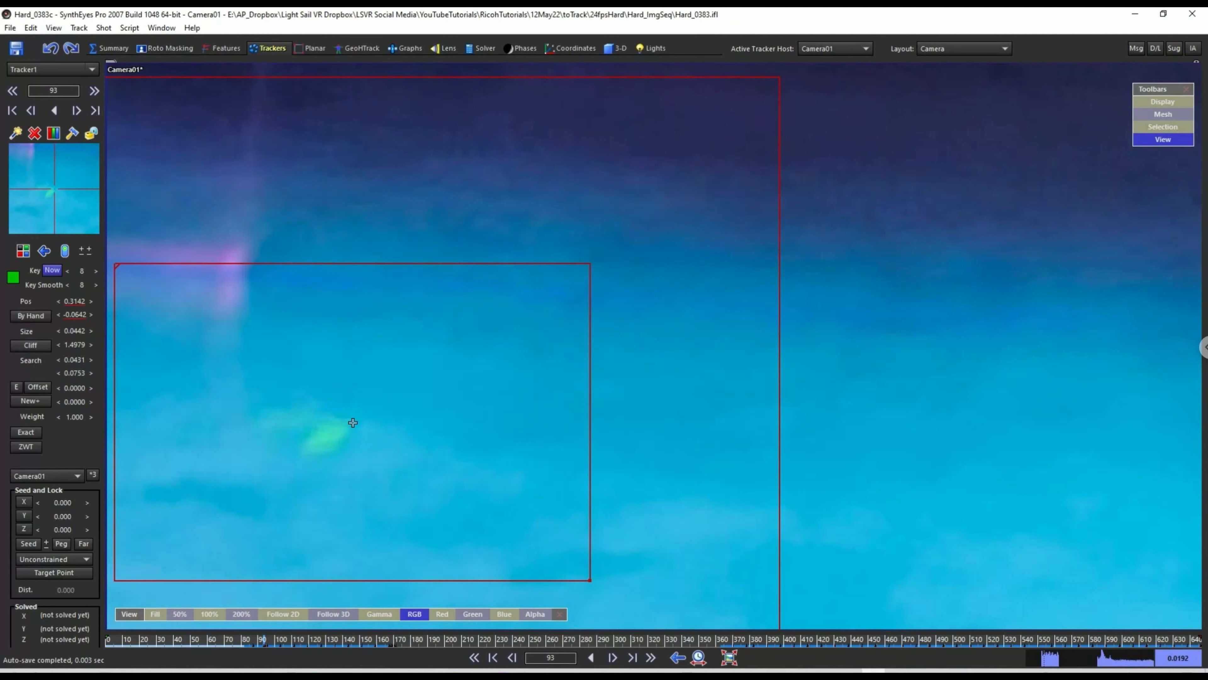
key(s)
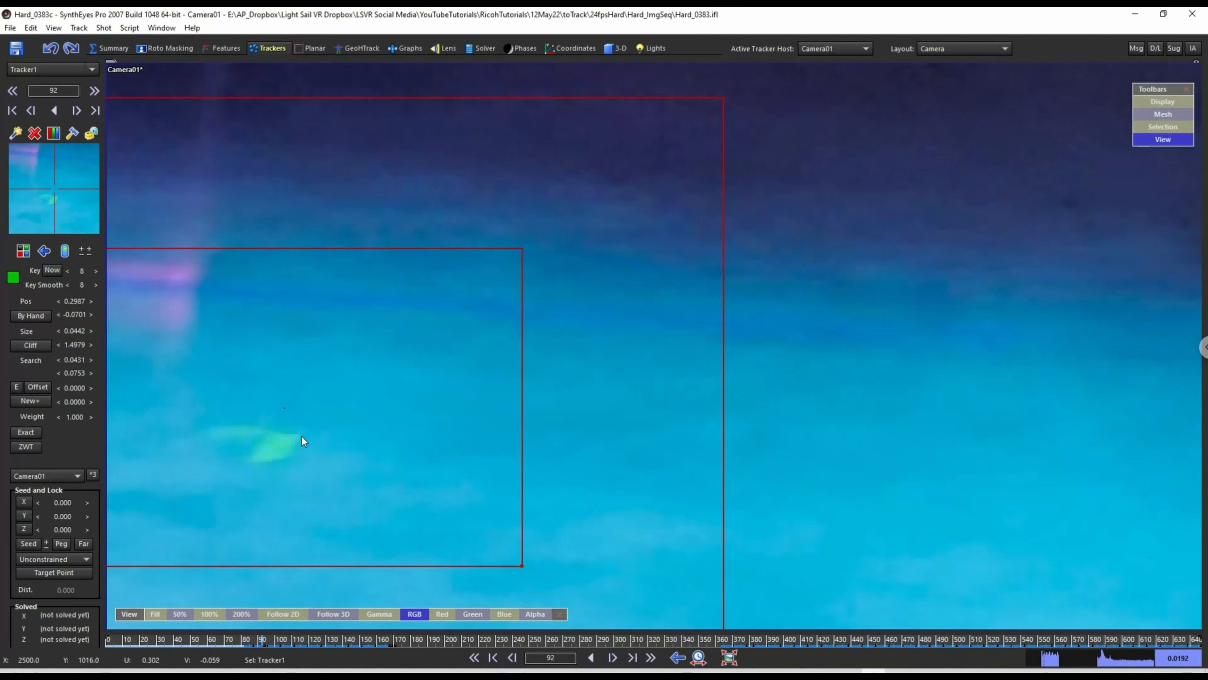
click(301, 436)
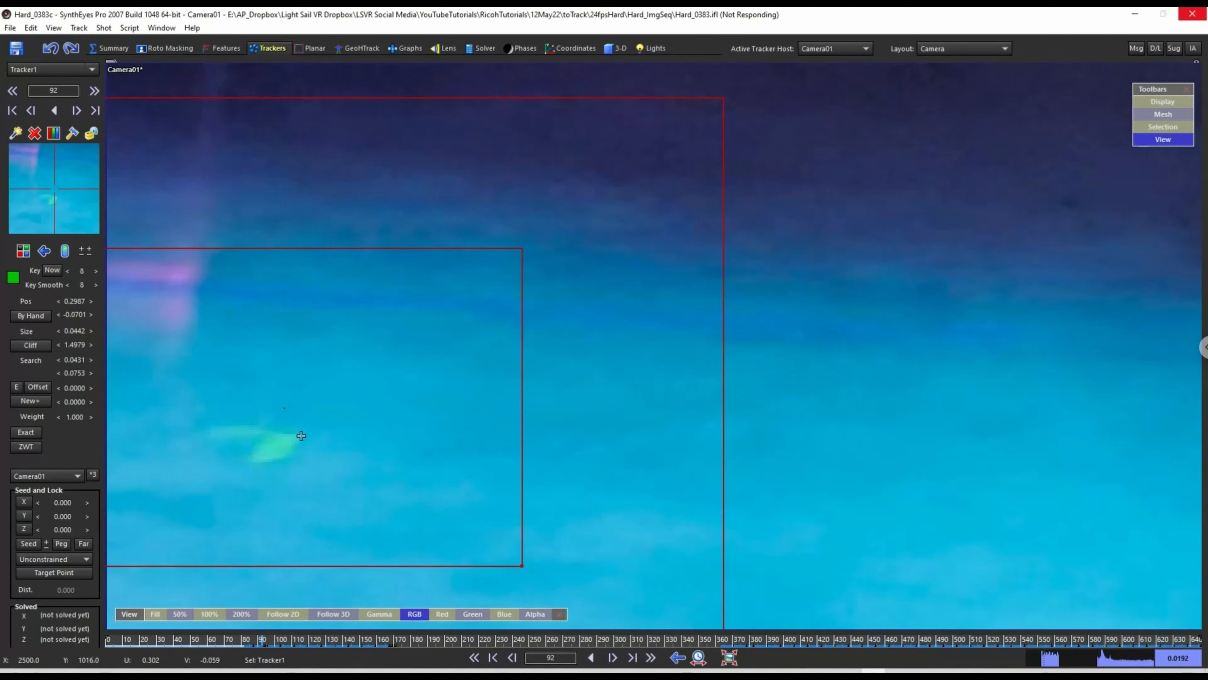
key(s)
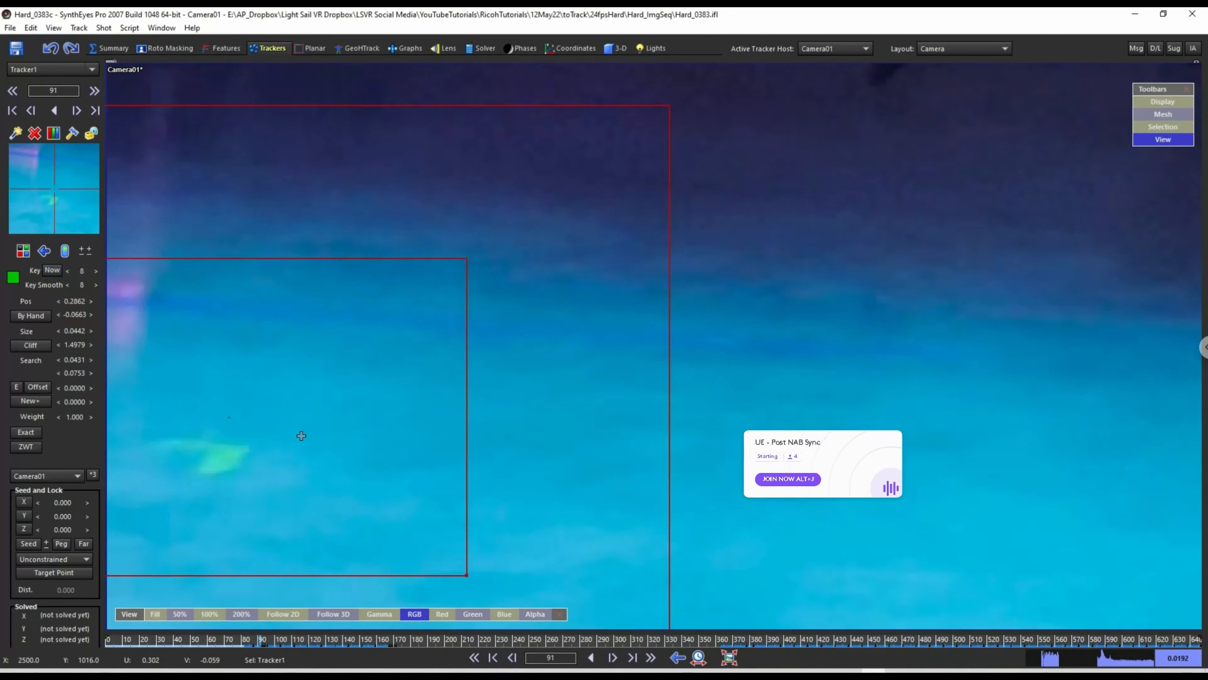
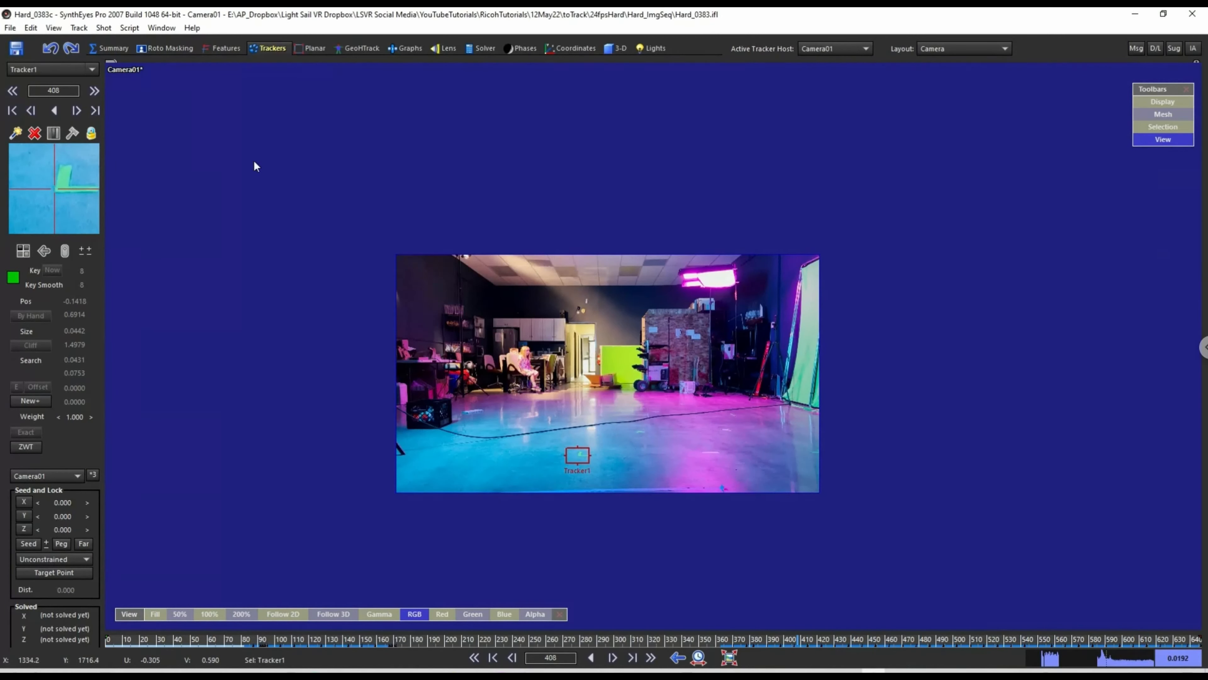
Set playback to Normal Speed and play the shot in reverse from frame 408.
click(55, 28)
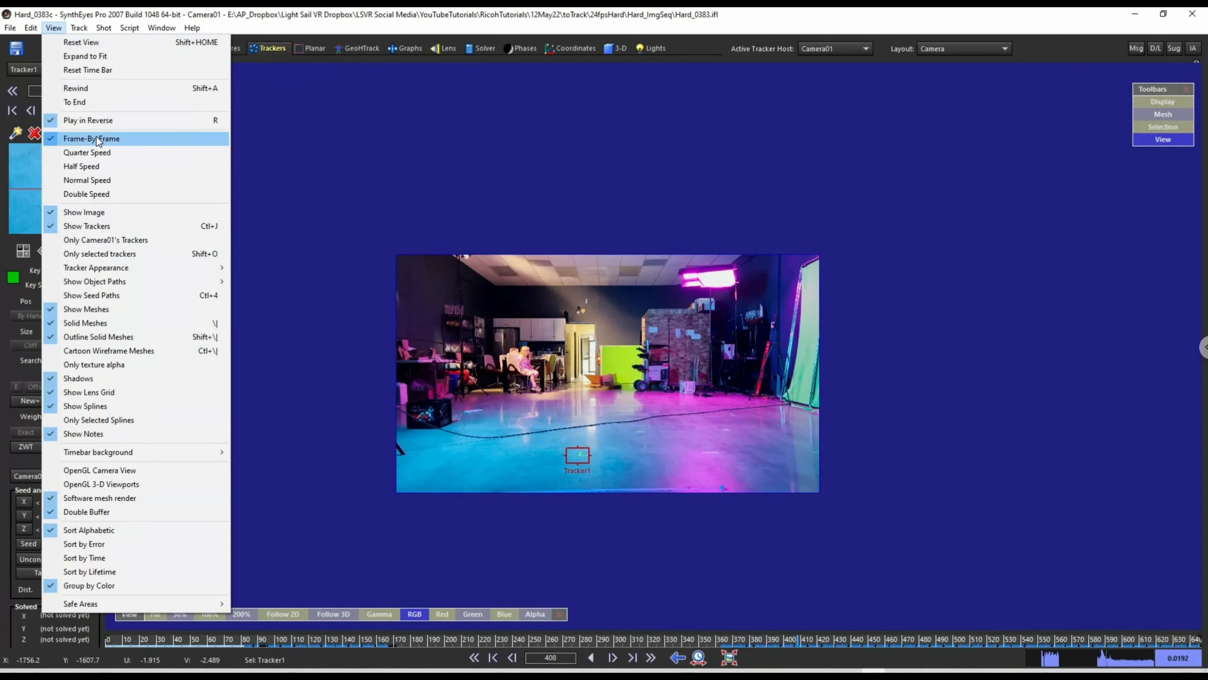
click(107, 180)
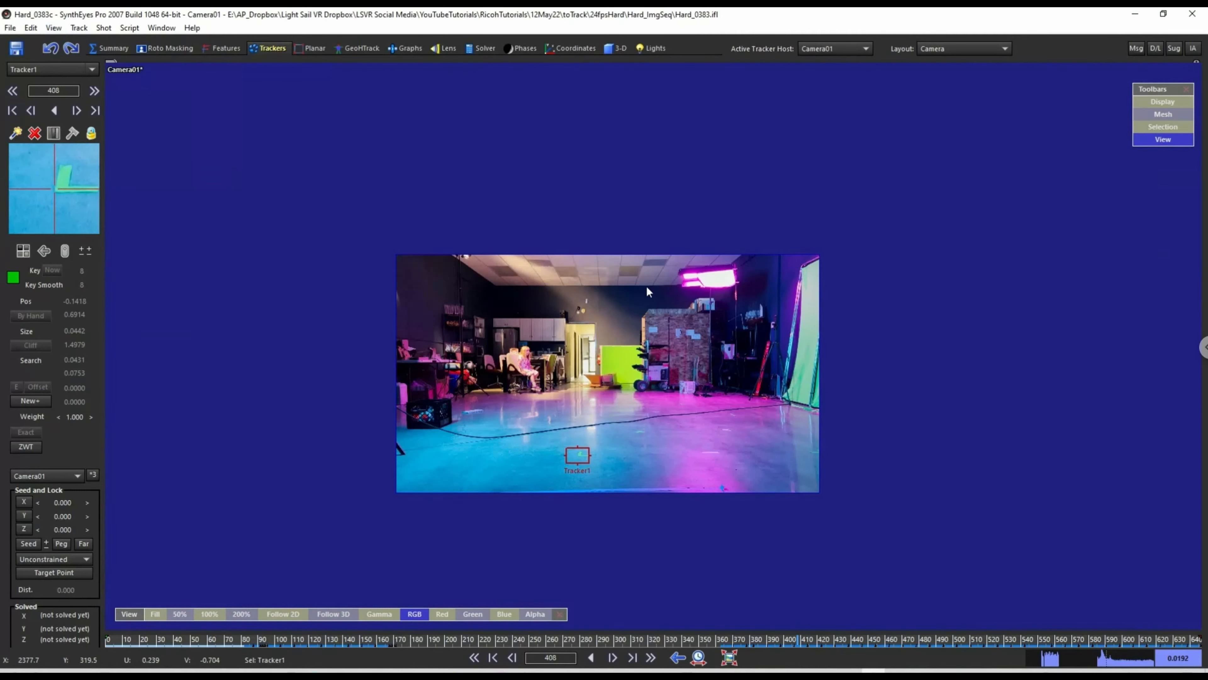
key(space)
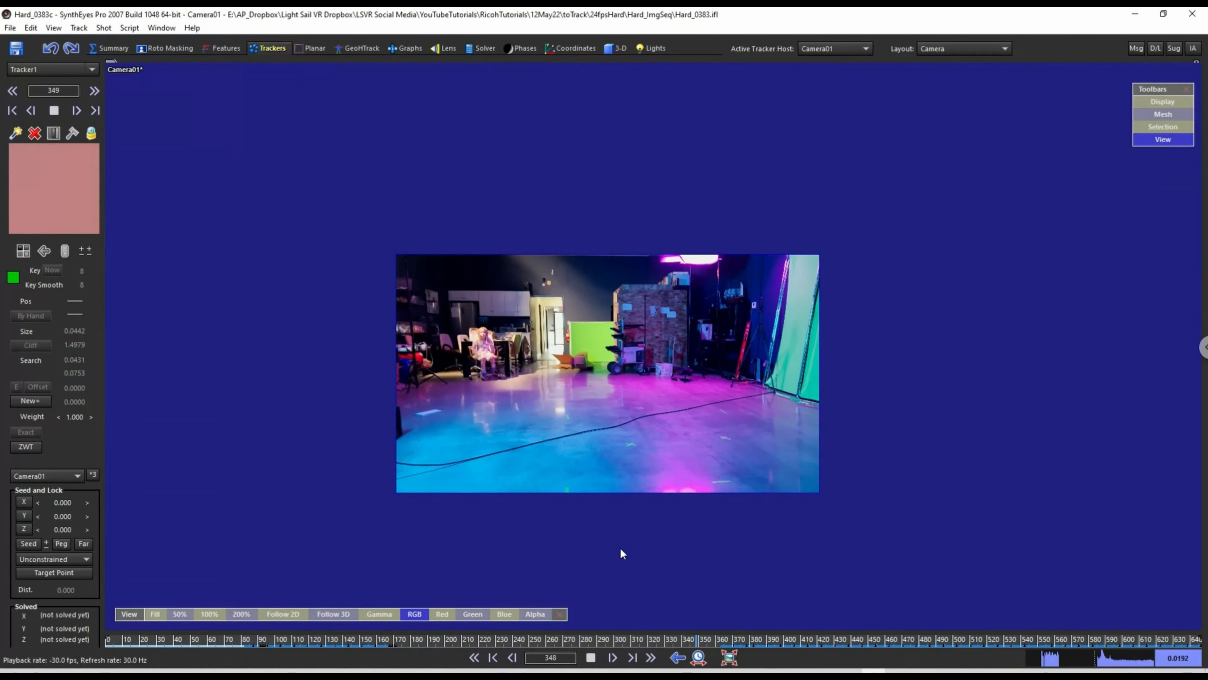
click(622, 553)
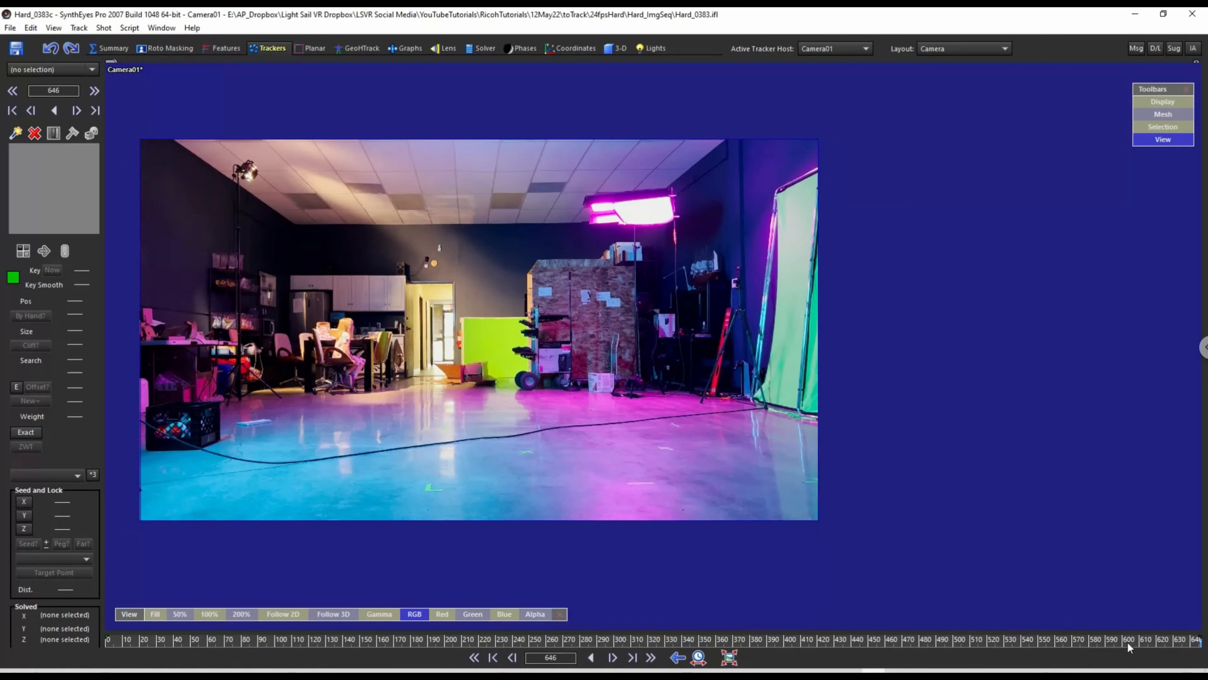
At the last frame, 646, place trackers on the green X and on the pale X and straight tape marks on the floor.
click(996, 640)
mouse_move(948, 643)
mouse_down()
mouse_move(680, 655)
mouse_move(770, 656)
mouse_move(768, 641)
mouse_move(895, 632)
mouse_move(1056, 647)
mouse_move(768, 641)
mouse_up()
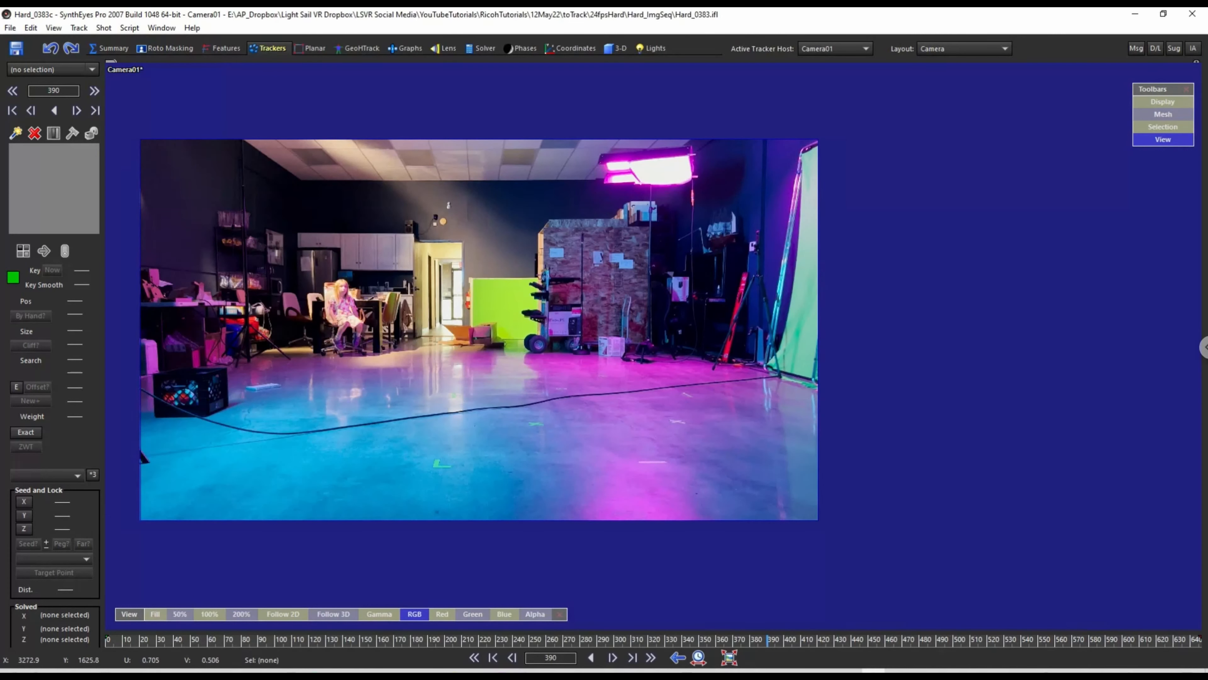
mouse_move(768, 642)
mouse_down()
mouse_move(72, 633)
mouse_move(1199, 639)
mouse_up()
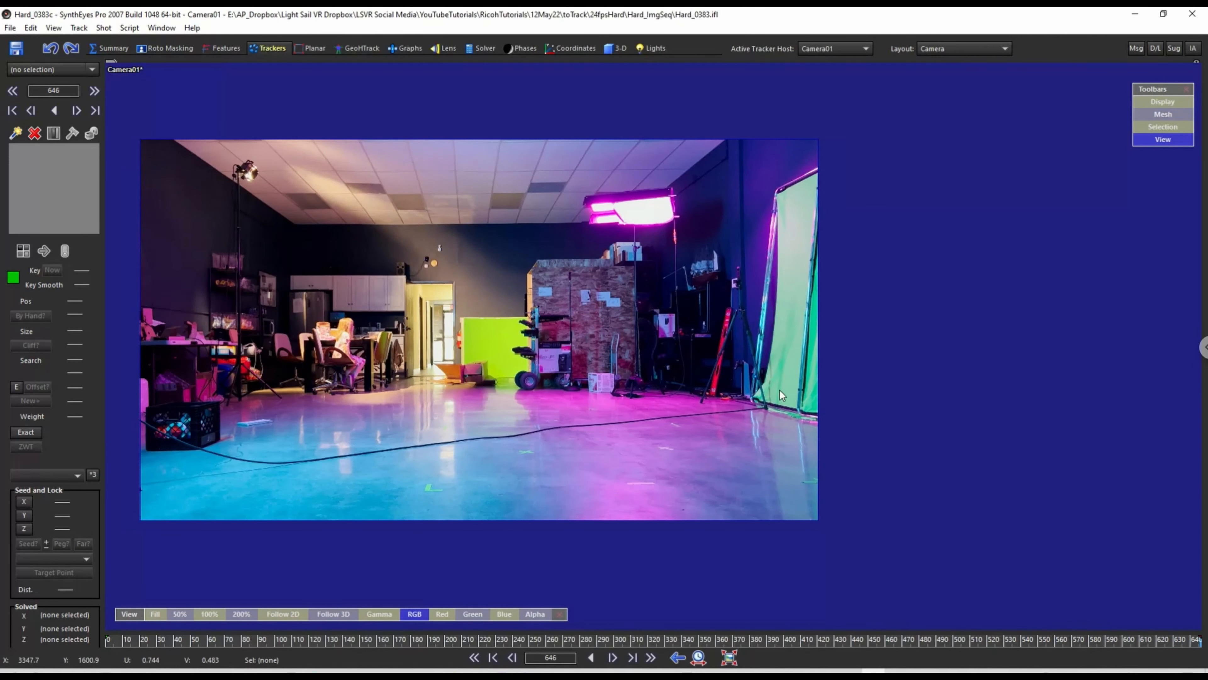
click(526, 453)
scroll(526, 452, up, 3)
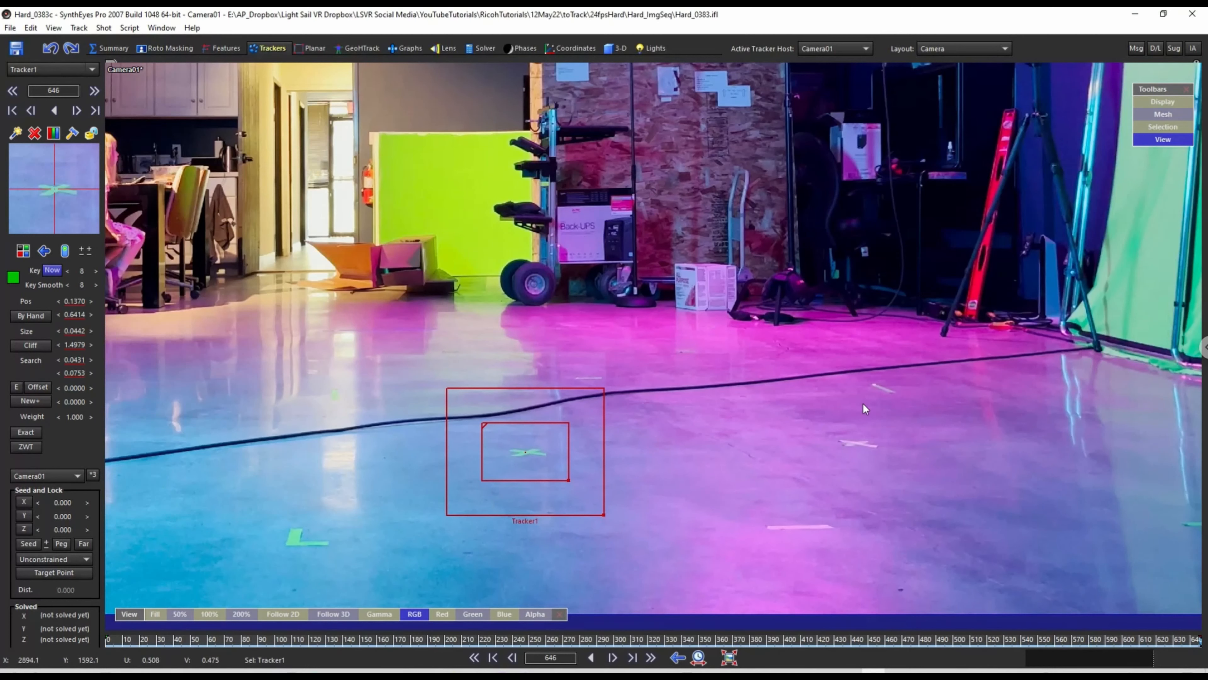
click(856, 443)
click(798, 528)
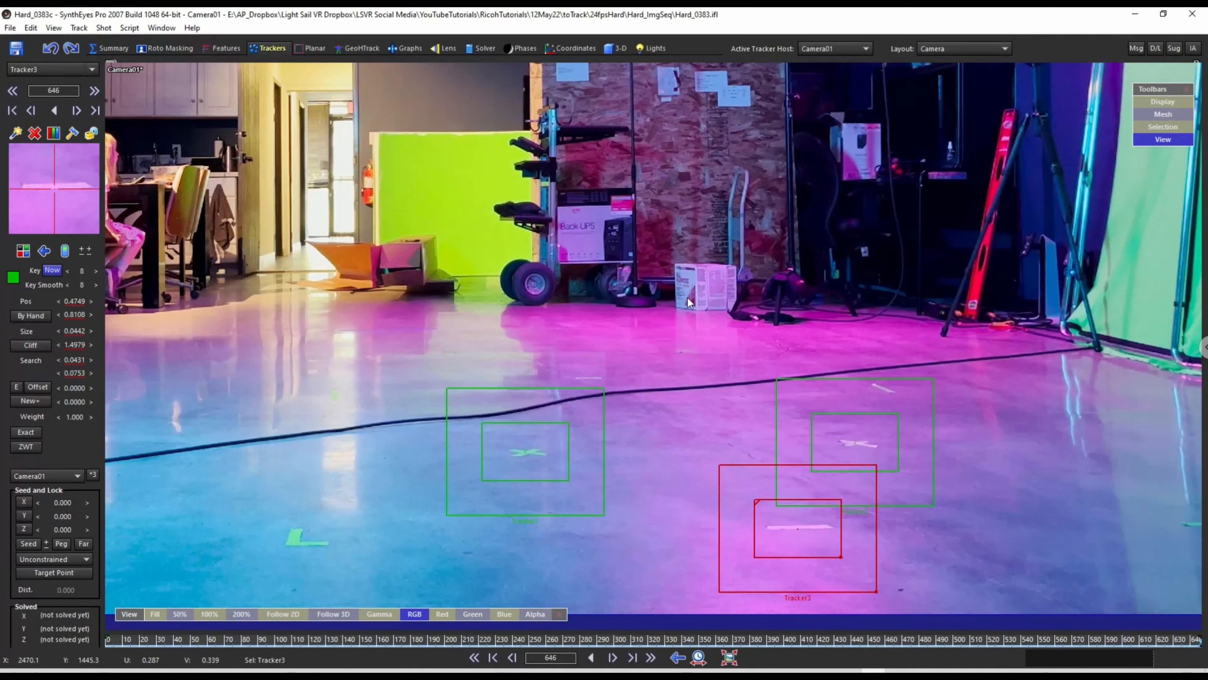
Add trackers on the small white box, the Back-UPS box and the leftmost paper on the plywood cabinet, resizing them to fit.
click(686, 280)
click(592, 231)
drag(600, 249, 629, 260)
scroll(828, 214, up, 4)
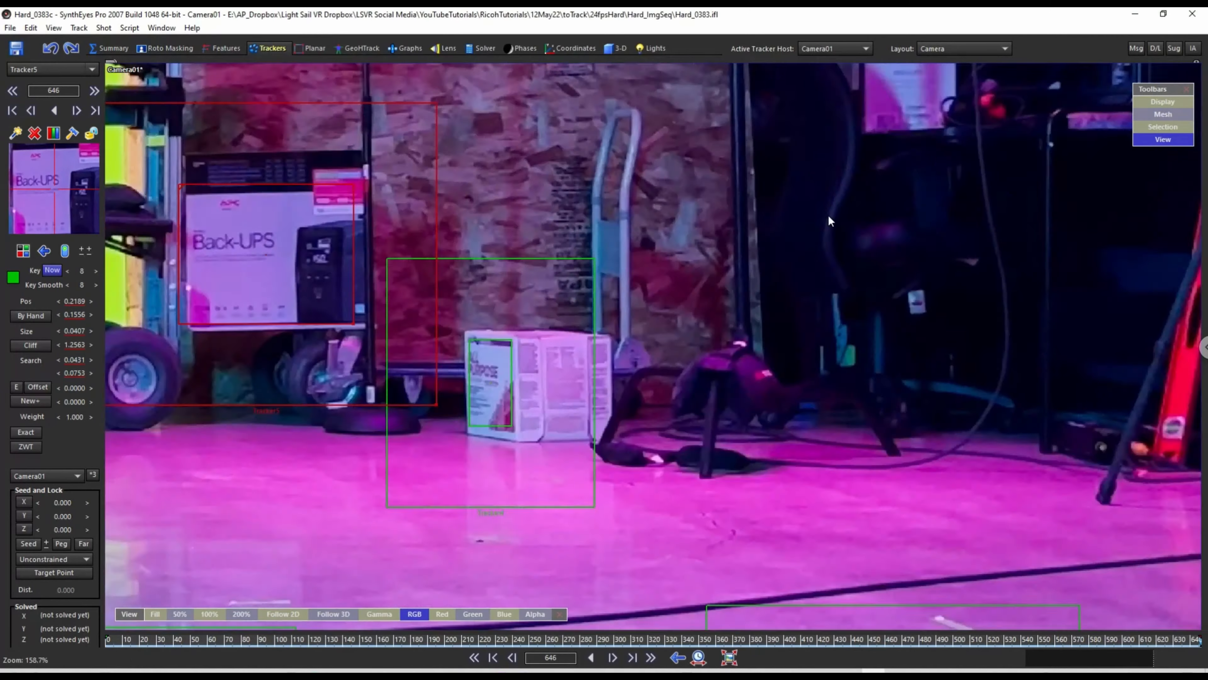
middle_drag(828, 215, 952, 565)
click(307, 185)
drag(395, 255, 344, 211)
Add a tracker on the pale items on the dark wall shelf beside the pink light and size it to enclose them.
scroll(344, 211, down, 2)
middle_drag(796, 99, 349, 214)
scroll(349, 214, up, 2)
click(554, 251)
drag(588, 276, 642, 353)
Add a tracker on the green board's upper-left corner and shrink its search area to about 0.0218 by 0.0307.
middle_drag(285, 371, 1047, 447)
scroll(352, 461, down, 6)
middle_drag(219, 397, 127, 309)
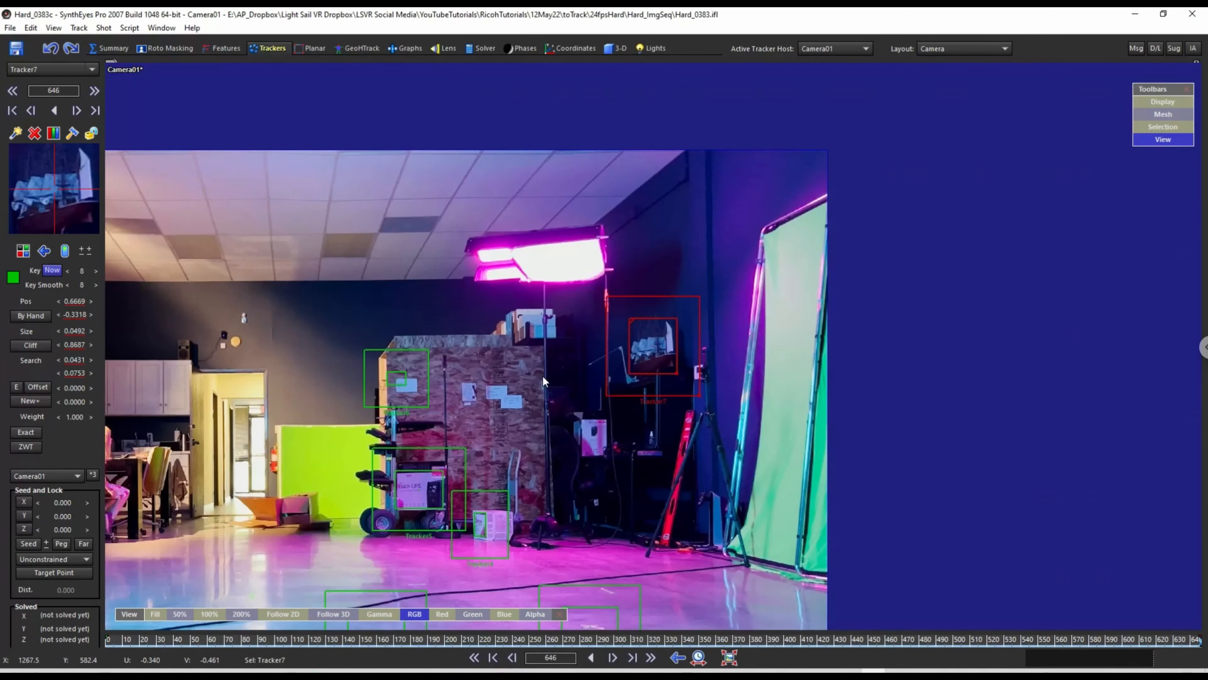
scroll(321, 452, up, 8)
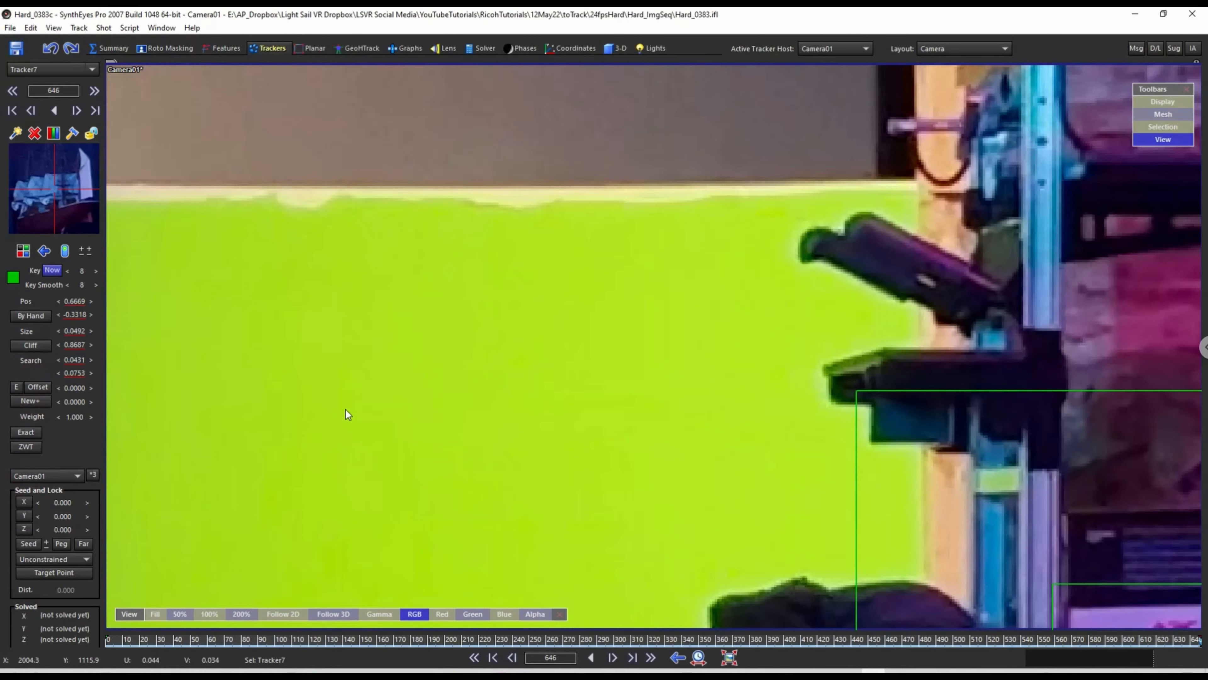
scroll(380, 409, down, 8)
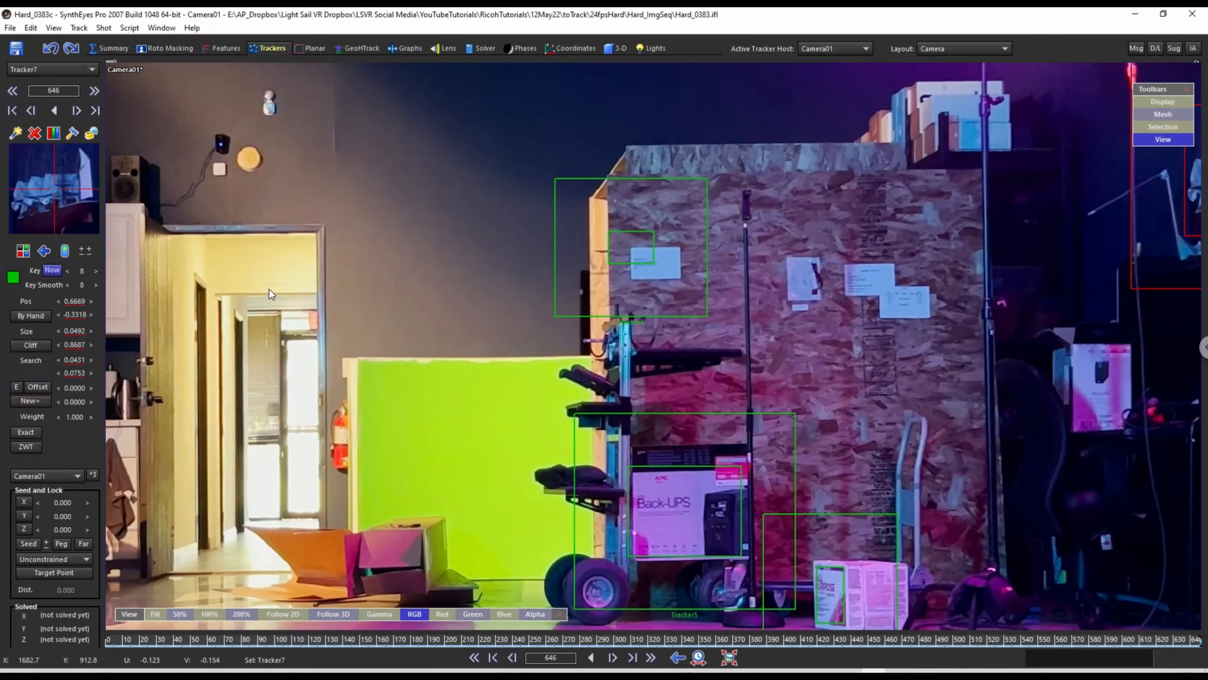
click(343, 358)
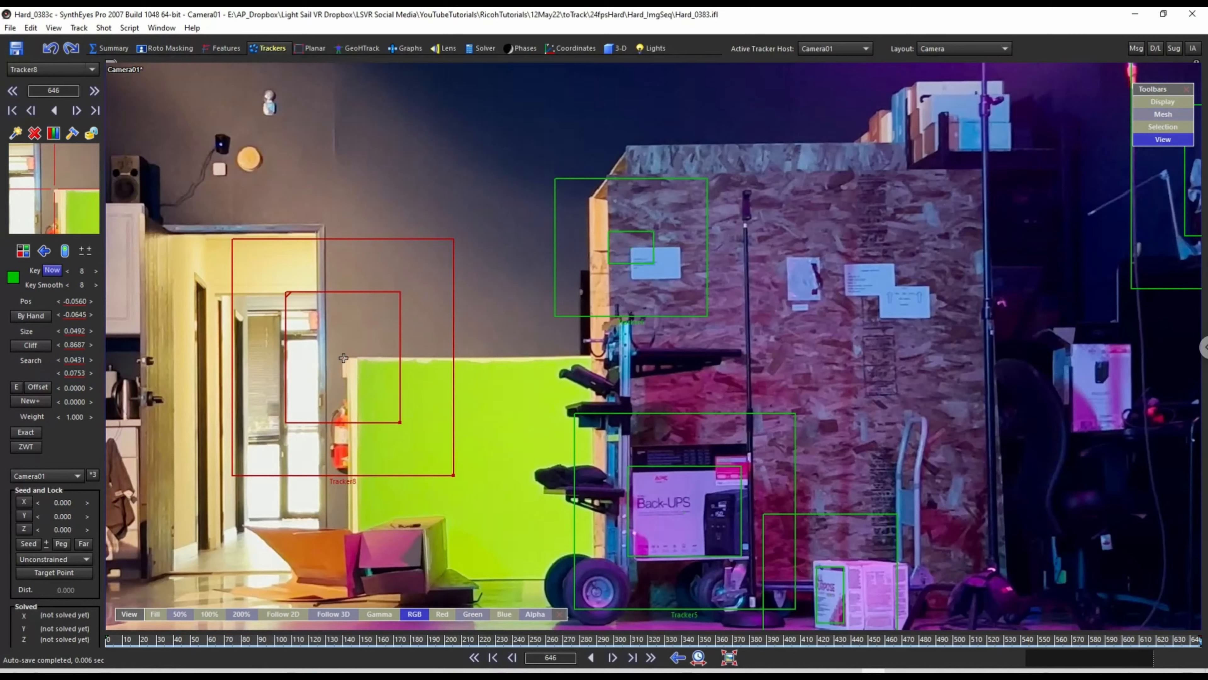
scroll(344, 358, down, 3)
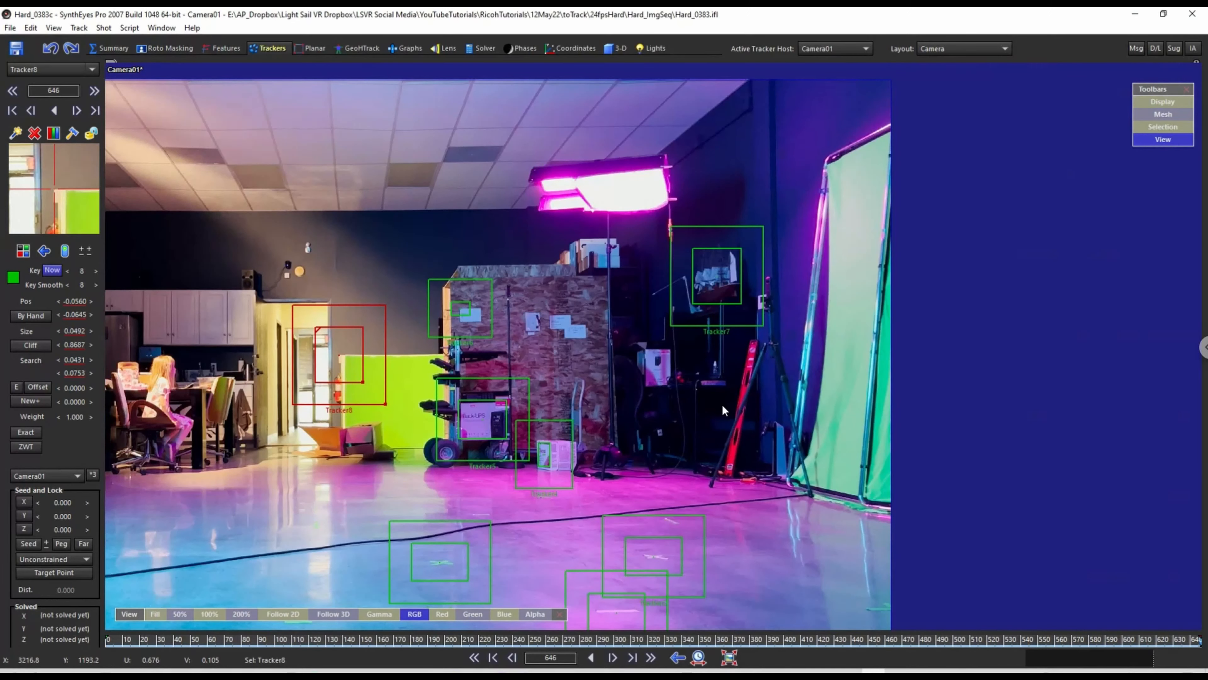
key(5)
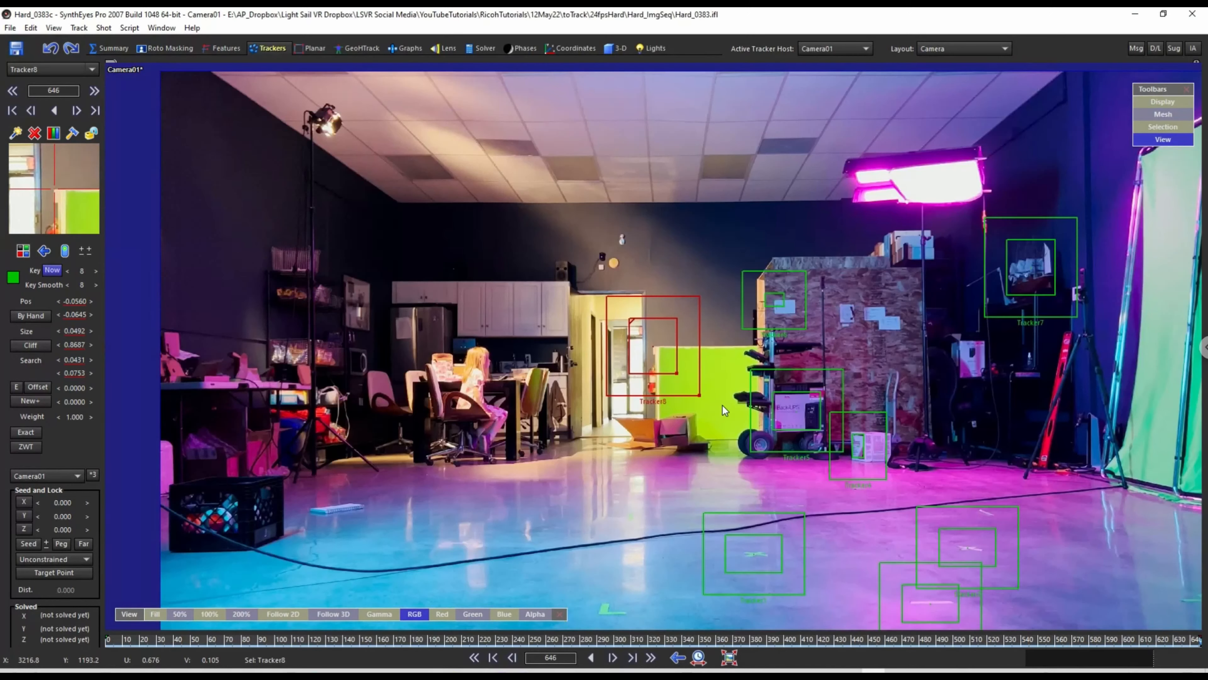
scroll(719, 384, up, 5)
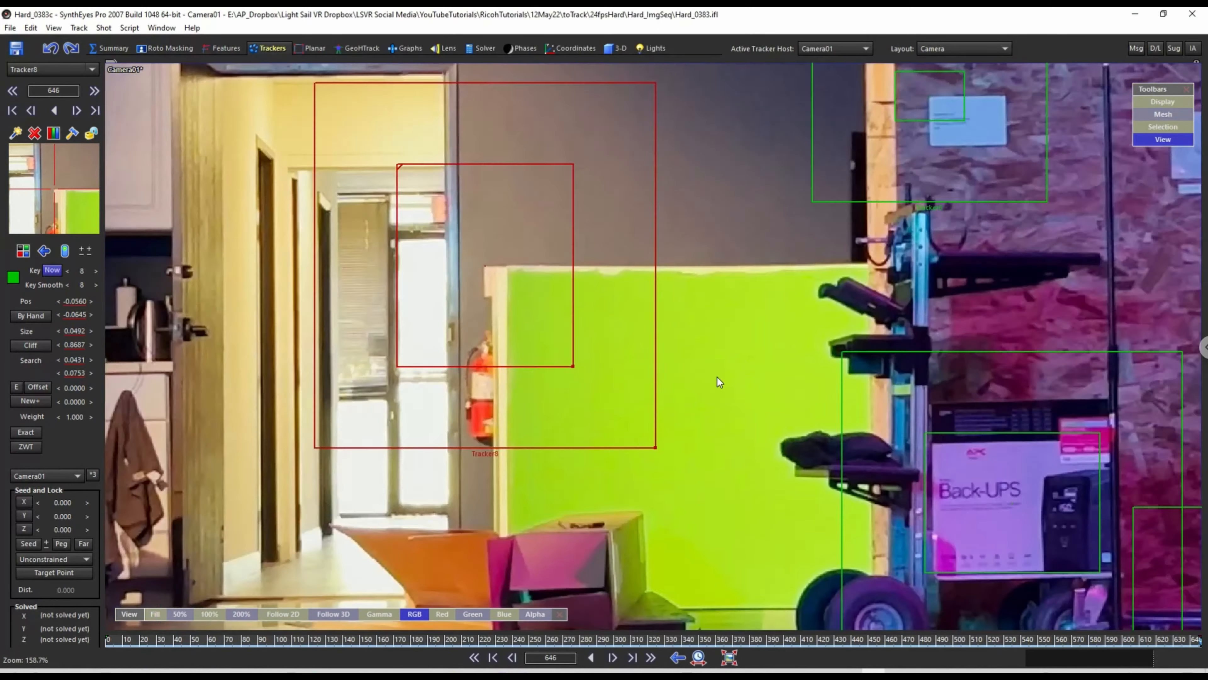
scroll(717, 381, down, 2)
drag(654, 447, 514, 286)
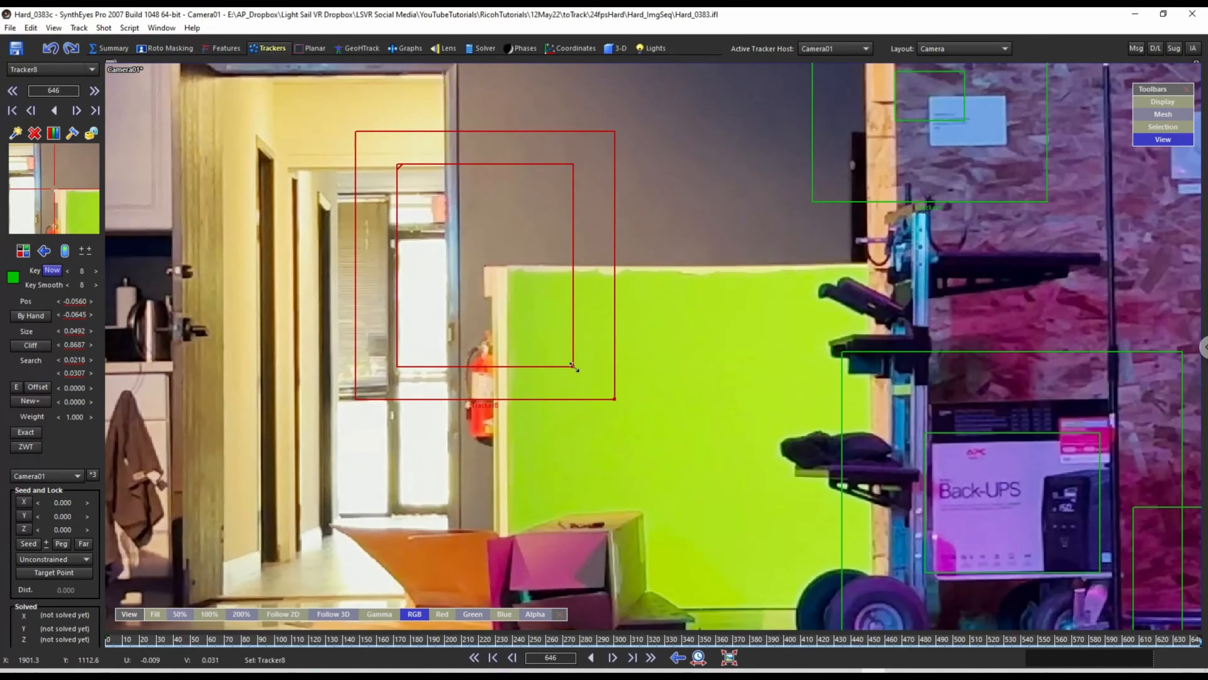
Add small trackers on the stand's foot by the red ladder and on the lower part of the green screen.
scroll(770, 426, down, 5)
scroll(803, 419, up, 3)
scroll(801, 469, down, 3)
scroll(987, 562, up, 5)
click(809, 458)
scroll(1055, 421, down, 5)
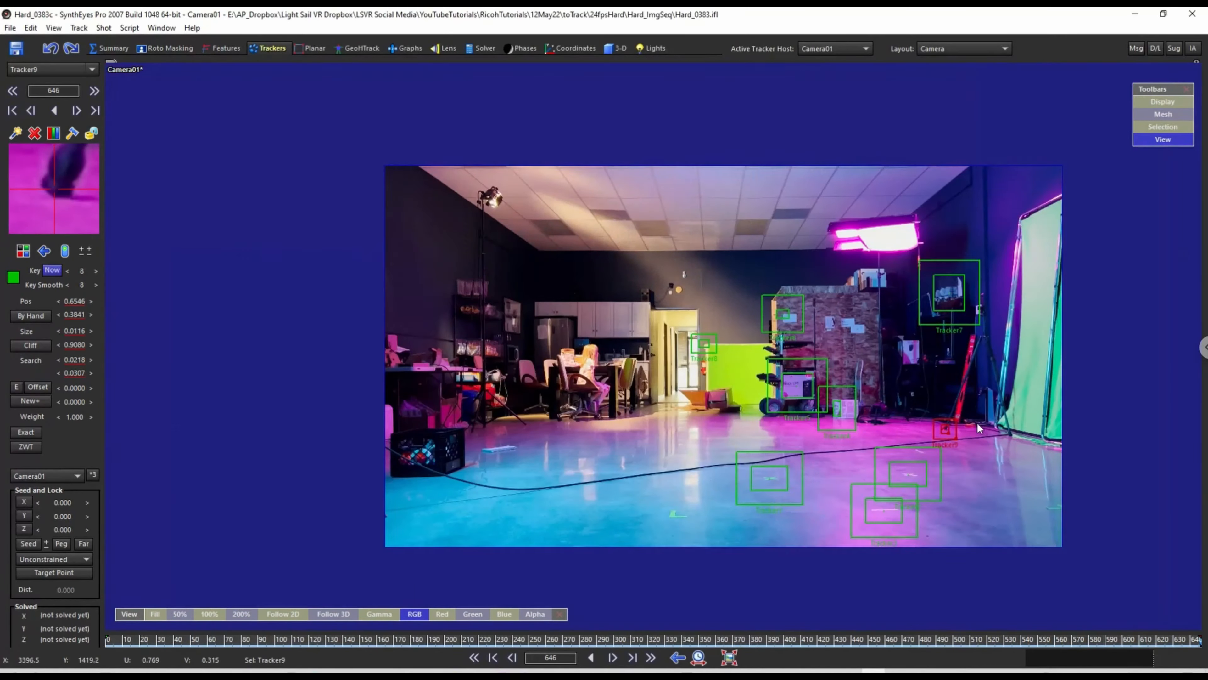
scroll(1128, 415, up, 5)
click(1086, 415)
drag(1115, 436, 1107, 438)
scroll(694, 382, down, 6)
Select all eleven trackers and turn off the Stop on auto-key tracking option.
scroll(472, 384, down, 4)
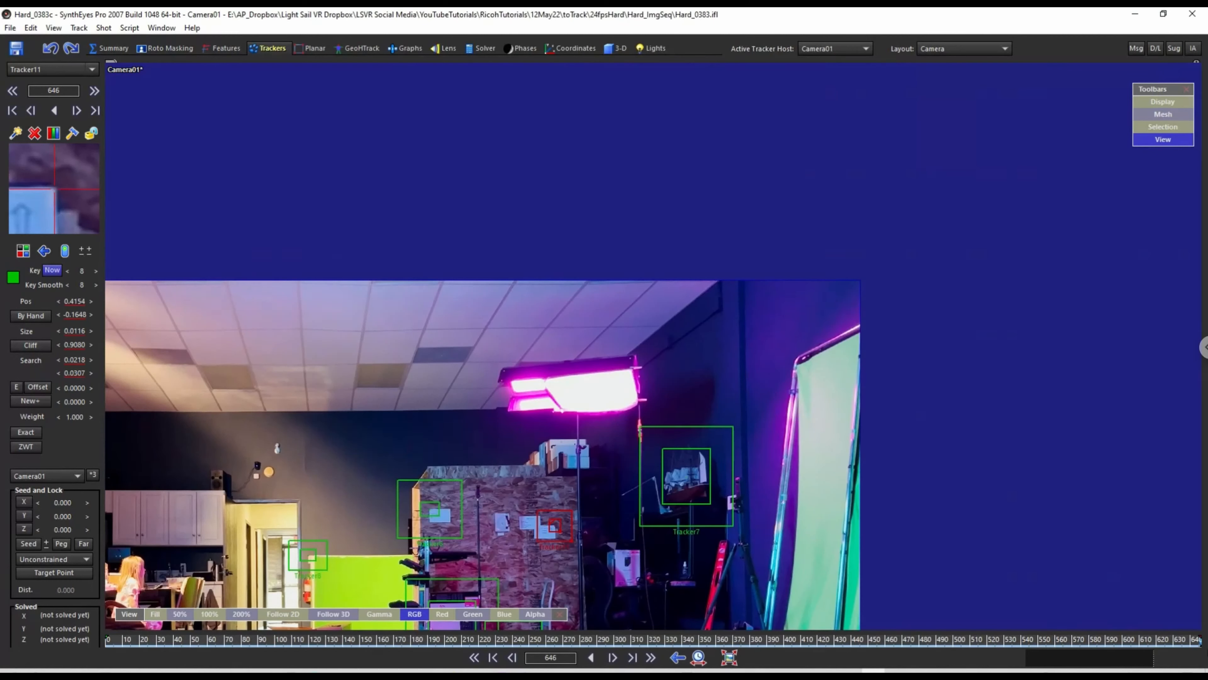
scroll(770, 457, down, 6)
middle_drag(713, 498, 676, 409)
scroll(666, 414, up, 5)
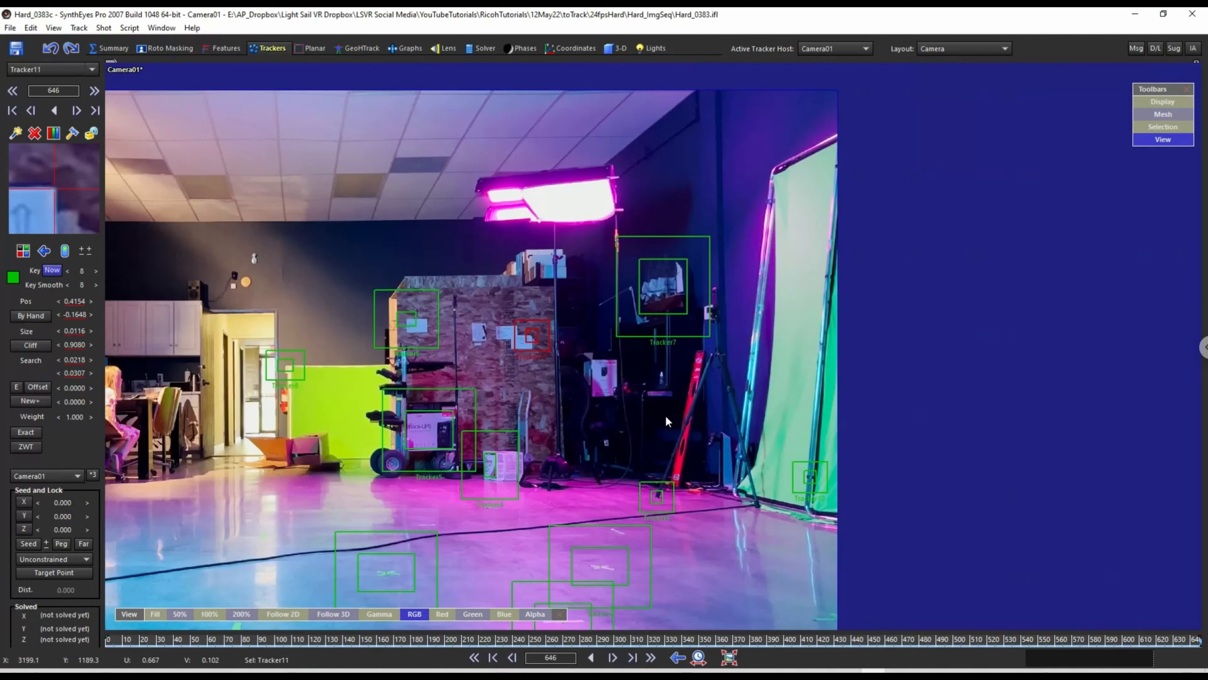
key(ctrl+a)
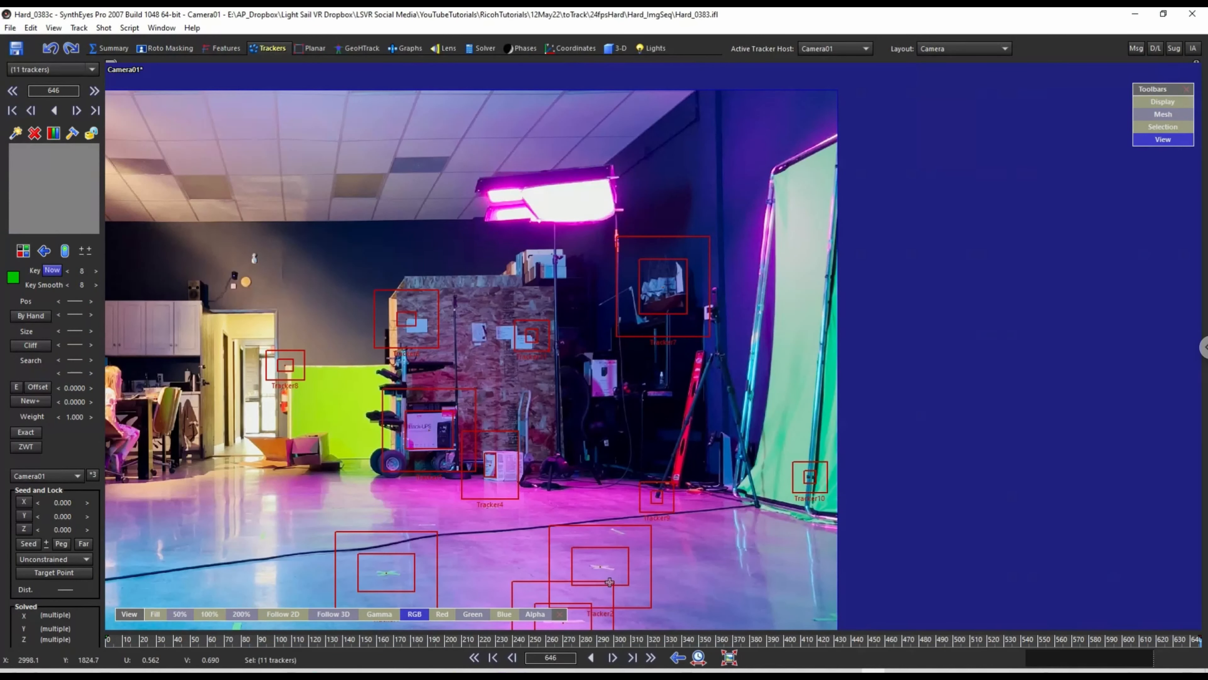
scroll(610, 581, down, 4)
middle_drag(679, 536, 676, 433)
scroll(676, 433, up, 2)
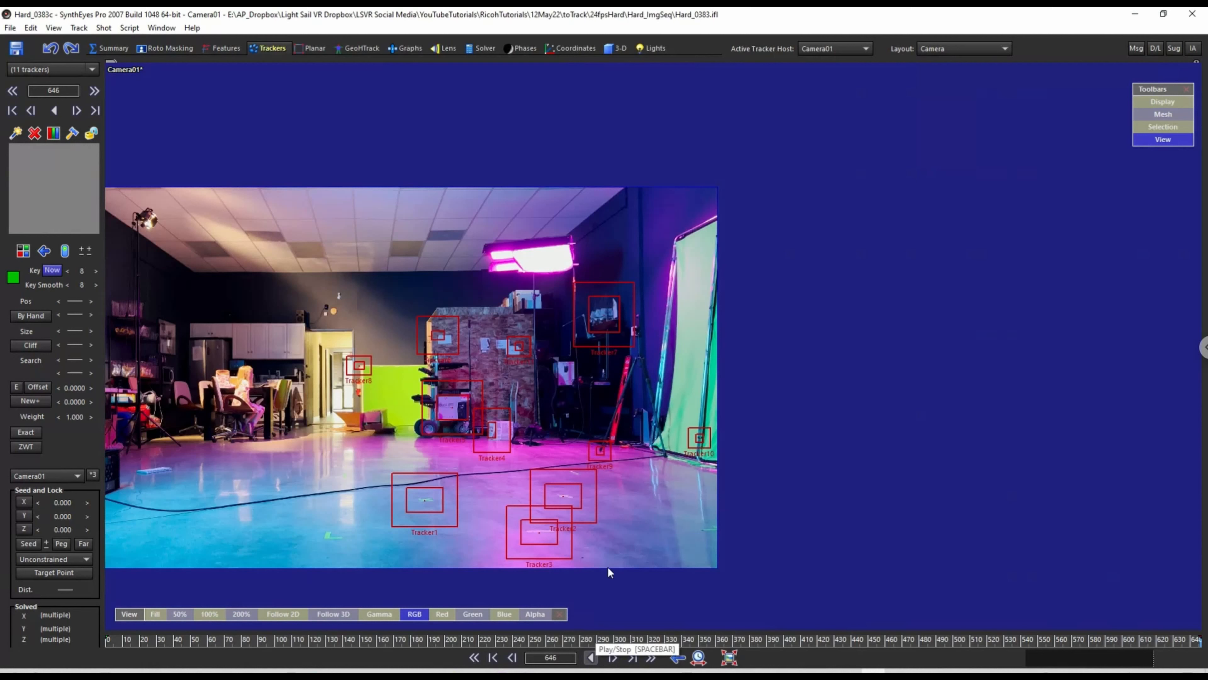
click(81, 28)
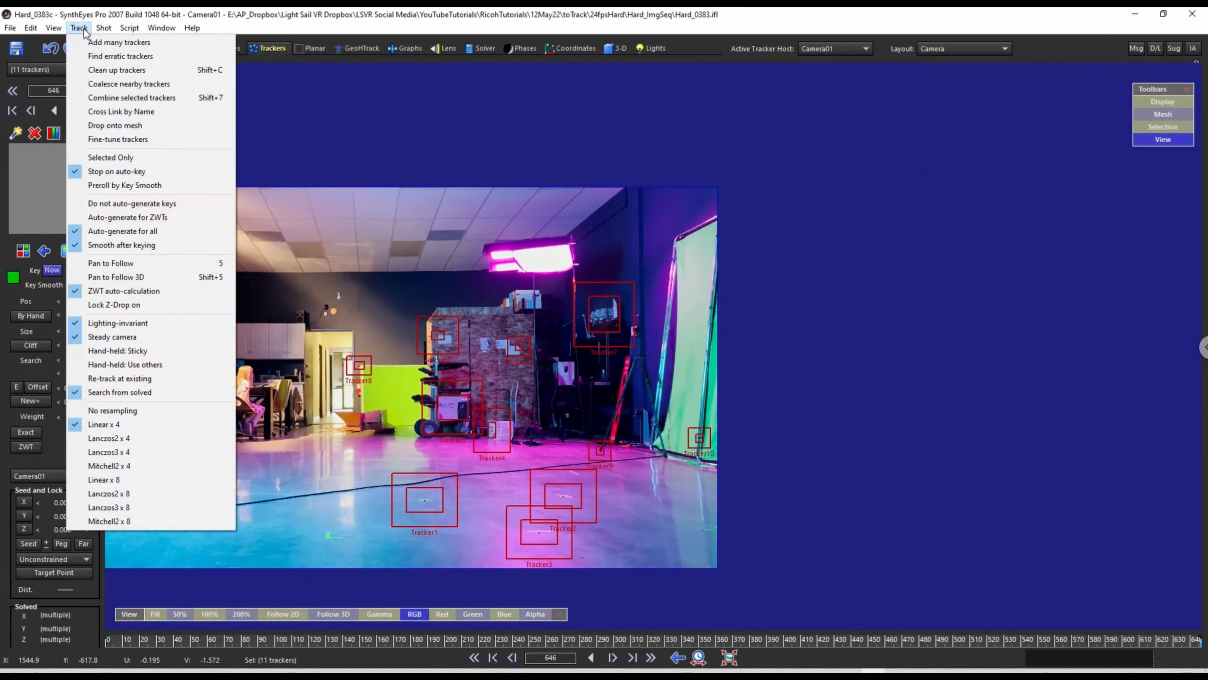
click(124, 171)
click(104, 28)
mouse_move(79, 27)
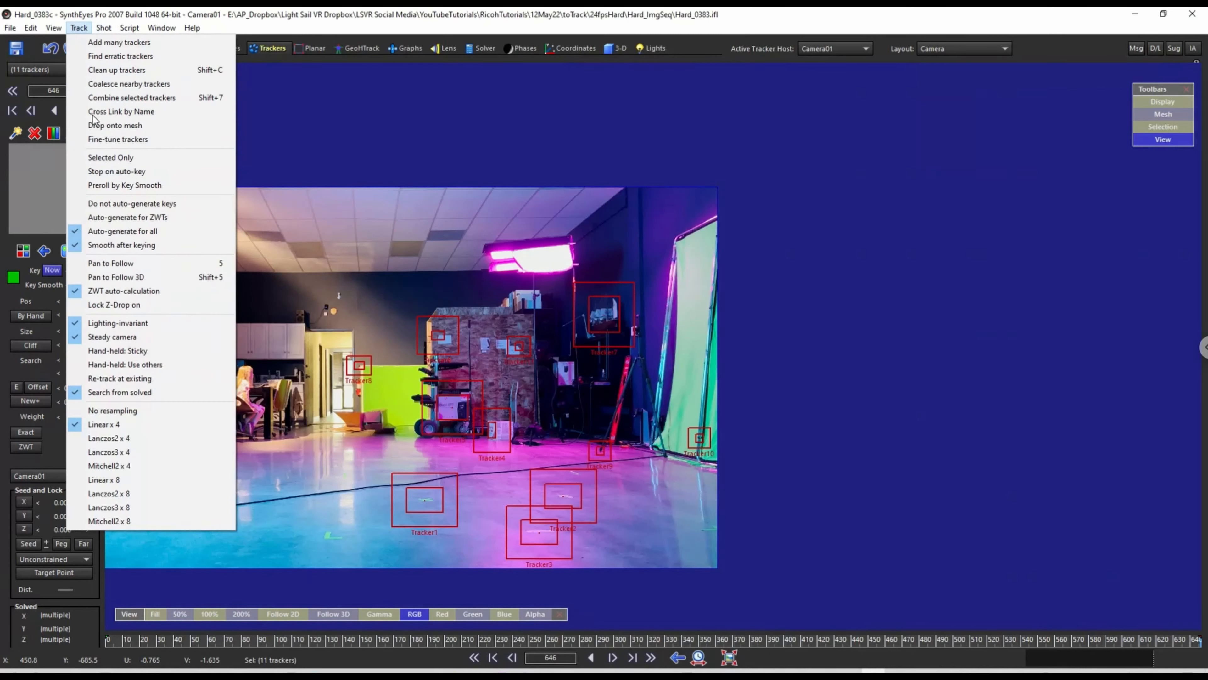
click(1025, 253)
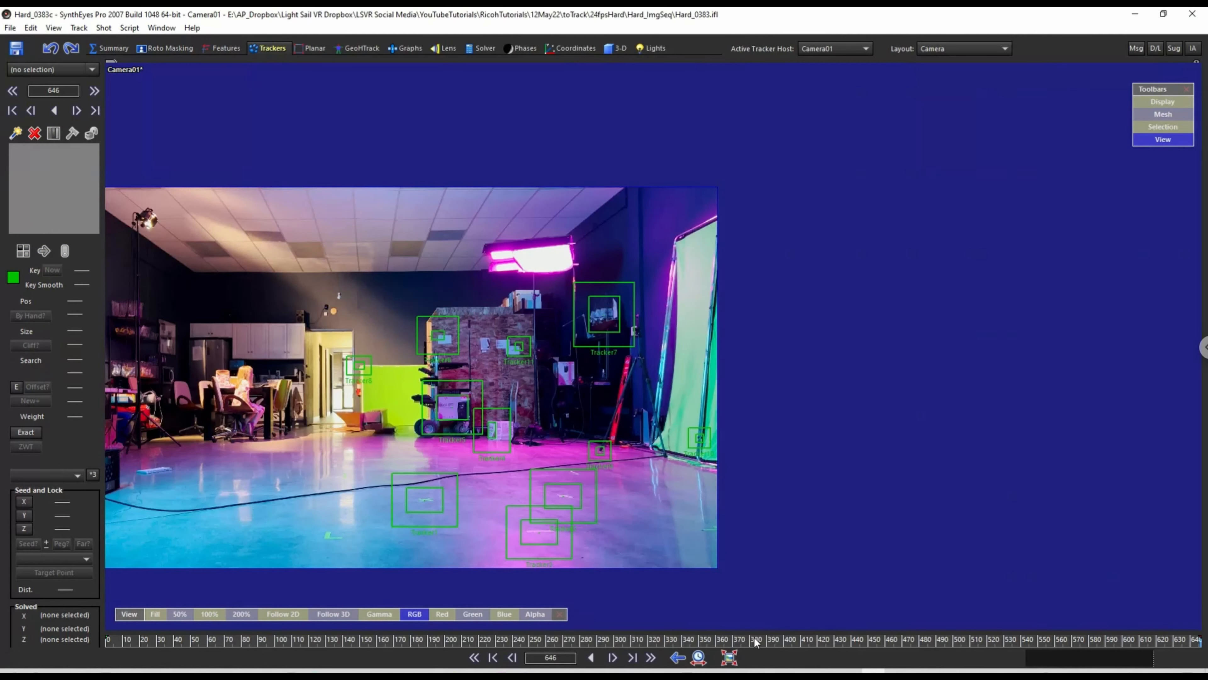
Track all eleven trackers backward from frame 646, halt at frame 387, and lock them.
key(ctrl+a)
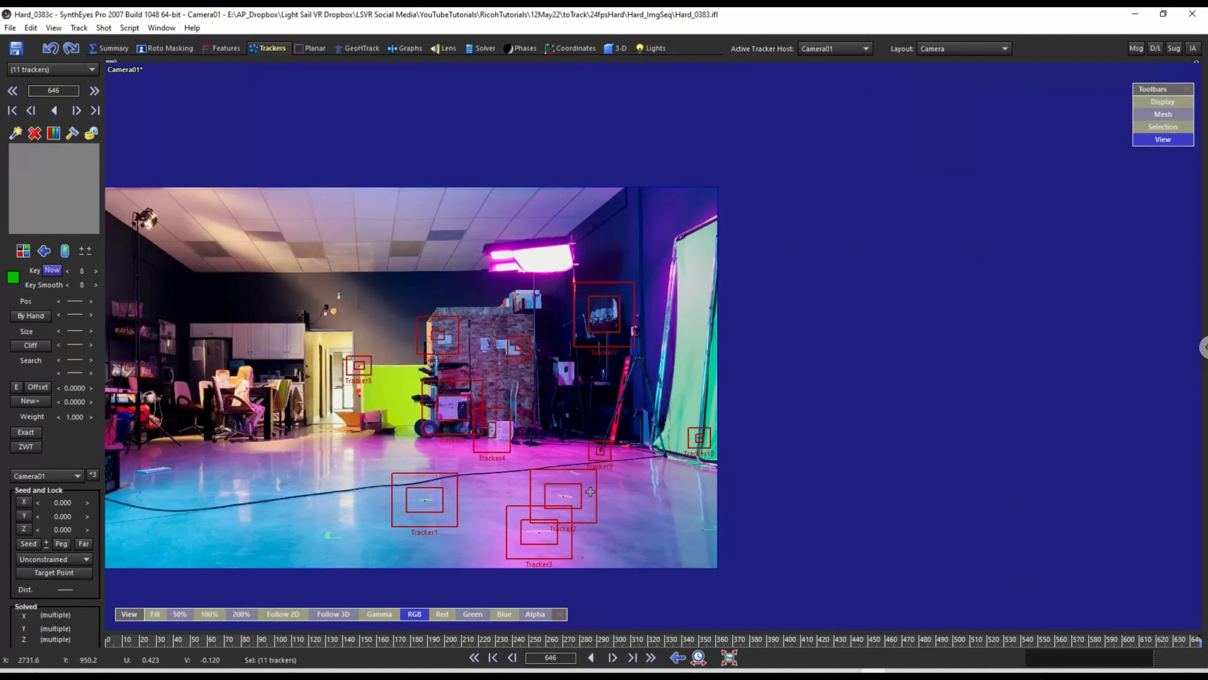
key(space)
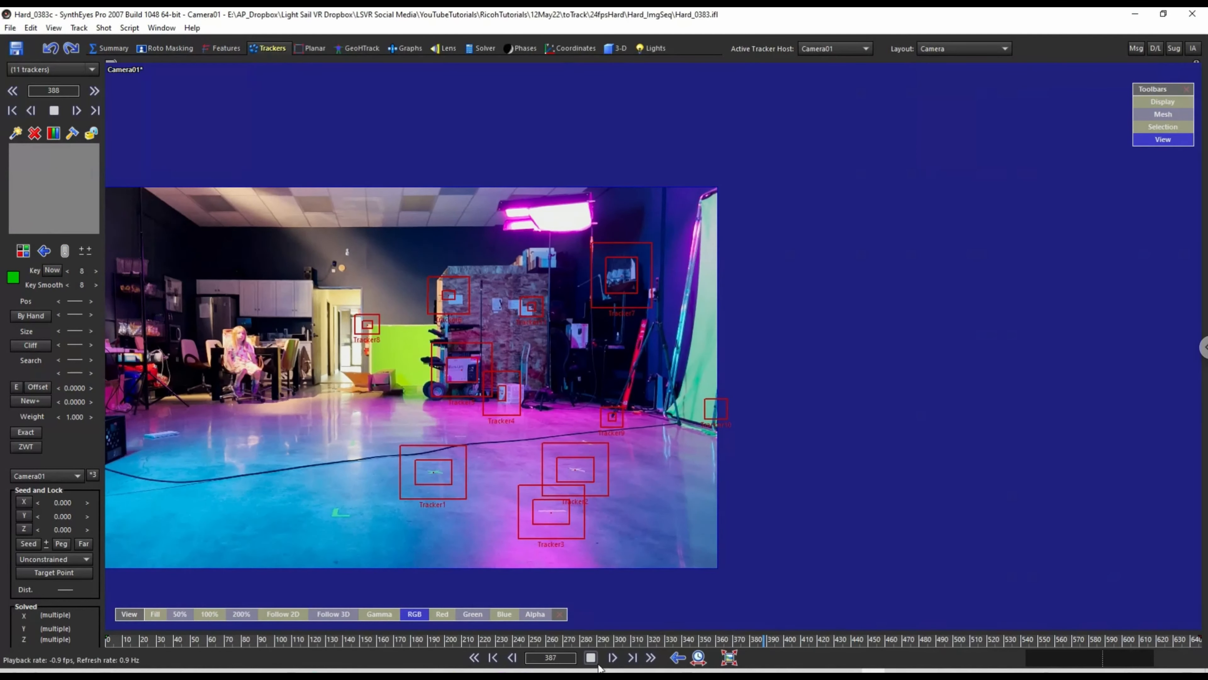
click(591, 657)
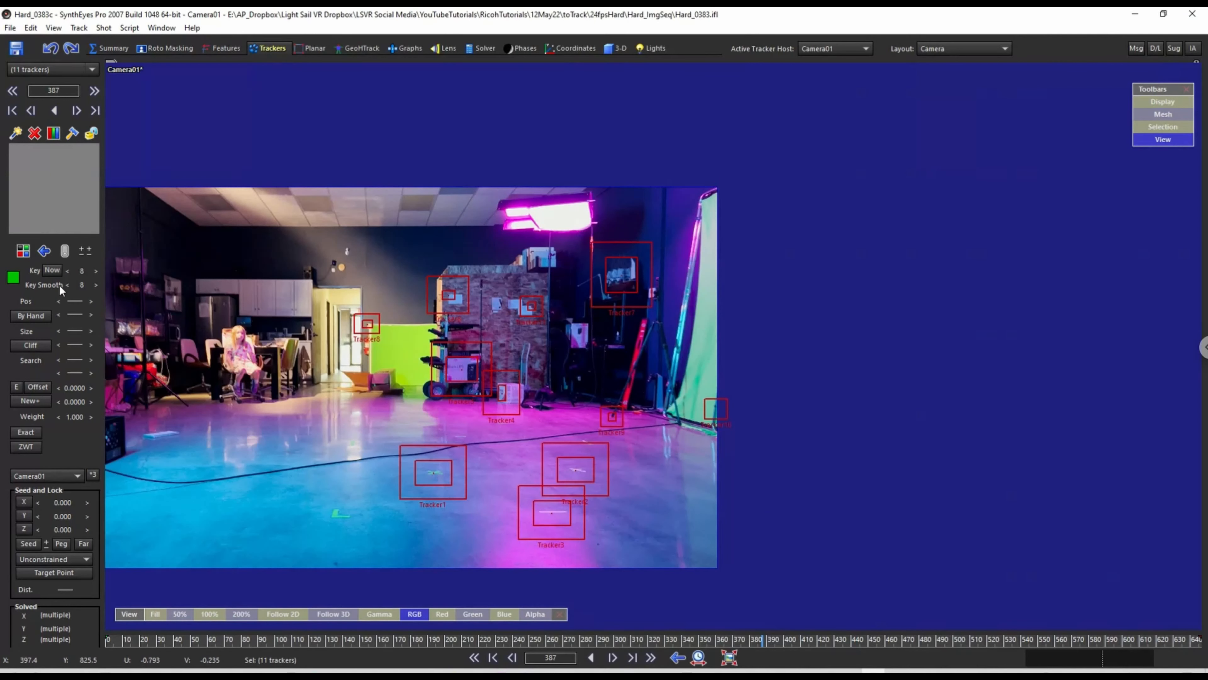
click(91, 134)
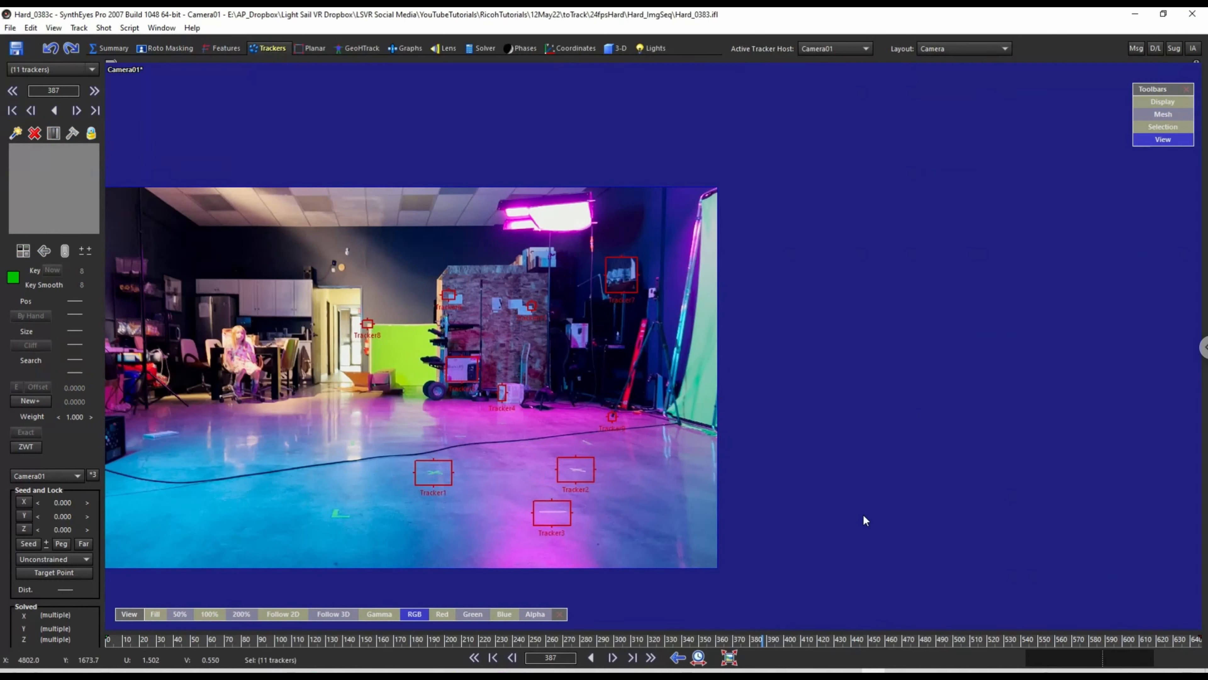
click(799, 517)
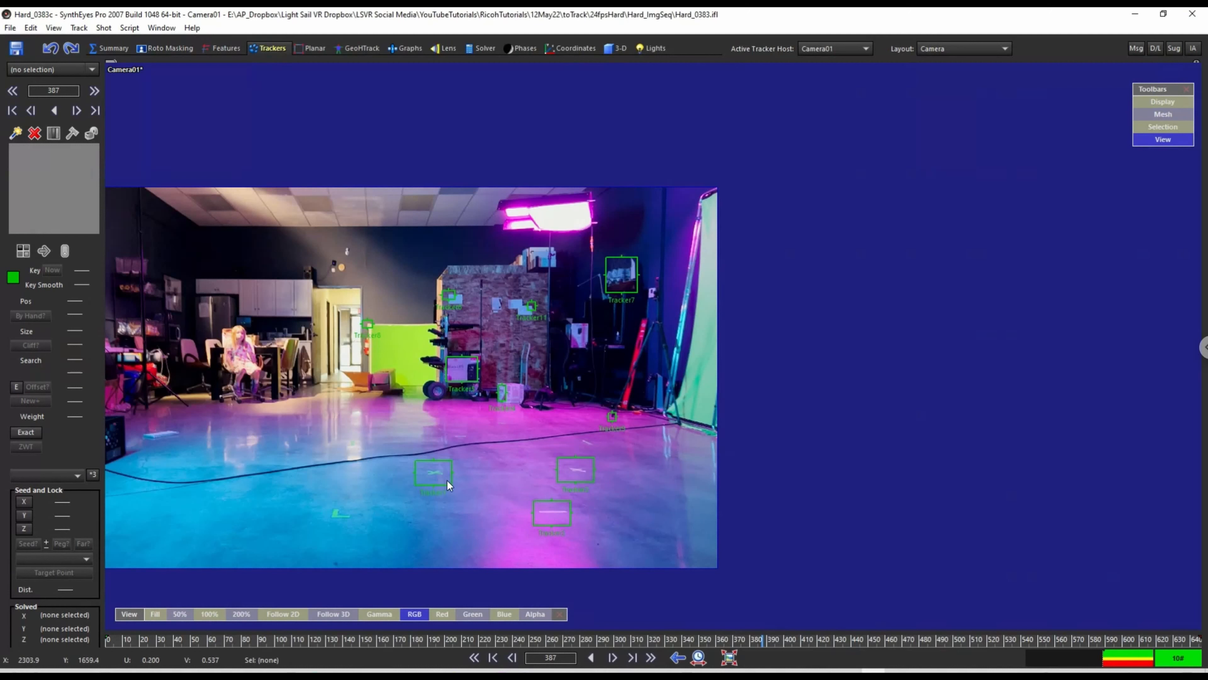
Select the tracker on the small white box and review its track between frames 387 and 590.
click(452, 465)
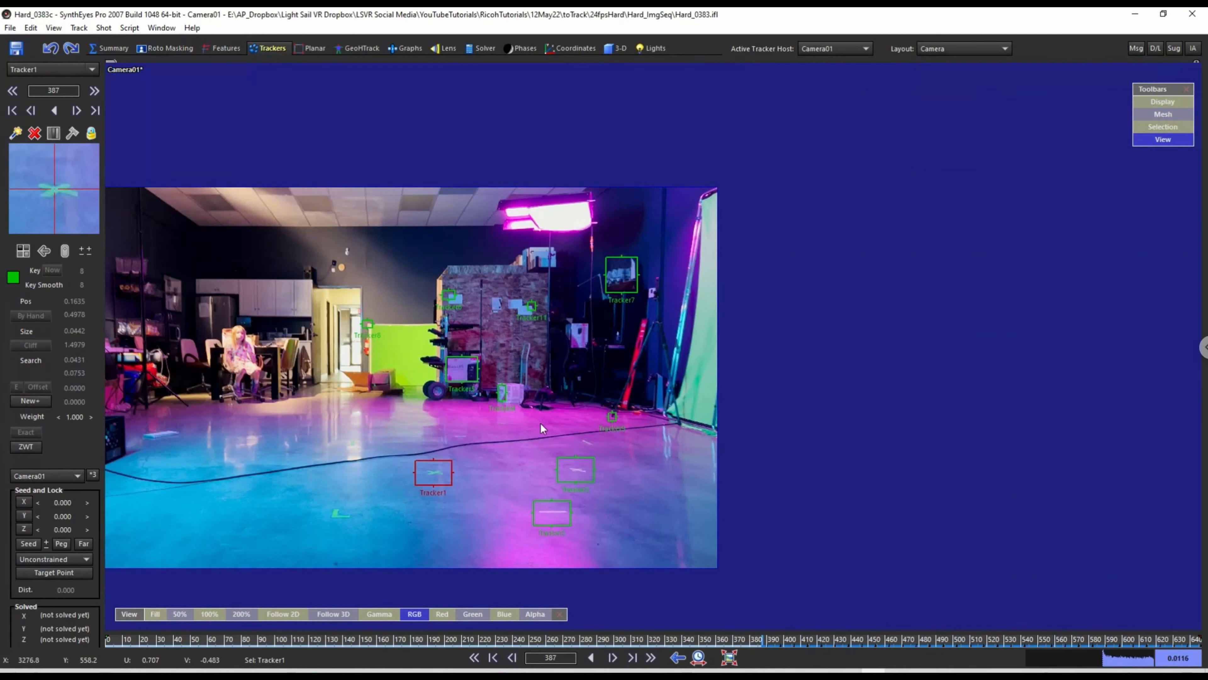
click(504, 386)
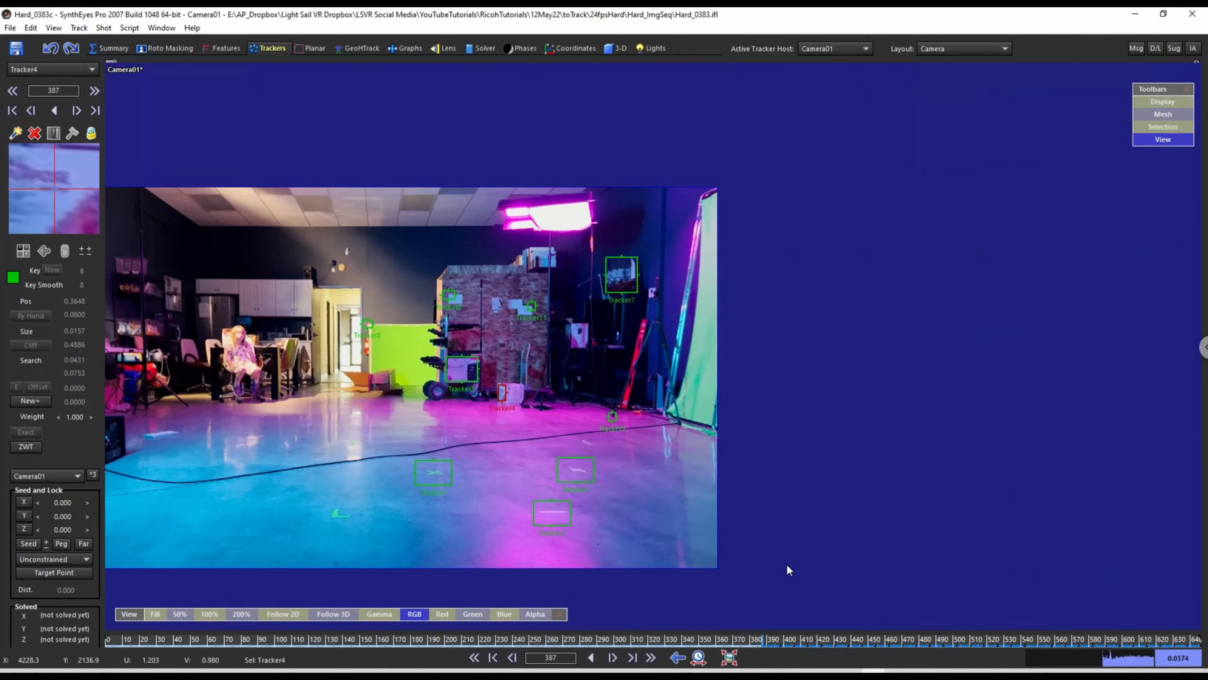
key(space)
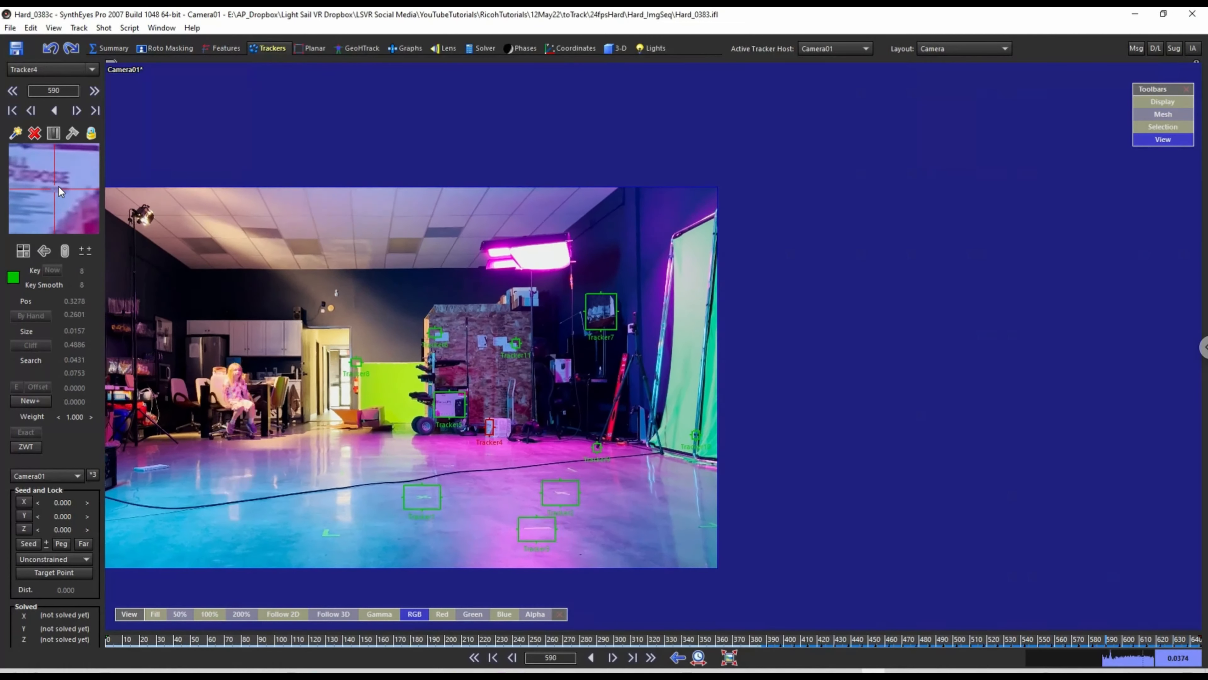
key(shift+a)
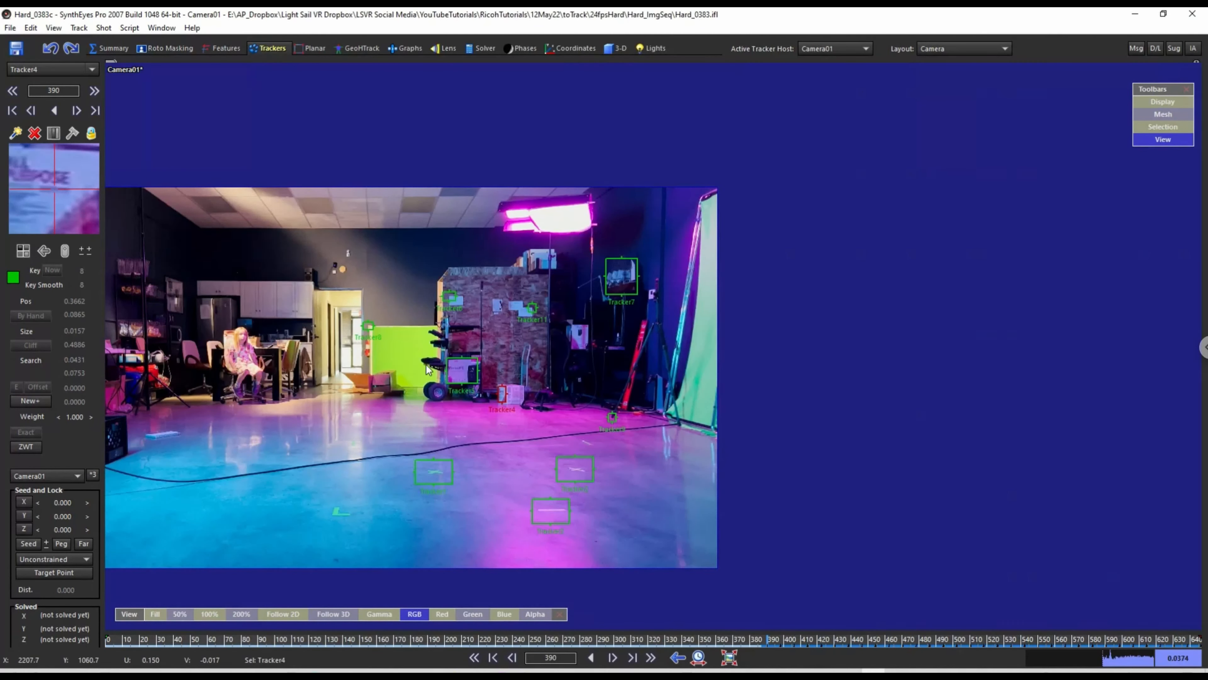
Turn on the Stop on auto-key tracking option and unlock the white box's tracker at frame 390.
click(79, 28)
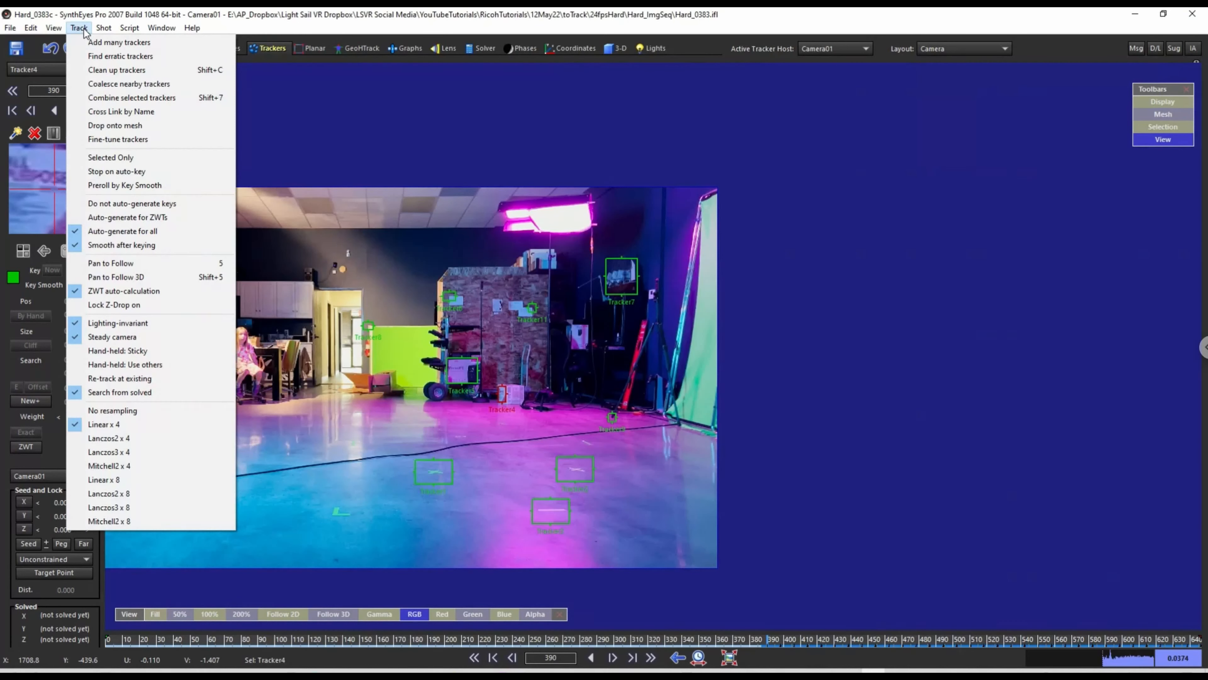
click(109, 174)
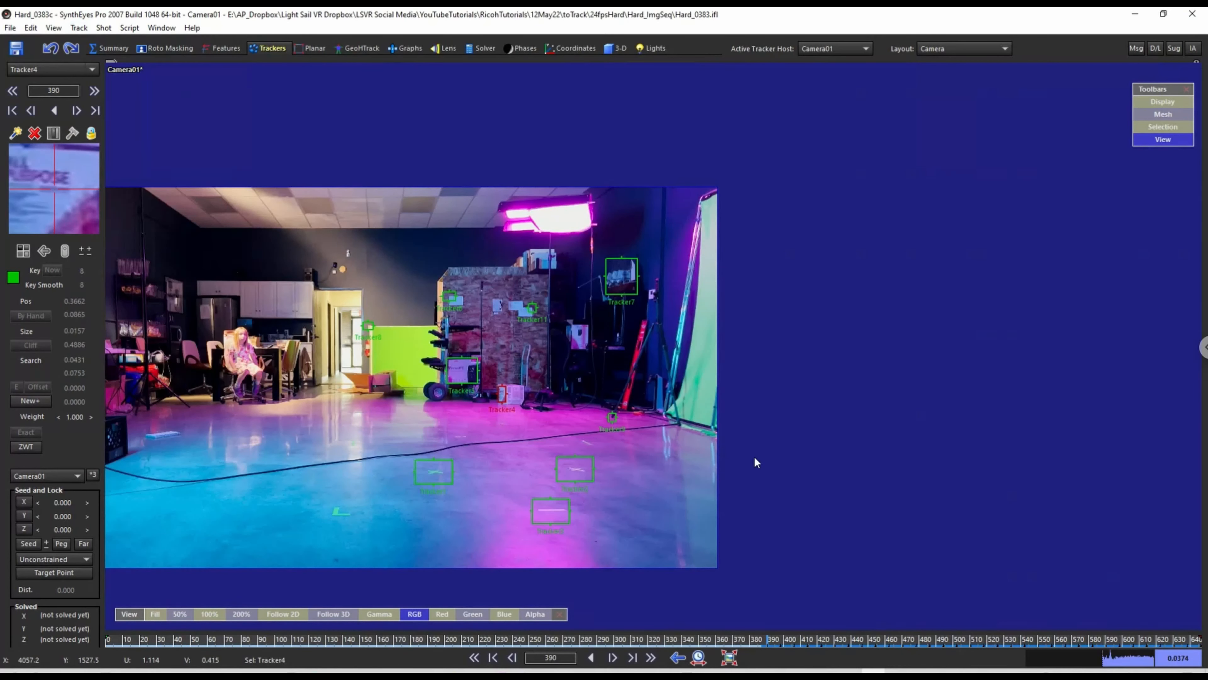
key(z)
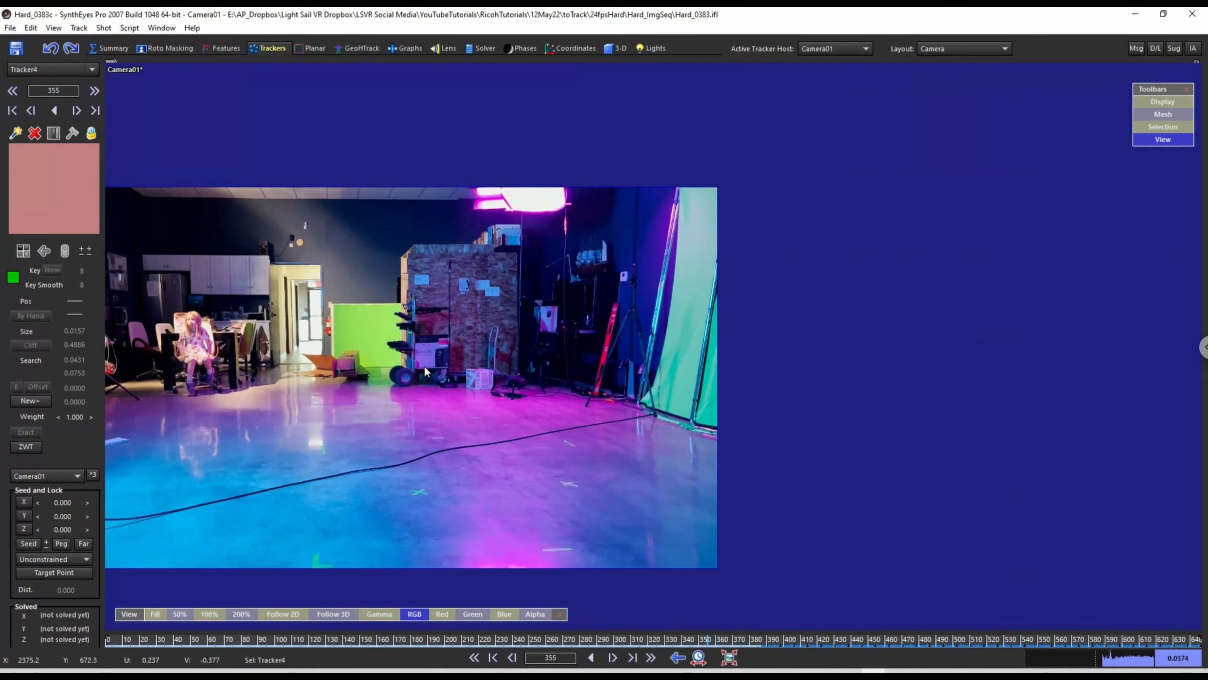
key(ctrl+z)
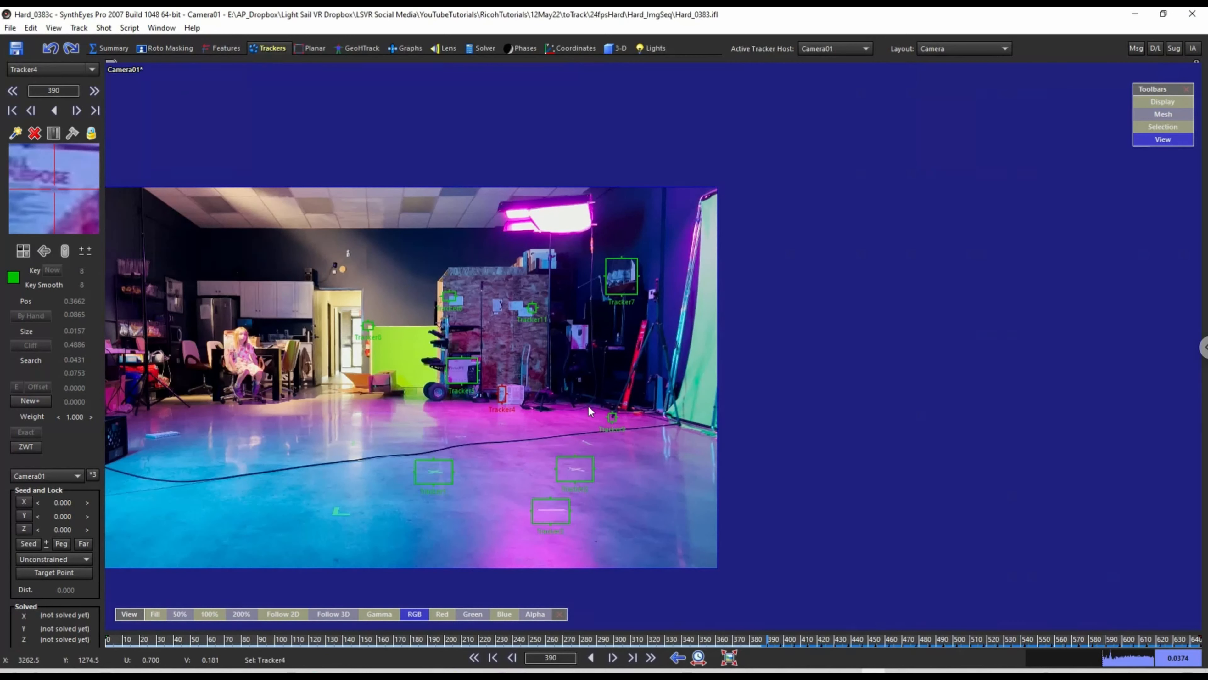
scroll(523, 390, up, 6)
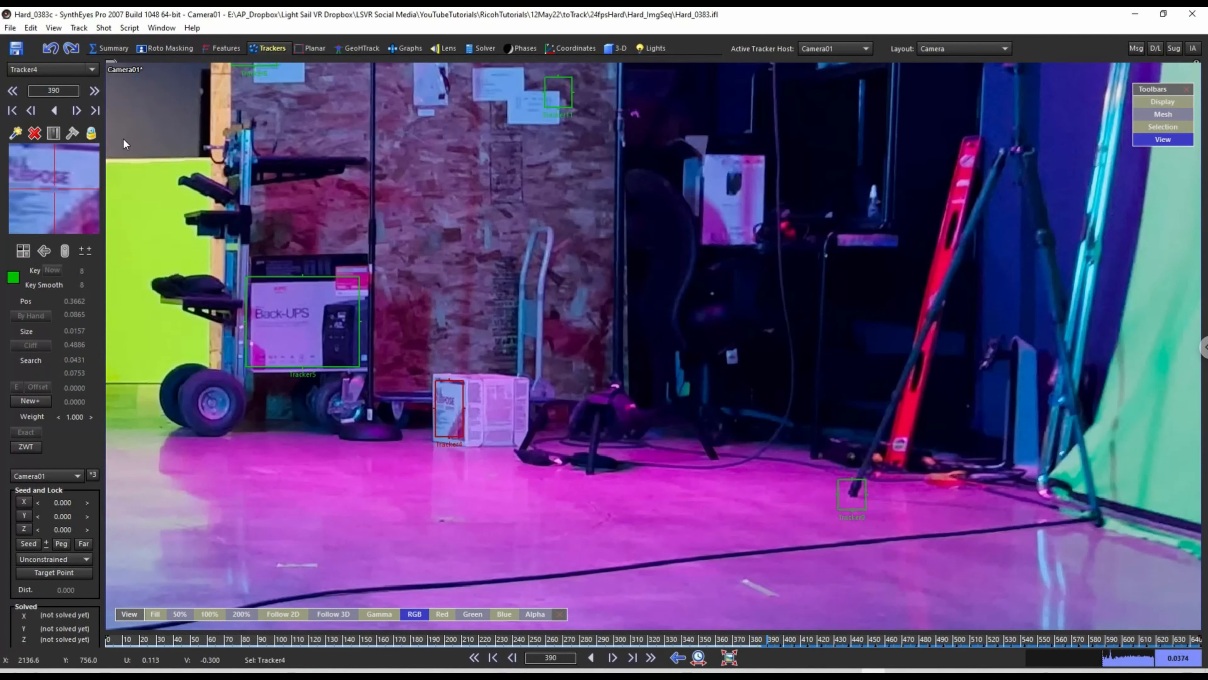
click(93, 137)
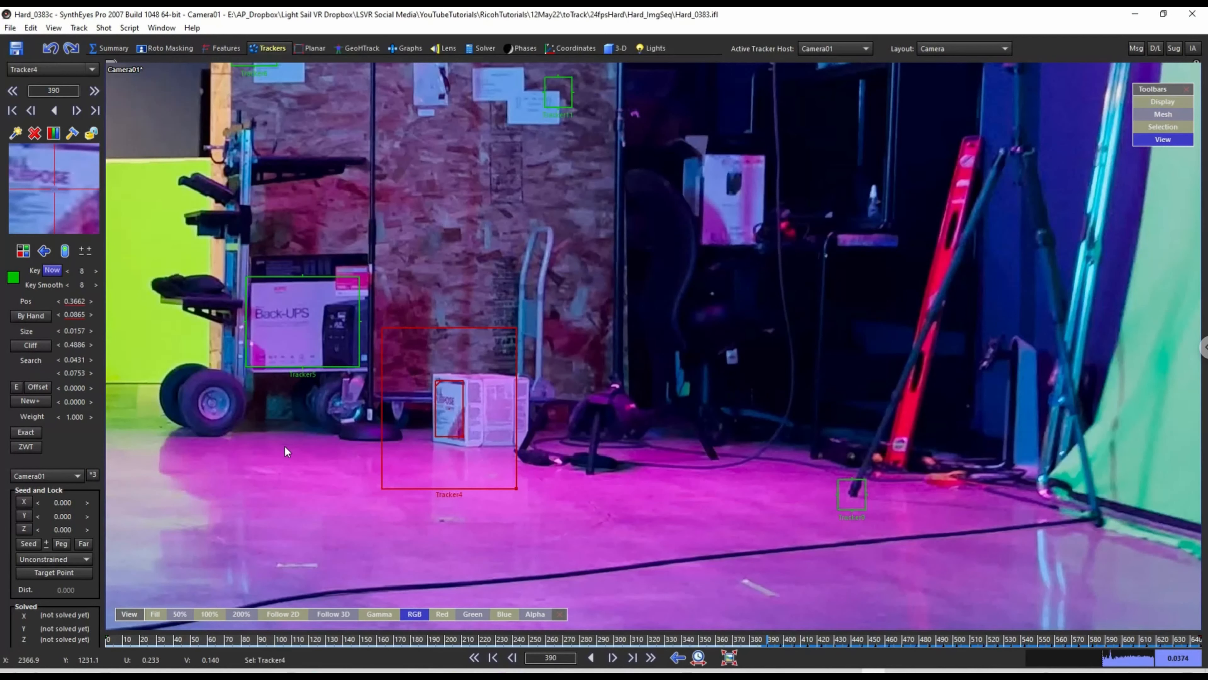
Track the white box's tracker backward from frame 390 to frame 294, resuming after each auto-key stop.
key(space)
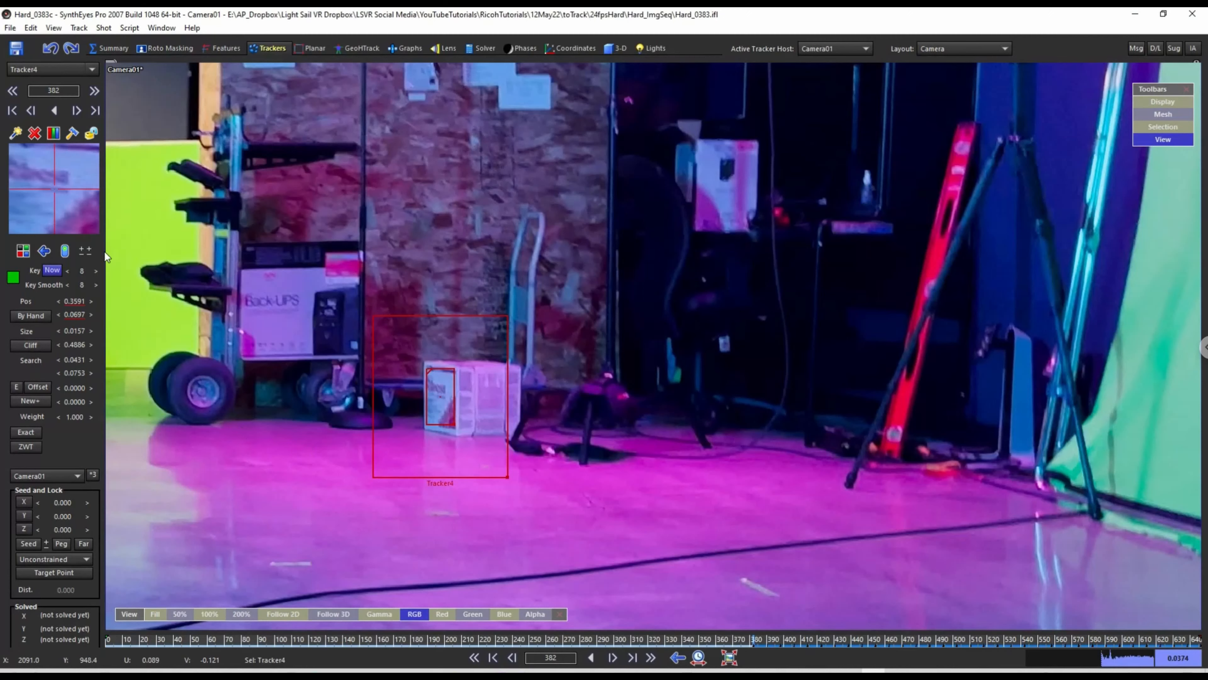
key(space)
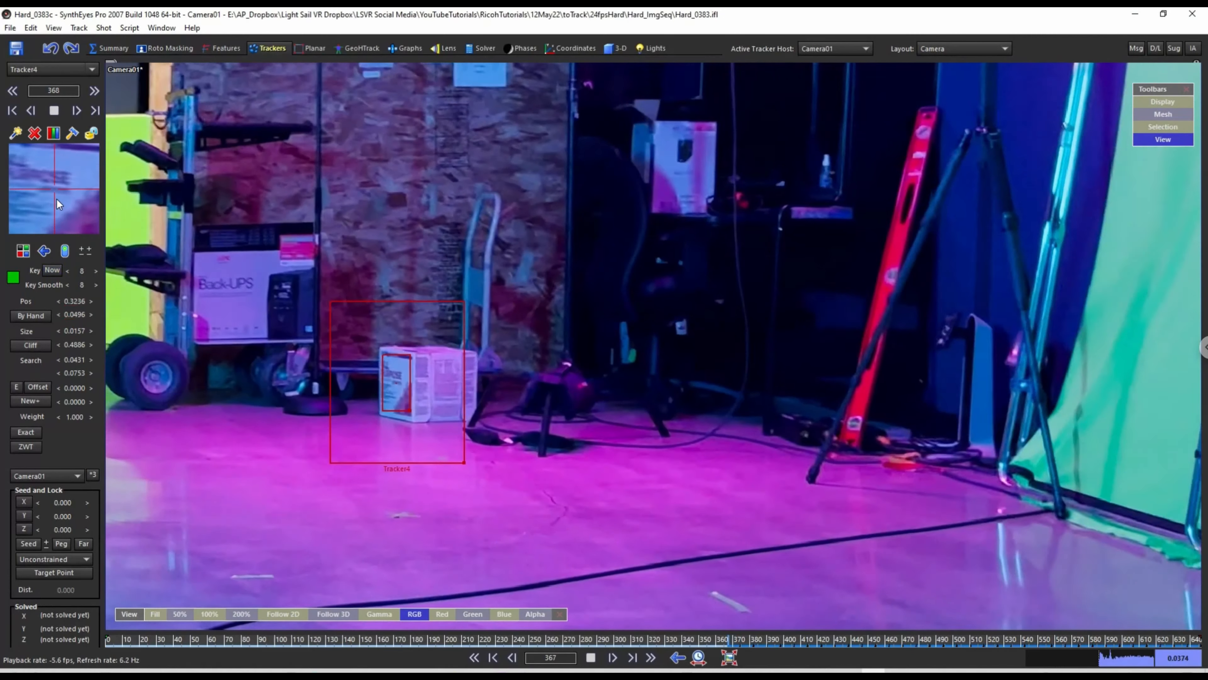
key(space)
key(space)
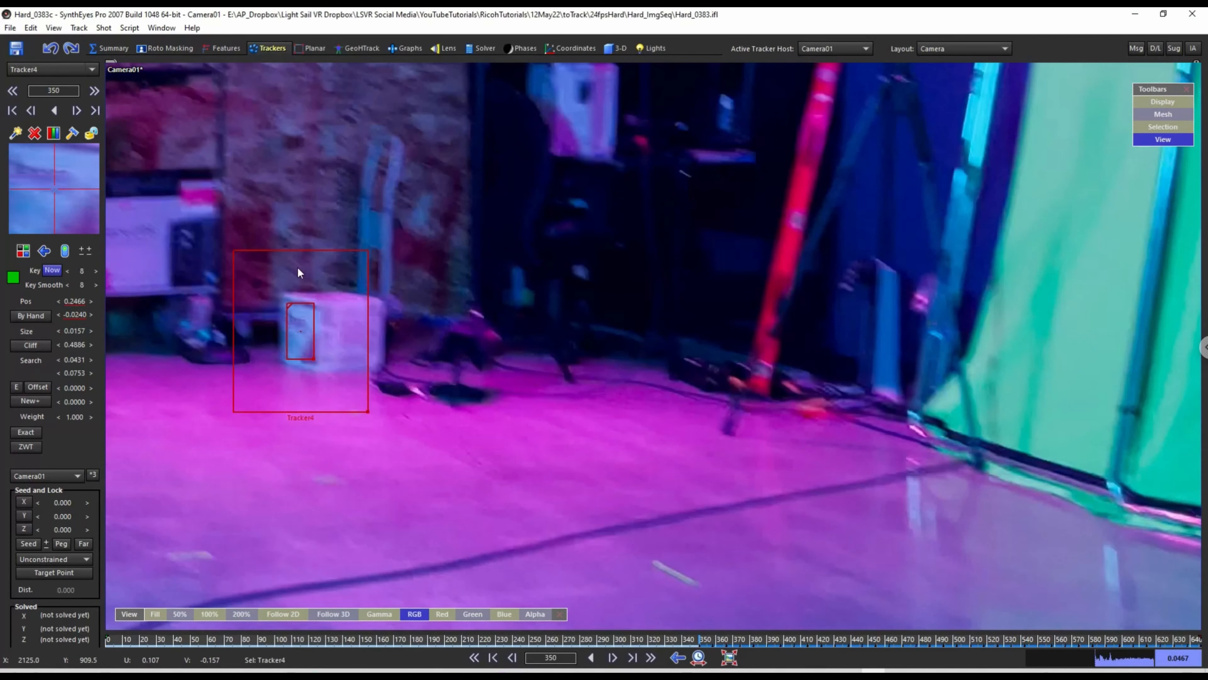
key(space)
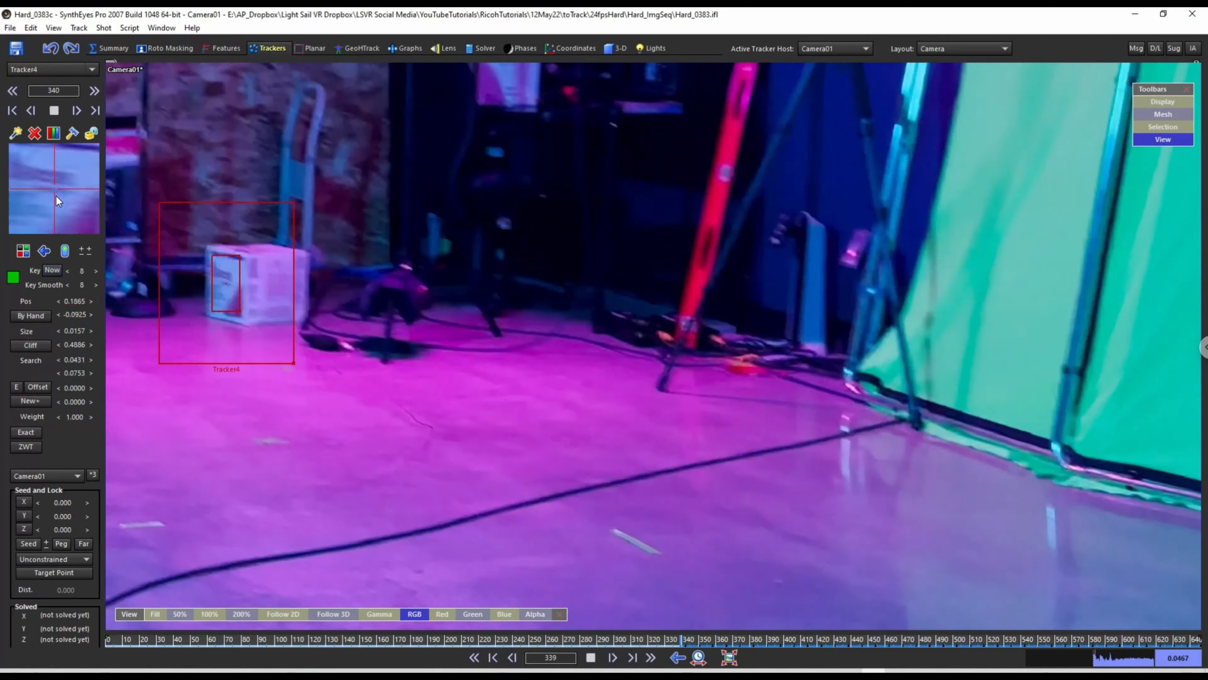
key(space)
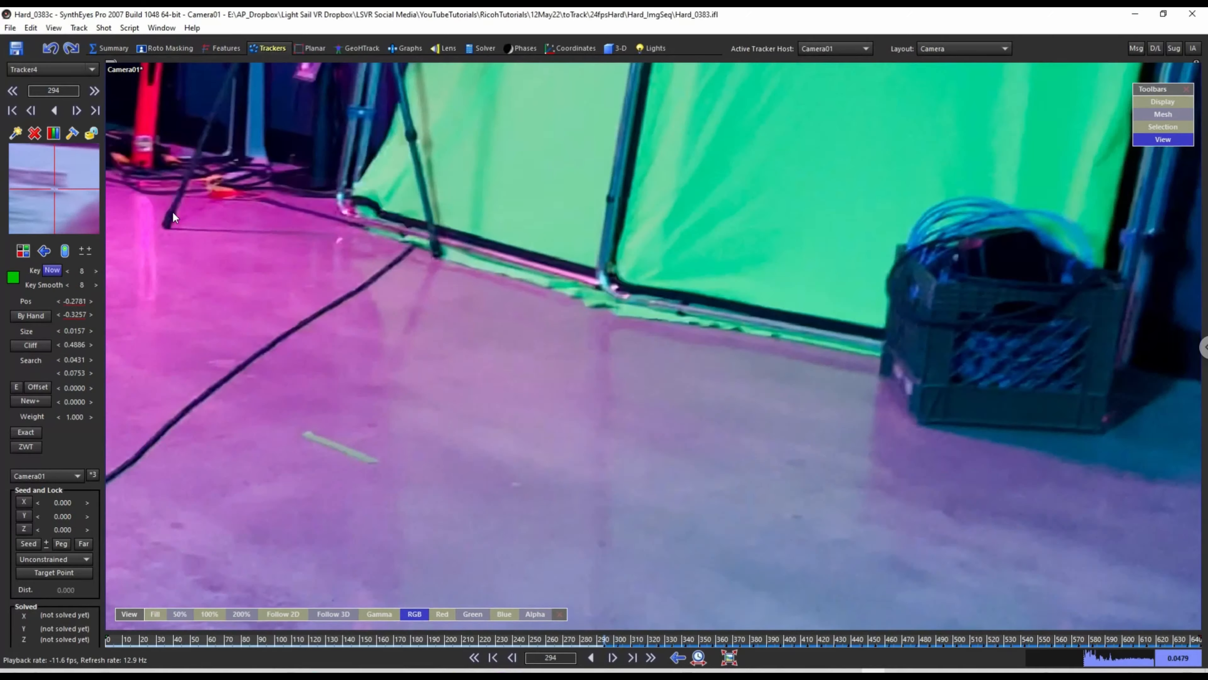
Center the view on the white box's tracker and continue tracking it backward from frame 294 until the box leaves the image.
key(space)
middle_drag(371, 239, 1071, 461)
scroll(547, 250, down, 3)
scroll(693, 343, up, 8)
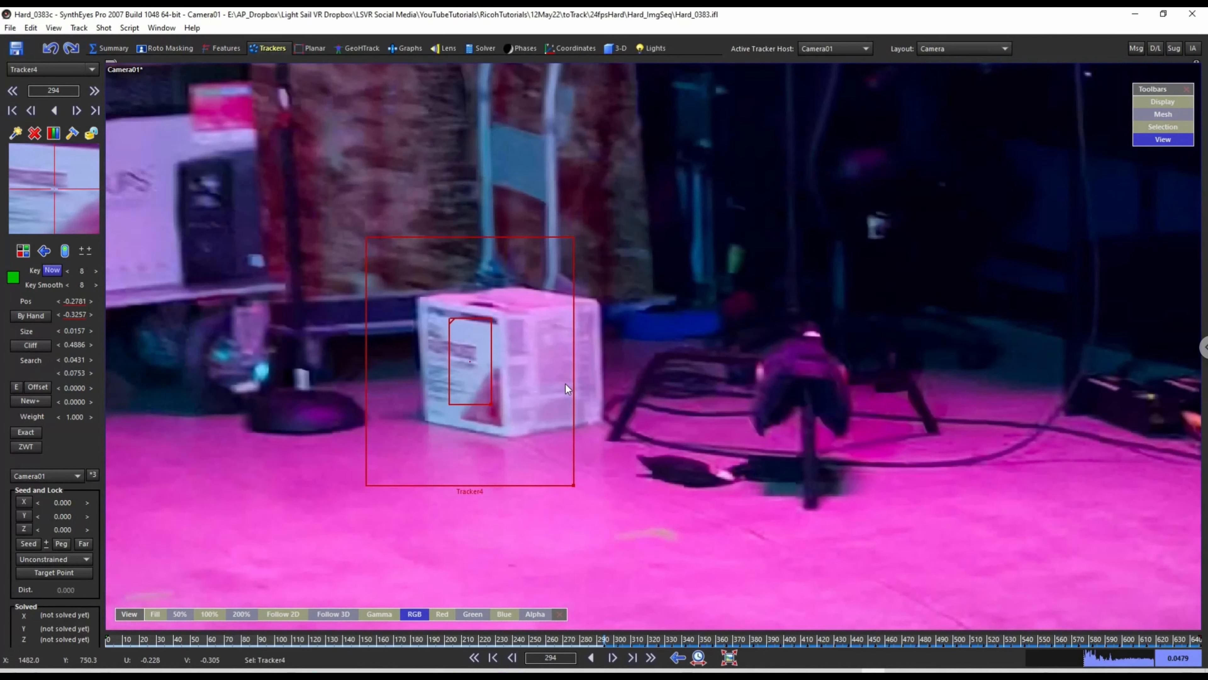
key(5)
scroll(638, 366, up, 2)
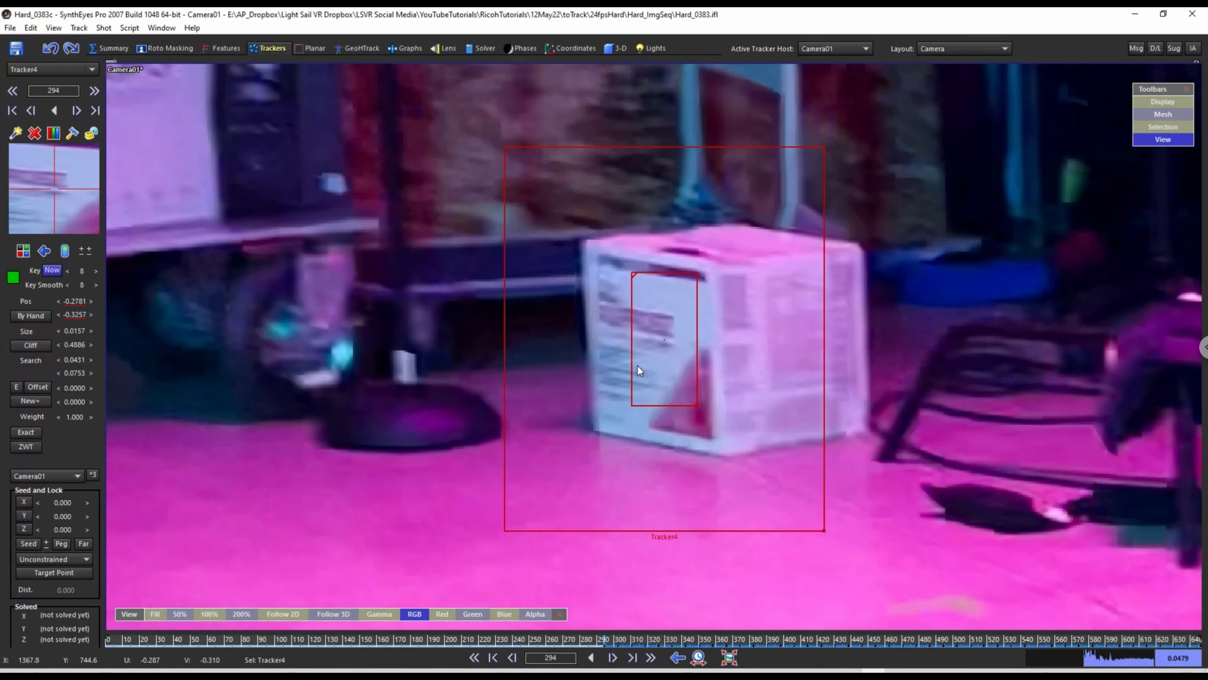
key(5)
key(space)
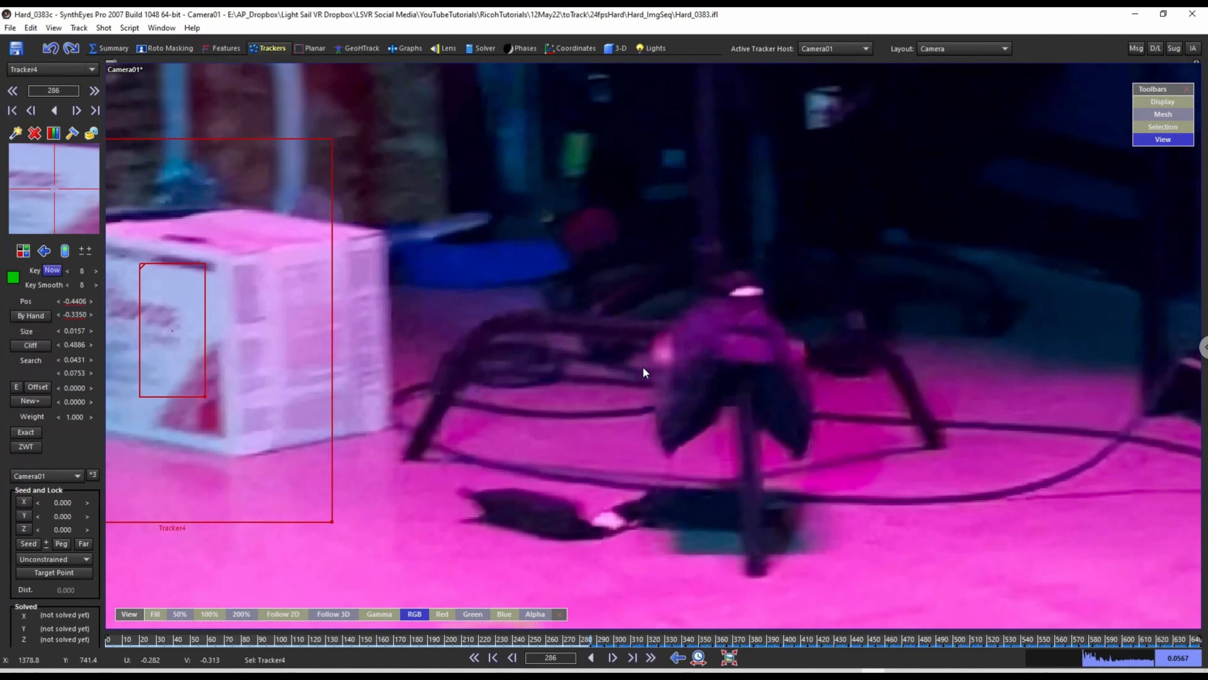
key(space)
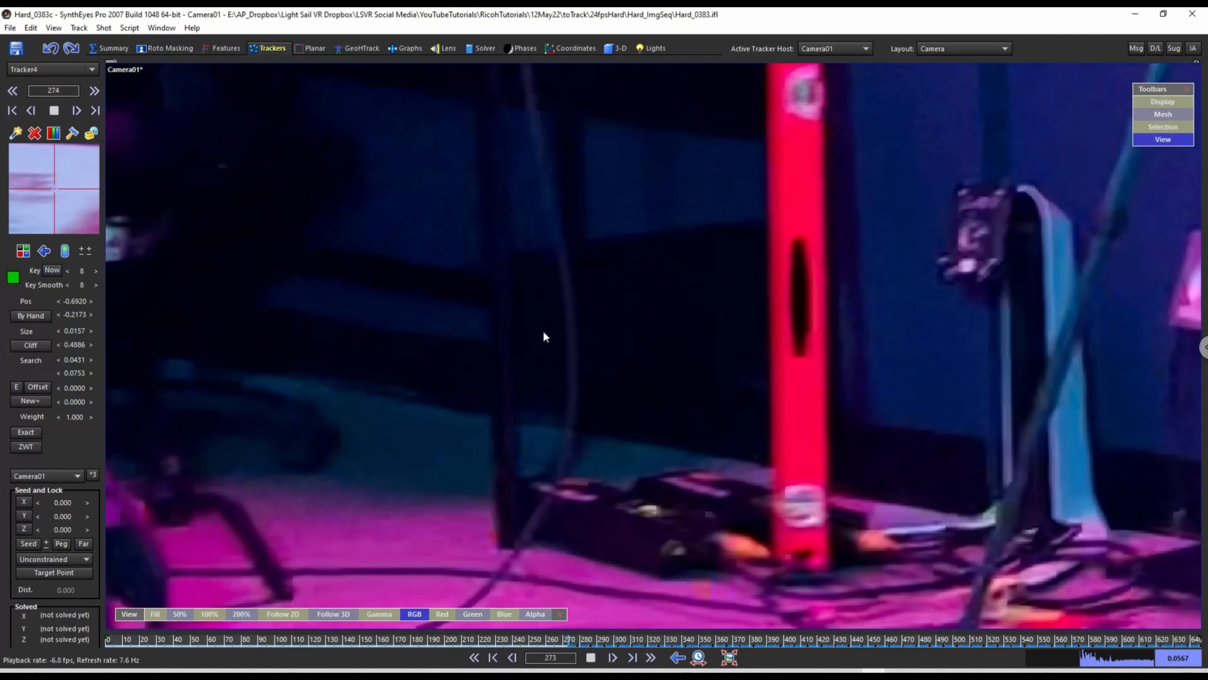
key(space)
key(space)
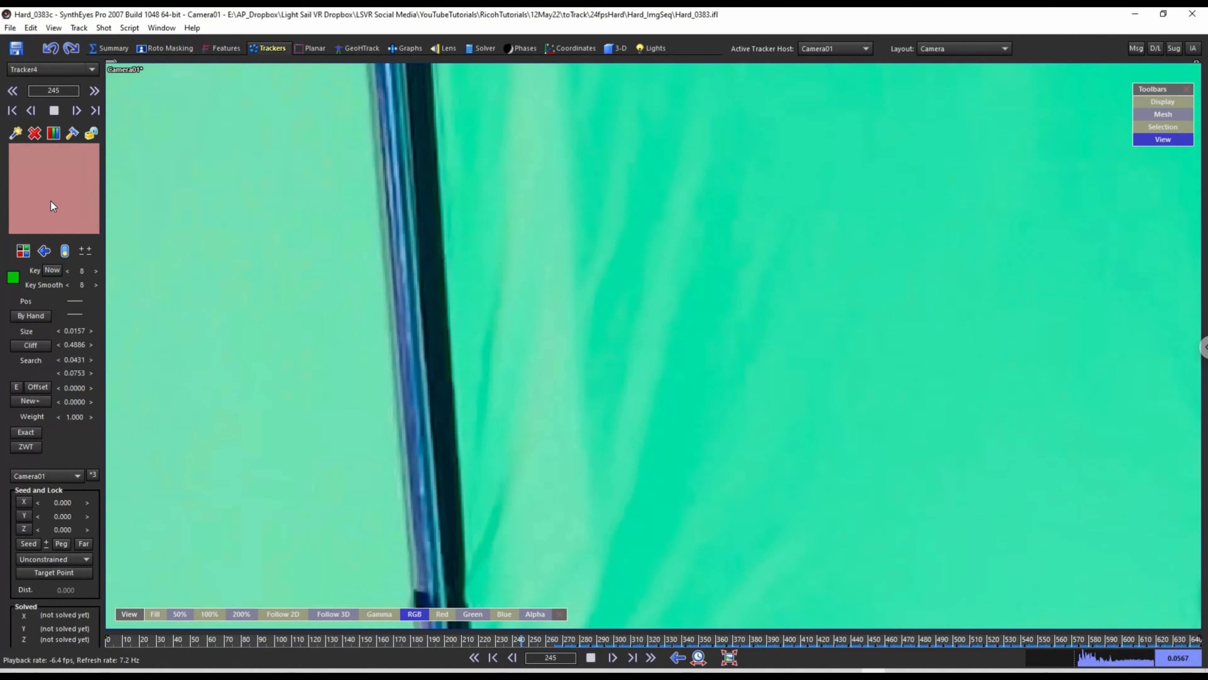
Compare the tracker's position on the box label at its keyed frames 270, 286 and 294.
key(f)
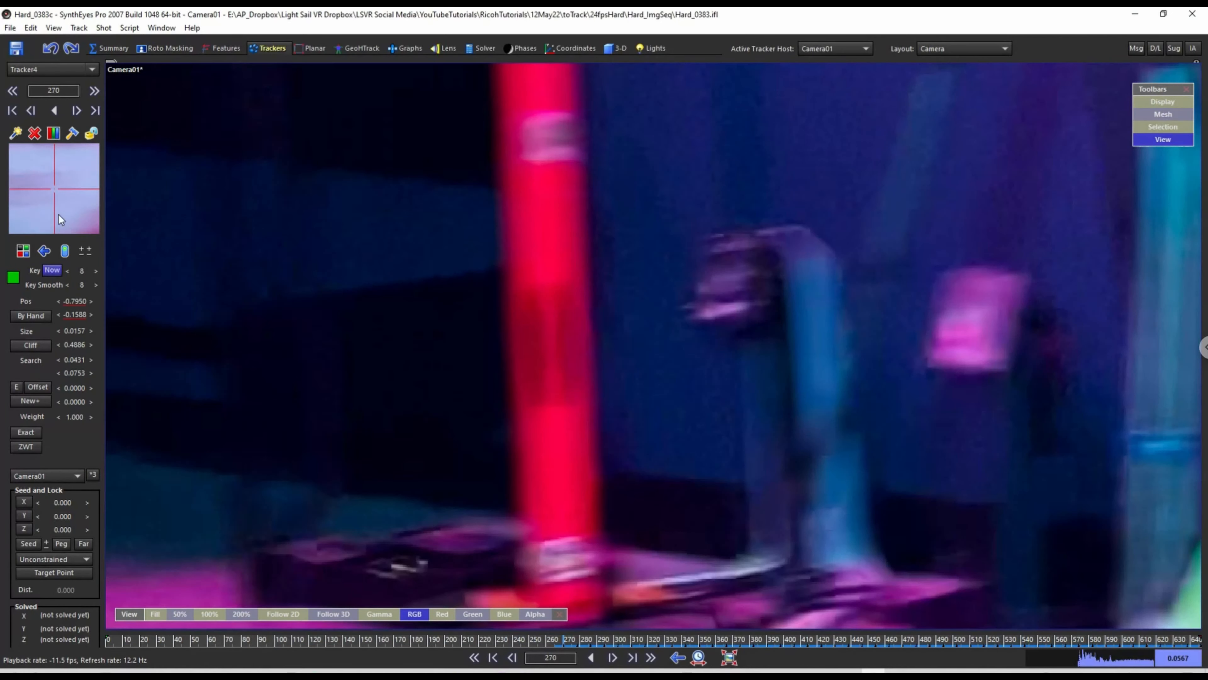
key(f)
key(f)
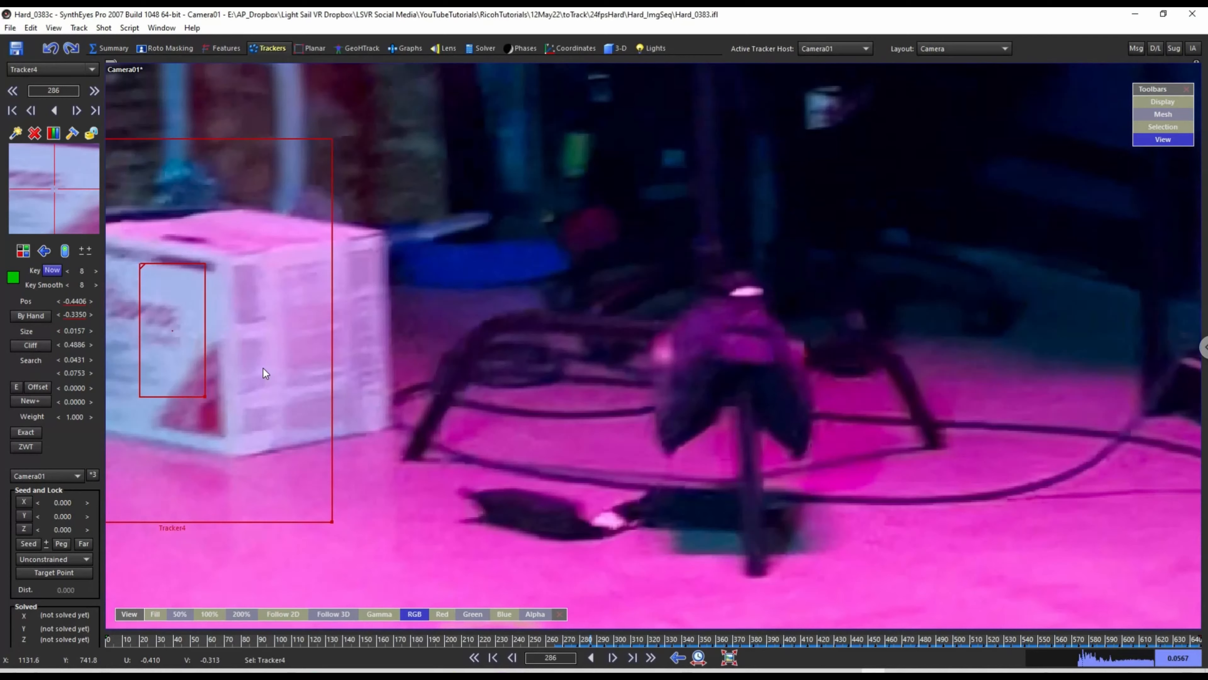
key(f)
scroll(658, 313, up, 2)
scroll(658, 314, down, 2)
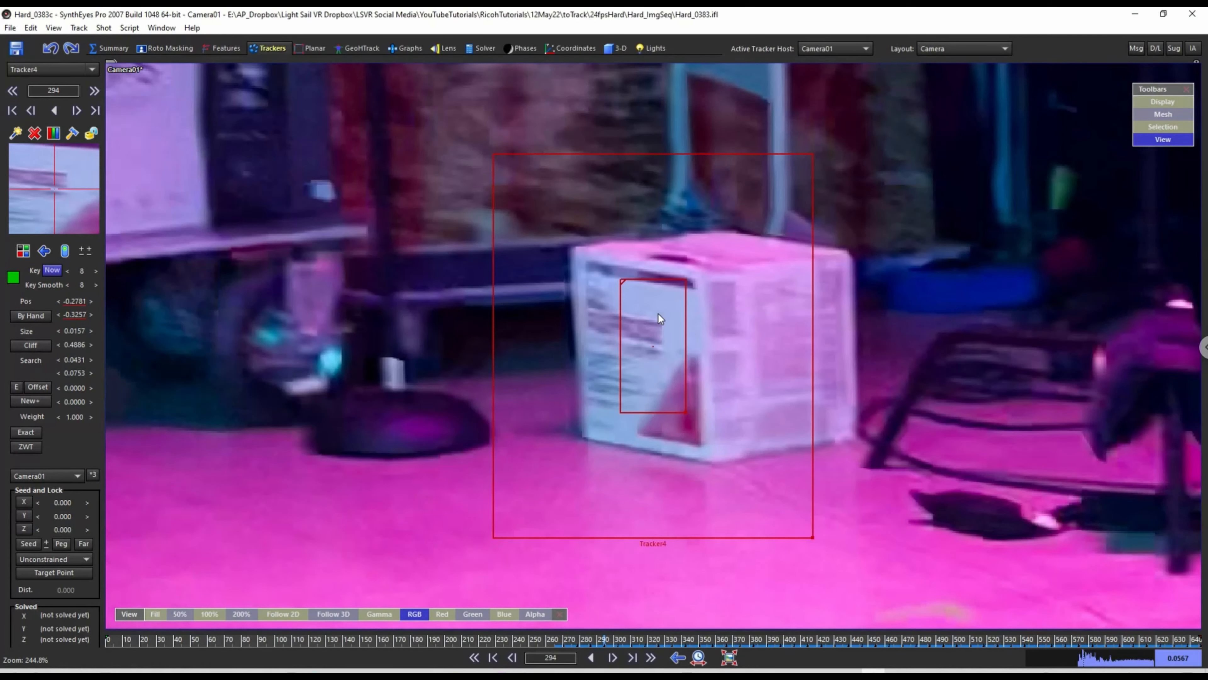
key(shift+f)
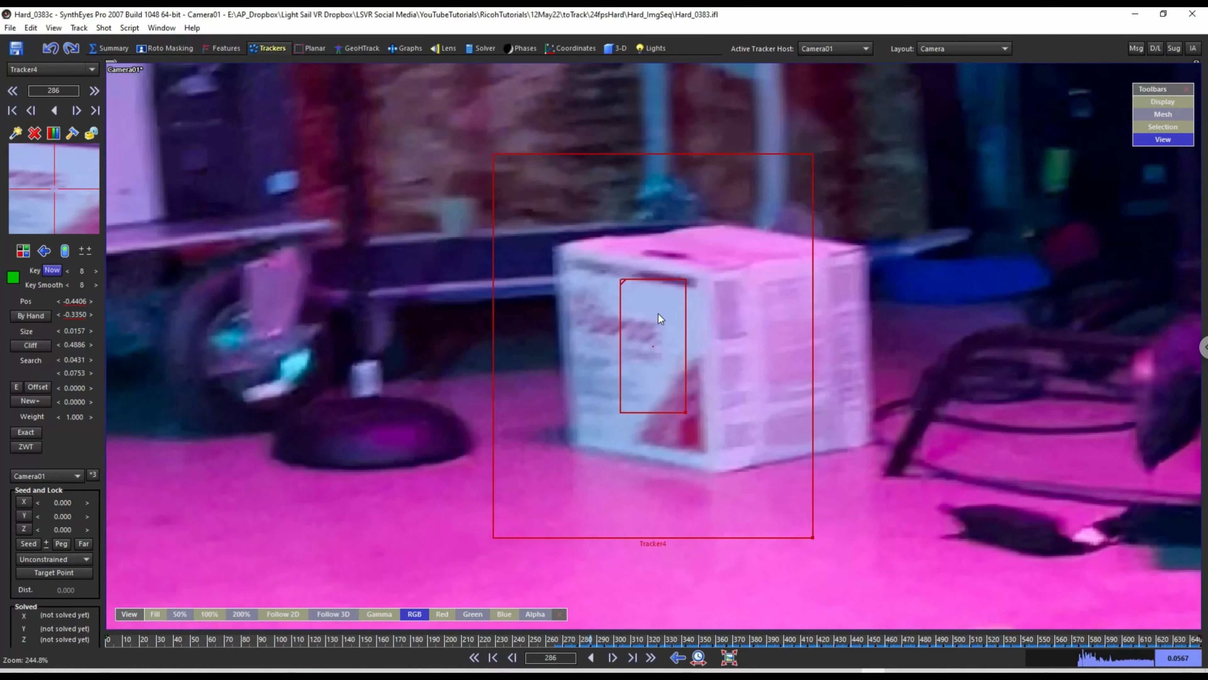
key(f)
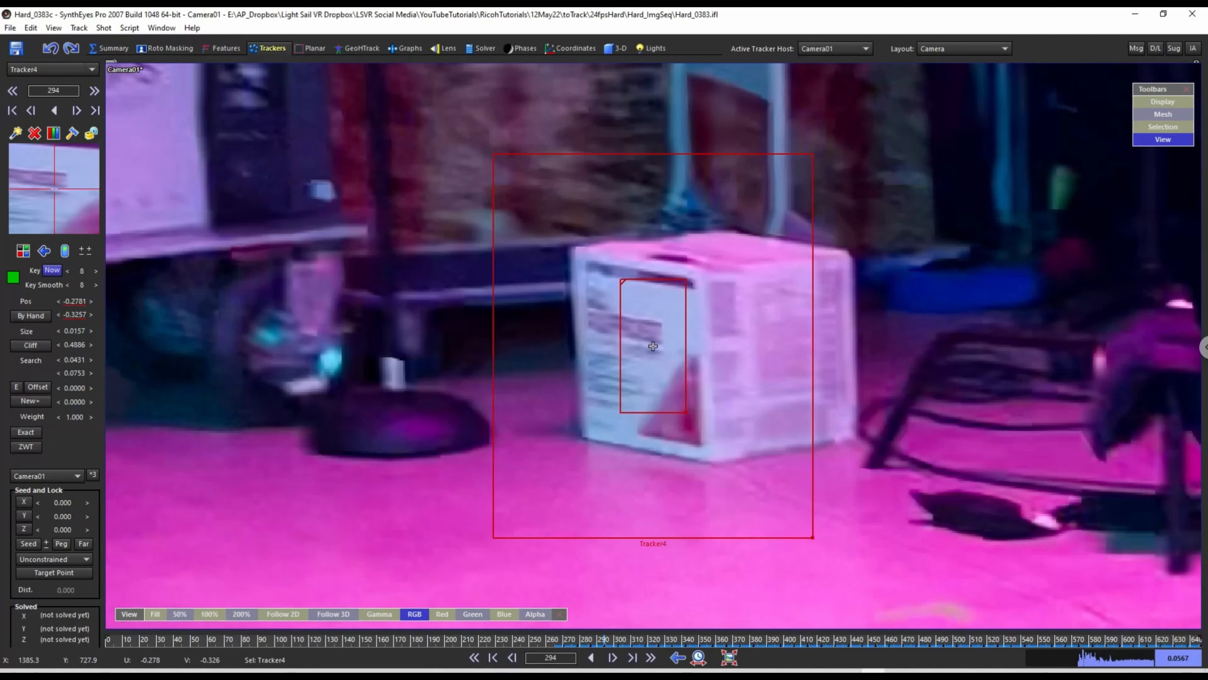
Nudge the tracker's position on the white box's label at keyed frame 278.
key(shift+f)
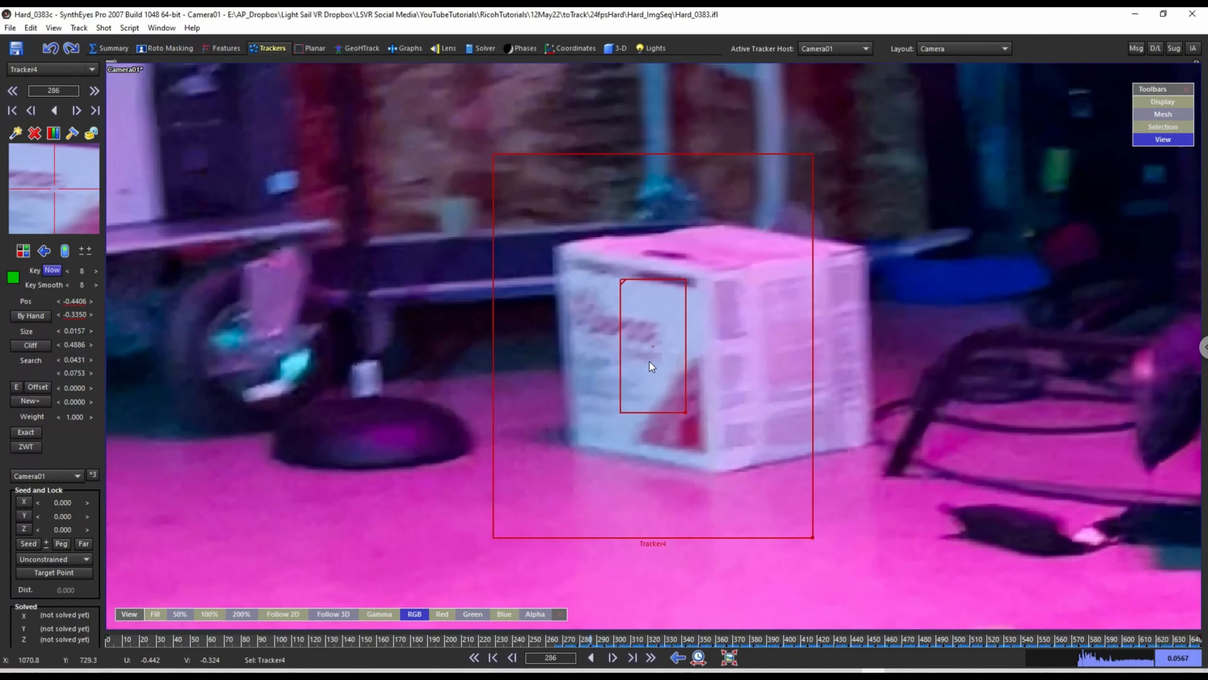
key(shift+f)
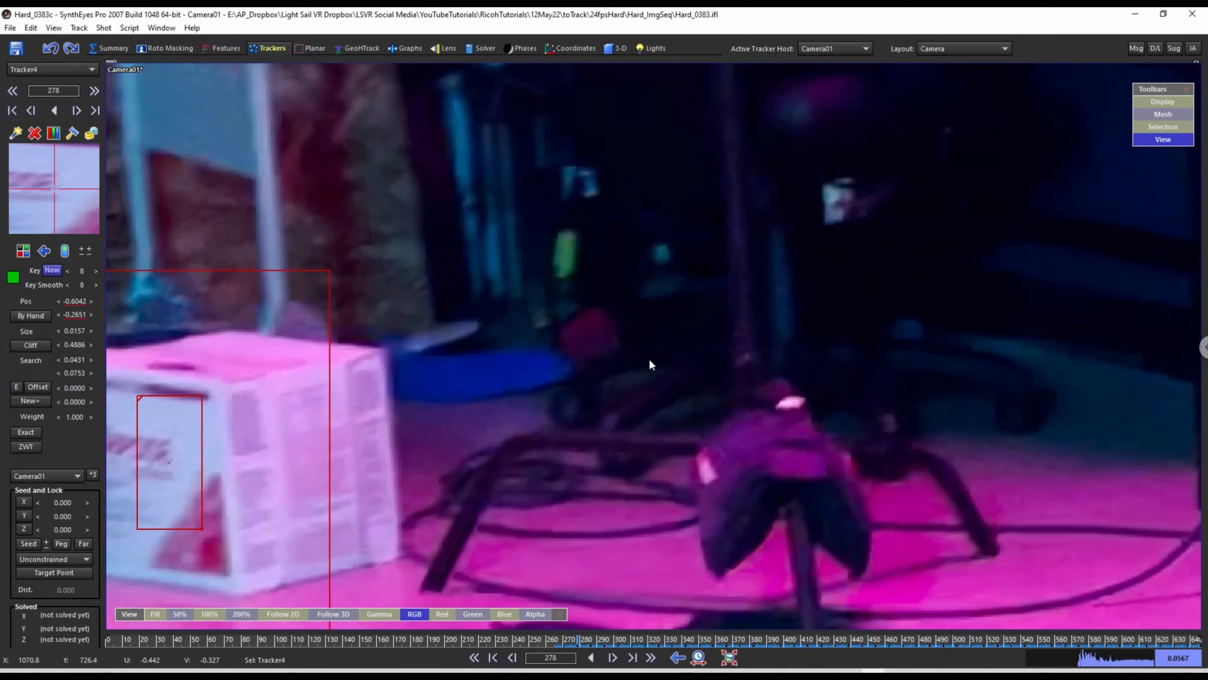
key(5)
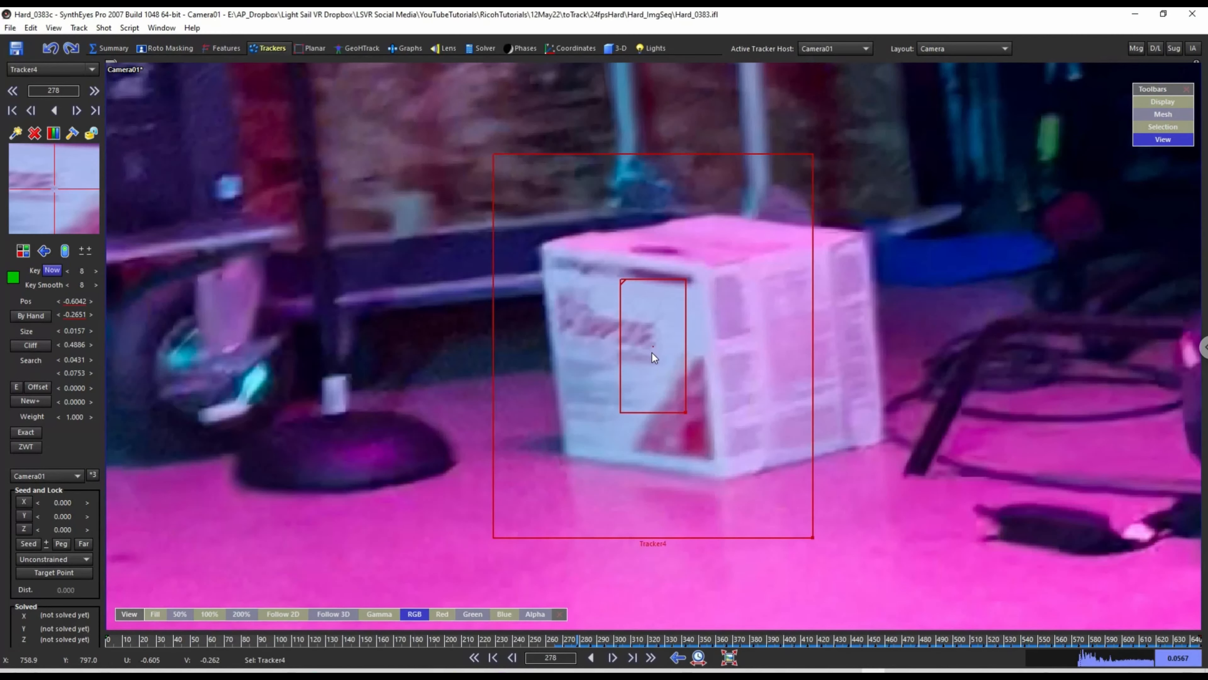
click(648, 352)
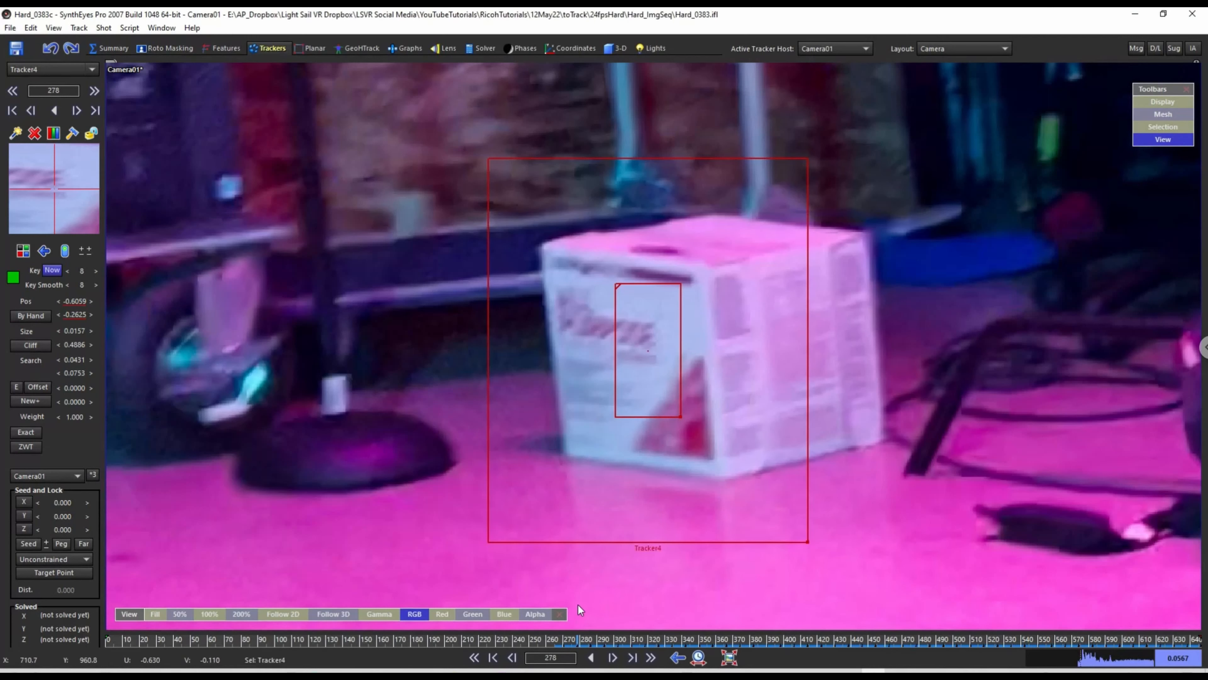
Examine the tracker's position on the motion-blurred box label at keyed frame 270.
key(a)
key(5)
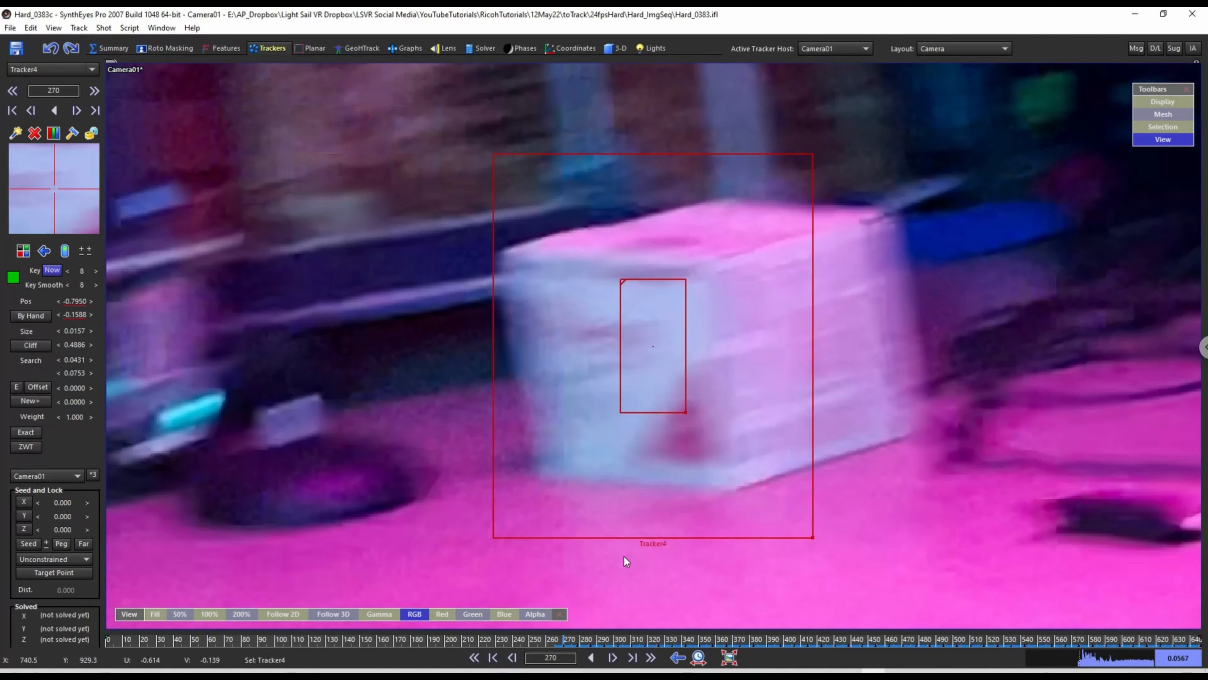
scroll(664, 355, up, 4)
scroll(663, 355, down, 4)
scroll(664, 354, up, 2)
scroll(611, 334, down, 5)
scroll(597, 368, up, 5)
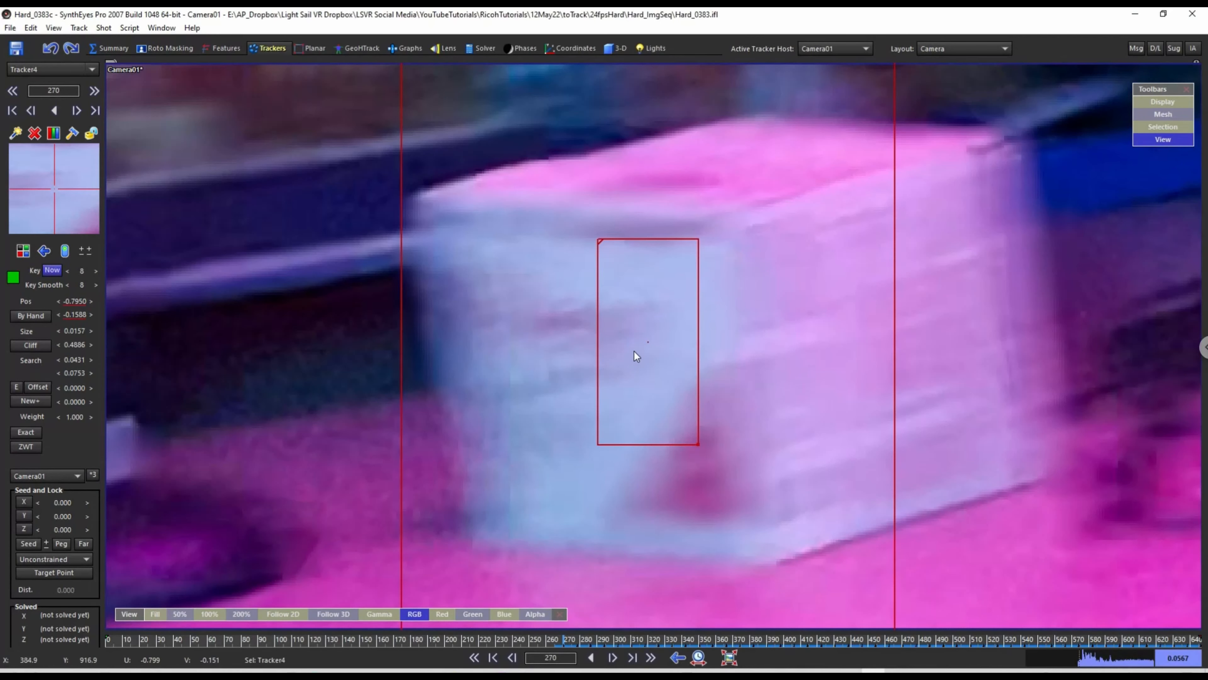
Check the box tracker frame by frame from 270 back to 265, where the box reaches the image edge.
key(Left)
key(Left)
scroll(530, 426, down, 4)
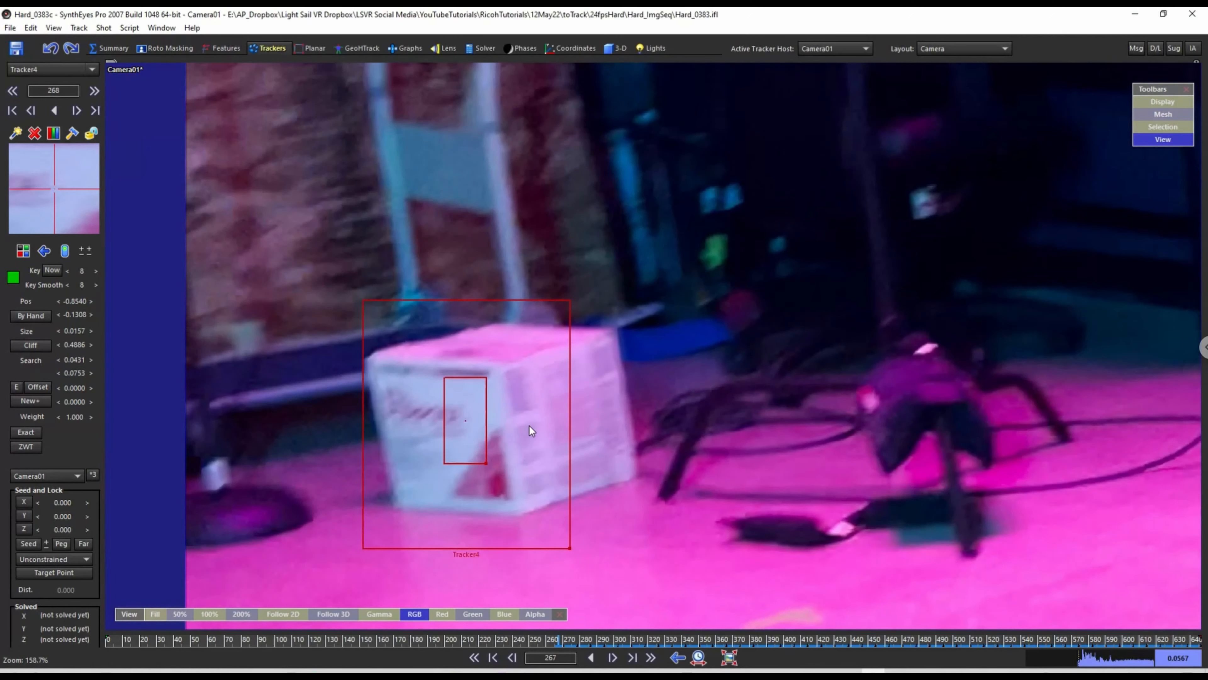
key(Left)
key(Left)
key(Left)
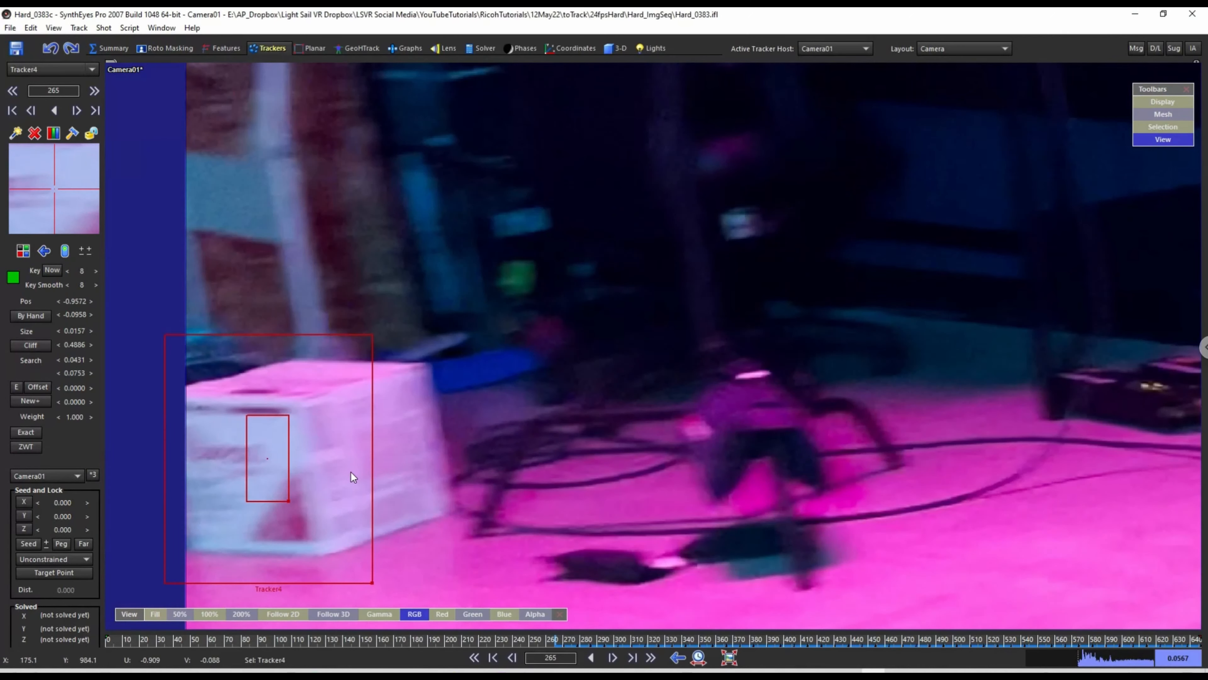
key(Left)
key(Right)
scroll(269, 478, up, 4)
scroll(345, 440, down, 2)
scroll(389, 411, up, 4)
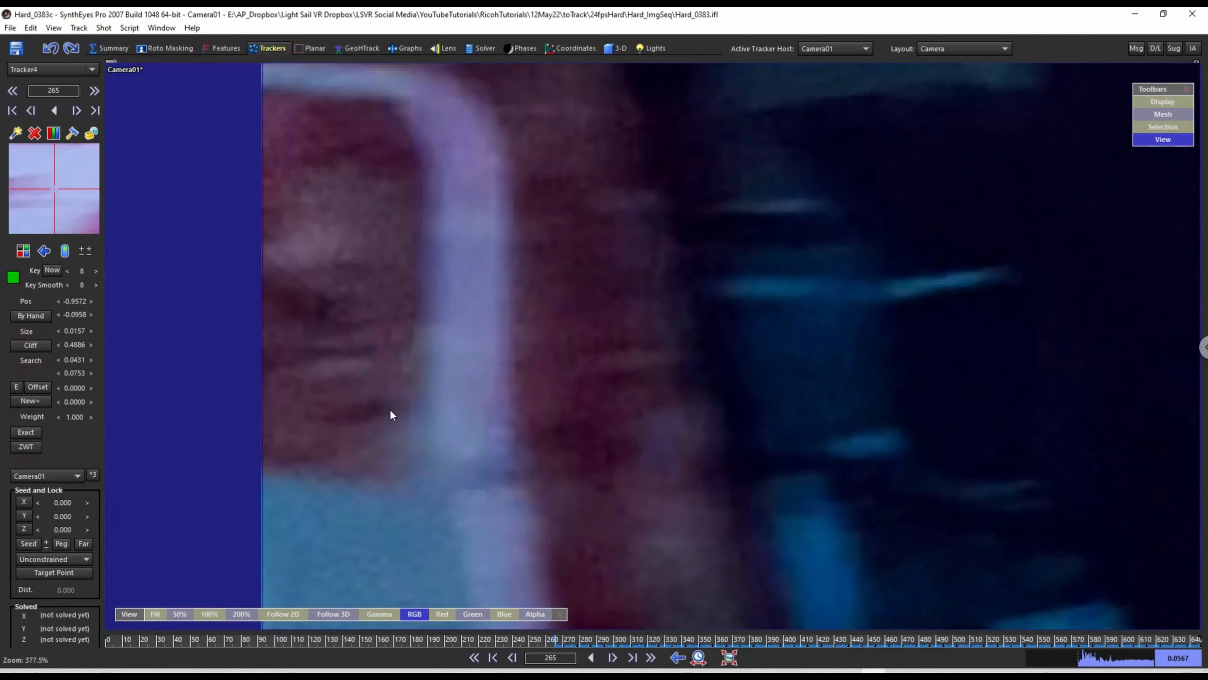
scroll(391, 410, down, 4)
scroll(411, 421, up, 2)
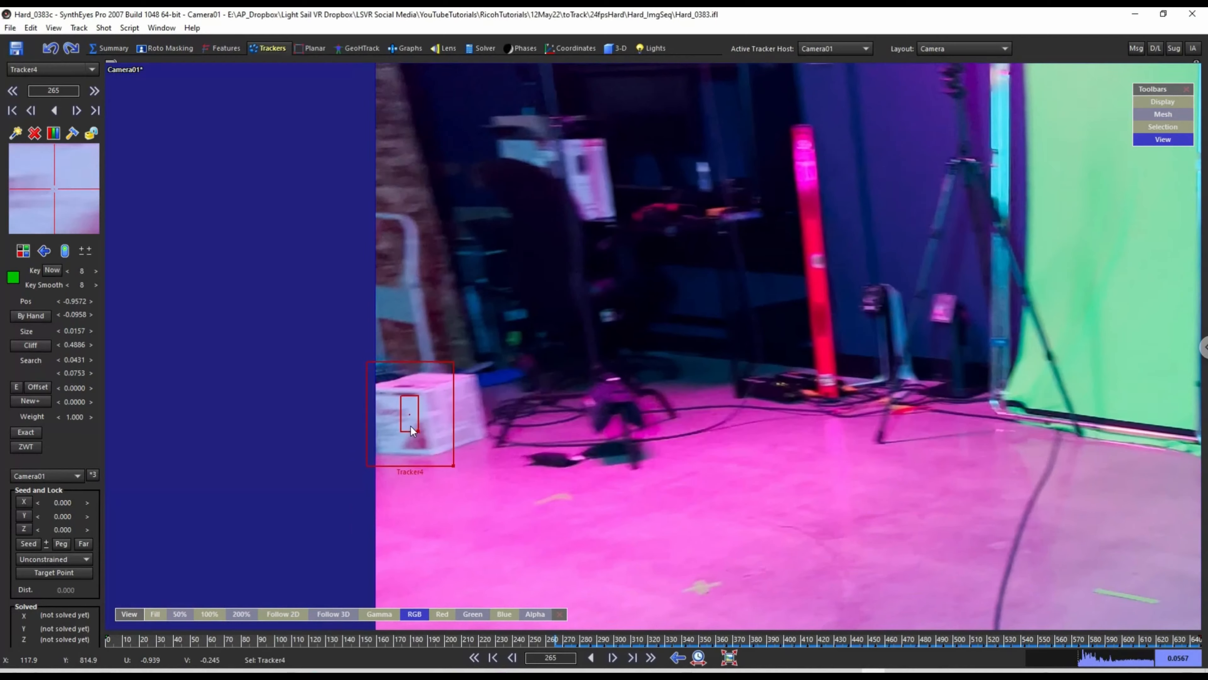
Re-place the box tracker slightly lower on the blurred label at frame 265.
scroll(410, 427, up, 2)
scroll(406, 437, up, 3)
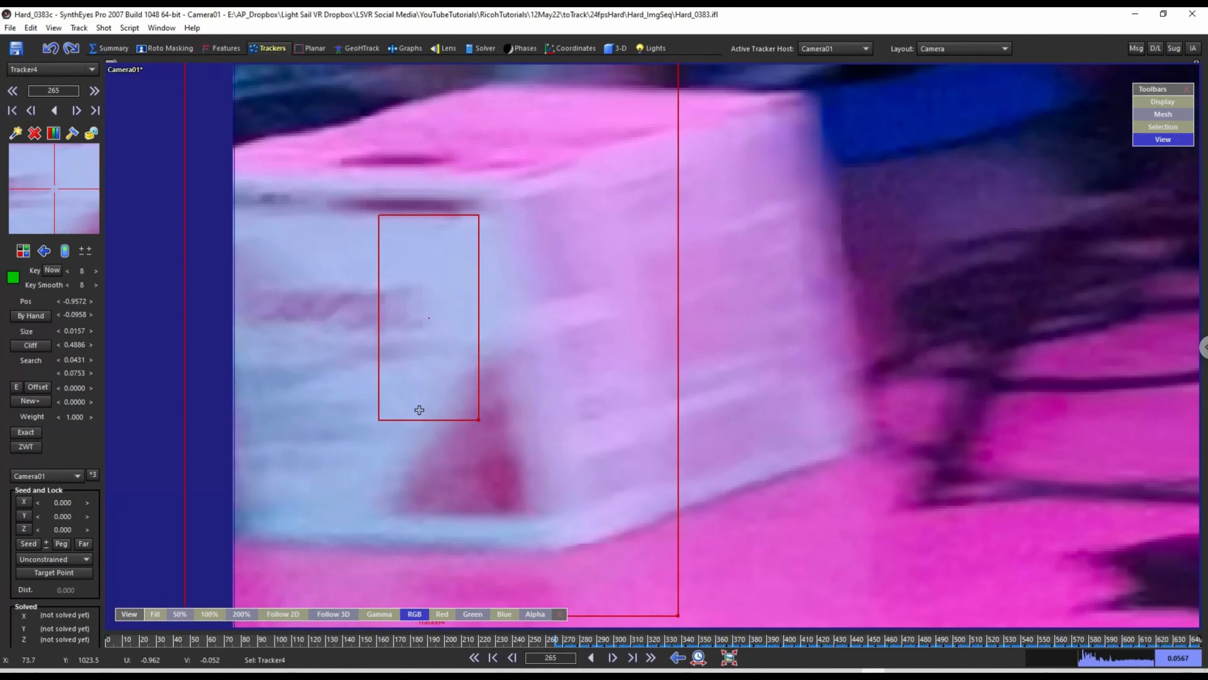
click(419, 334)
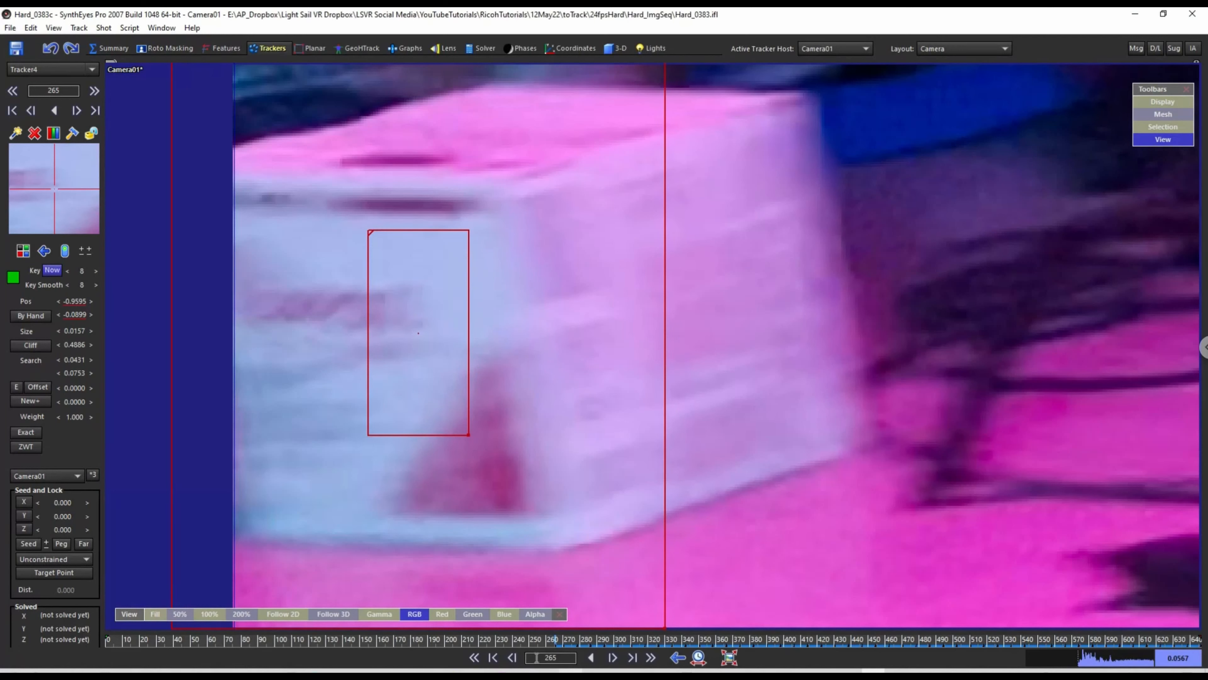
Compare the box tracker frame by frame between frames 264 and 267, where the label crosses the image edge.
scroll(562, 601, down, 3)
key(s)
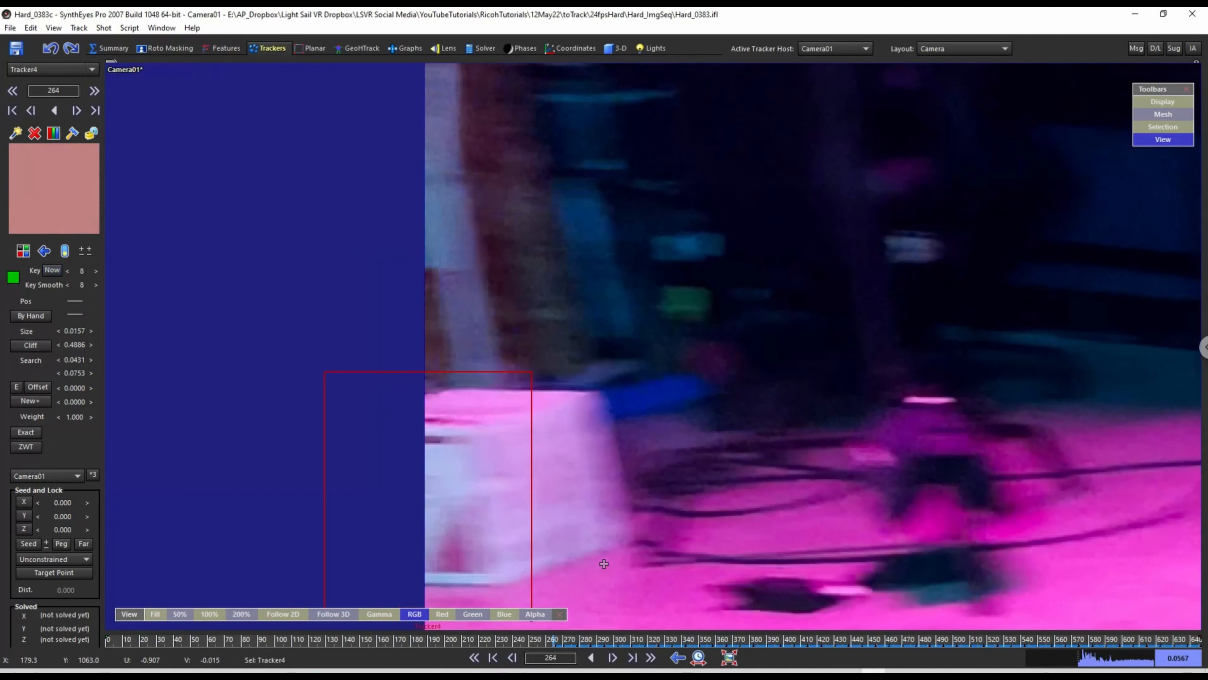
key(d)
key(s)
key(d)
key(s)
key(d)
key(d)
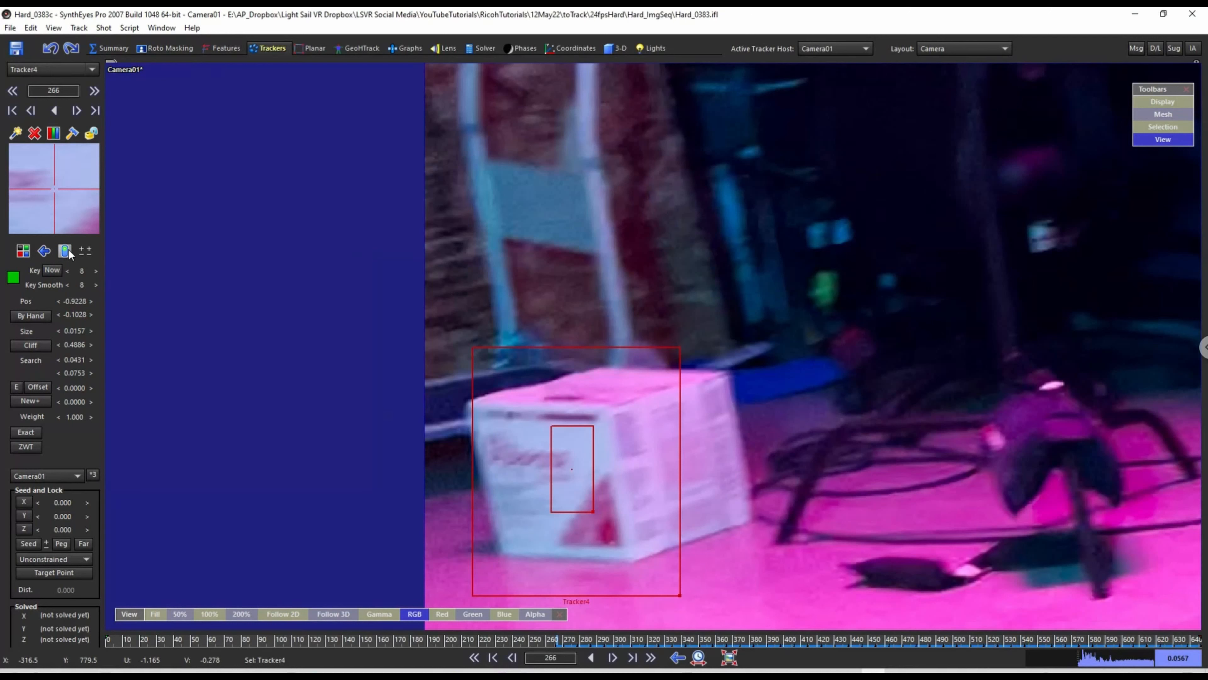
key(d)
key(s)
key(s)
key(s)
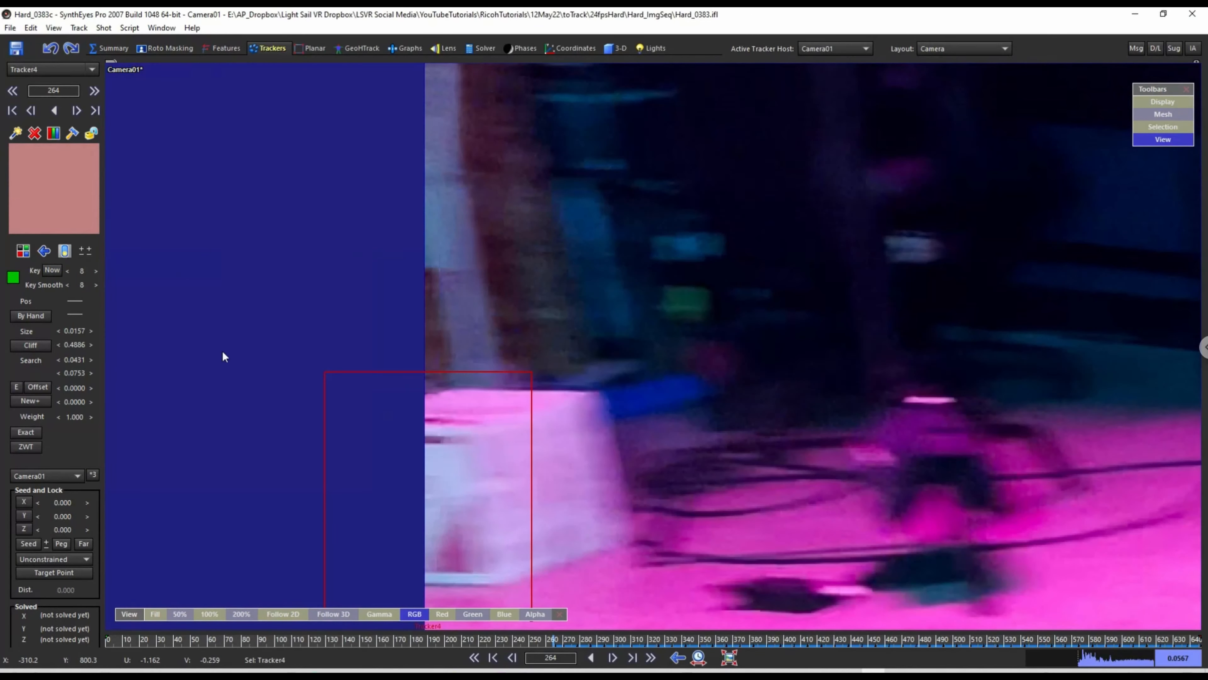
Check the frames from 263 back to 254 for the white box.
key(s)
key(s)
key(s)
key(s)
key(s)
key(s)
key(s)
key(s)
key(s)
key(s)
scroll(560, 549, down, 5)
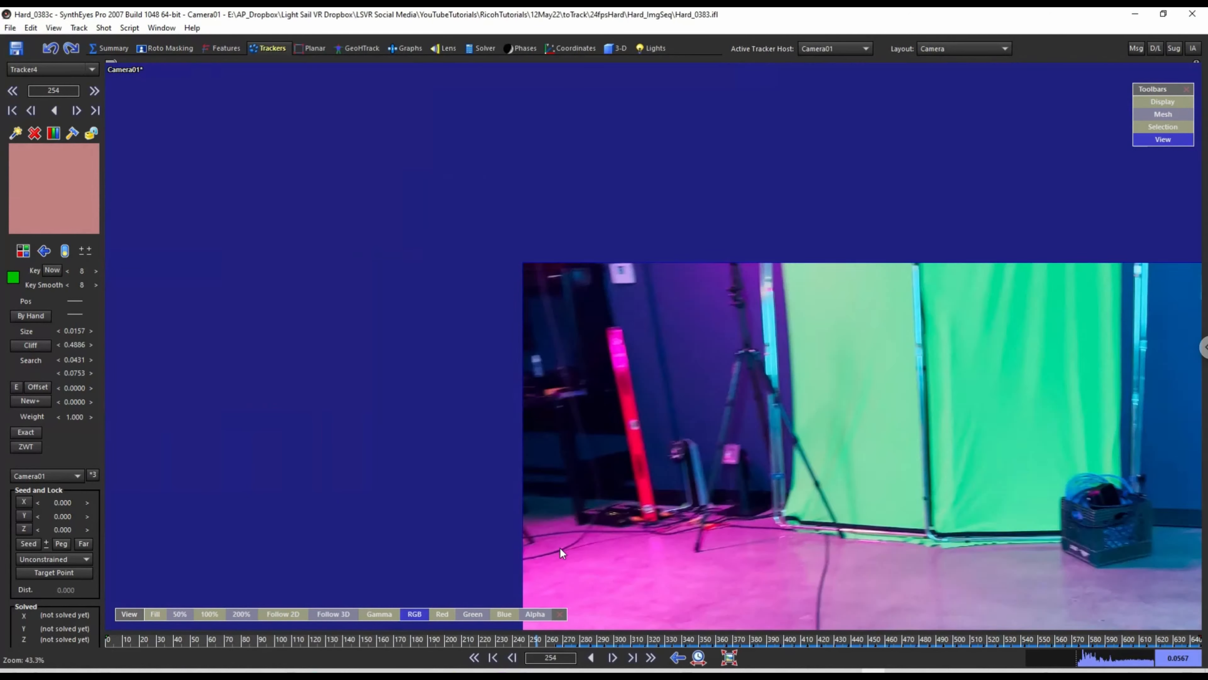
scroll(559, 548, down, 3)
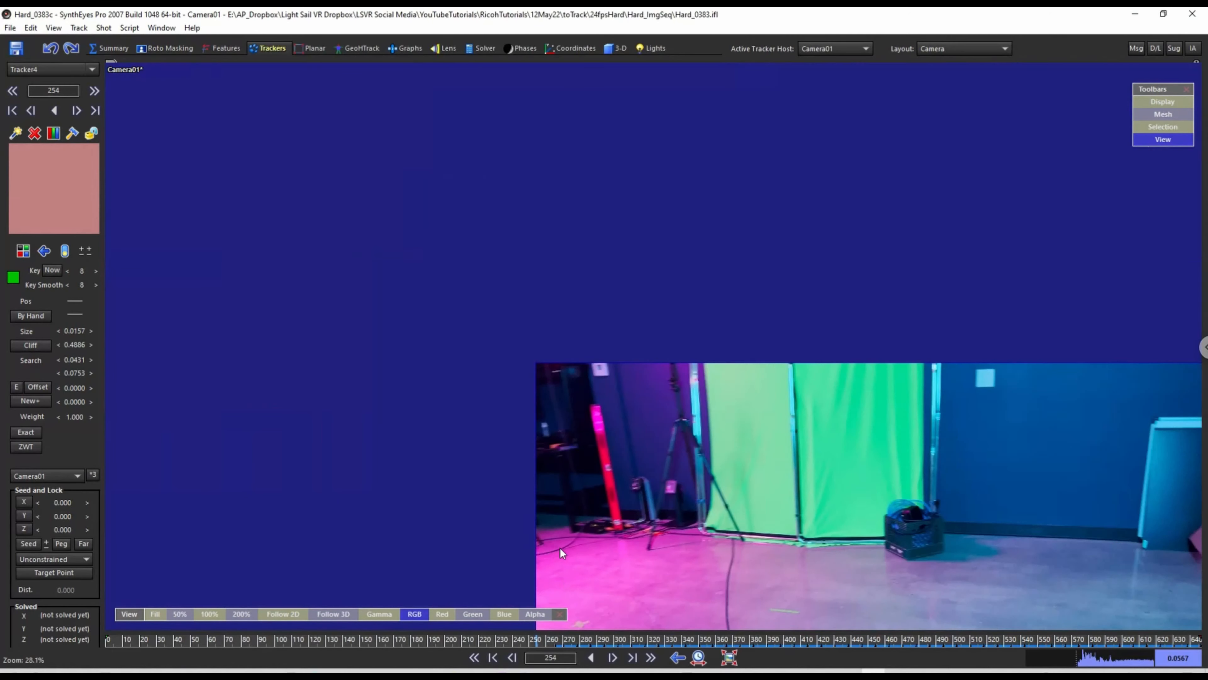
Lock the finished box tracker and return to frame 265.
mouse_move(536, 641)
mouse_down()
mouse_move(486, 634)
mouse_move(260, 661)
mouse_move(148, 653)
mouse_move(430, 662)
mouse_move(542, 647)
mouse_up()
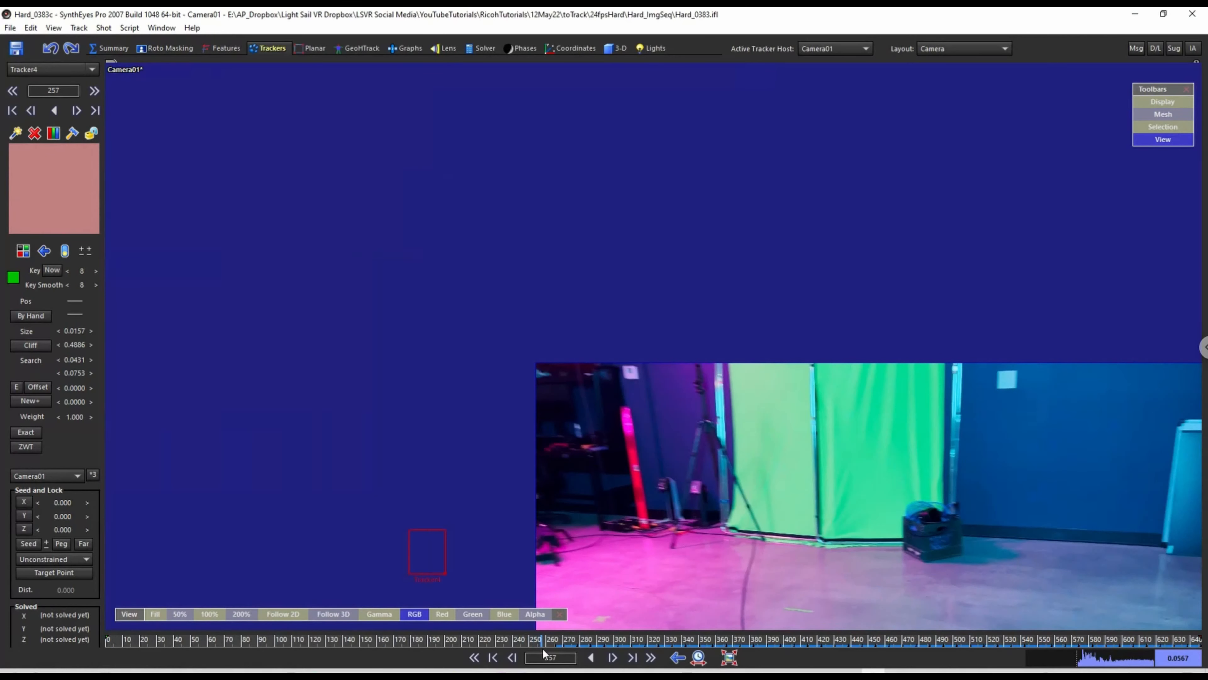
click(95, 136)
click(557, 651)
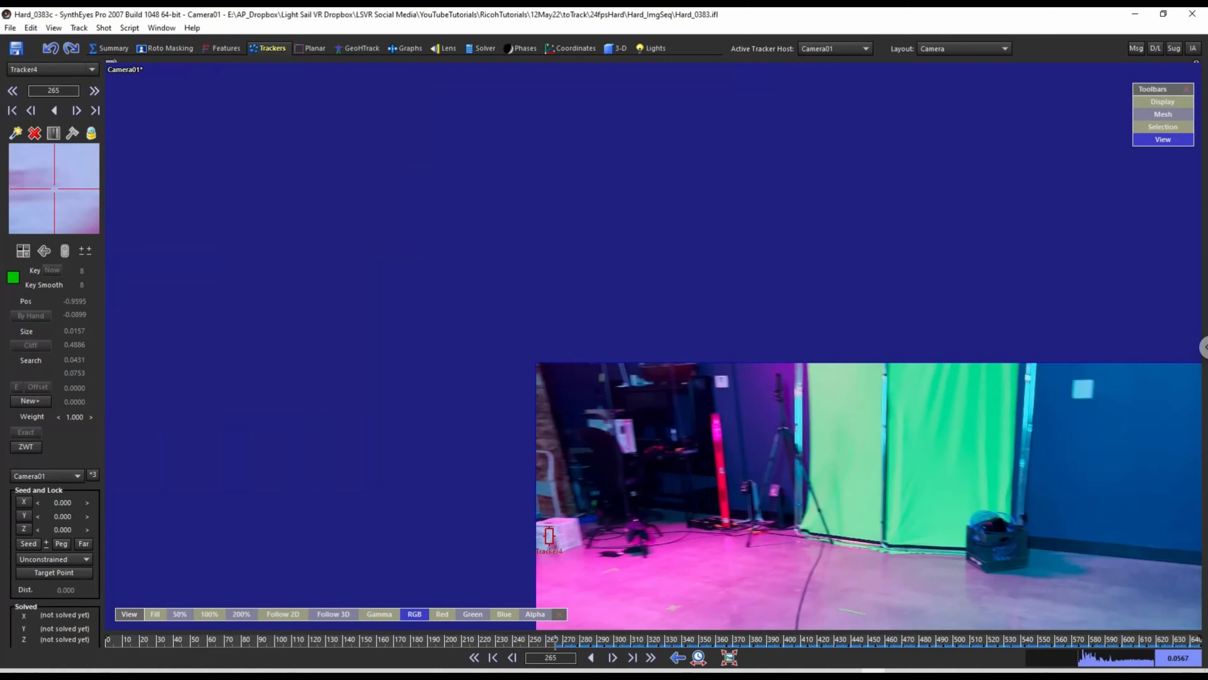
Scrub forward to the last frame, 646, and look over the existing trackers across the whole image.
drag(561, 645, 1200, 642)
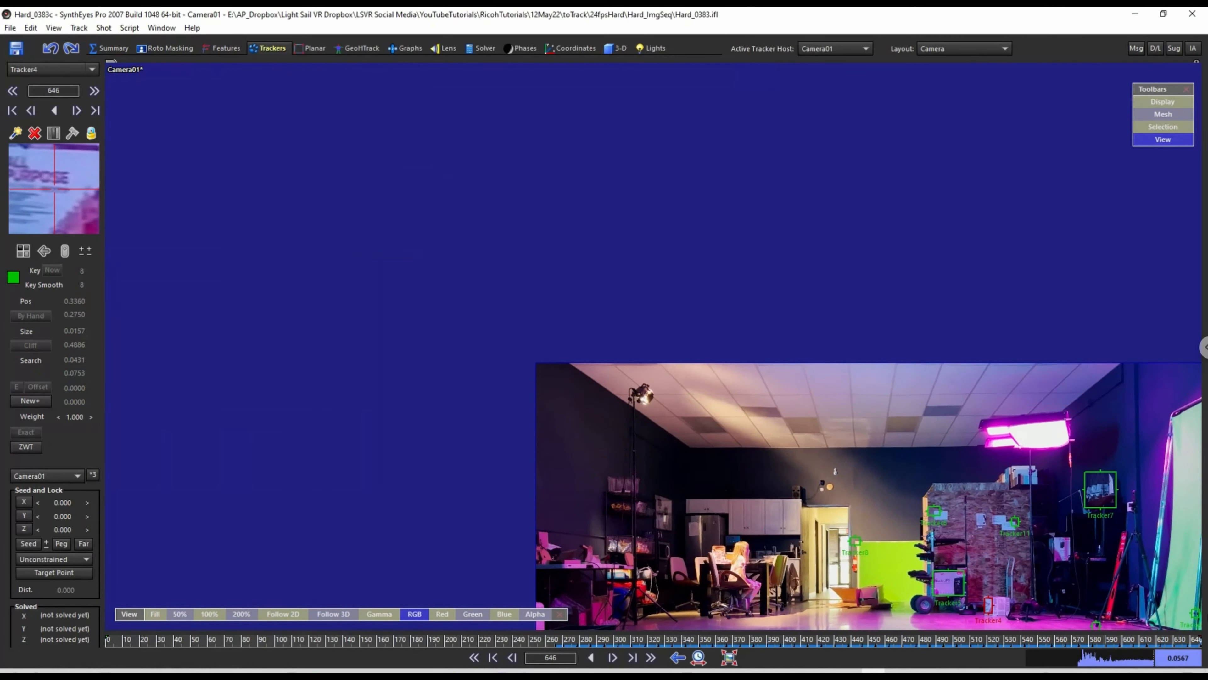
scroll(1013, 535, down, 3)
scroll(930, 444, up, 4)
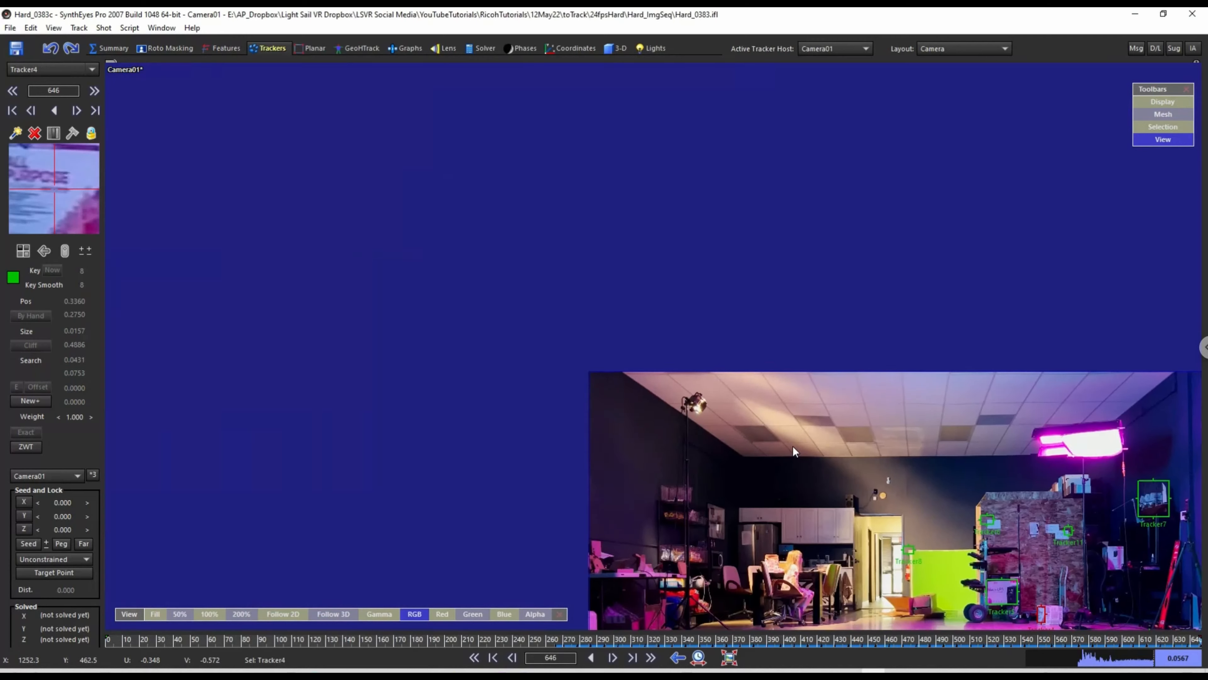
scroll(891, 465, up, 2)
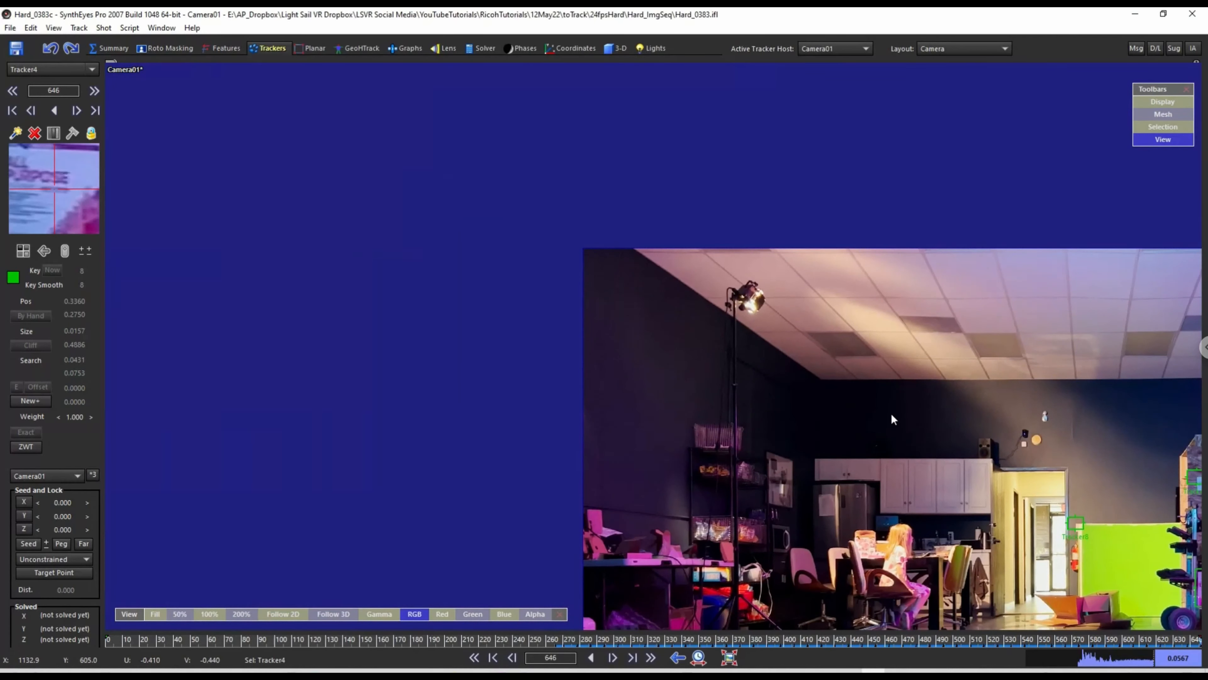
scroll(891, 411, down, 3)
scroll(928, 450, down, 2)
scroll(806, 434, up, 3)
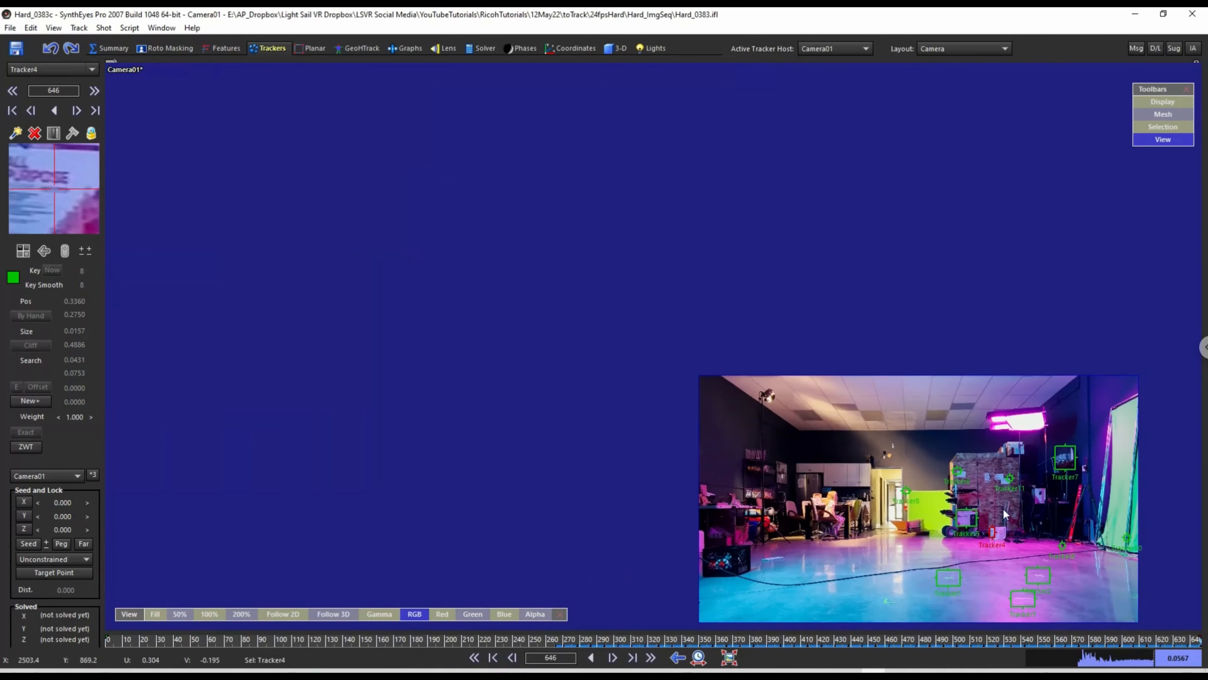
Go to frame 0 and switch the playback and tracking direction to forward.
drag(120, 643, 52, 636)
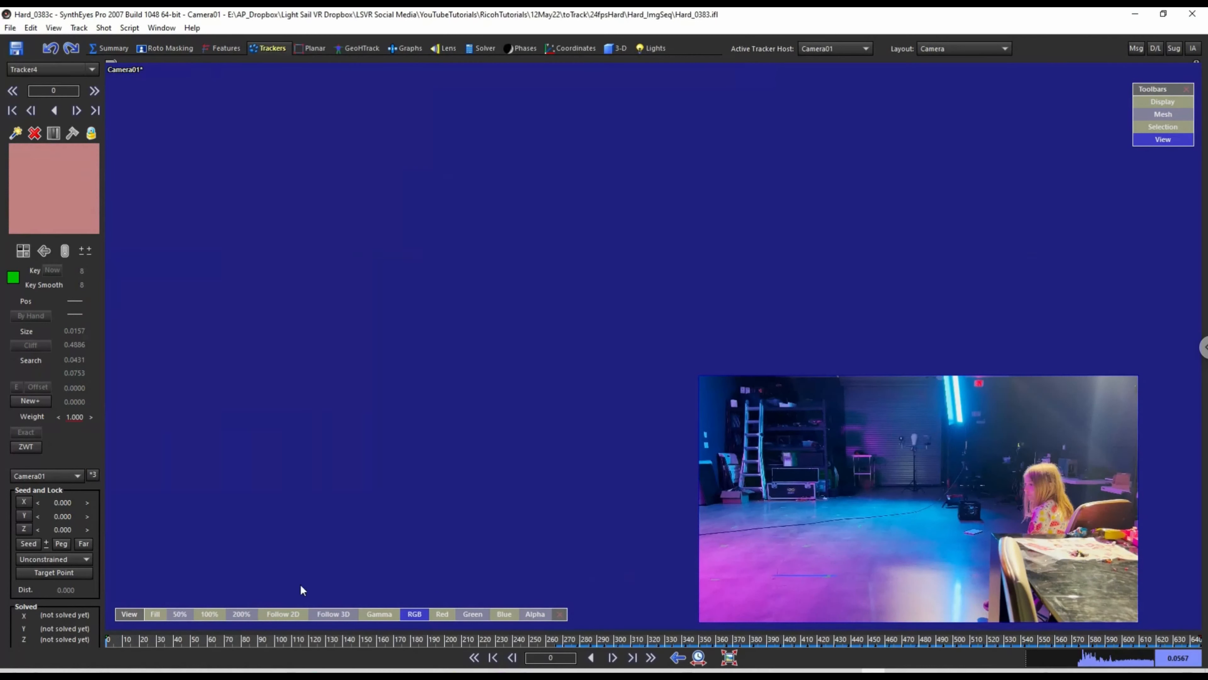
click(679, 658)
scroll(946, 478, up, 2)
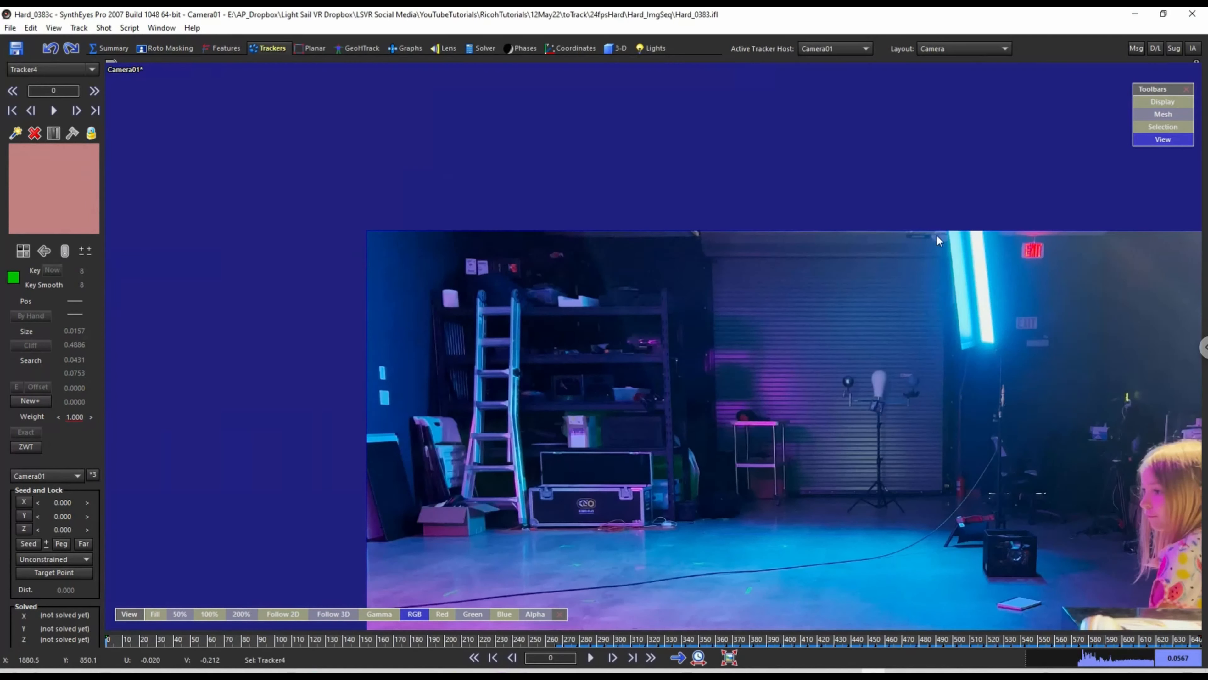
scroll(932, 523, down, 1)
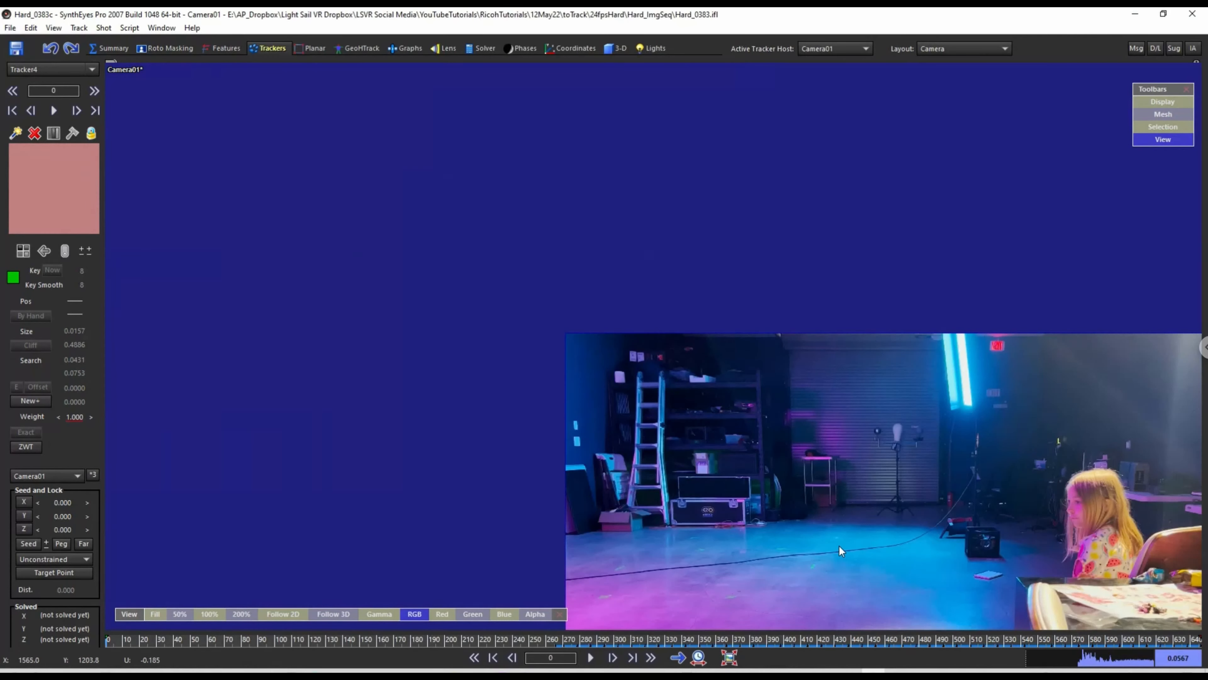
middle_drag(843, 547, 458, 276)
scroll(458, 276, up, 1)
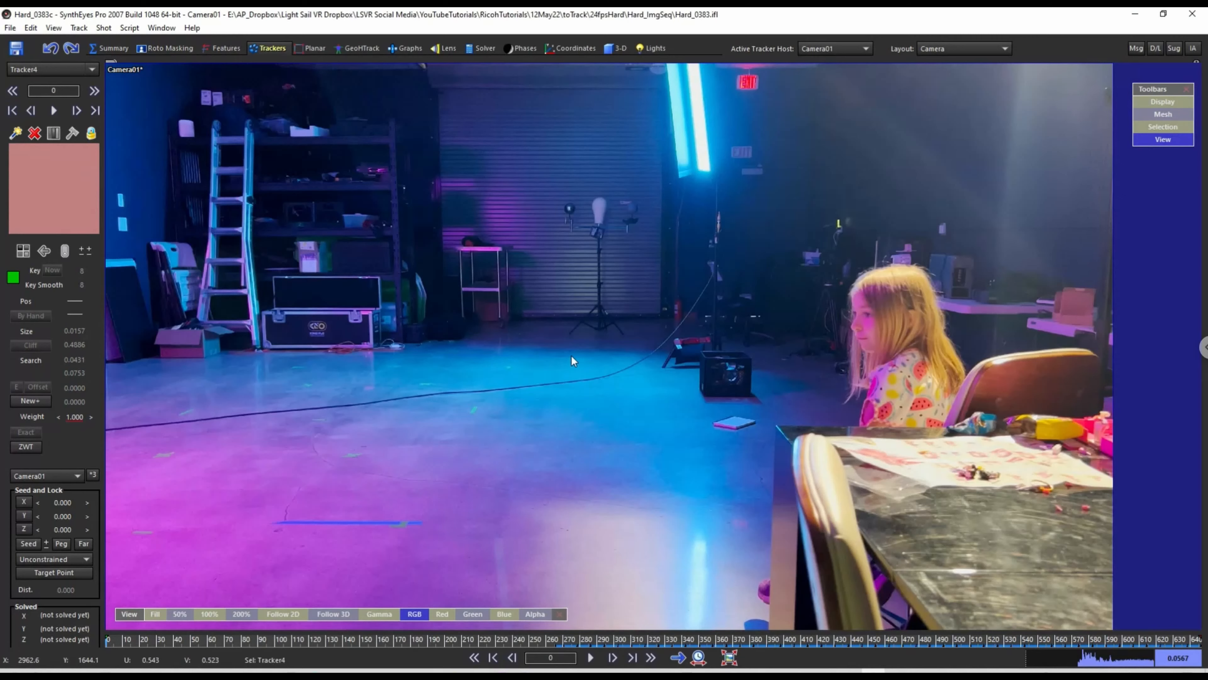
scroll(621, 419, down, 4)
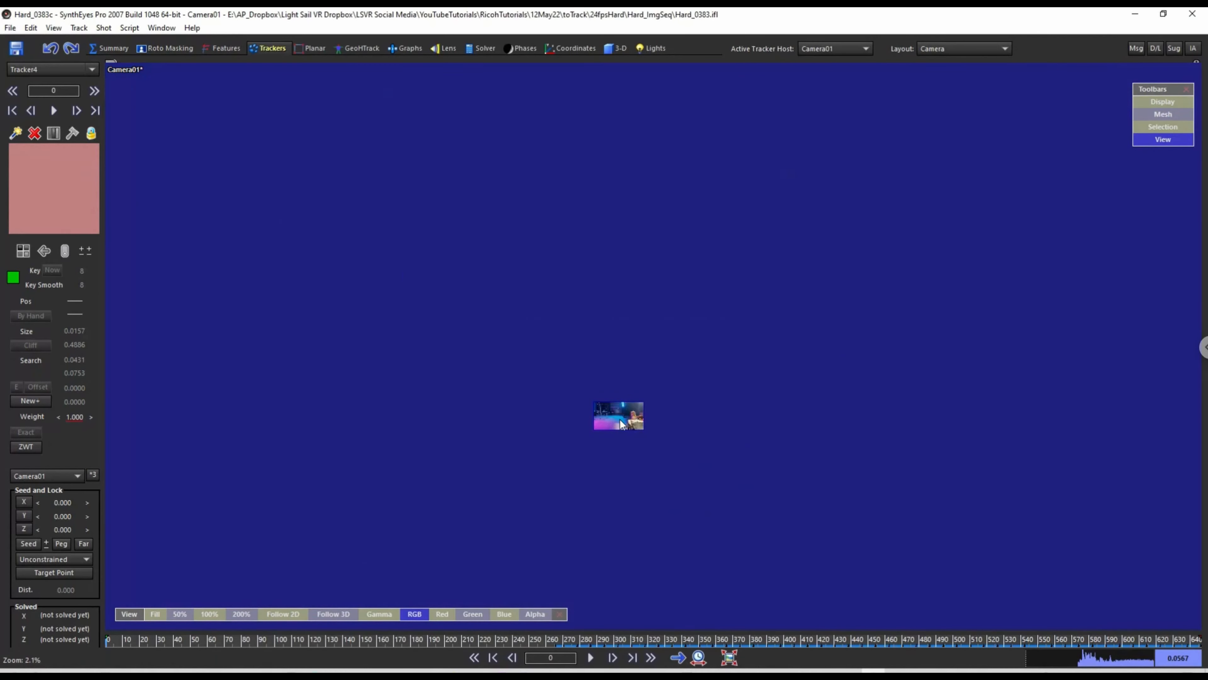
scroll(620, 419, up, 5)
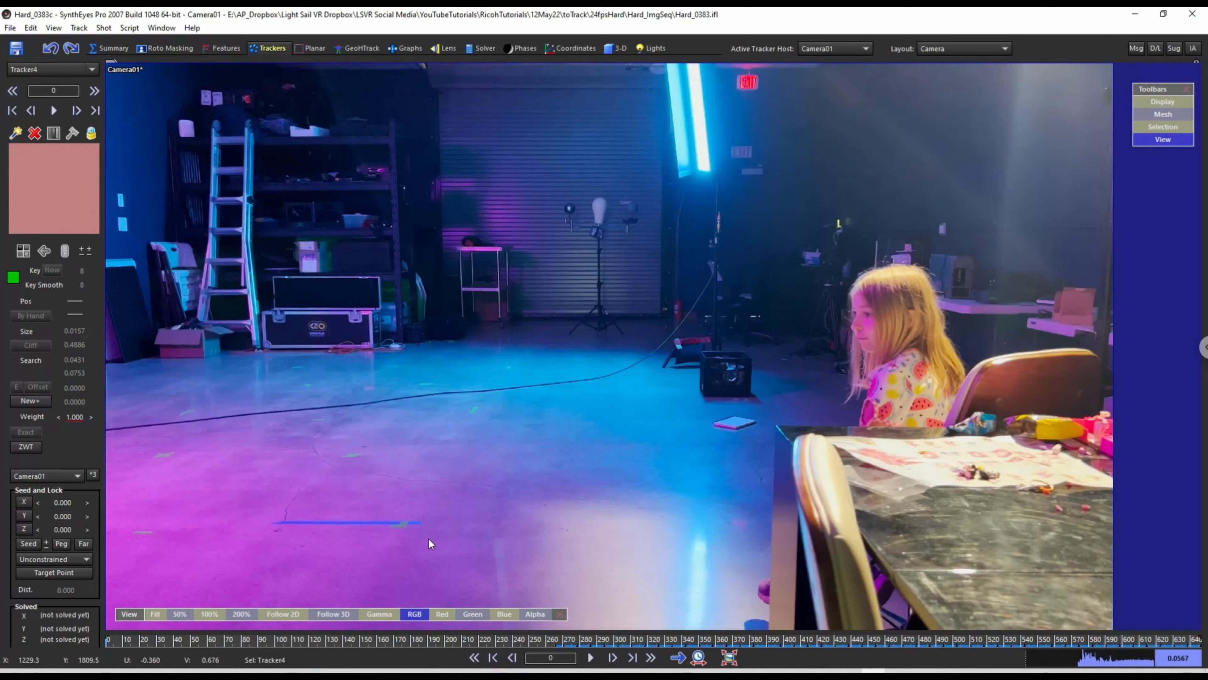
Add a tracker on the flight case's Kino Flo logo at frame 0 and fit its inner box around the logo, size about 0.019.
mouse_move(245, 643)
mouse_down()
mouse_move(190, 635)
mouse_move(548, 640)
mouse_move(601, 657)
mouse_move(659, 648)
mouse_move(108, 643)
mouse_up()
scroll(332, 335, up, 10)
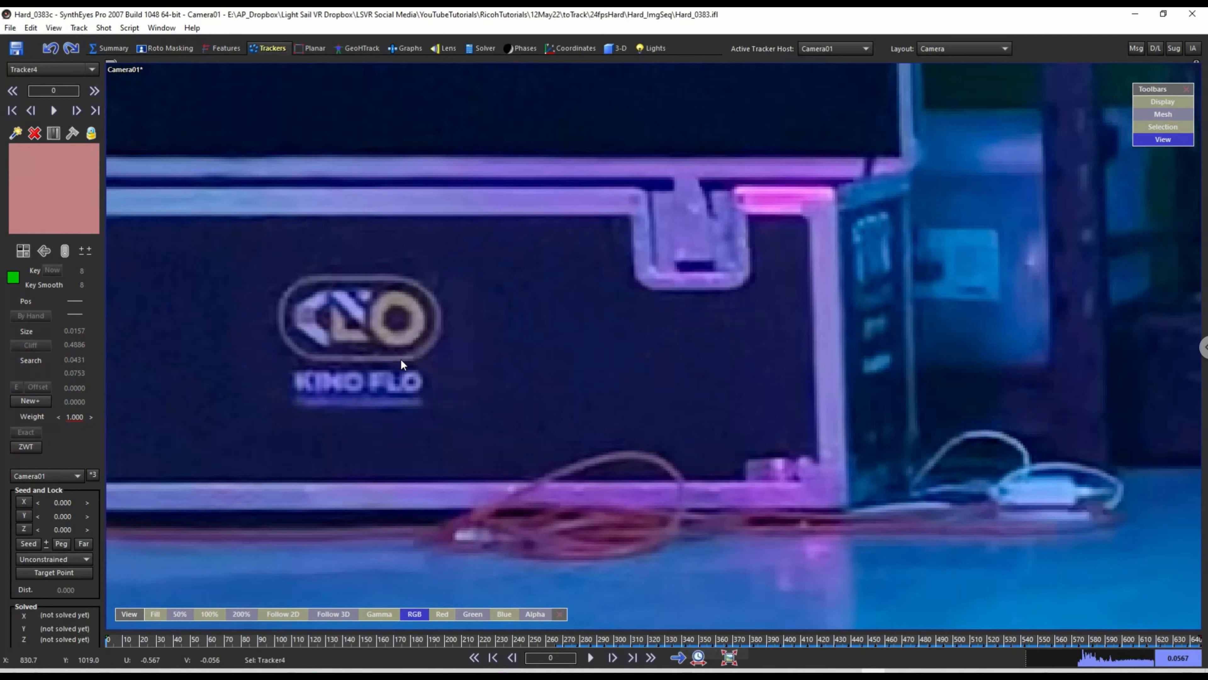
click(360, 339)
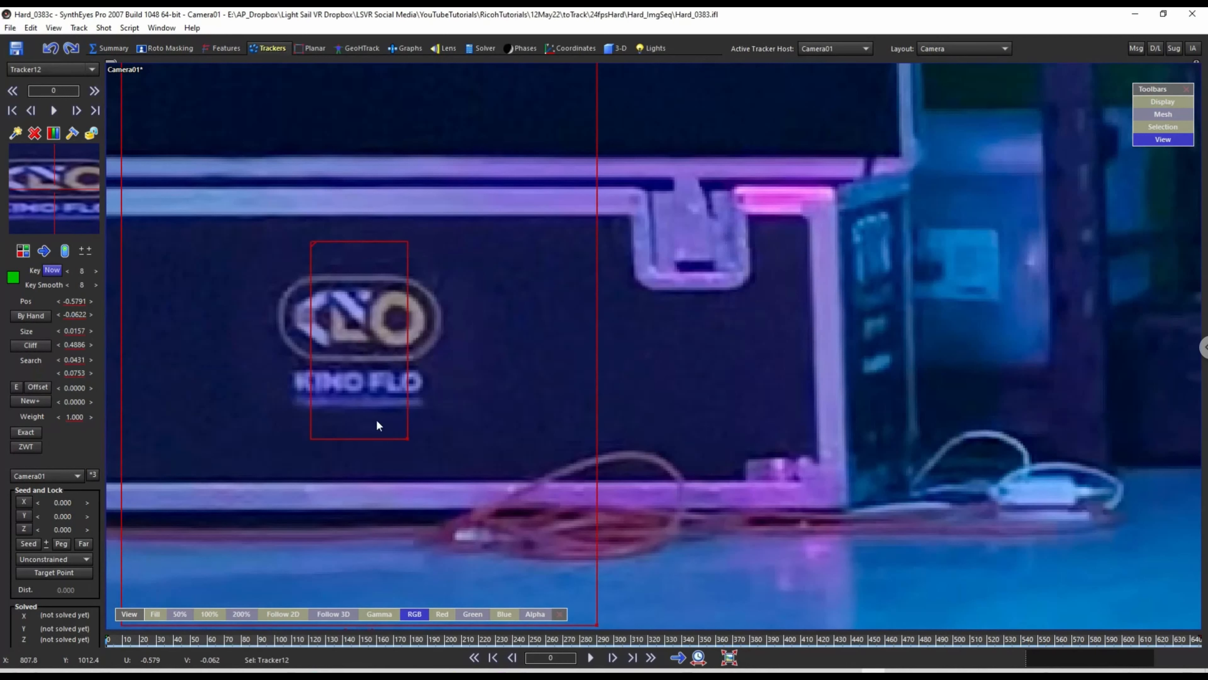
drag(405, 438, 535, 374)
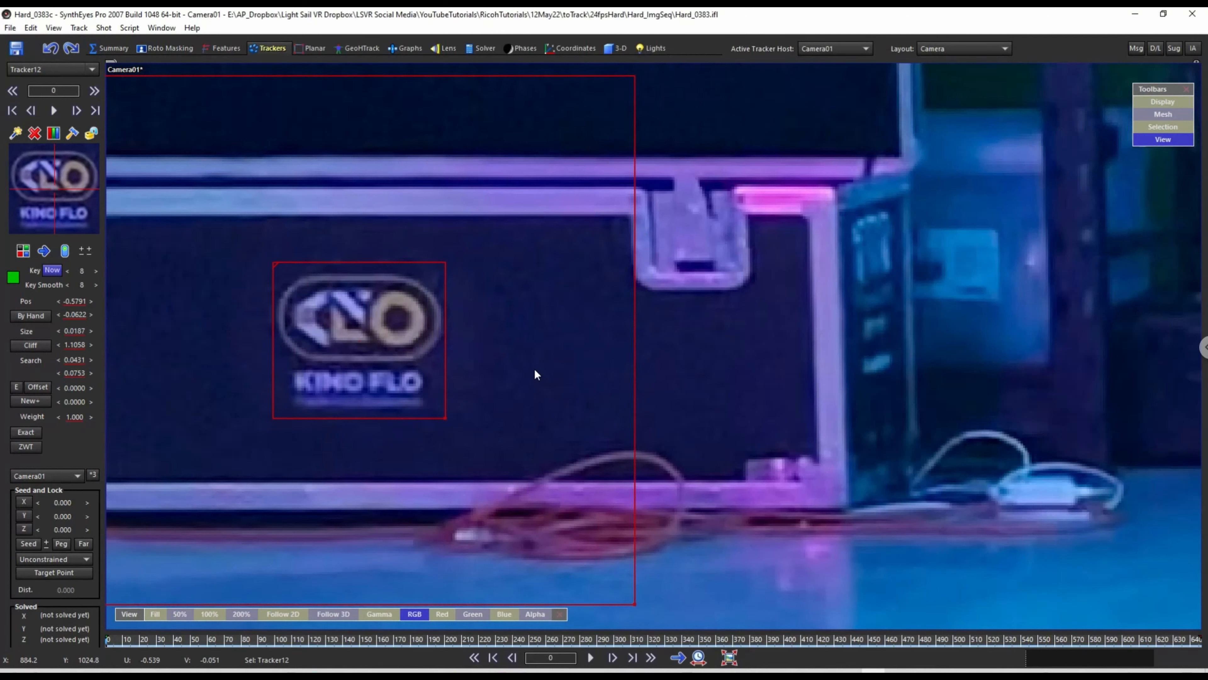
Set playback to half speed and track the case logo forward from frame 0 until it leaves the image.
scroll(523, 365, down, 2)
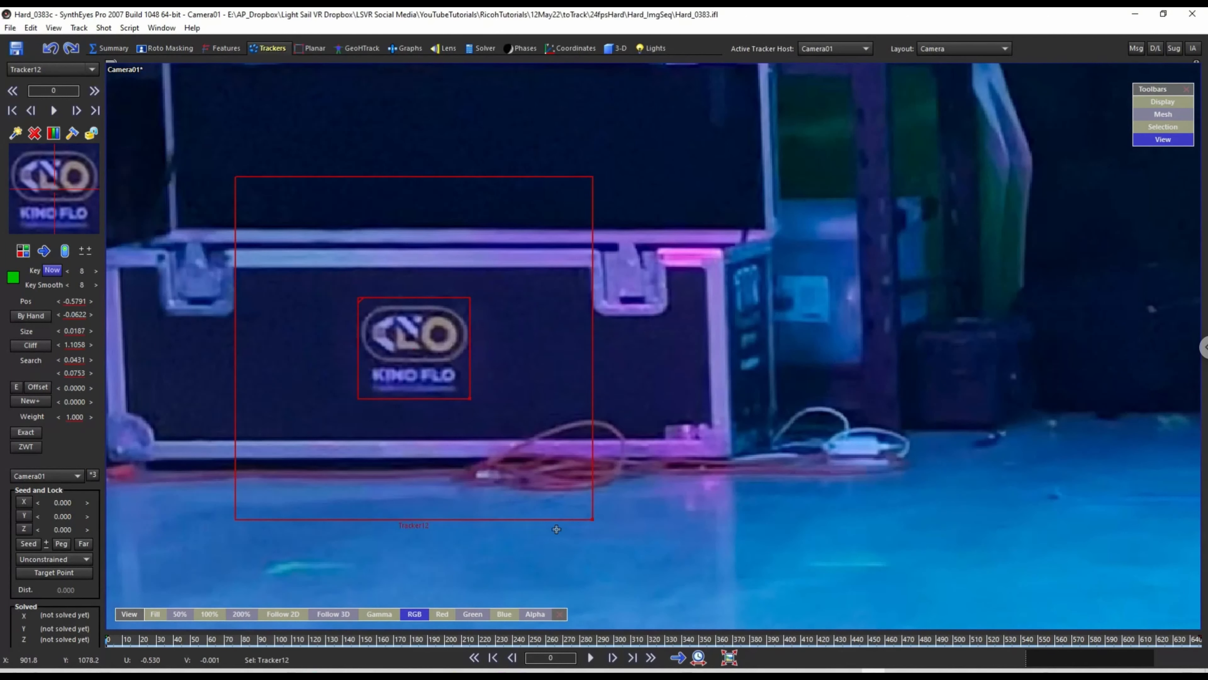
scroll(509, 418, down, 4)
scroll(508, 418, up, 3)
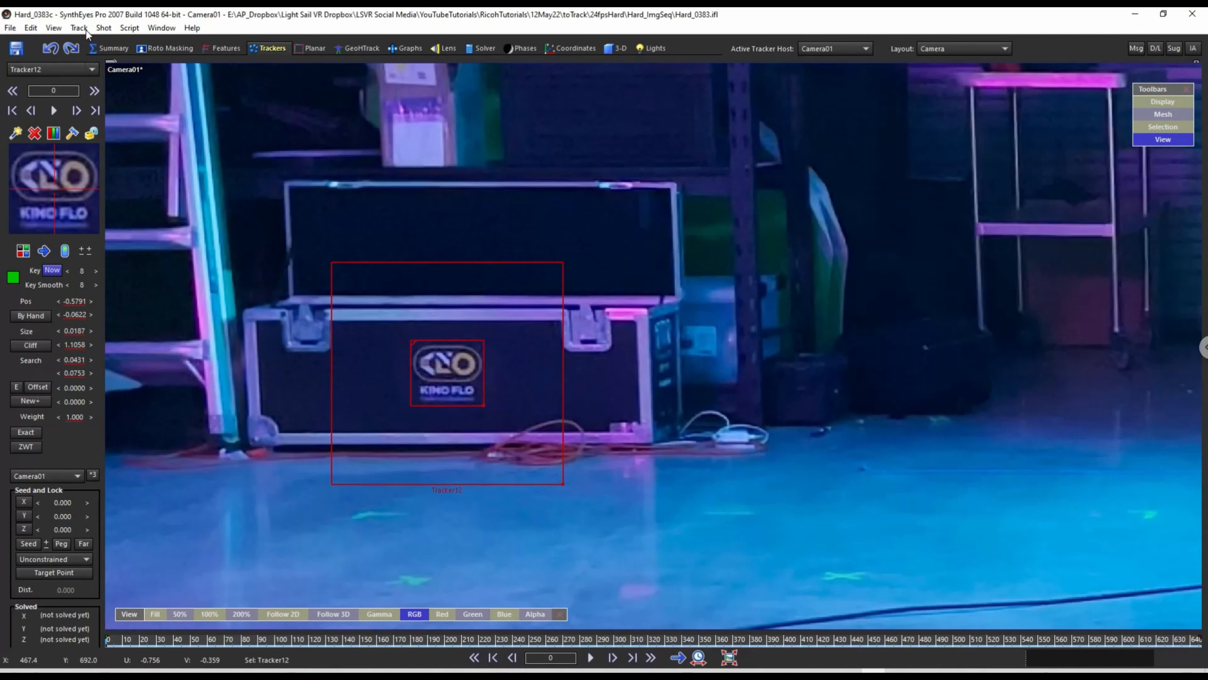
click(55, 28)
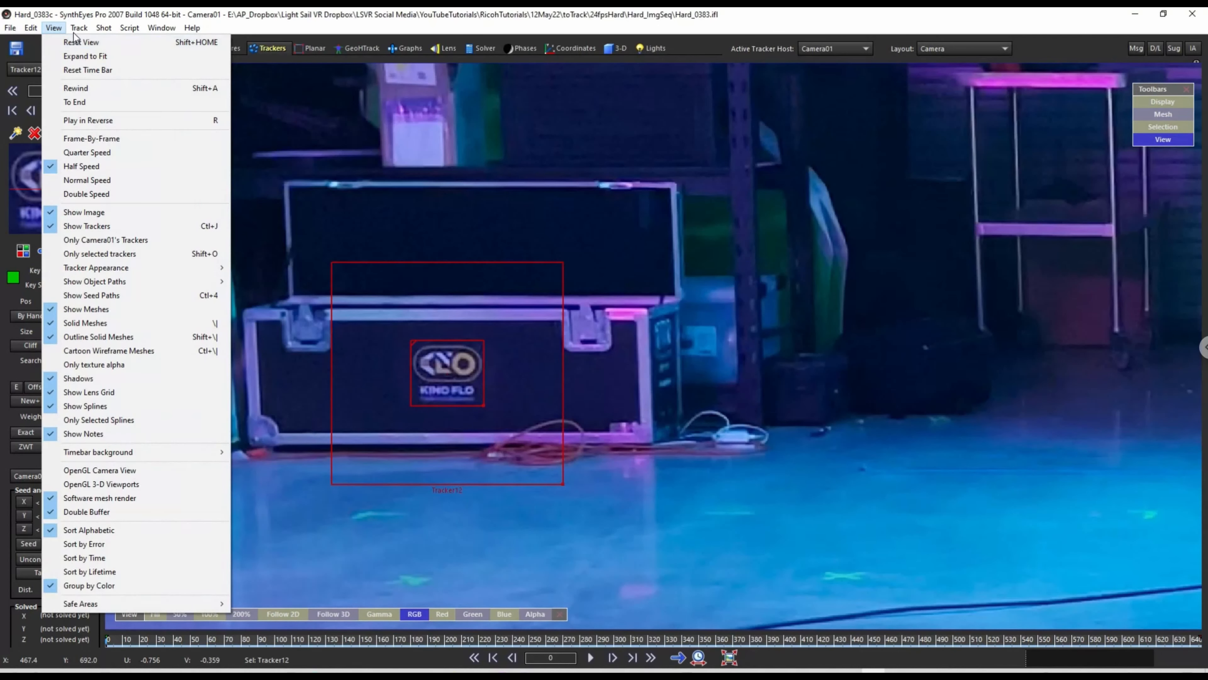
click(115, 171)
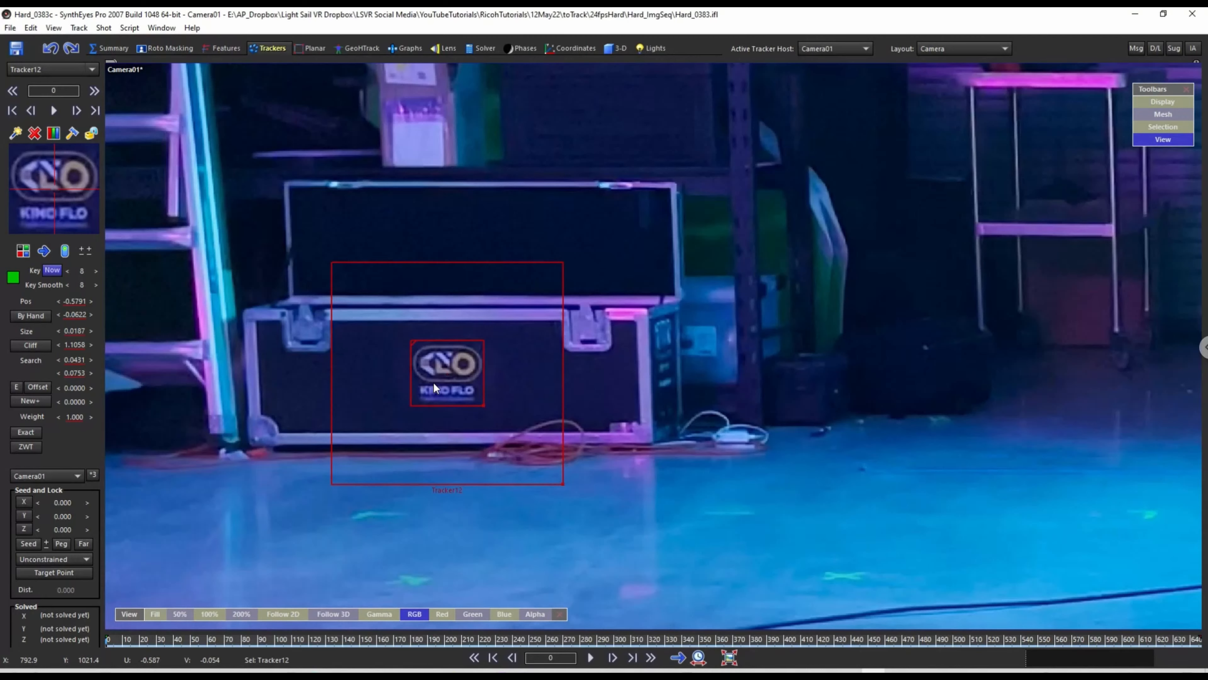
key(space)
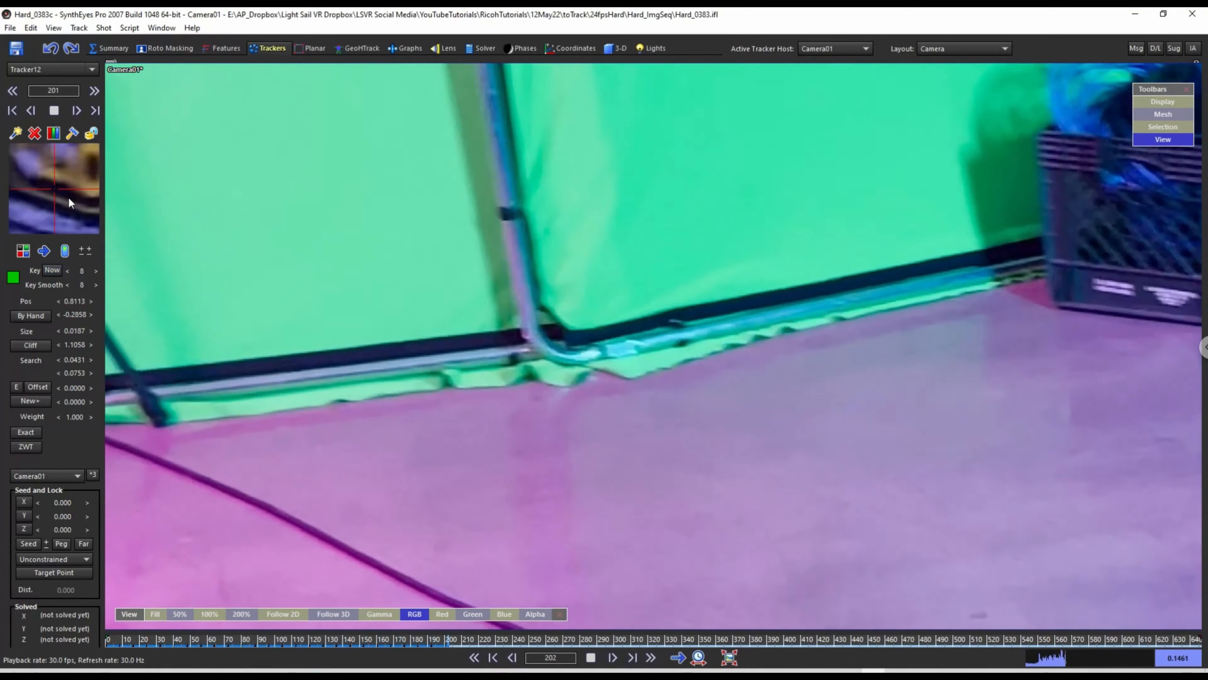
key(space)
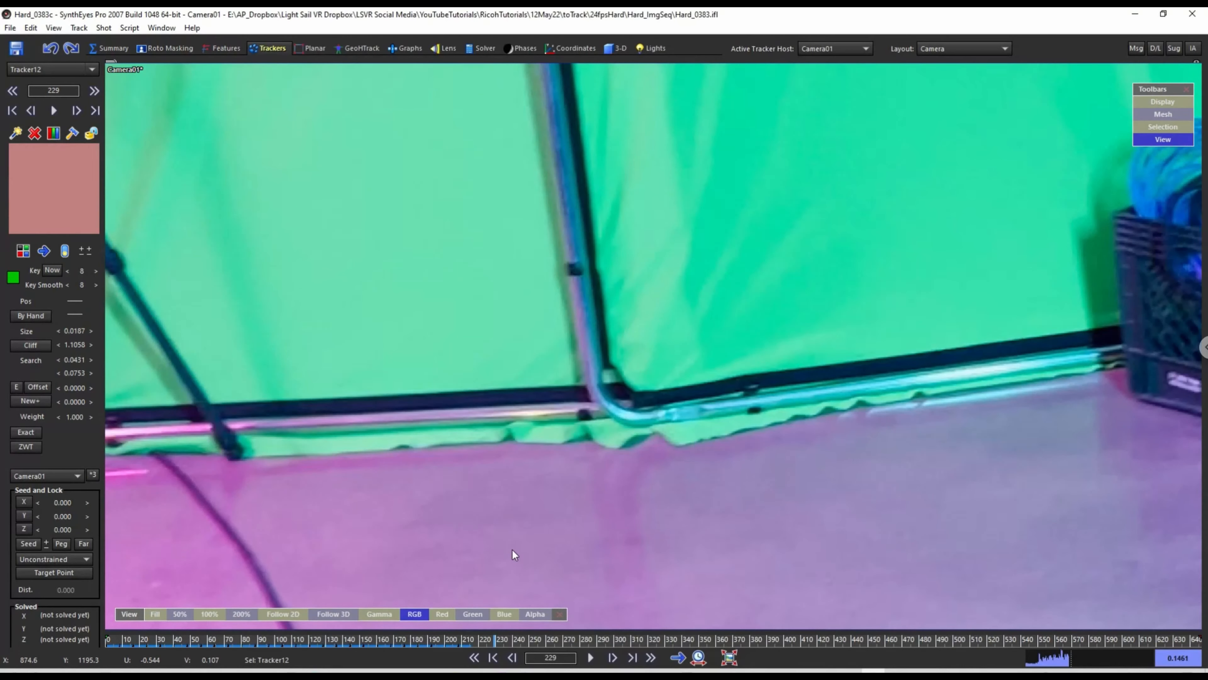
Review the logo tracker across its tracked range, ending centred on the tracker at frame 117.
scroll(512, 558, down, 3)
click(474, 658)
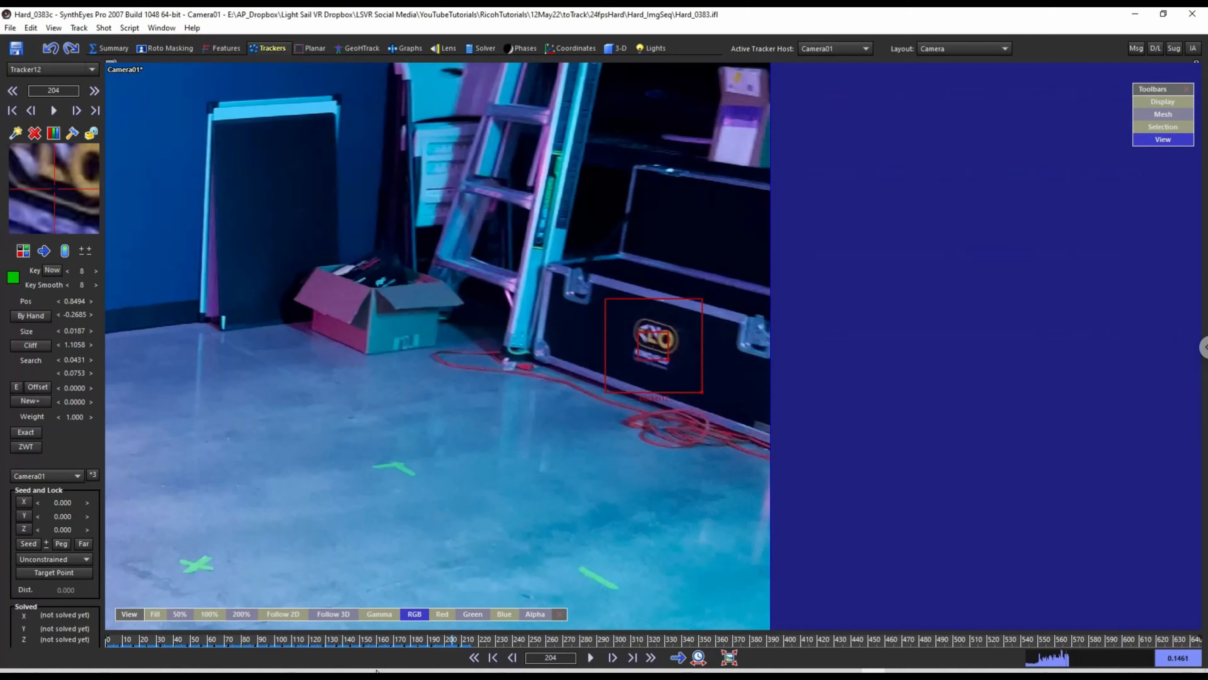
drag(454, 639, 55, 638)
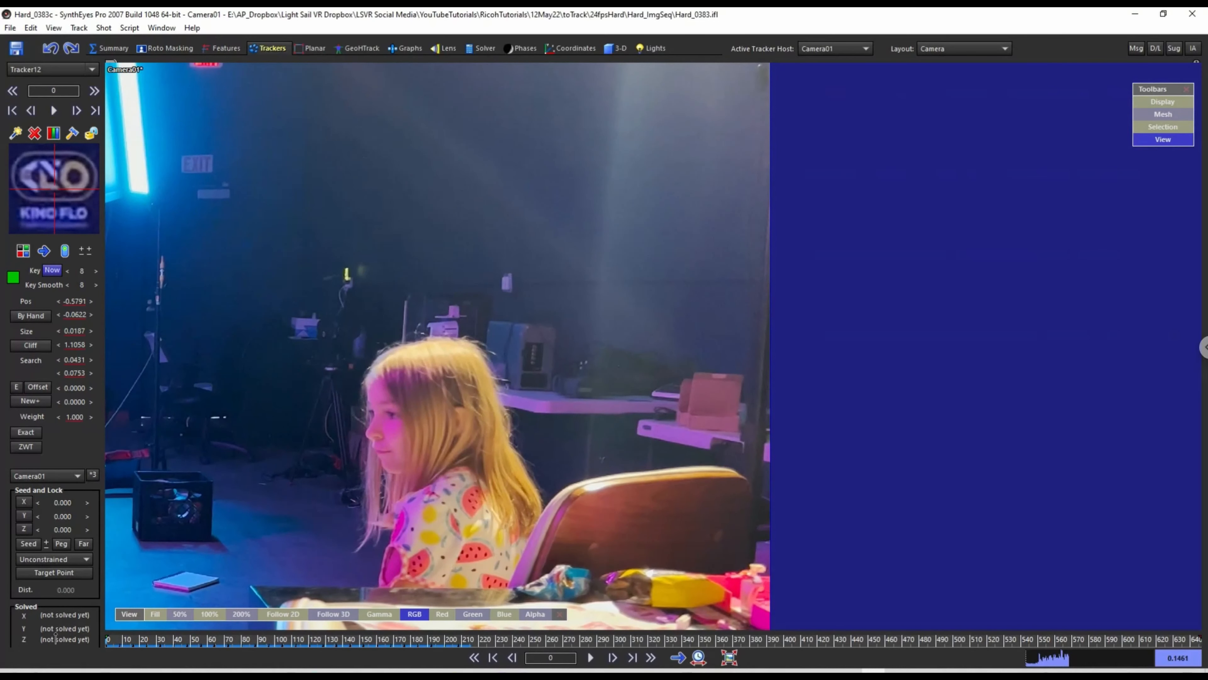
scroll(57, 189, down, 5)
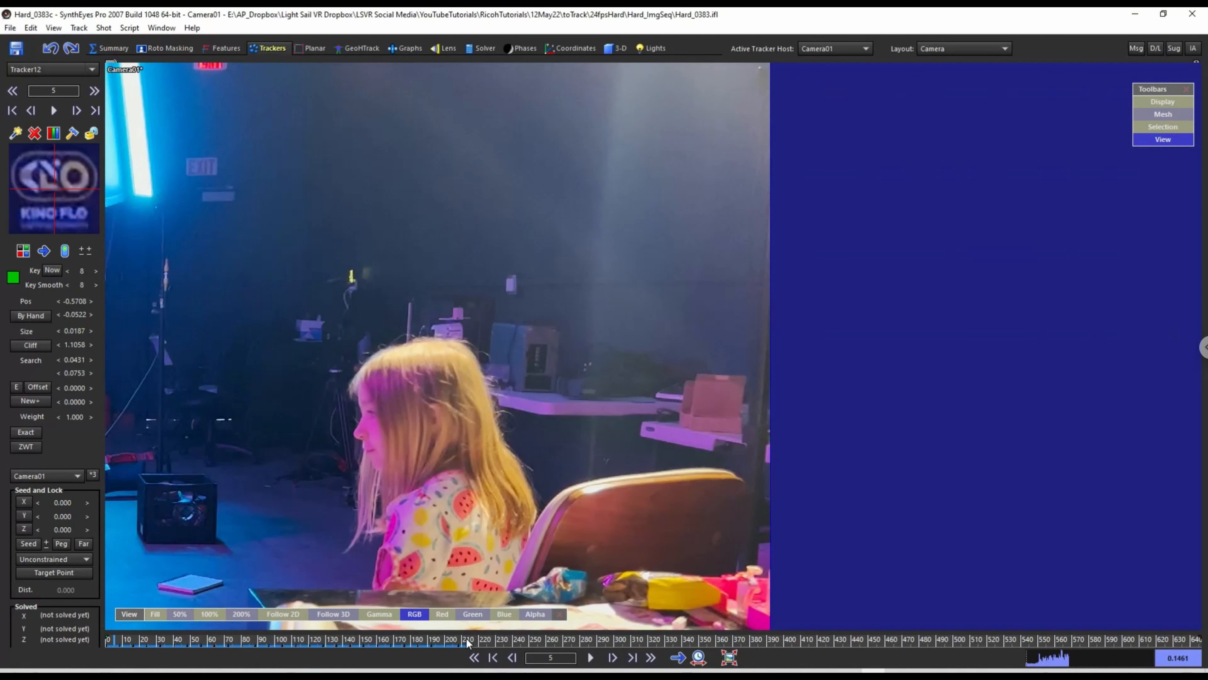
drag(467, 639, 305, 655)
key(5)
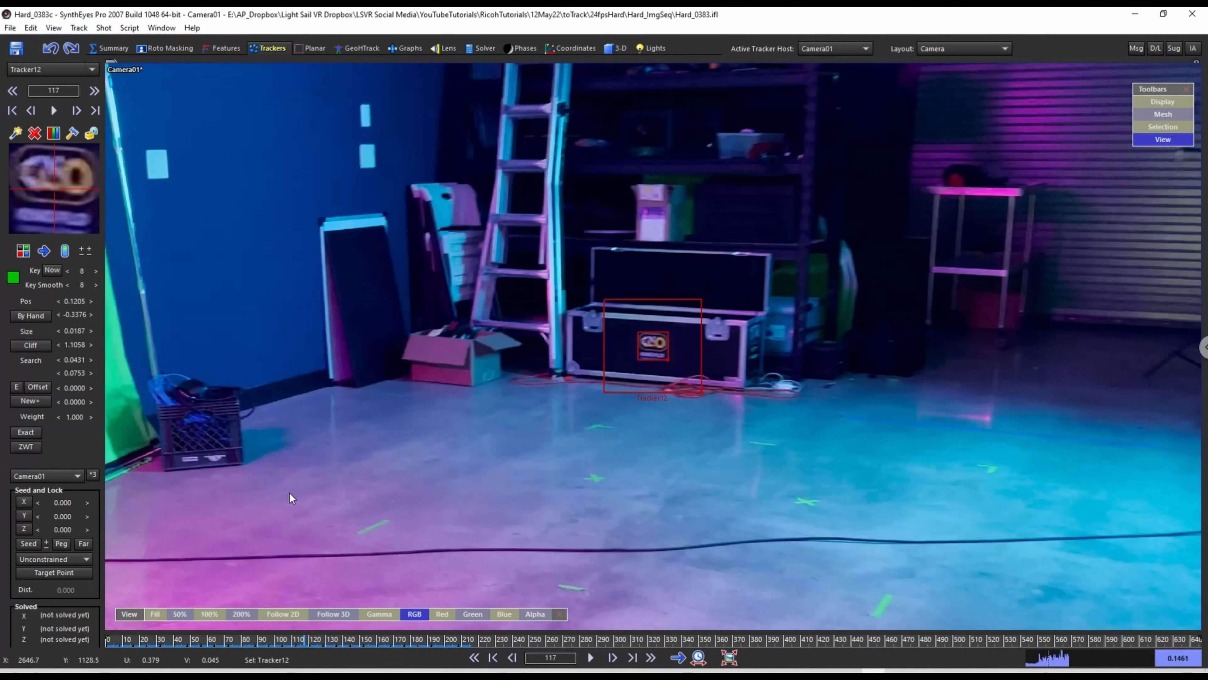
Examine how the tracker fits the Kino Flo logo from frame 117 to the motion-blurred keyed frame 120.
scroll(618, 351, up, 3)
scroll(618, 351, up, 5)
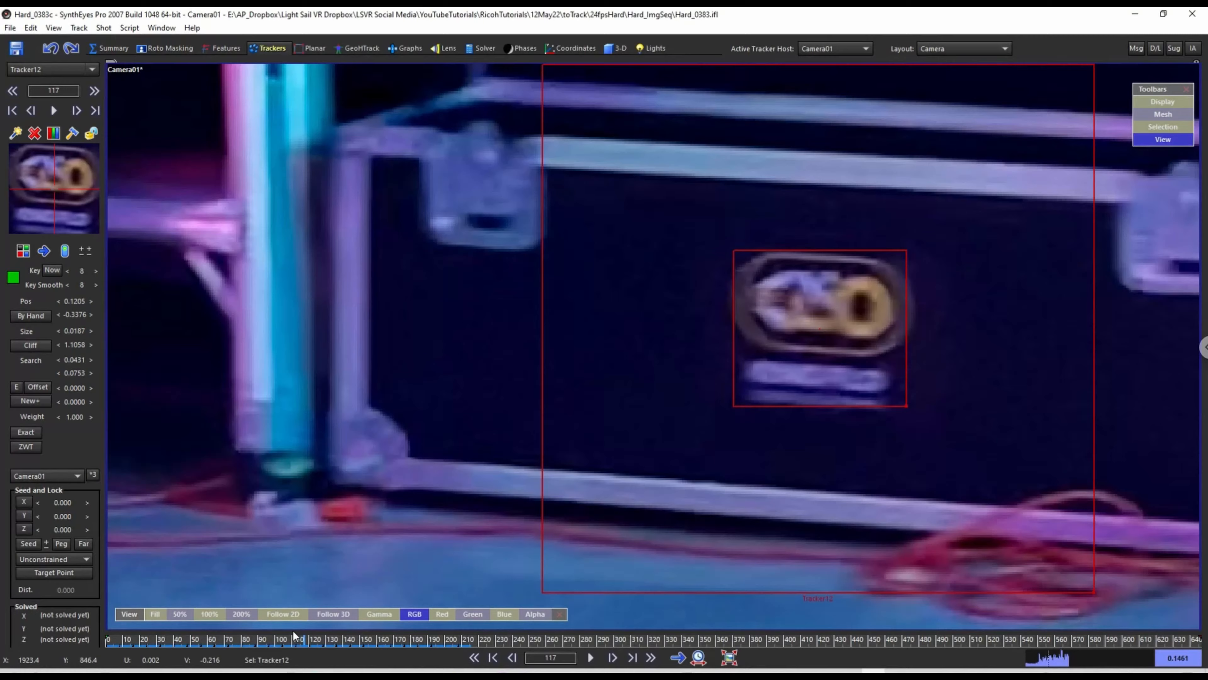
mouse_move(305, 640)
mouse_down()
mouse_move(318, 640)
mouse_move(309, 634)
mouse_up()
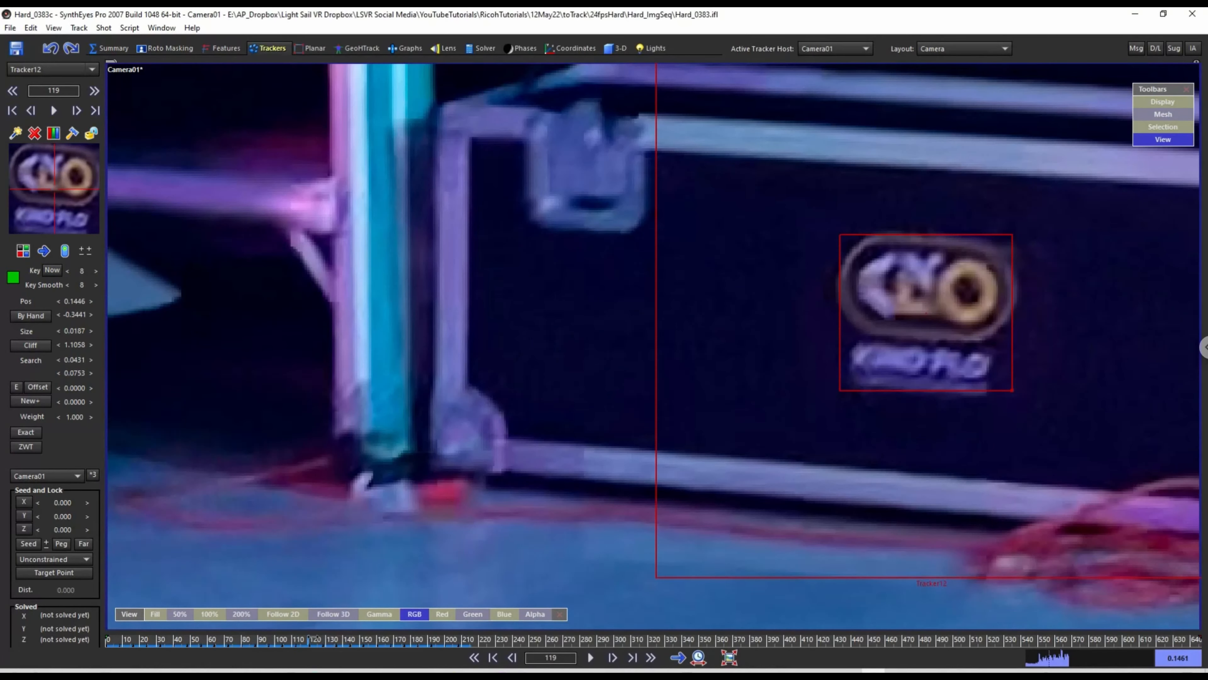
key(Right)
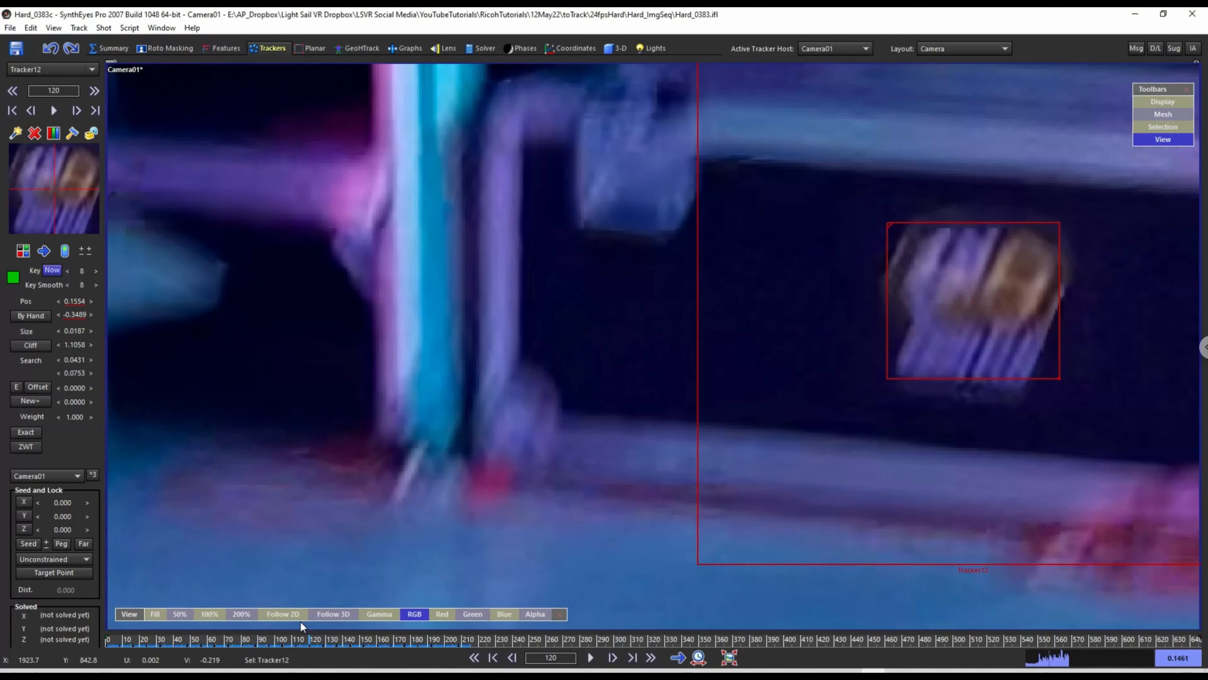
Compare how the Kino Flo logo sits inside the tracker at the keyed frames from 128 back to 48.
key(shift+Right)
scroll(828, 404, down, 3)
scroll(743, 397, up, 8)
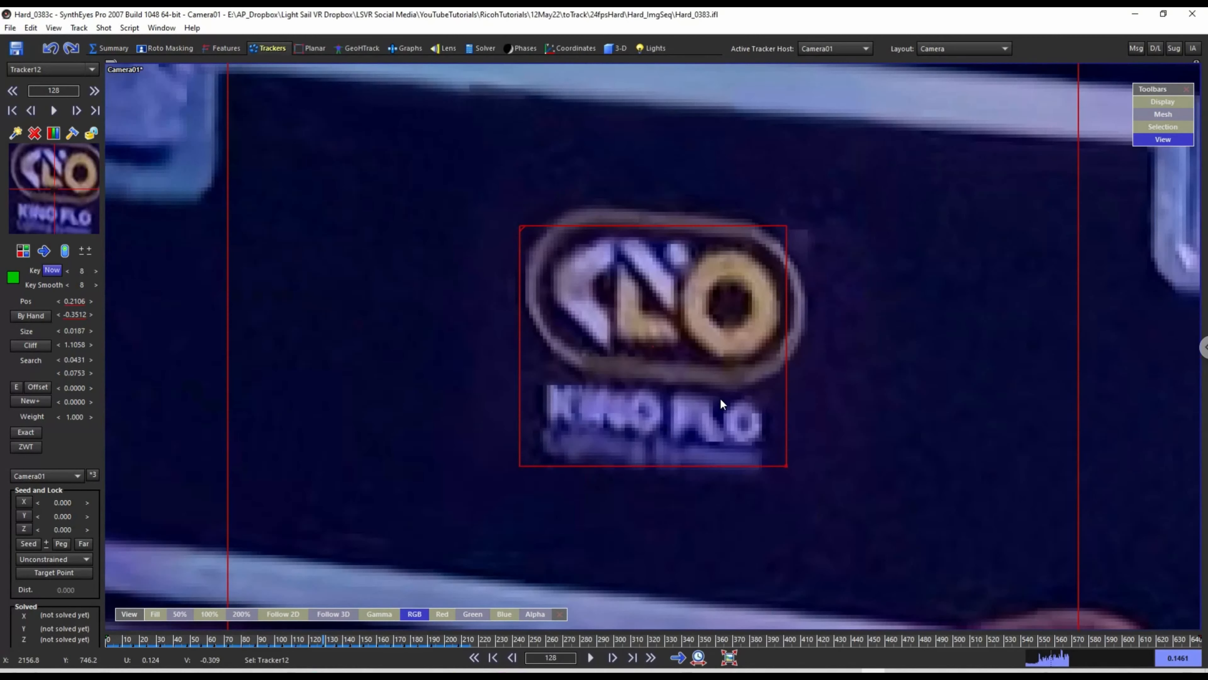
scroll(683, 367, up, 3)
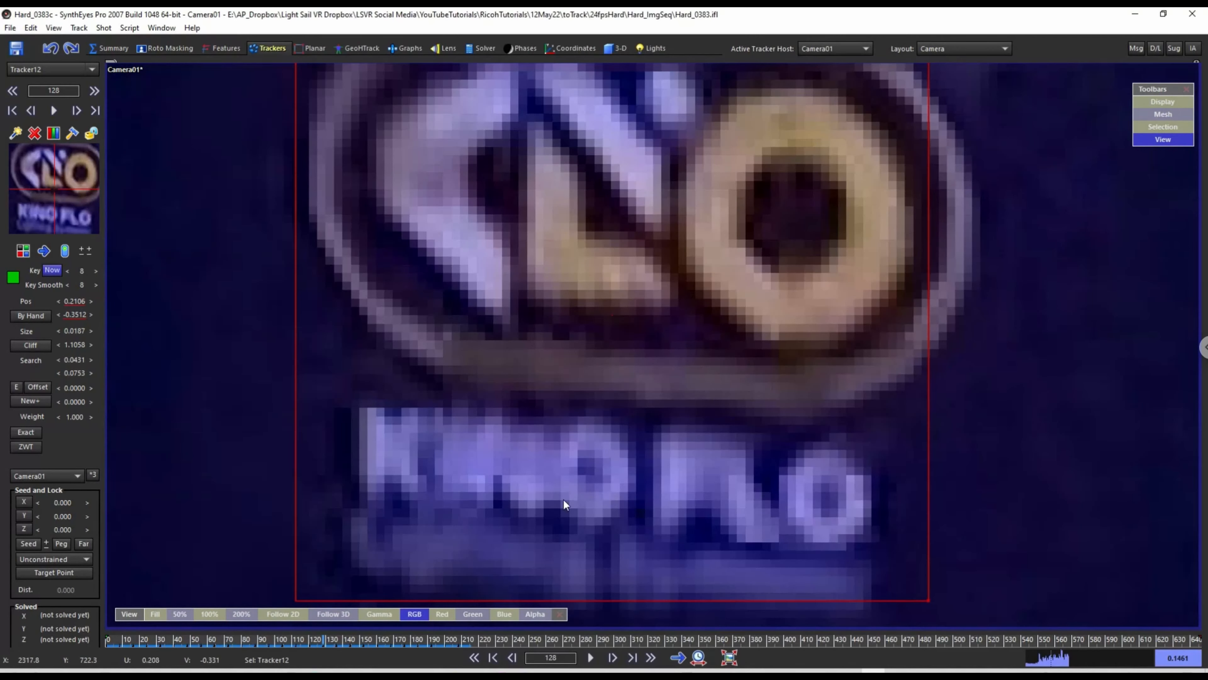
key(shift+Left)
key(shift+Left)
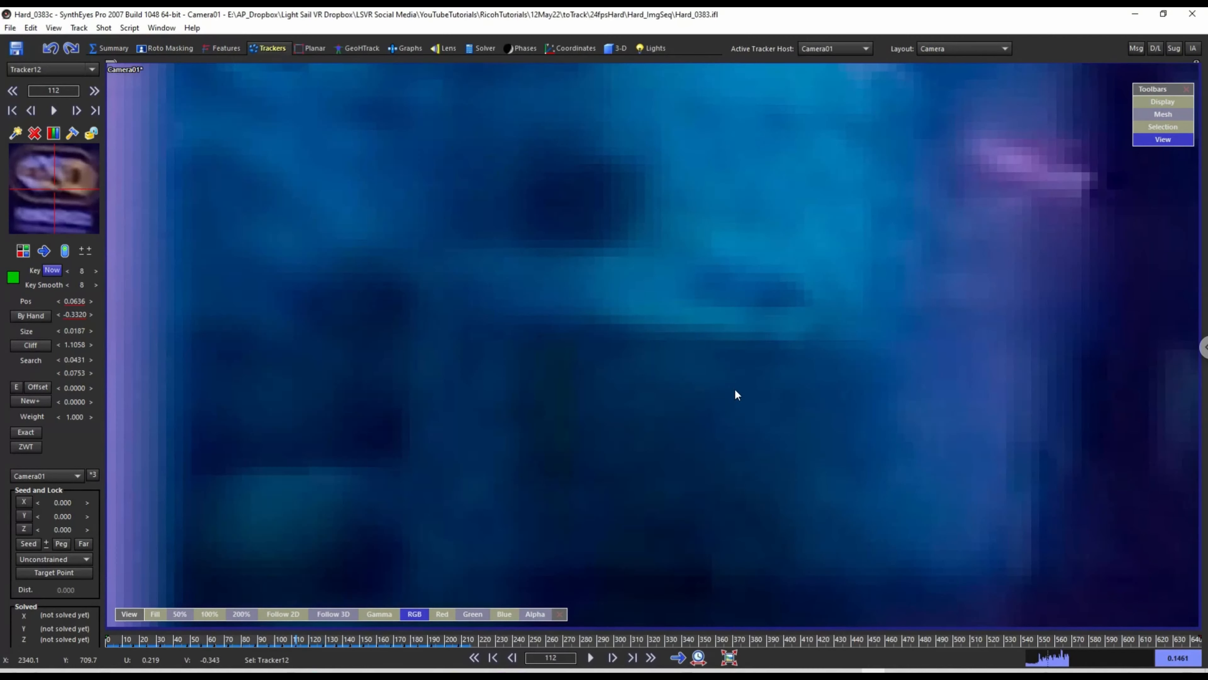
key(shift+Left)
key(shift+Left)
key(shift+Left)
key(shift+Left)
key(shift+Left)
key(shift+Left)
key(shift+Left)
key(shift+Left)
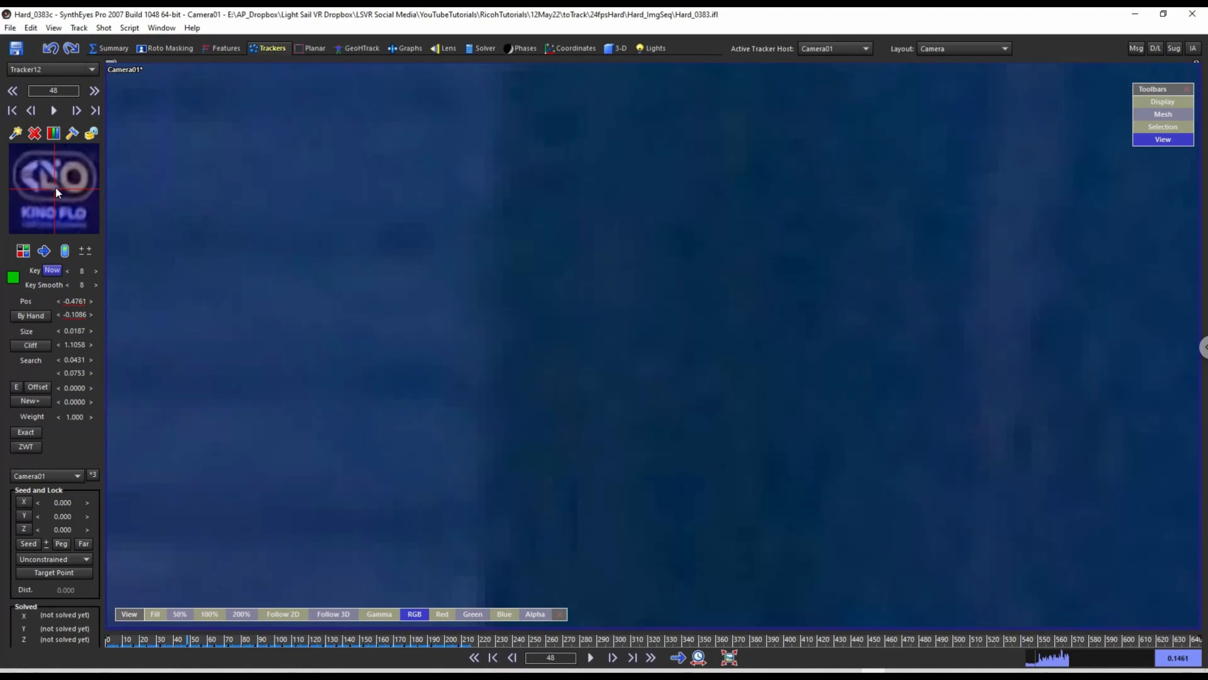
Return to keyed frame 128 and shift the logo tracker slightly right and up, to about U 0.2118, V -0.3534.
key(shift+Right)
key(shift+Right)
key(shift+Right)
key(shift+Right)
key(shift+Right)
key(shift+Right)
key(shift+Right)
key(shift+Right)
key(shift+Right)
key(shift+Right)
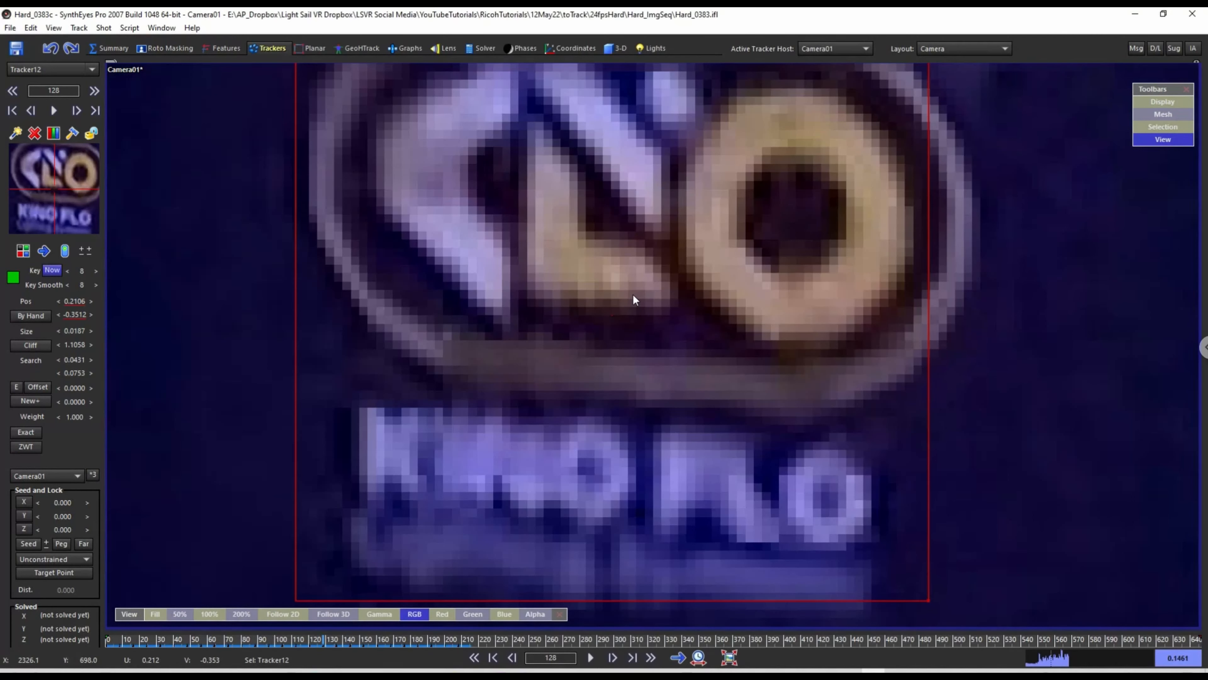
click(633, 294)
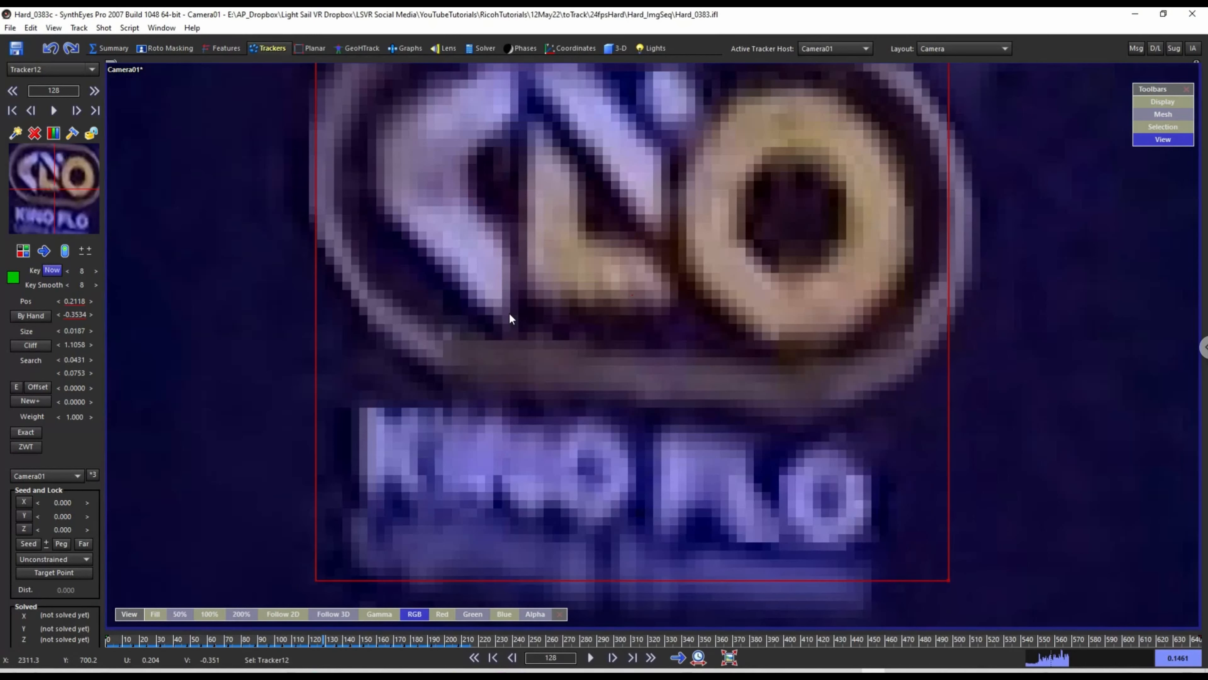
Advance to keyed frame 136 and centre the view on the logo tracker to check its fit.
key(f)
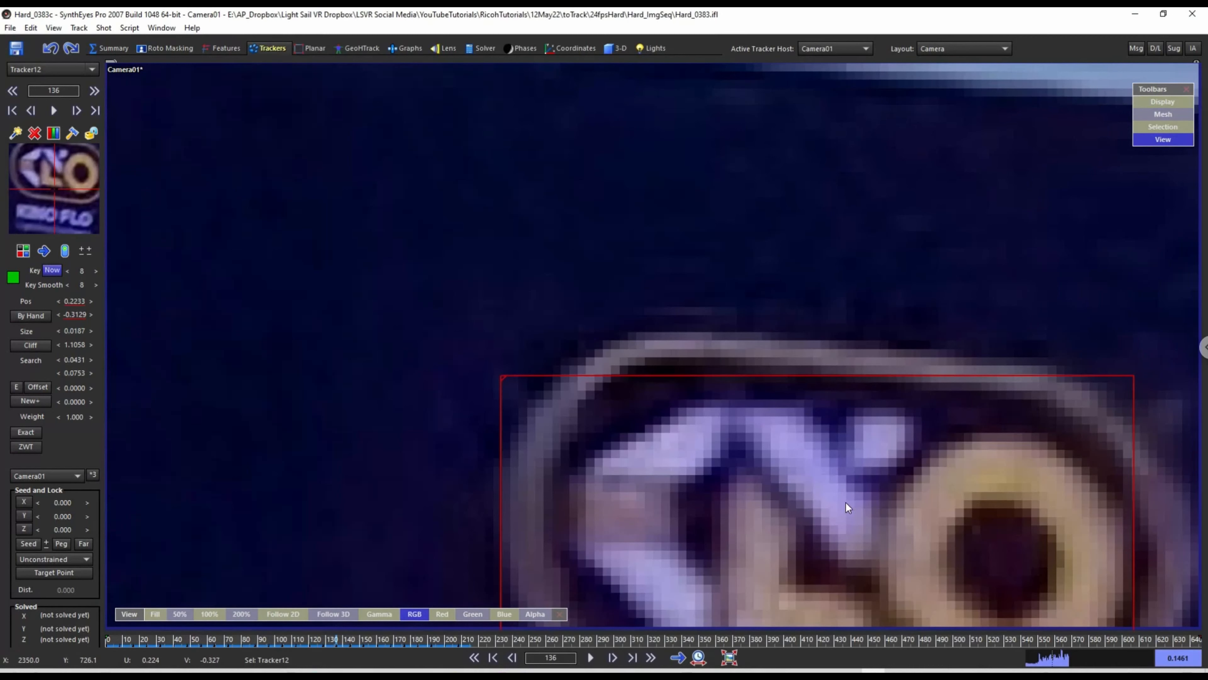
key(5)
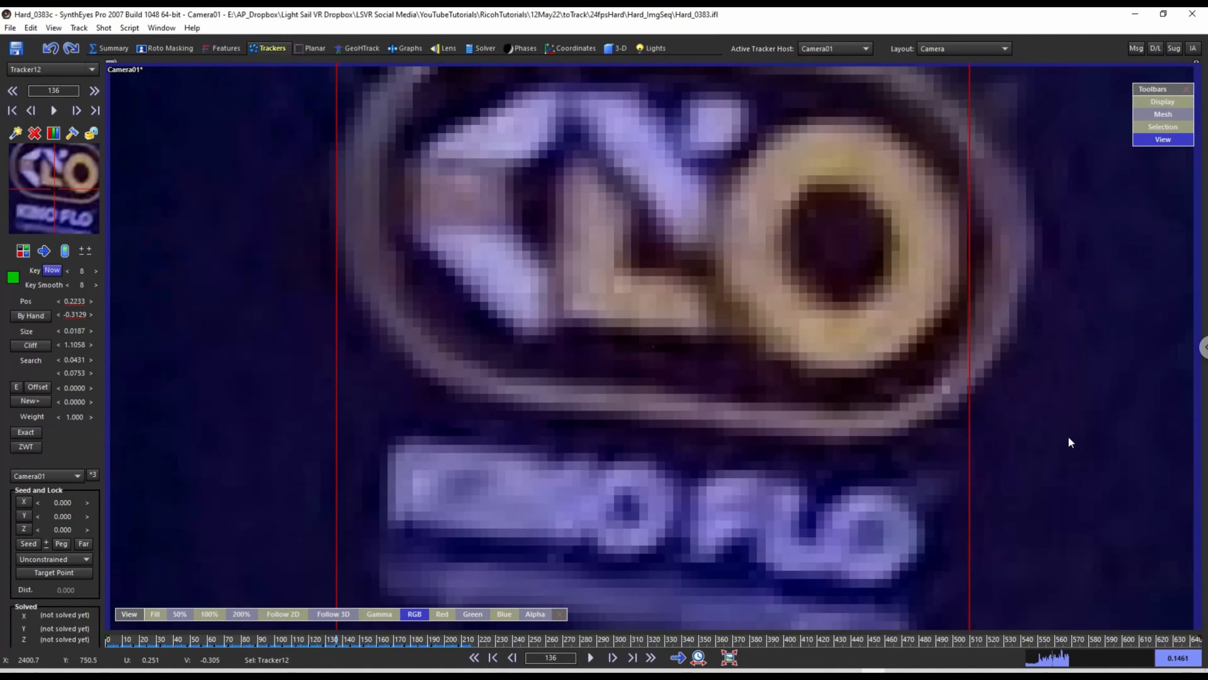